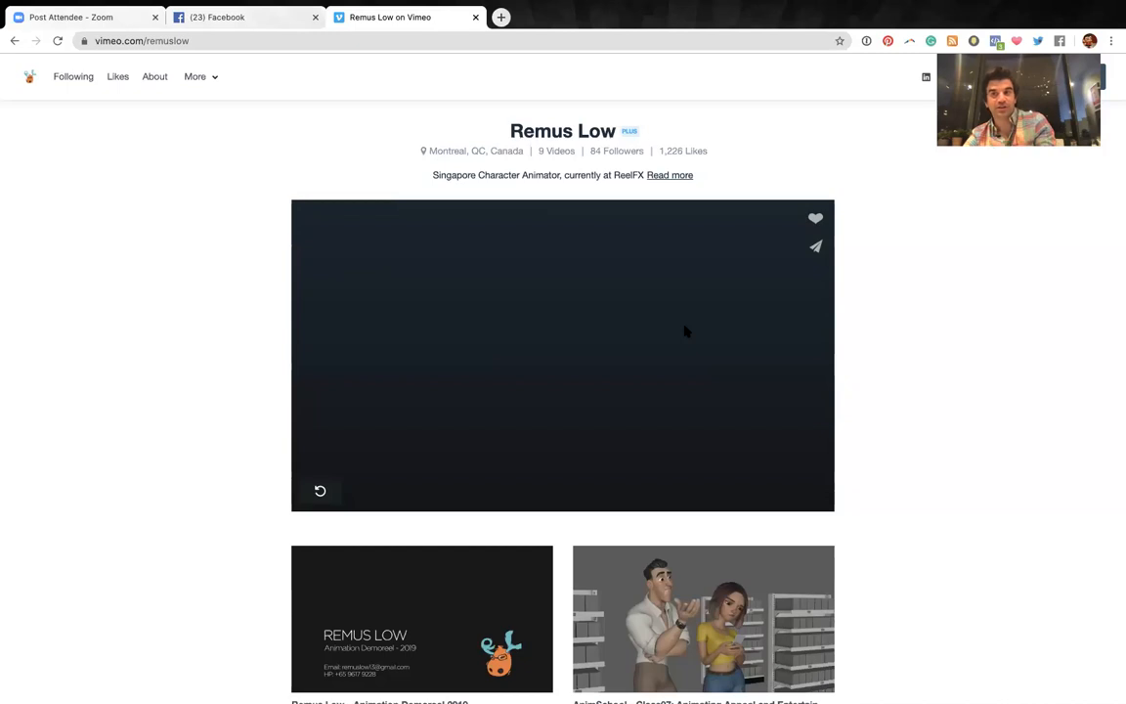
Switch to Maya and examine the kitchen set's existing lighting from several angles, selecting the spot light outside the room.
key(ctrl+Up)
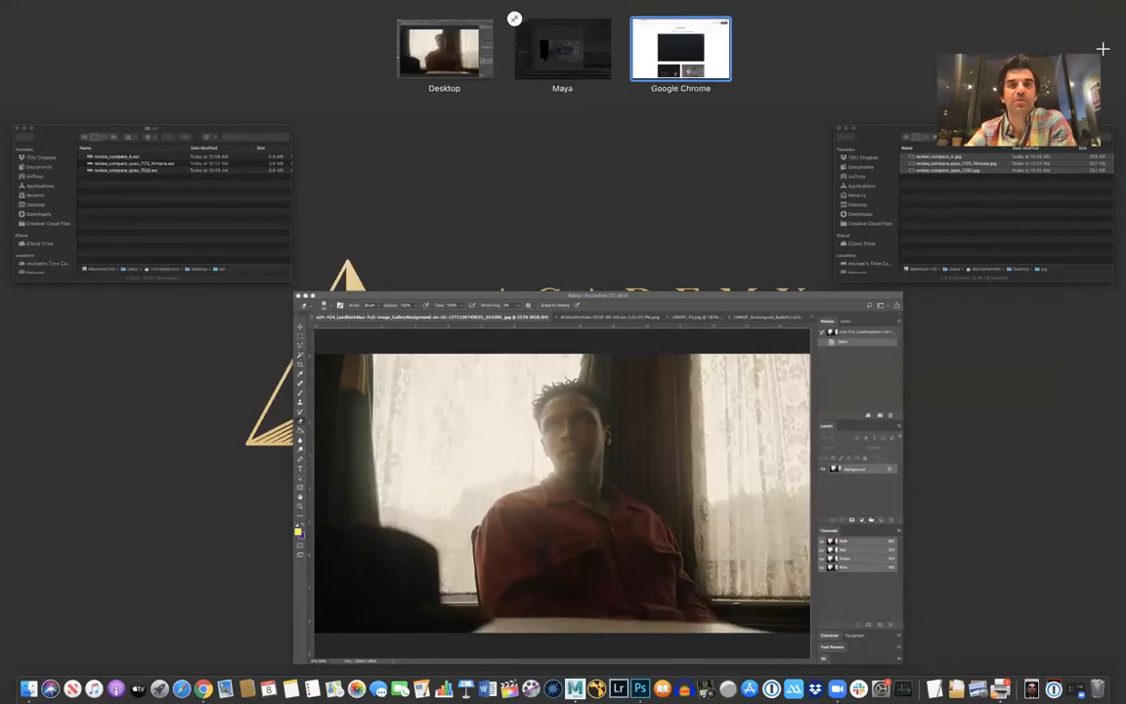
click(547, 54)
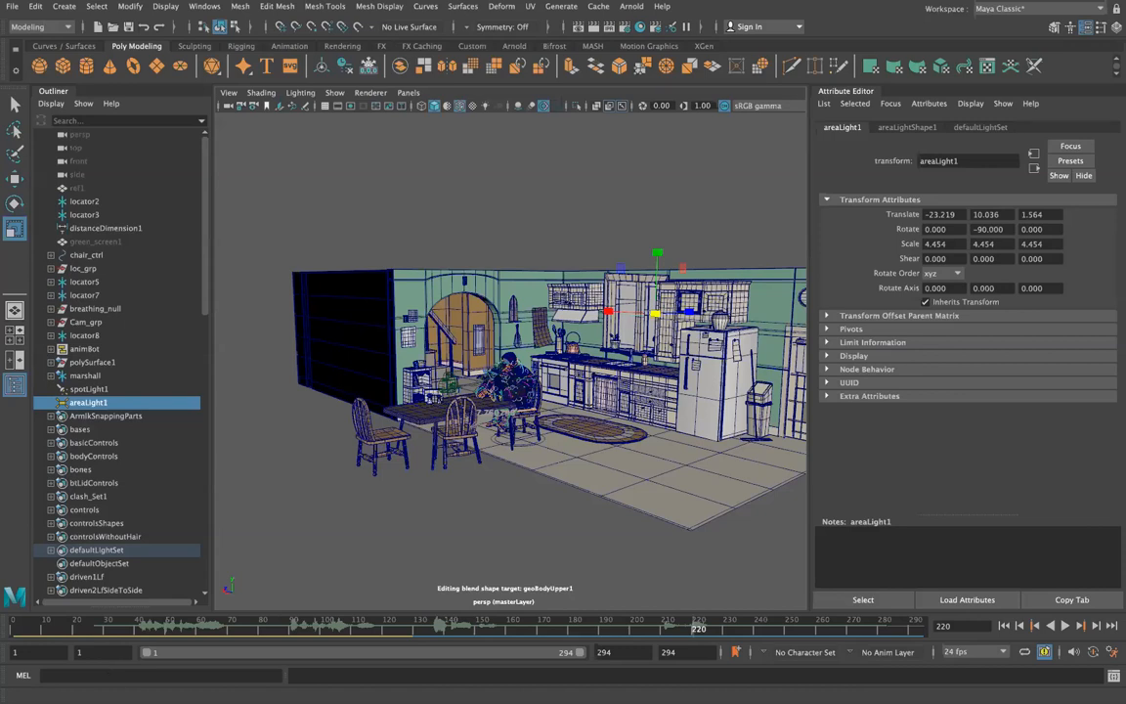
alt+drag(304, 377, 649, 509)
alt+drag(567, 442, 427, 247)
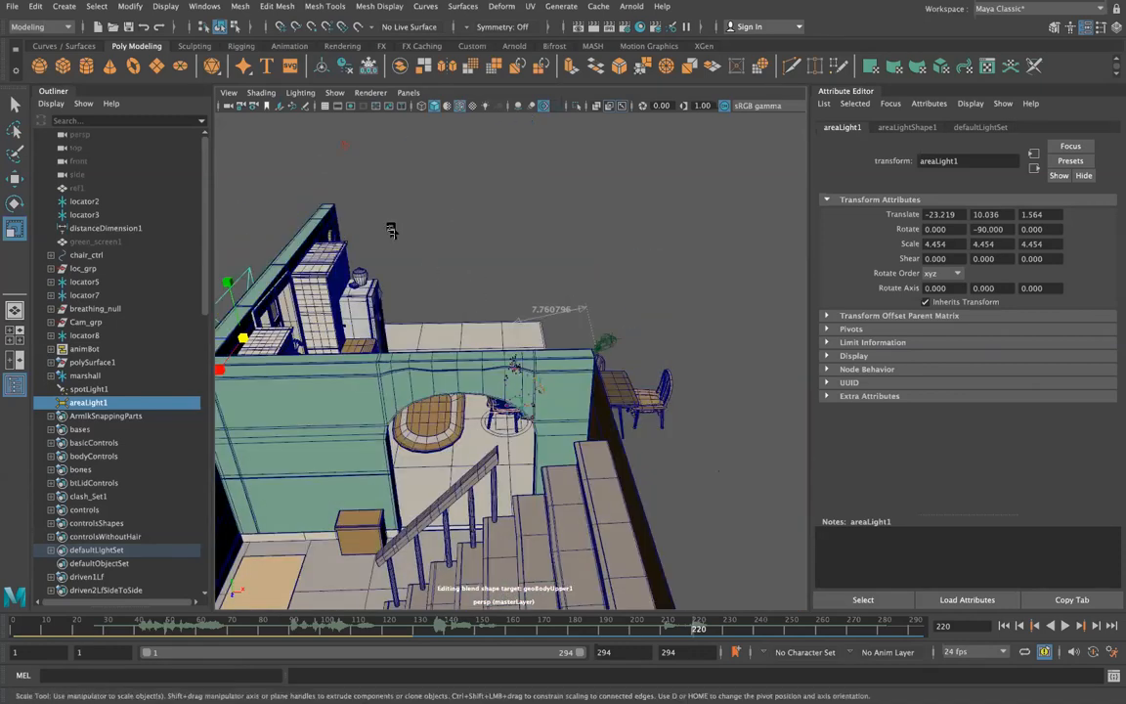
click(354, 145)
click(346, 143)
alt+drag(532, 189, 443, 194)
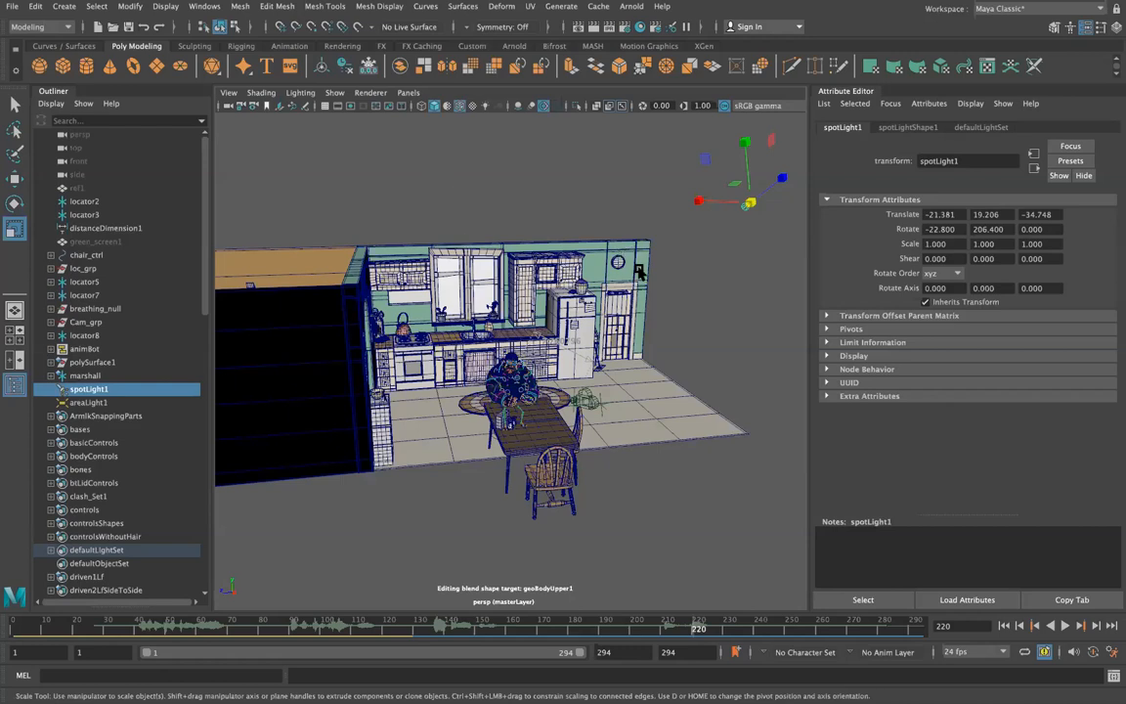
Switch to Photoshop and examine the open film stills, including LBMISF_49.jpg and LBMISF_Screengrab_BankMural3.0.jpg, as lighting references.
key(ctrl+Left)
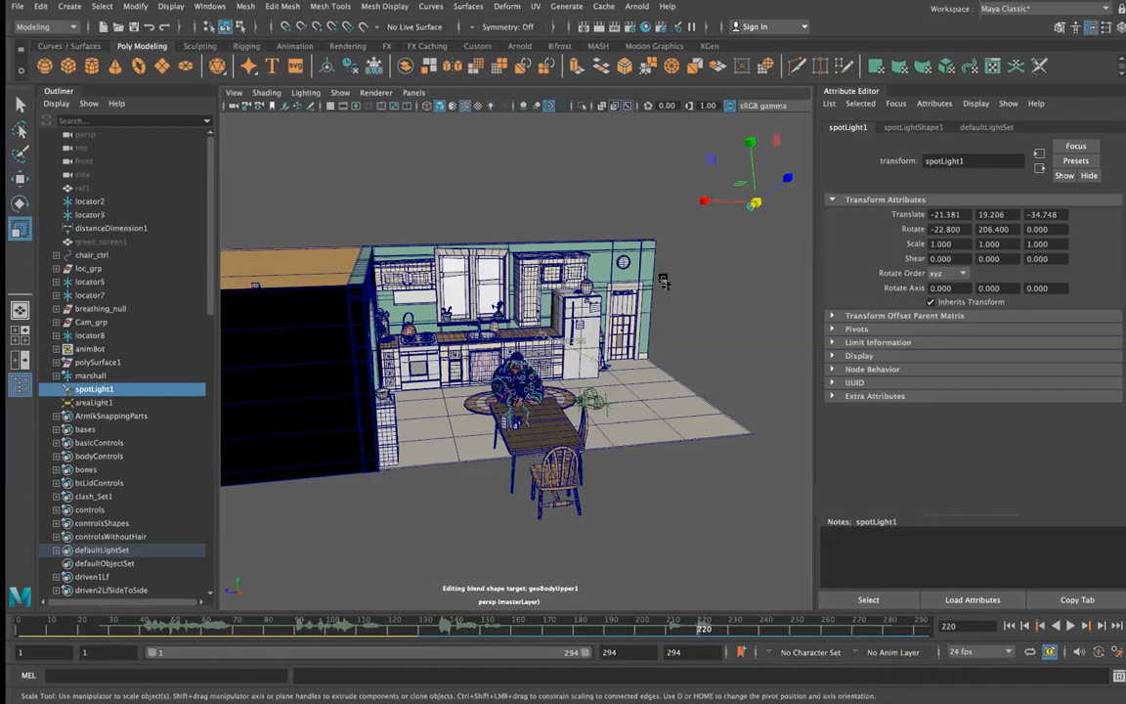
key(ctrl+Right)
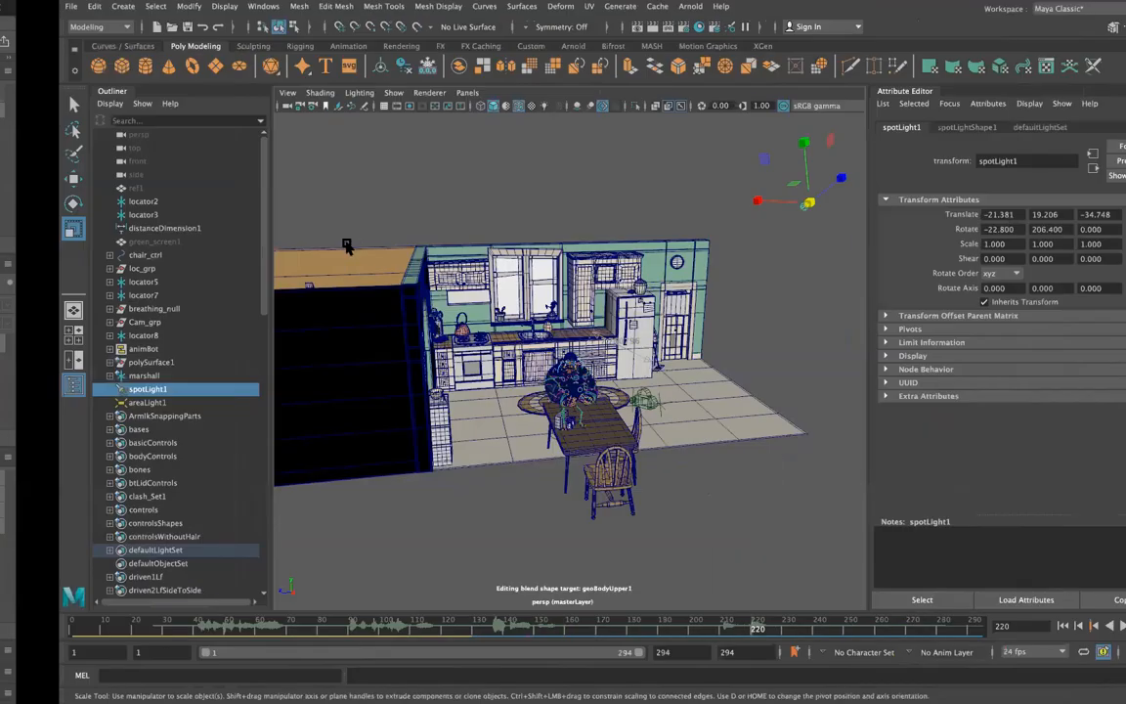
key(ctrl+Left)
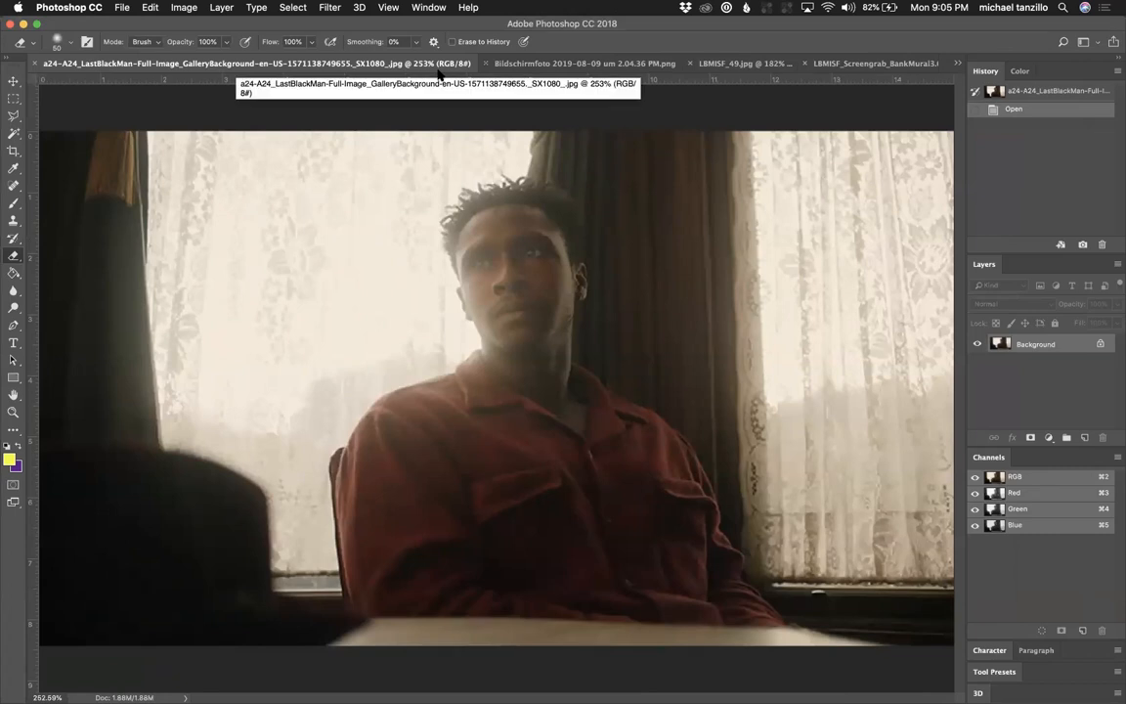
click(438, 66)
key(ctrl+Tab)
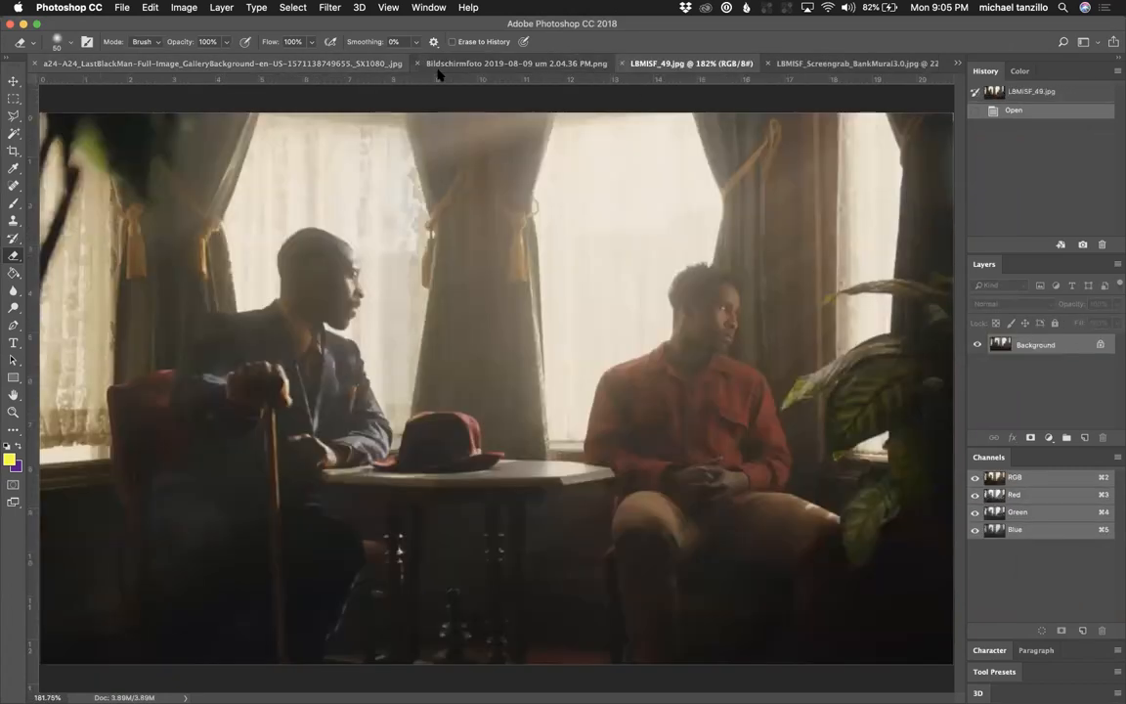
key(ctrl+Tab)
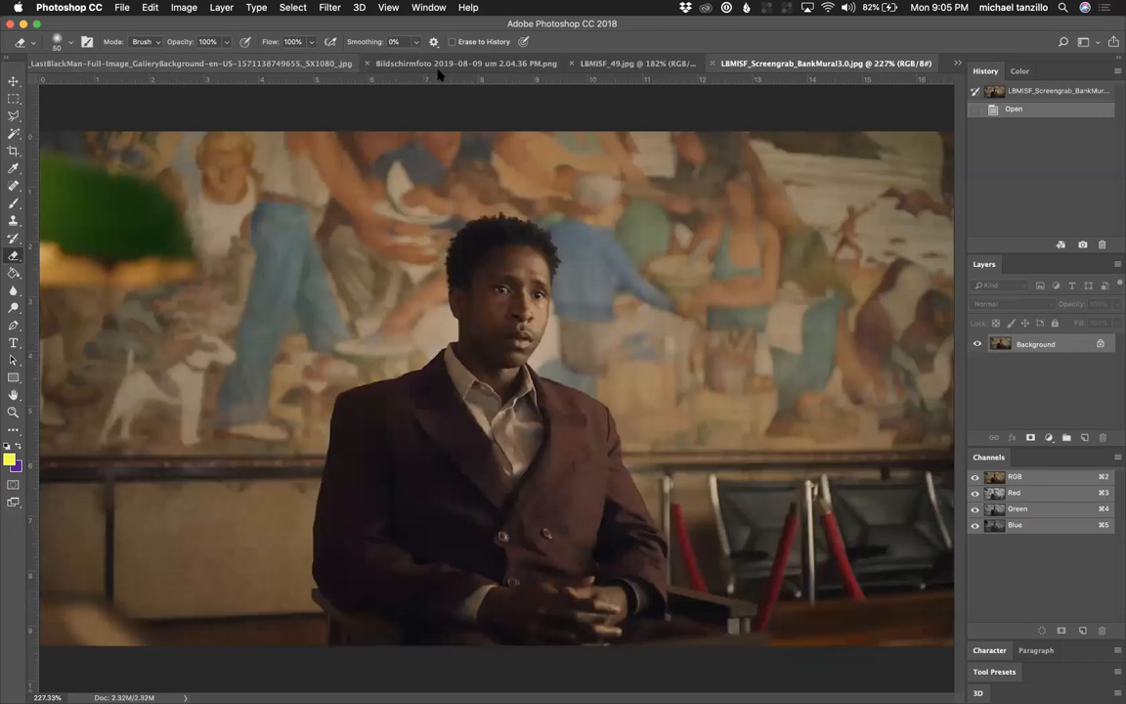
key(ctrl+Tab)
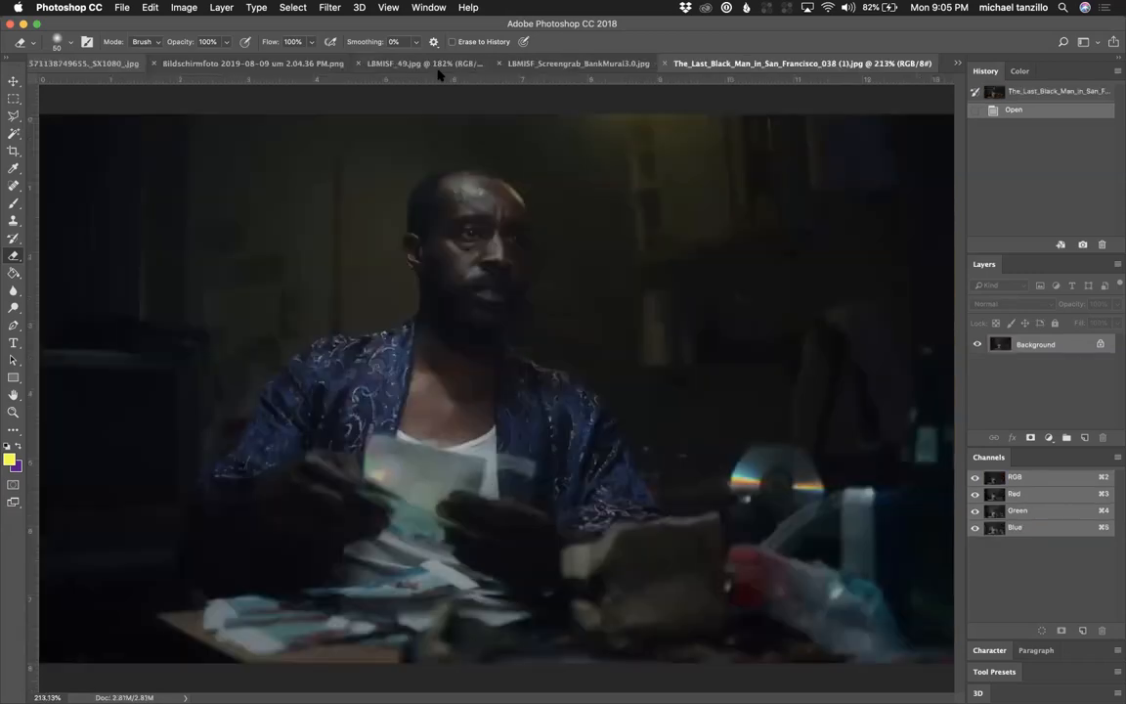
key(ctrl+shift+Tab)
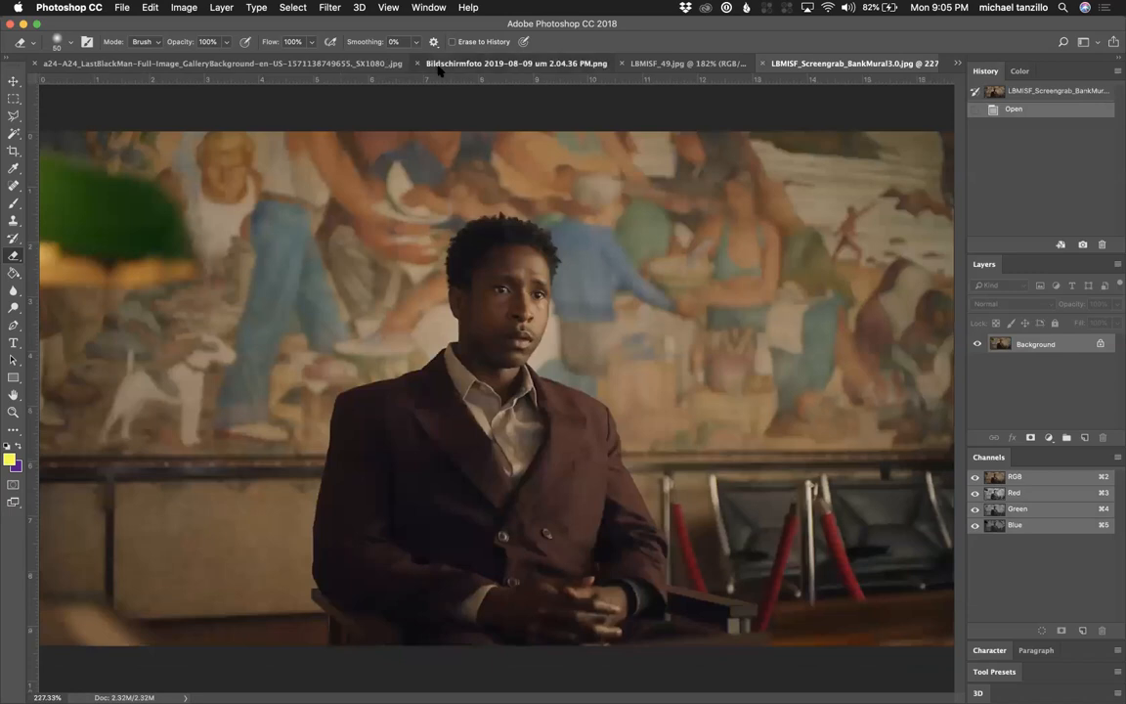
click(439, 64)
click(740, 65)
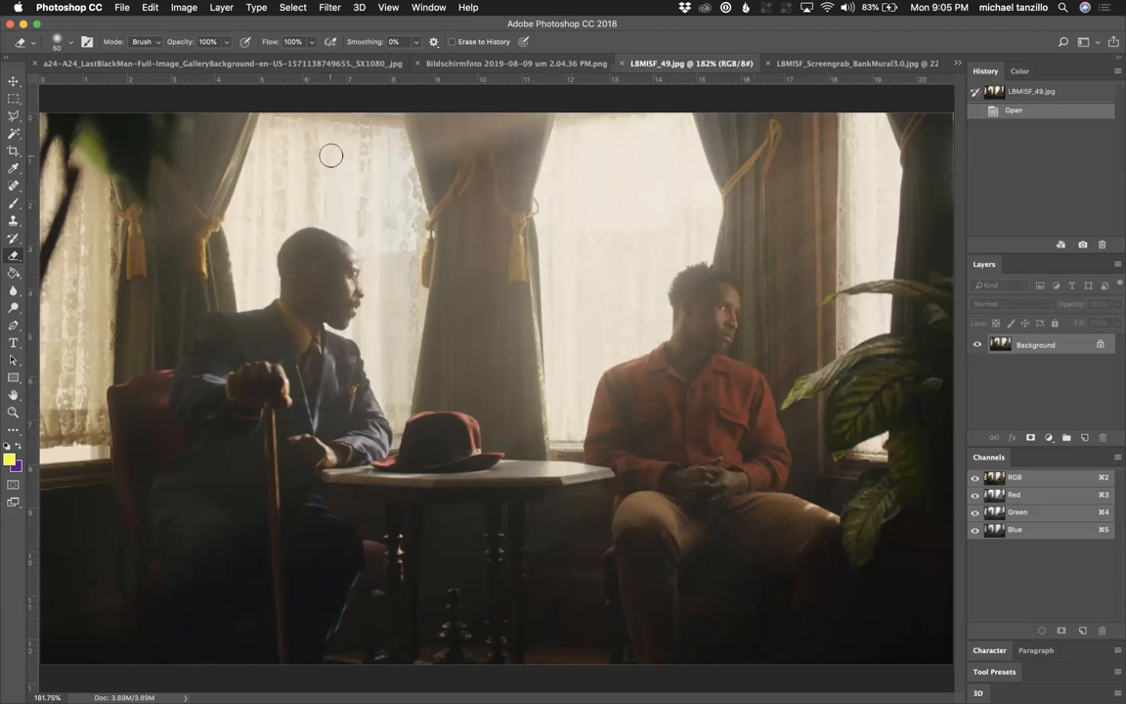
click(289, 63)
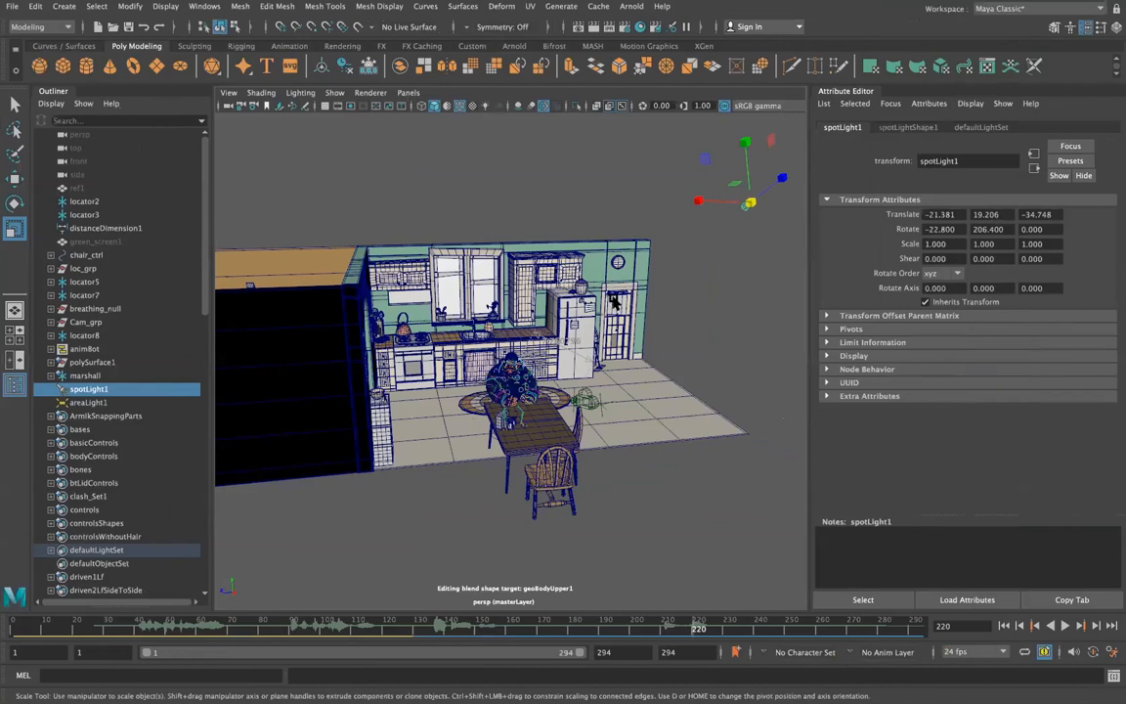
Switch to Maya and delete the existing area light outside the kitchen window.
alt+drag(653, 298, 726, 359)
key(r)
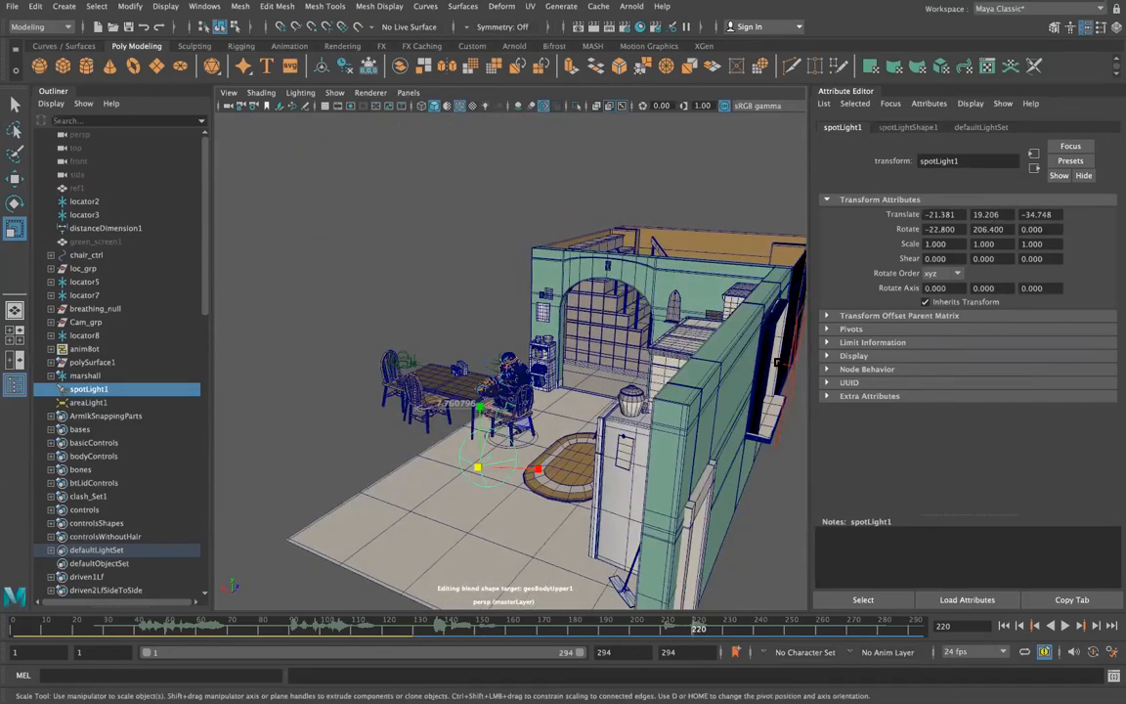
click(794, 365)
key(Delete)
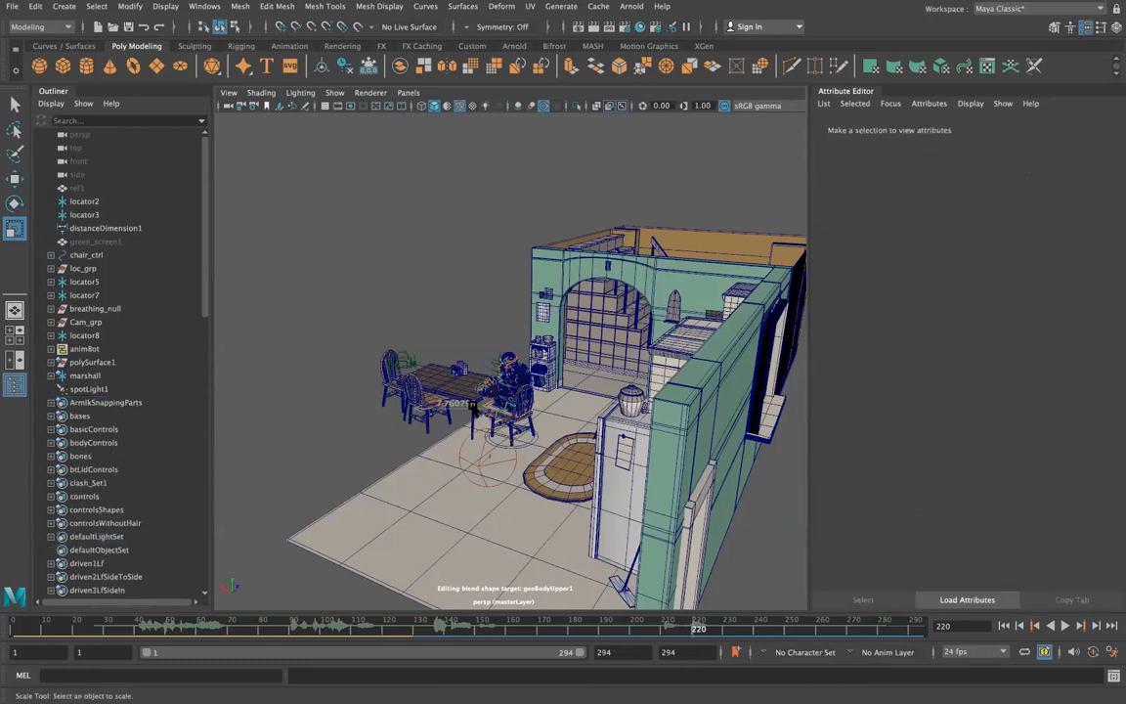
Look through the shot camera cam and compare the character's pose at frame 1 with frame 290.
click(18, 627)
alt+drag(297, 417, 432, 396)
click(408, 93)
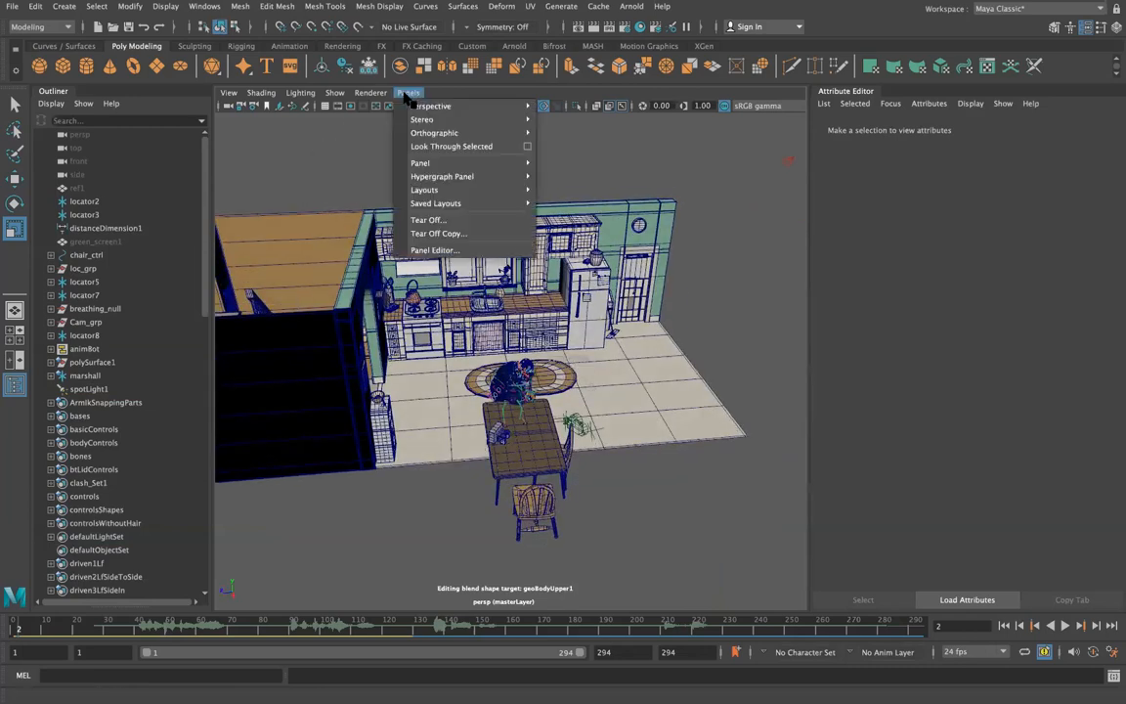
mouse_move(430, 105)
click(562, 115)
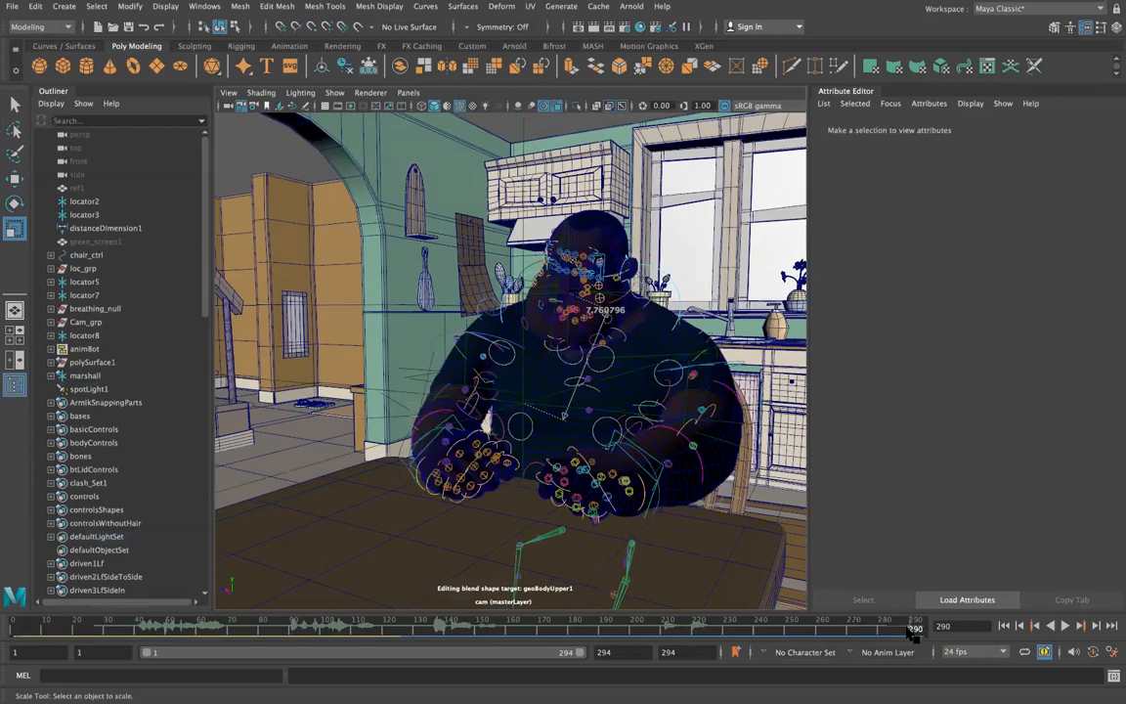
click(17, 632)
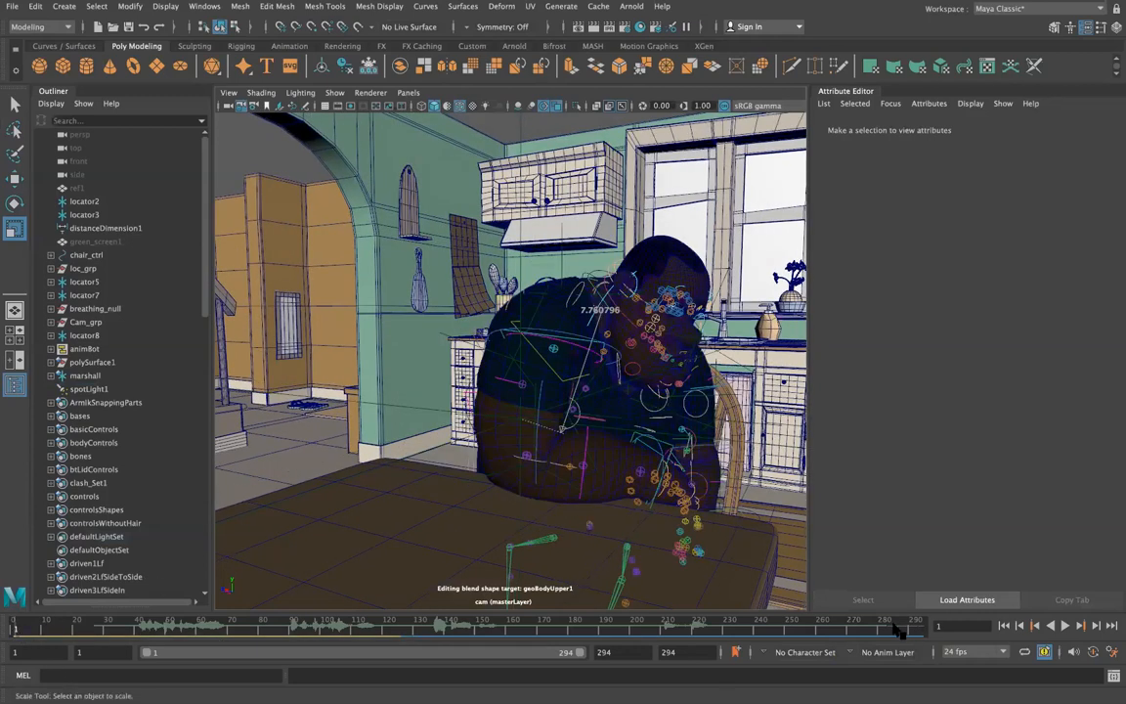
click(914, 627)
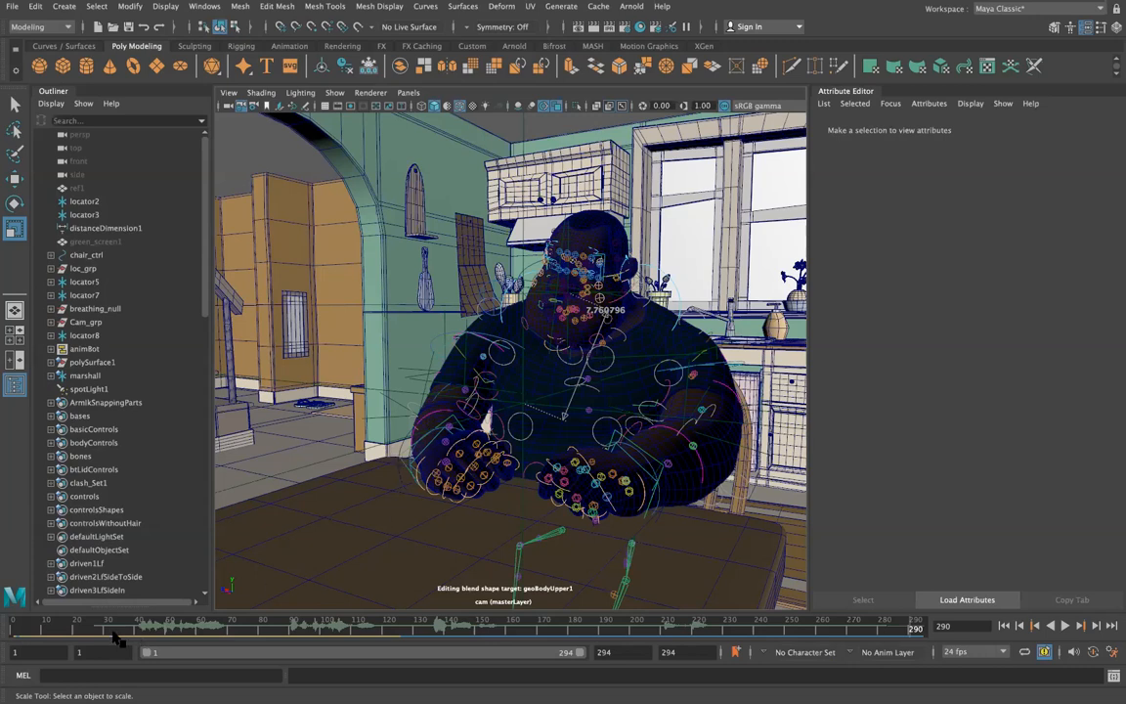
Play the animation through the shot camera, mute the sound, and stop at frame 290.
key(alt+v)
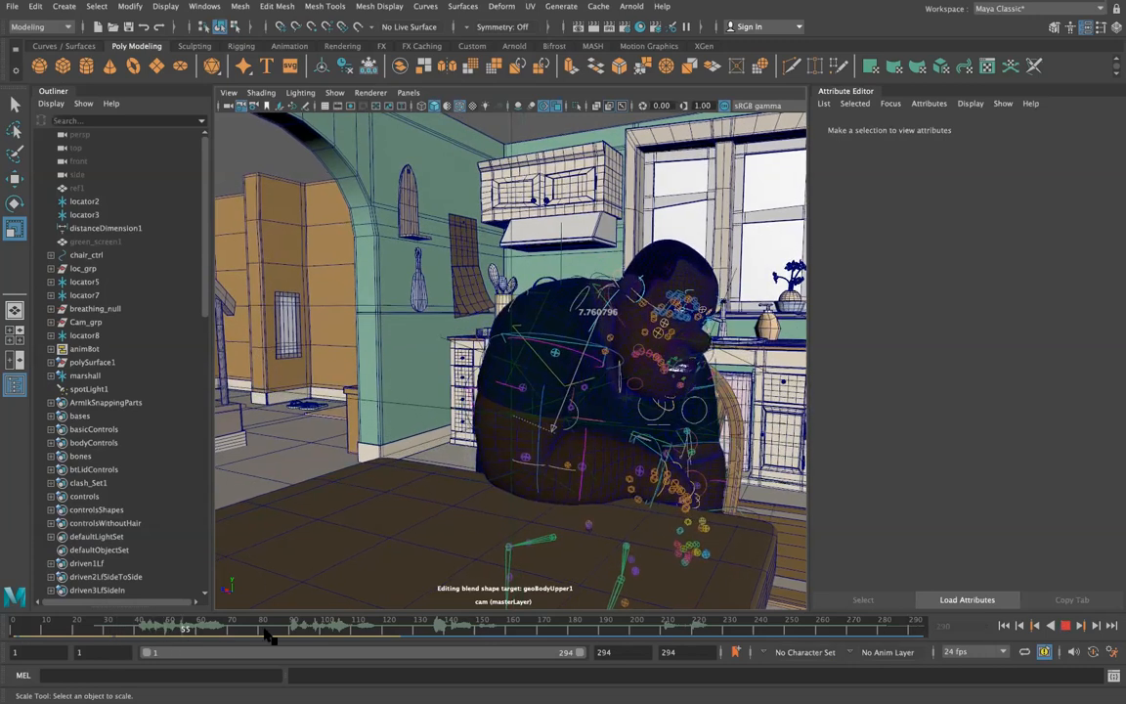
key(alt+v)
key(XF86AudioMute)
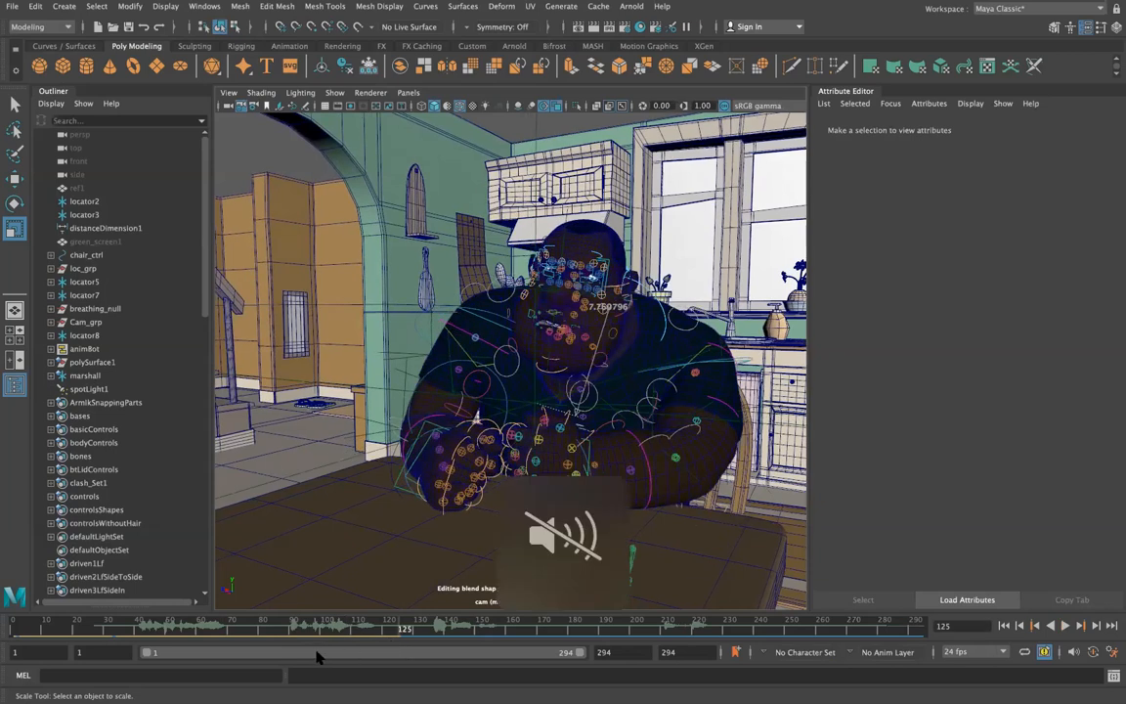
key(alt+v)
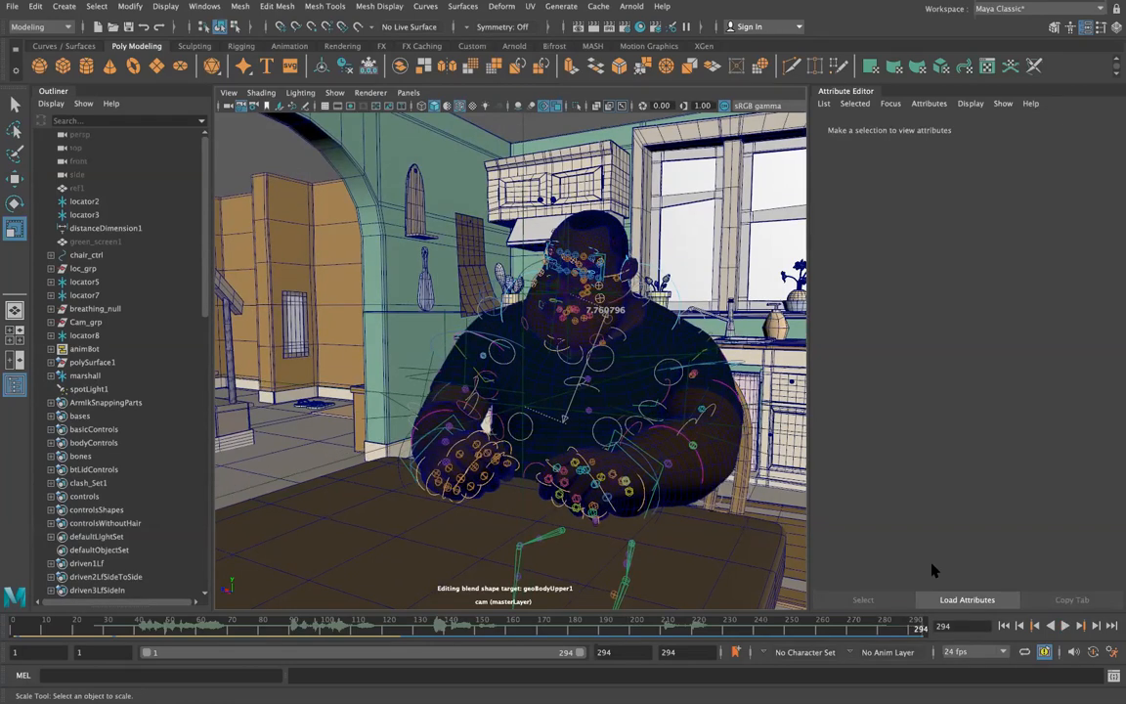
key(alt+v)
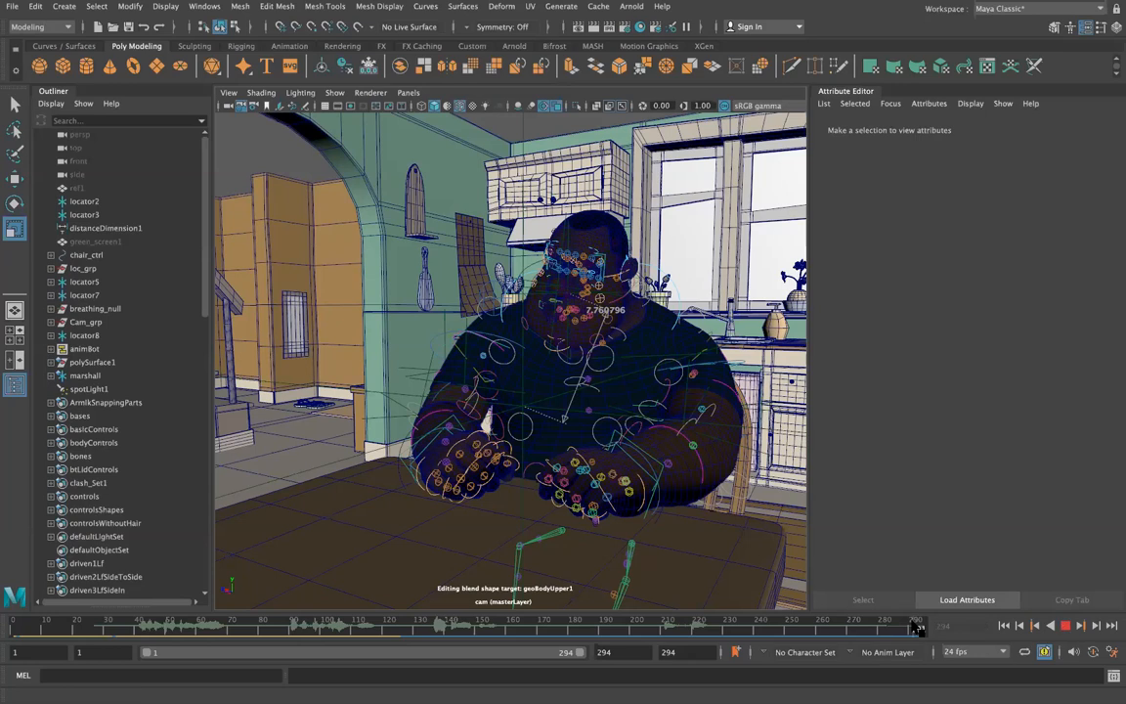
key(alt+v)
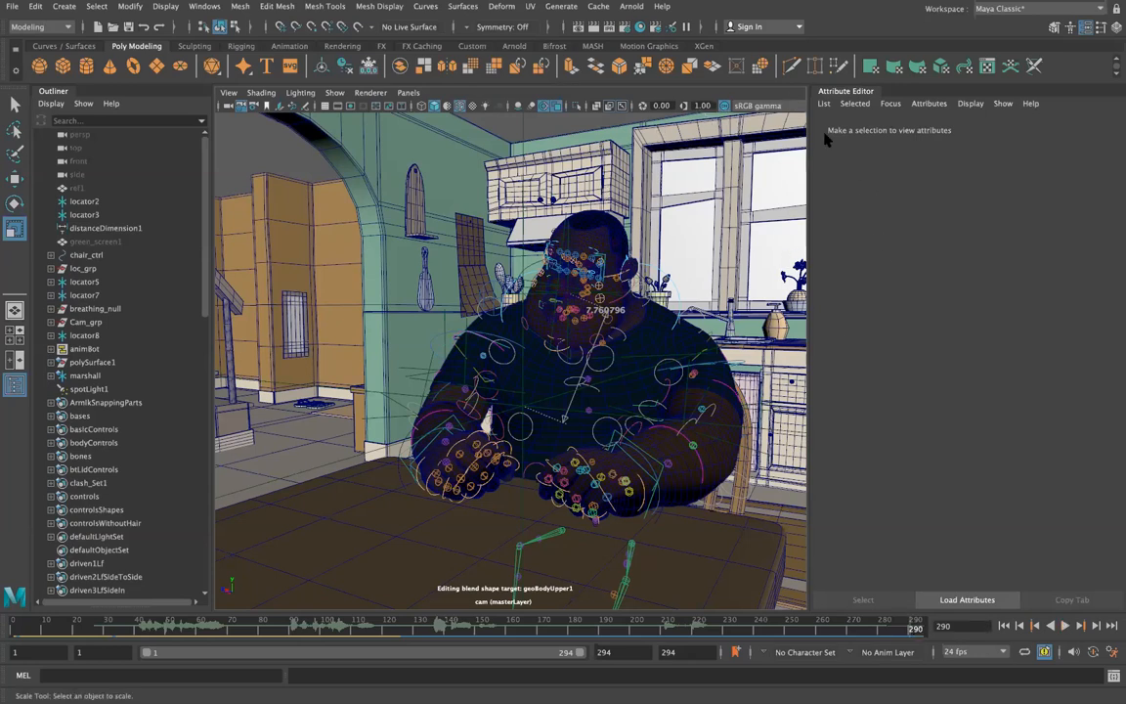
Return the viewport to the perspective camera and delete spotLight1 from the scene.
click(408, 92)
mouse_move(528, 106)
click(556, 119)
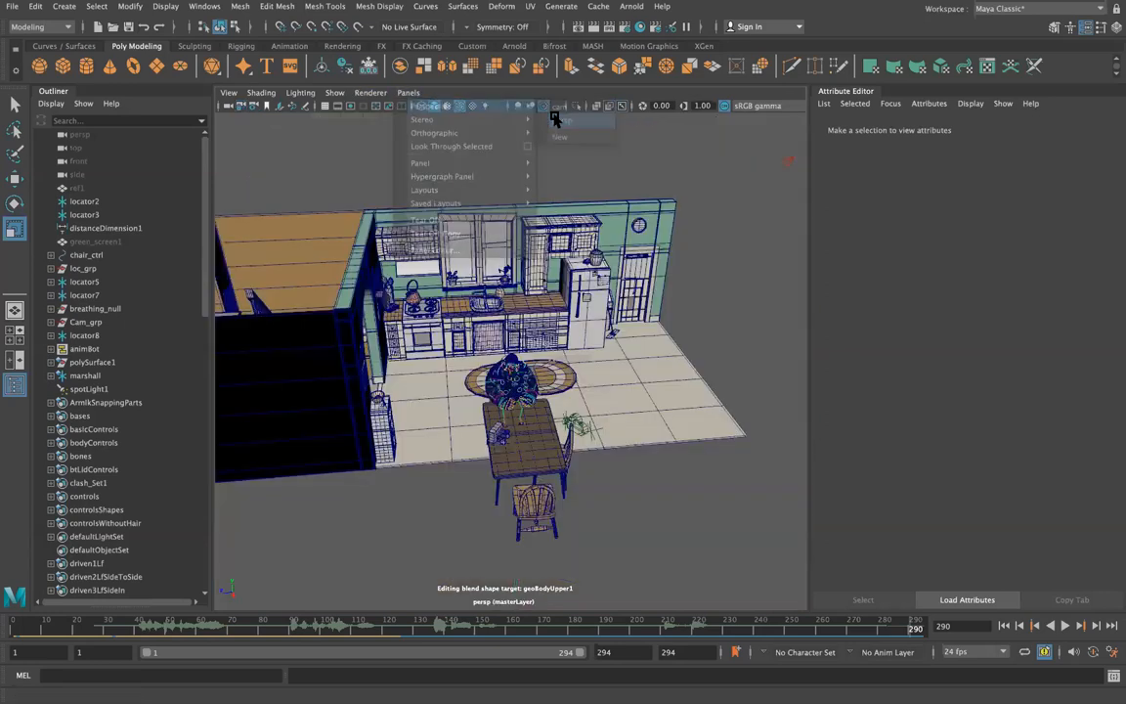
click(110, 390)
key(Delete)
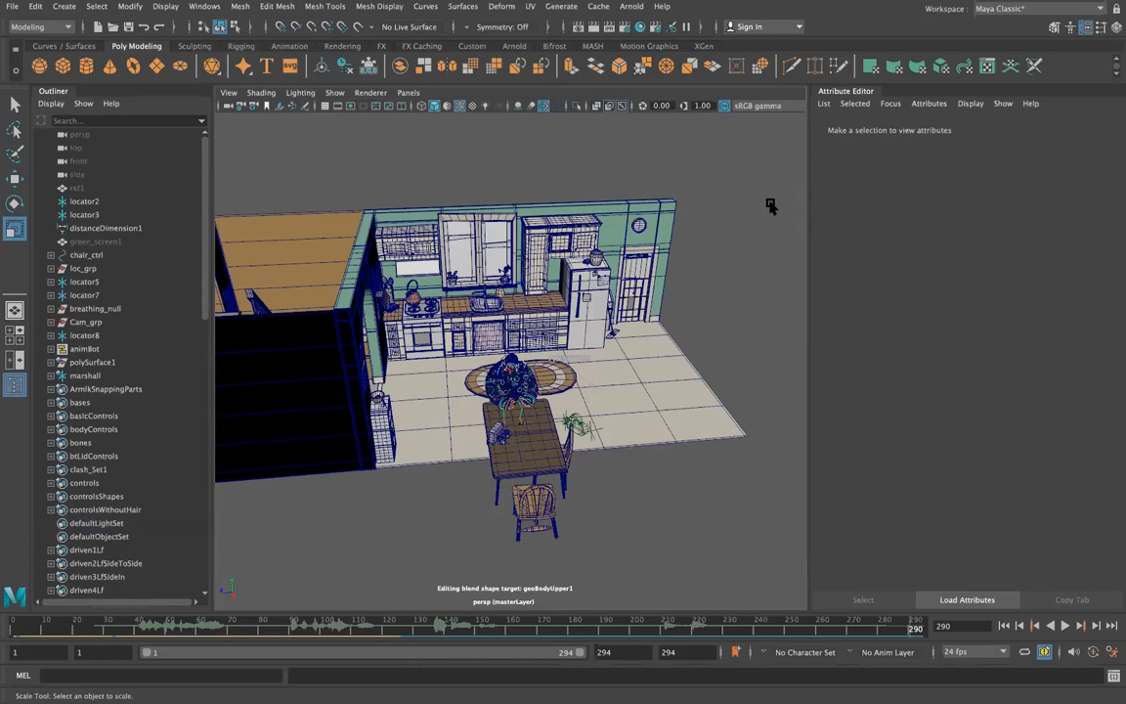
Create an Arnold area light in the kitchen scene.
alt+drag(598, 205, 565, 241)
scroll(571, 251, down, 6)
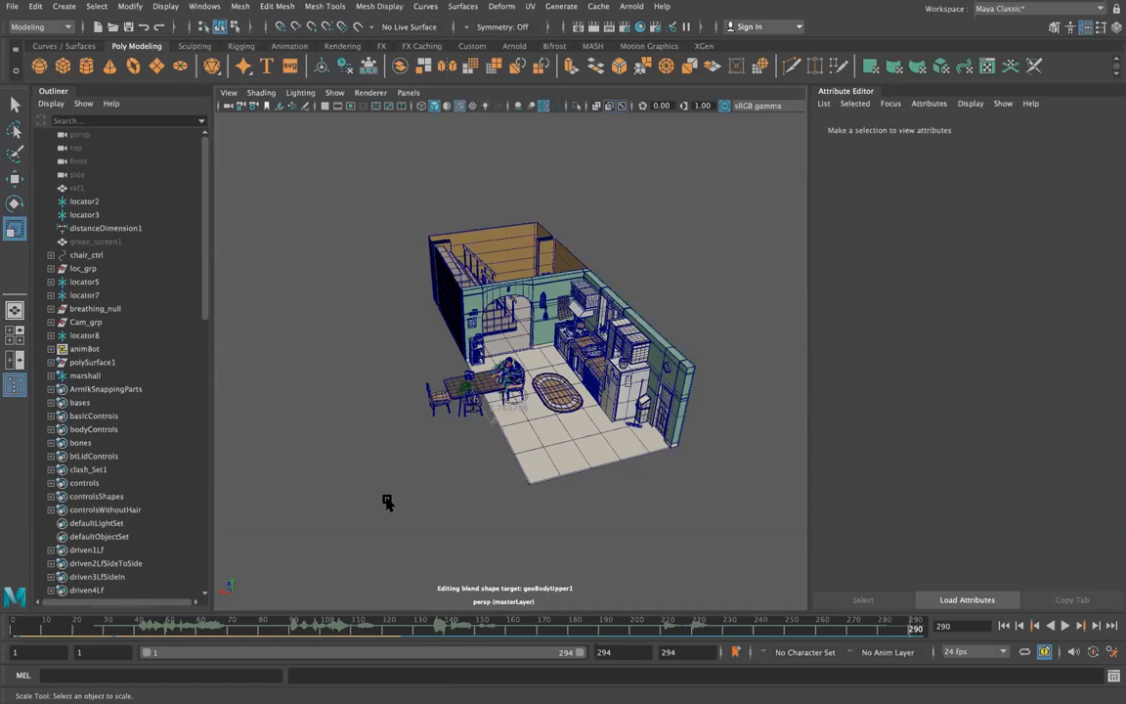
alt+drag(684, 355, 712, 355)
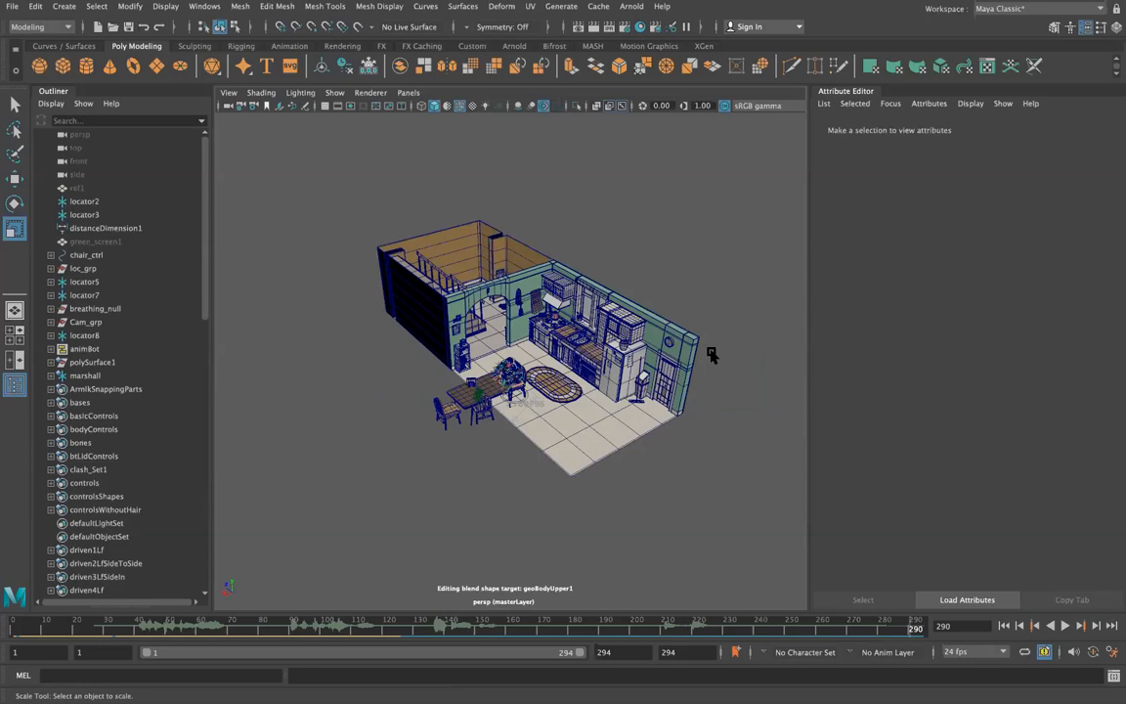
click(64, 6)
mouse_move(99, 86)
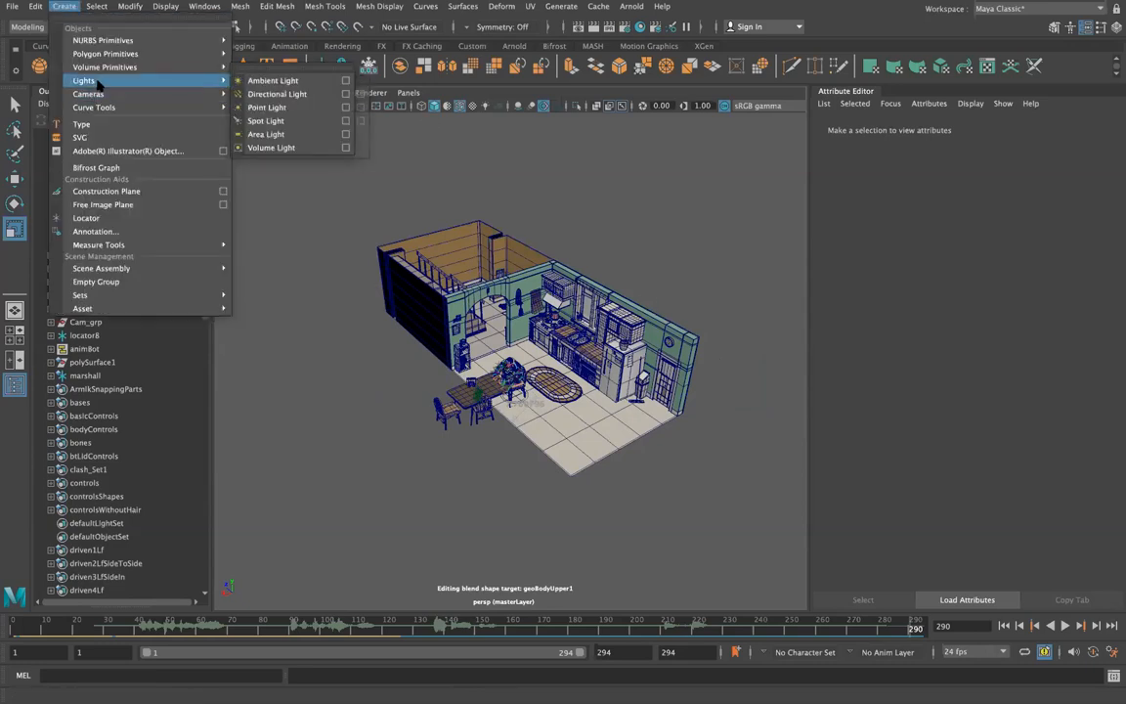
click(632, 6)
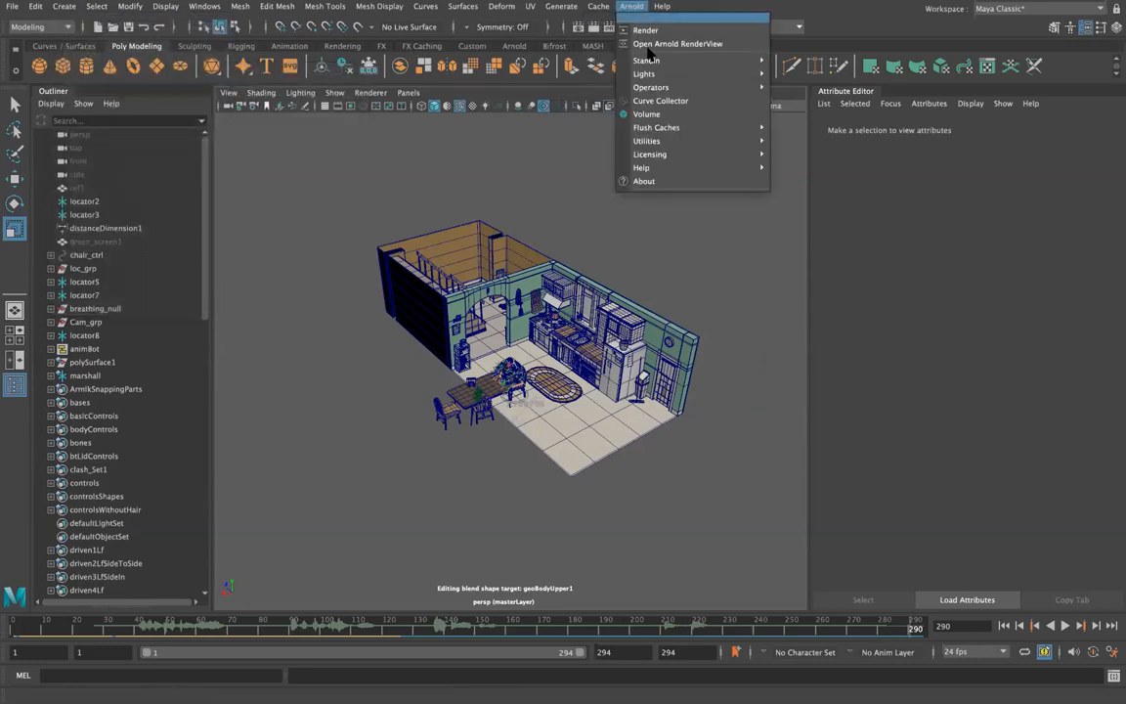
mouse_move(647, 73)
click(812, 76)
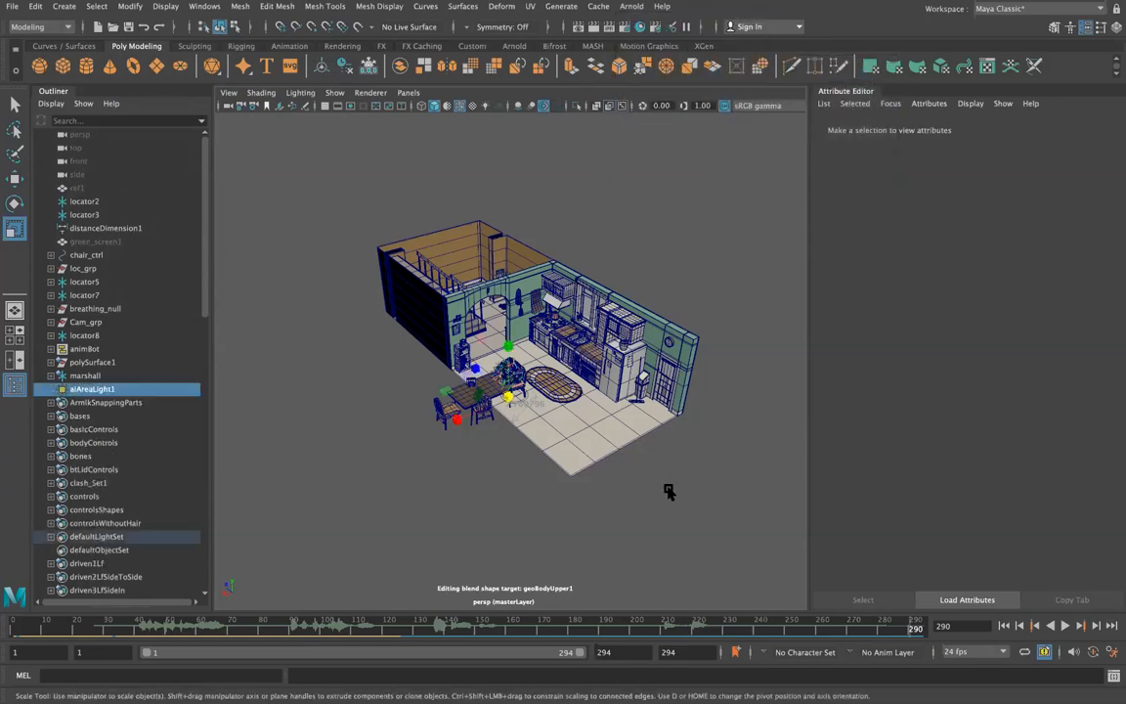
Scale the new area light uniformly to about 4.7, move it outside the kitchen window, and raise it to about 9.8.
drag(509, 396, 544, 393)
key(w)
drag(463, 419, 463, 342)
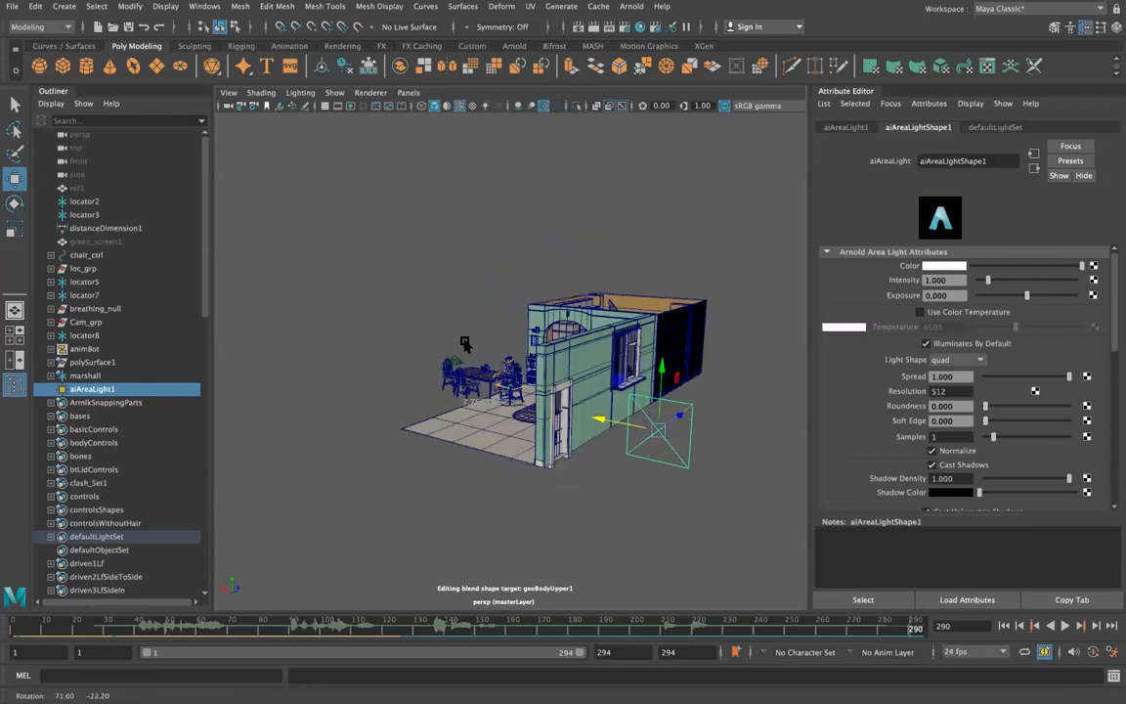
drag(662, 367, 667, 301)
Rotate the area light towards the kitchen window by setting its Y rotation to -90.
key(e)
drag(647, 383, 917, 148)
click(842, 128)
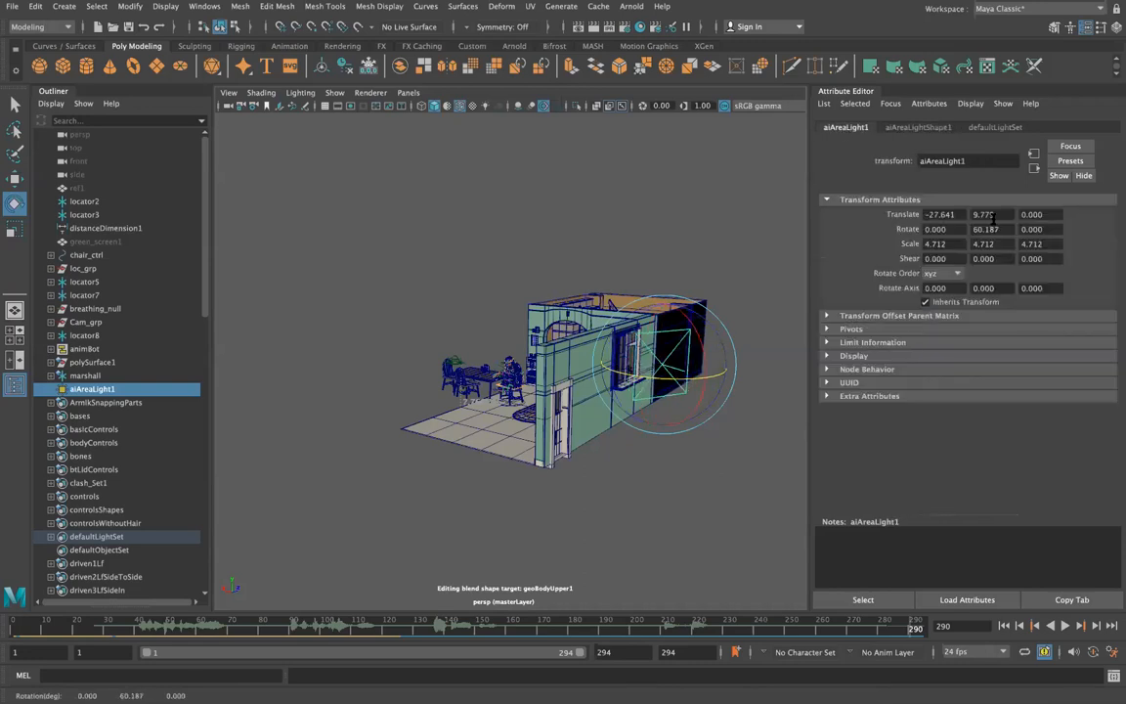
click(995, 227)
text(-90)
key(Return)
Move aiAreaLight1 close to the outside of the kitchen window and centre it, about -23.3 in X and 1.57 in Z.
click(735, 427)
alt+drag(734, 427, 599, 400)
key(w)
click(669, 413)
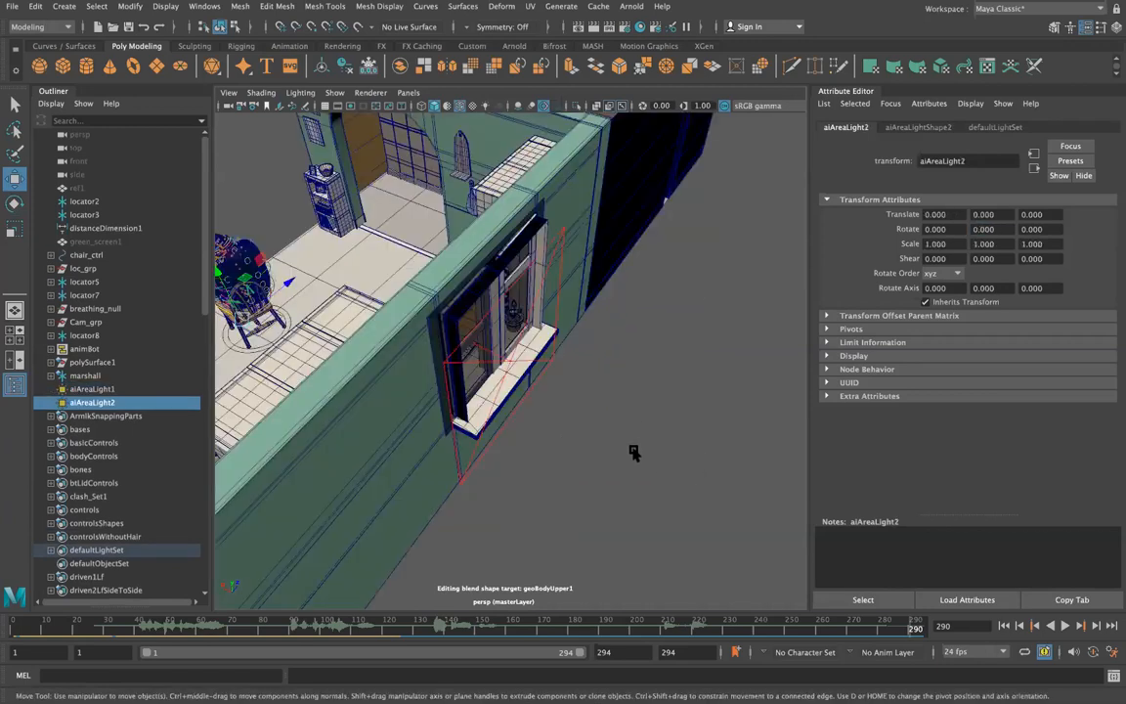
alt+drag(634, 458, 518, 392)
click(543, 356)
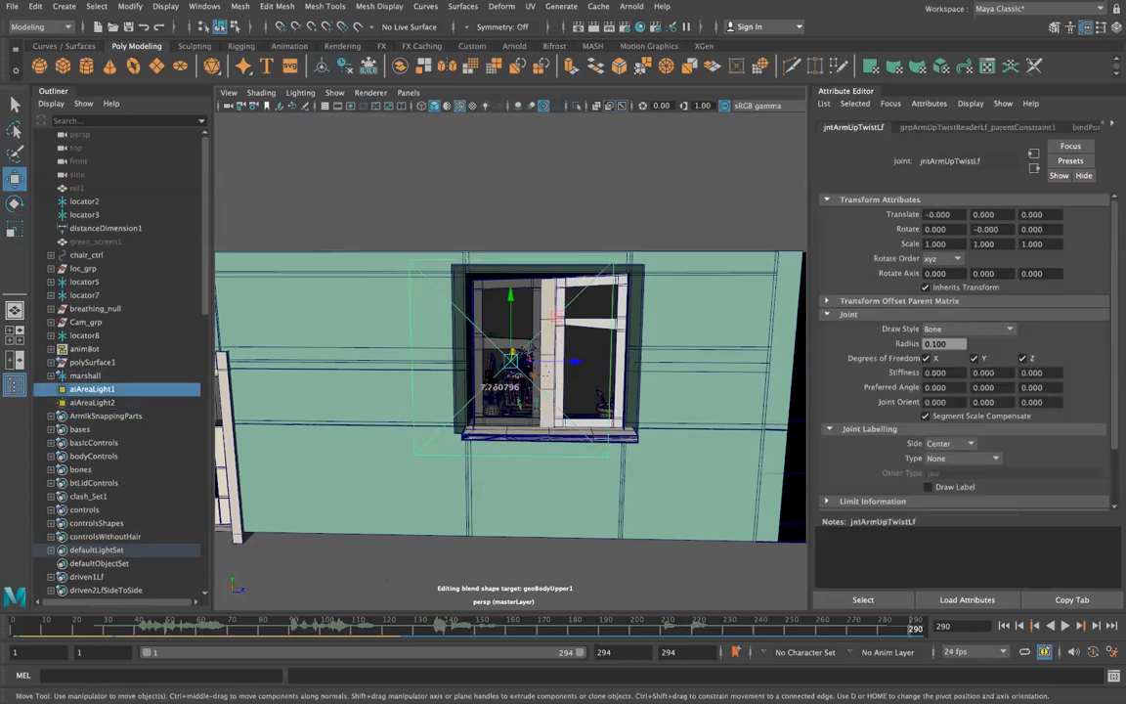
drag(545, 355, 382, 155)
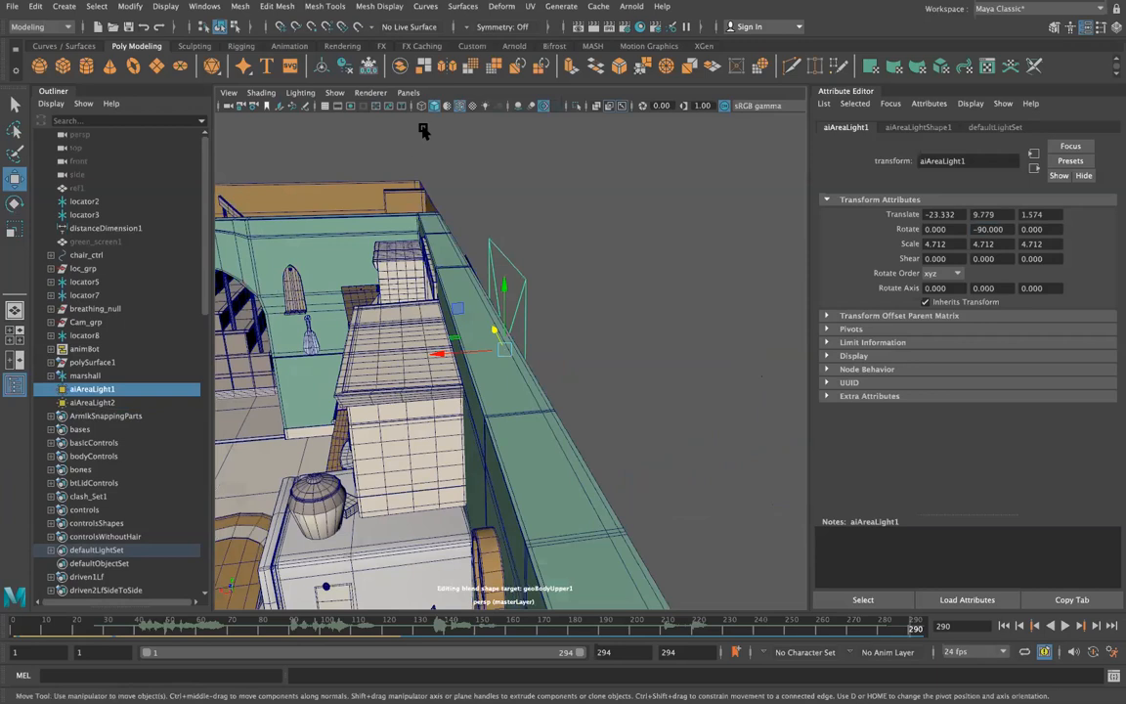
Look through the shot camera cam and set aiAreaLight1's exposure to 12.
click(409, 92)
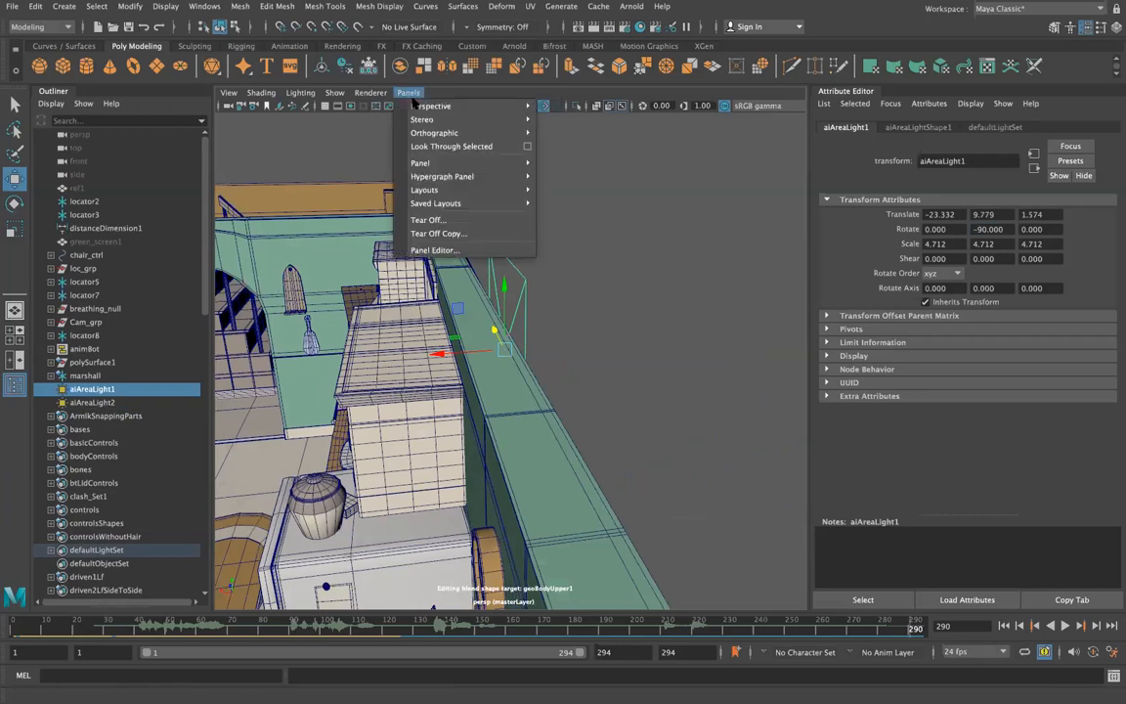
mouse_move(463, 106)
click(580, 109)
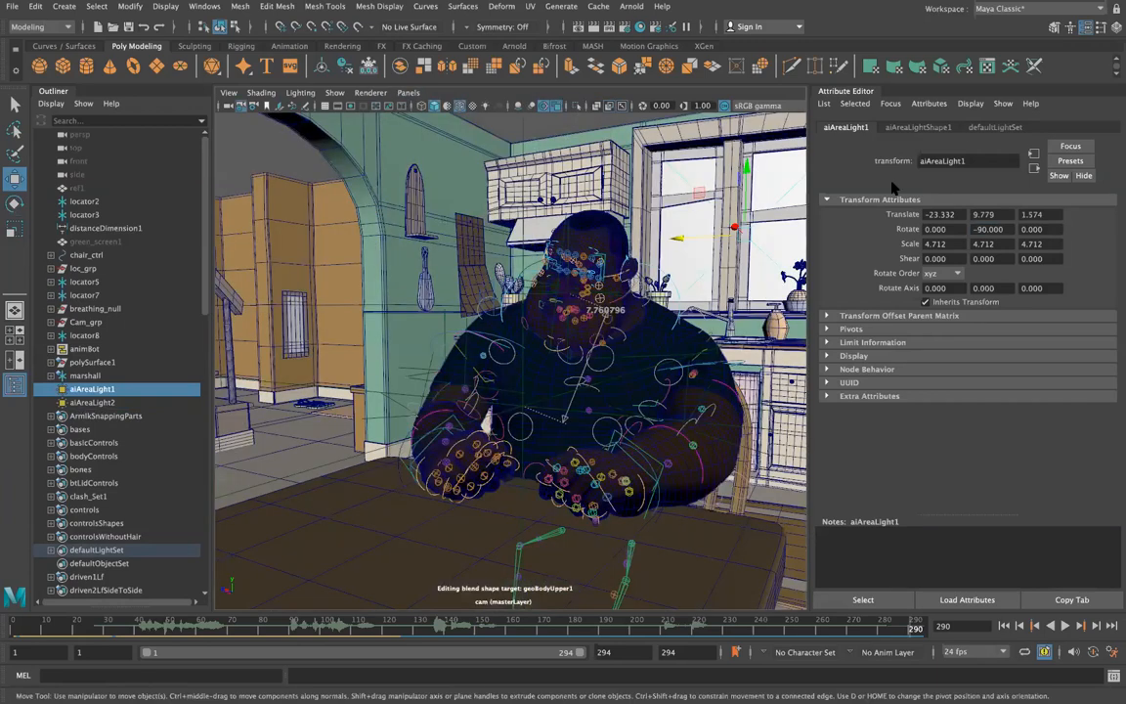
click(921, 127)
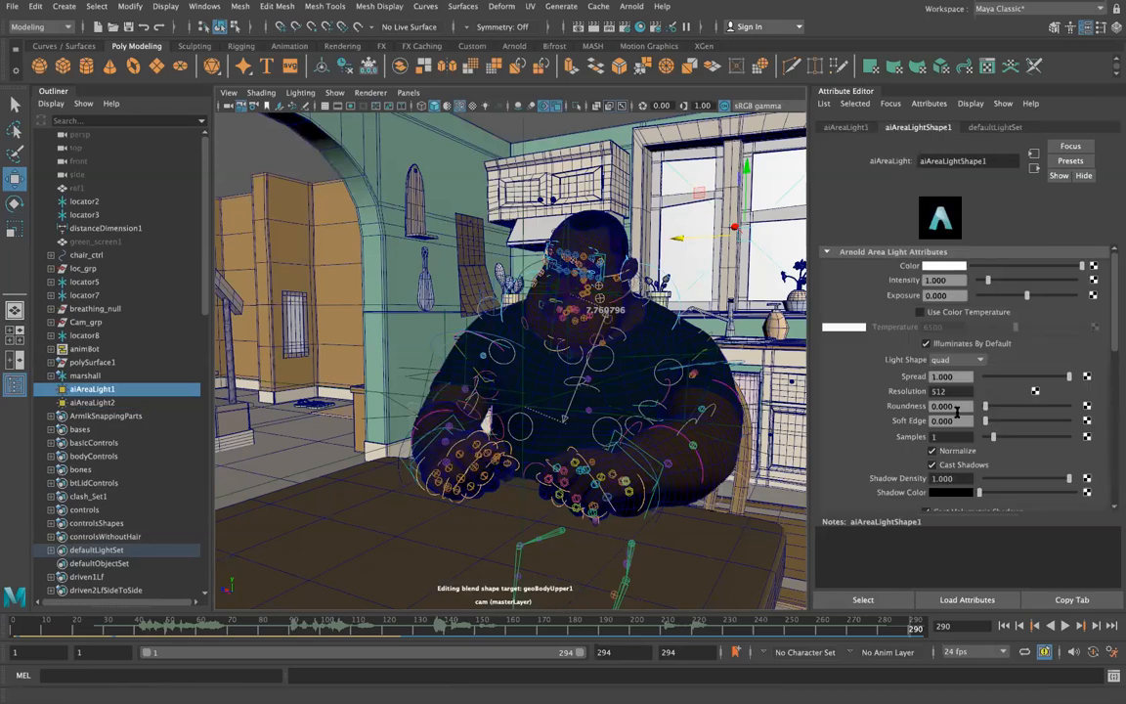
scroll(955, 436, down, 4)
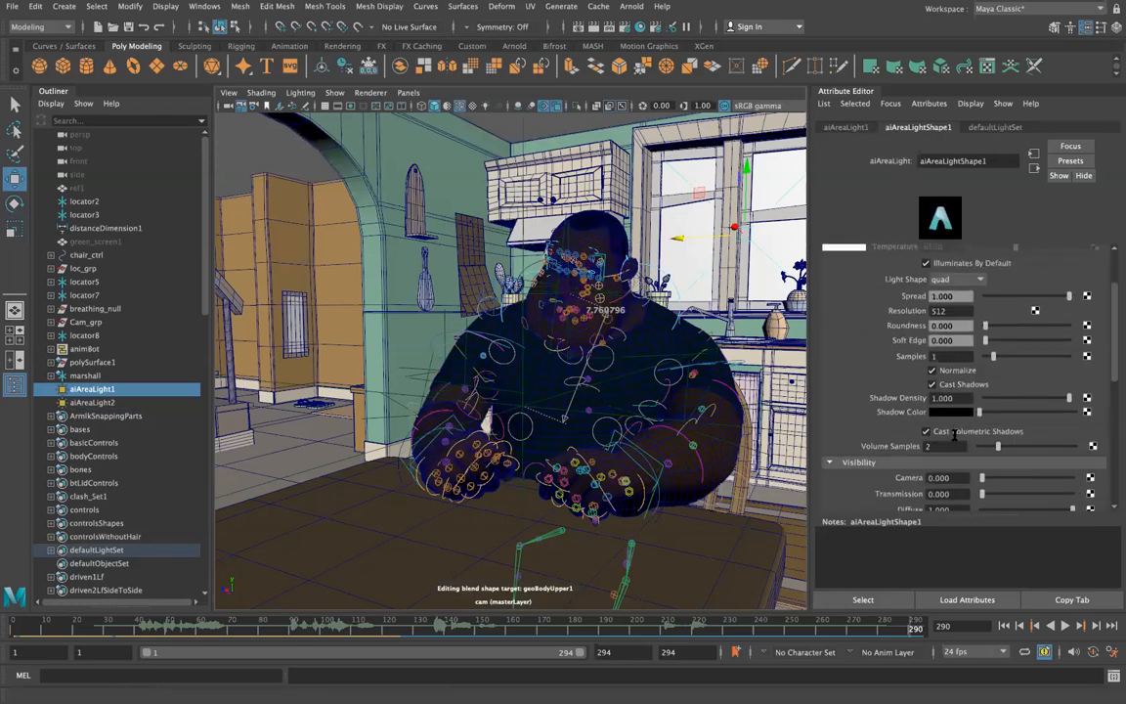
scroll(955, 436, up, 4)
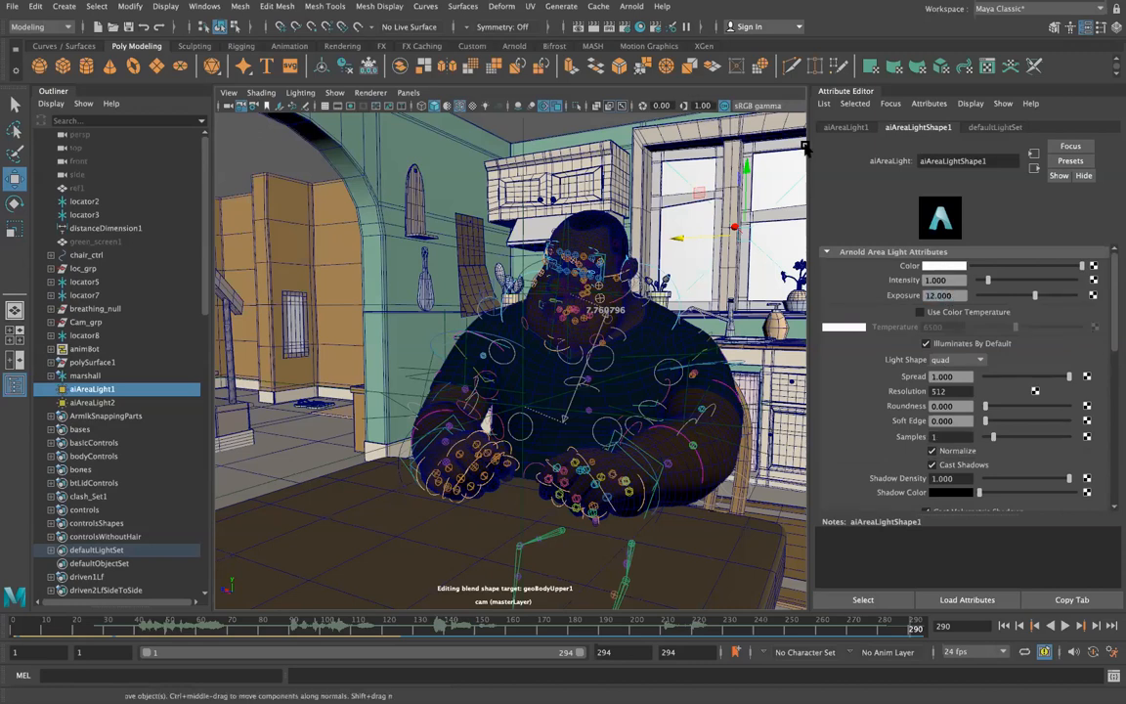
Render the shot camera's view in the Arnold RenderView.
click(631, 5)
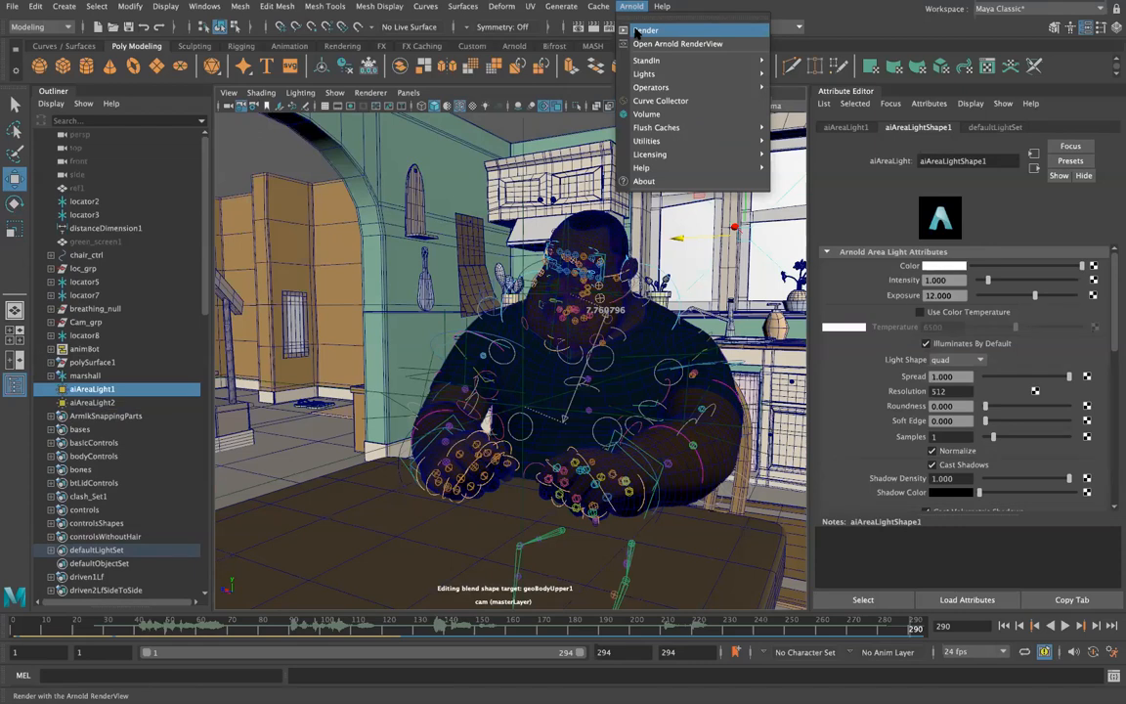
click(637, 32)
drag(494, 141, 475, 86)
scroll(968, 421, down, 2)
scroll(1065, 332, up, 2)
Raise aiAreaLight1's exposure to about 14.95 and store a snapshot of the render.
drag(1036, 299, 1045, 301)
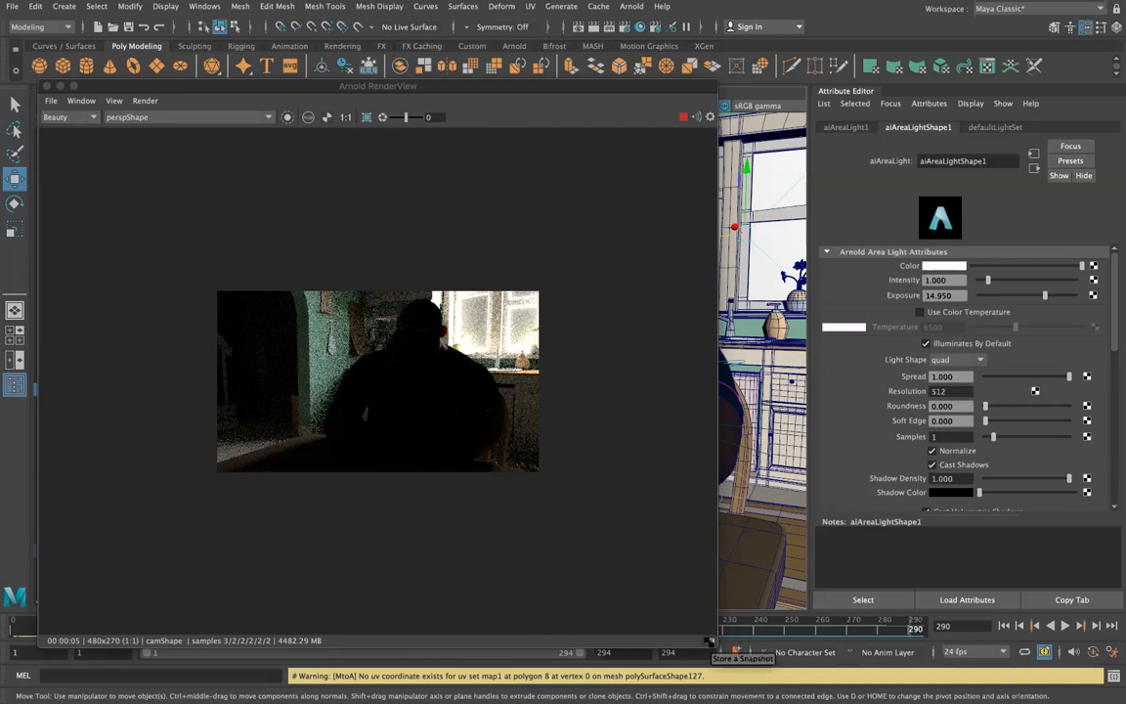
click(710, 642)
drag(408, 86, 319, 497)
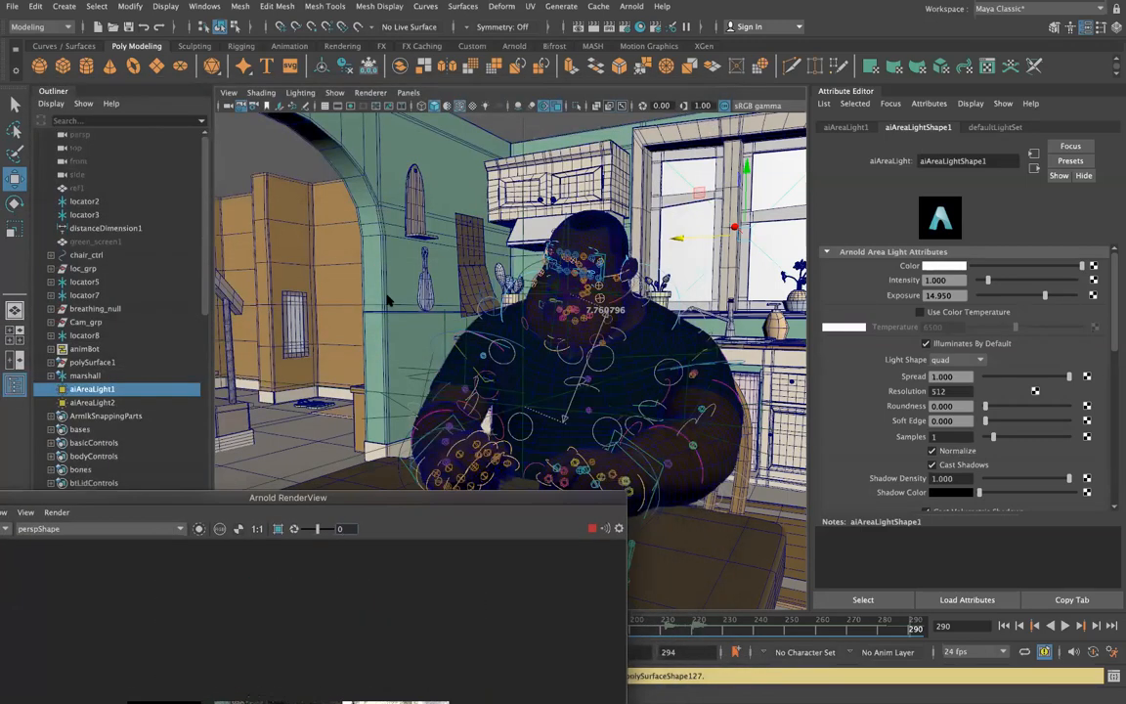
Return the viewport to the perspective camera and turn off Illuminates By Default for aiAreaLight1.
click(407, 92)
mouse_move(508, 106)
click(559, 121)
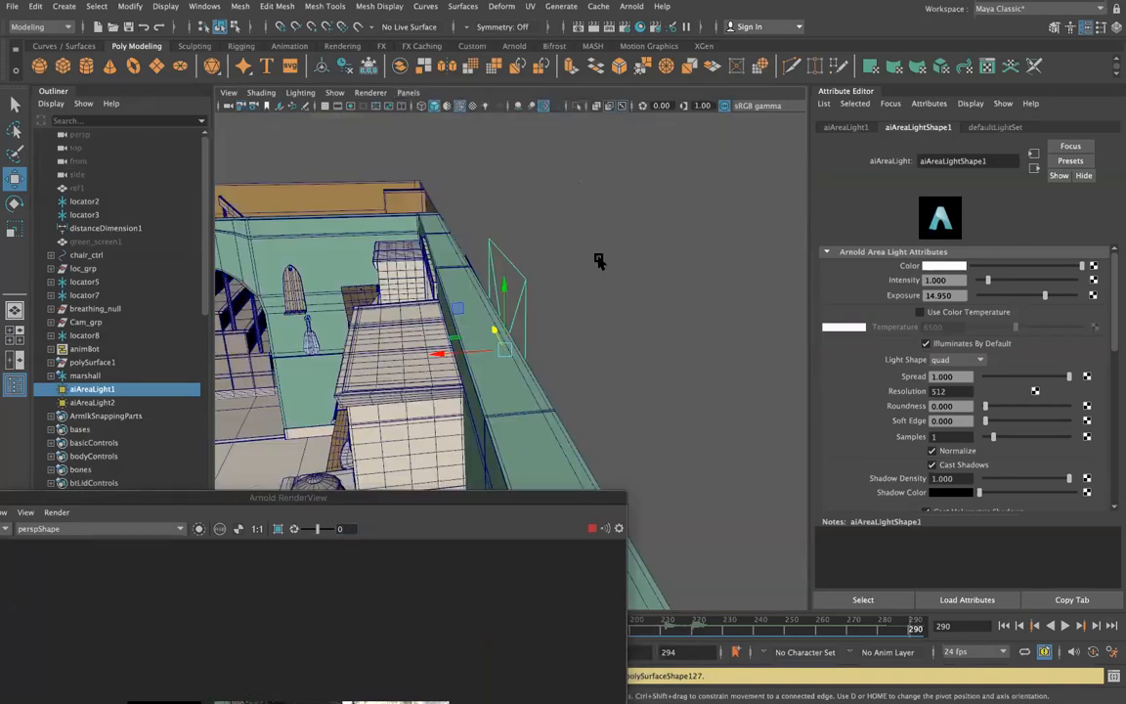
scroll(598, 260, down, 10)
alt+drag(555, 349, 576, 352)
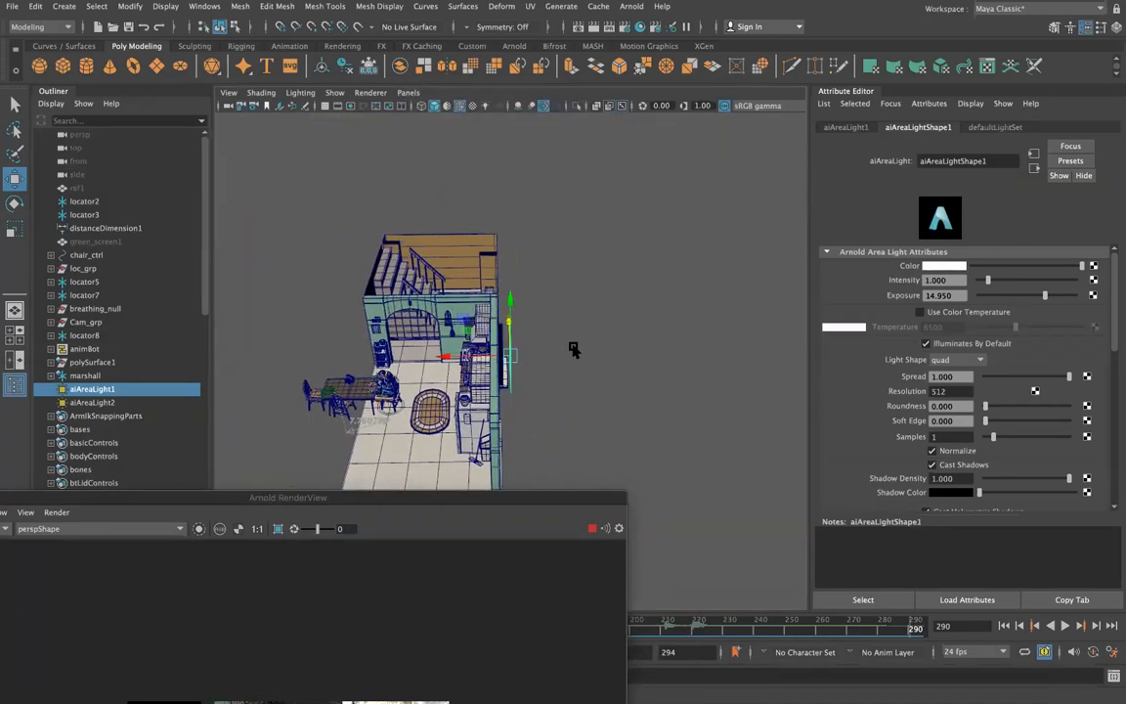
click(985, 344)
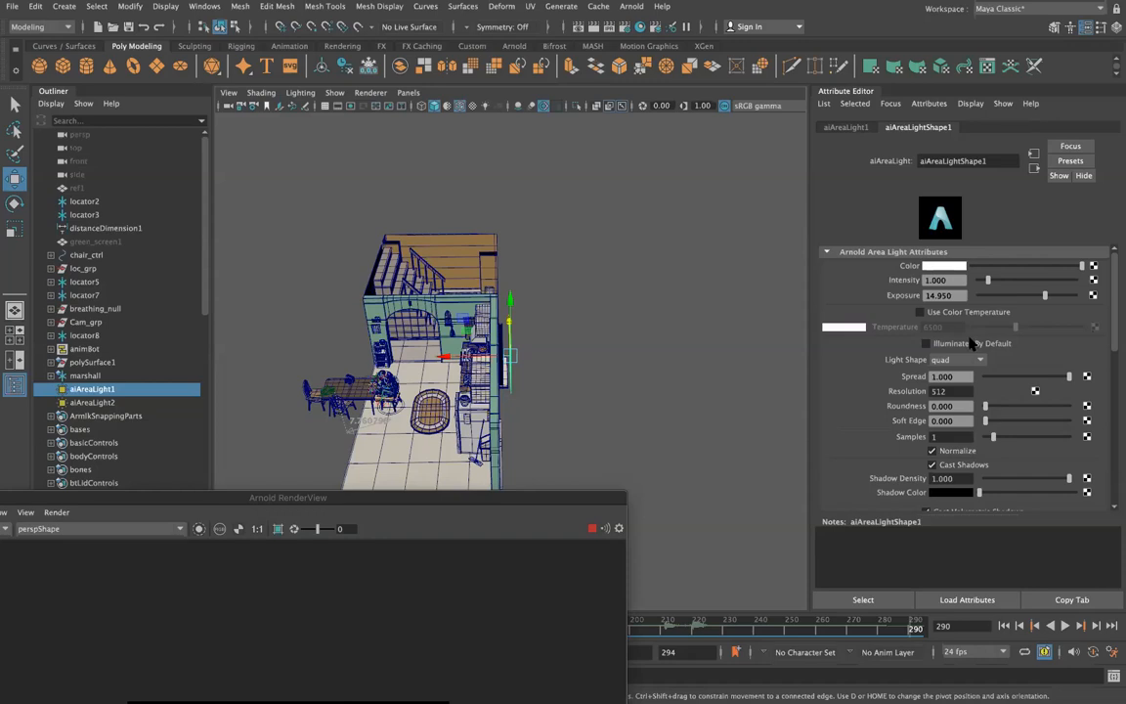
Create an Arnold skydome light and check its effect in the render.
click(646, 7)
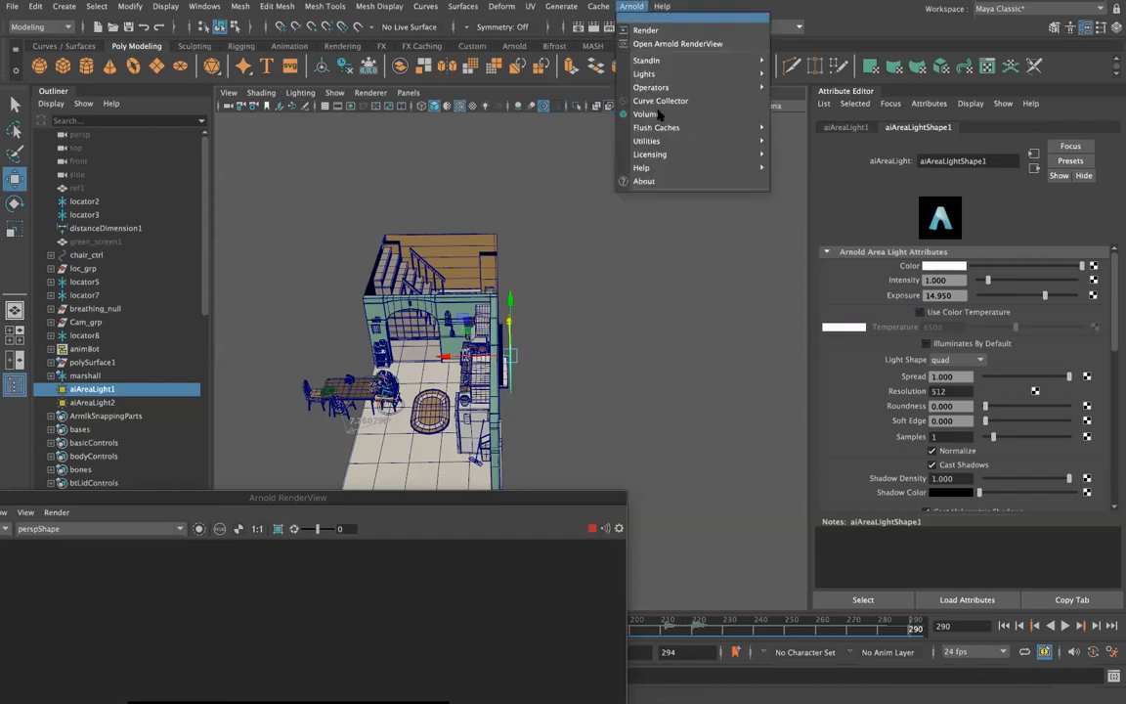
mouse_move(708, 74)
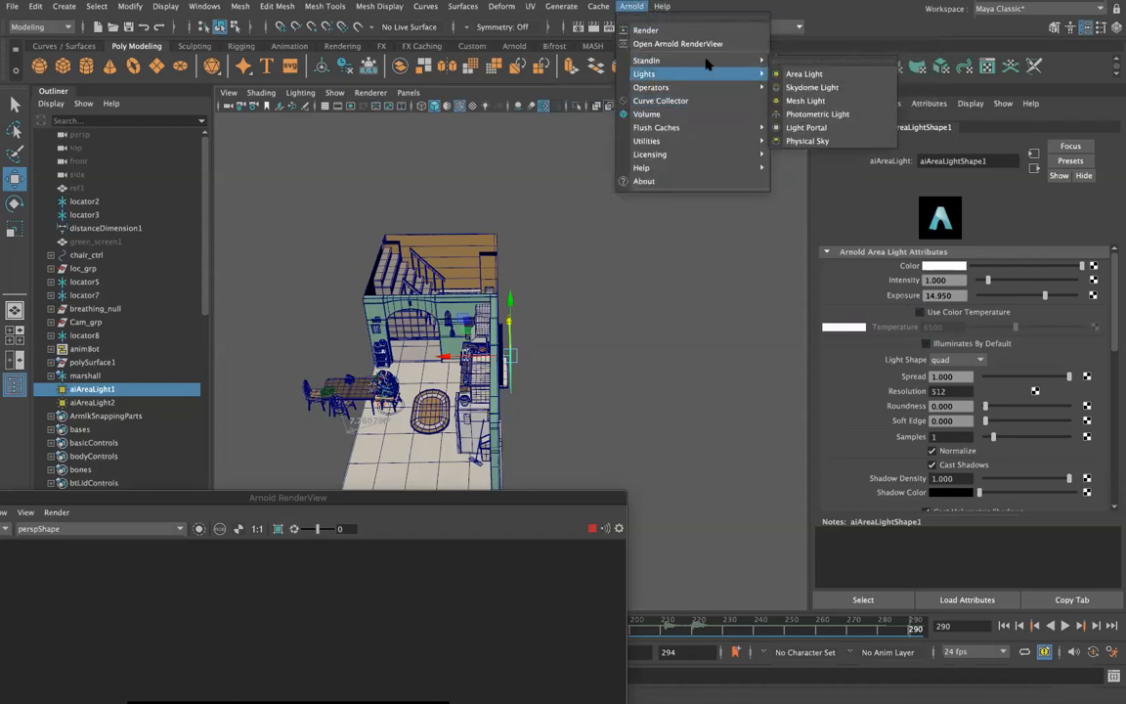
click(852, 89)
drag(498, 493, 456, 177)
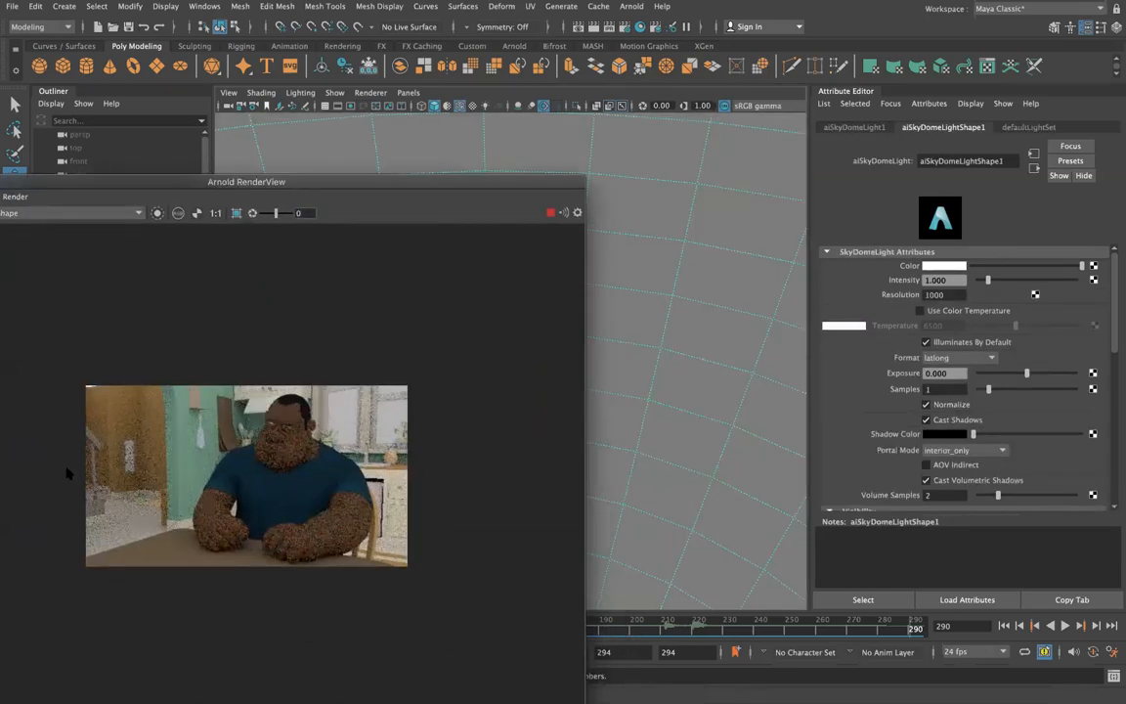
drag(363, 188, 384, 398)
Create an Arnold light portal in the kitchen scene.
click(632, 7)
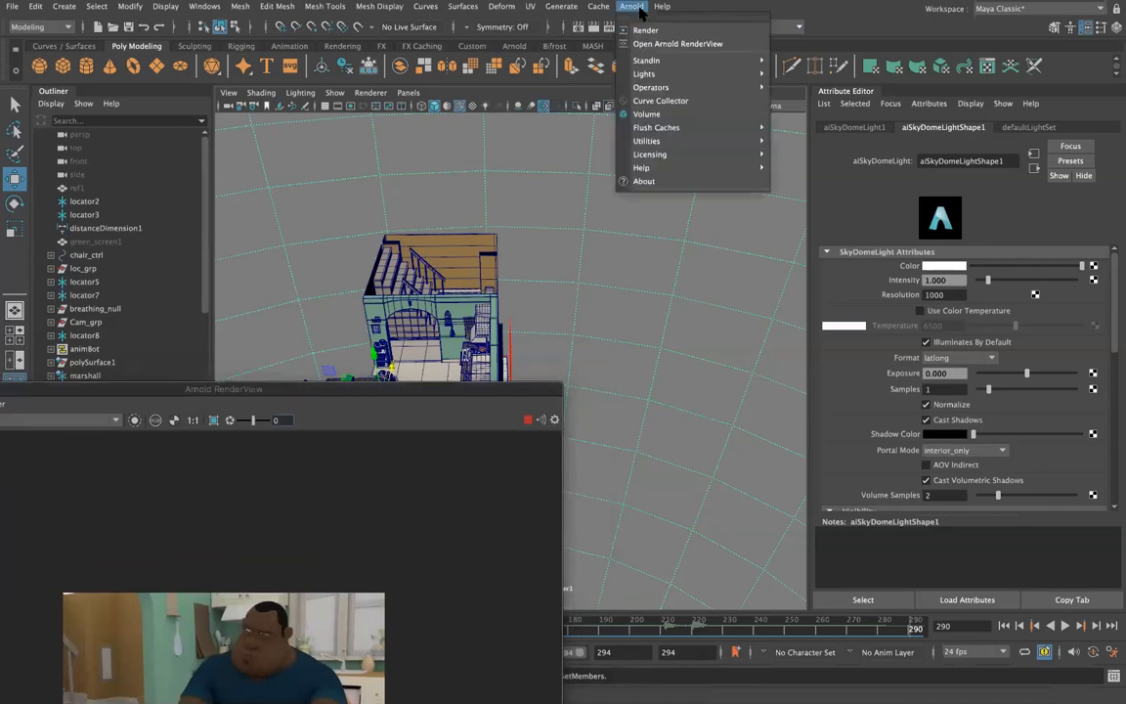
mouse_move(674, 74)
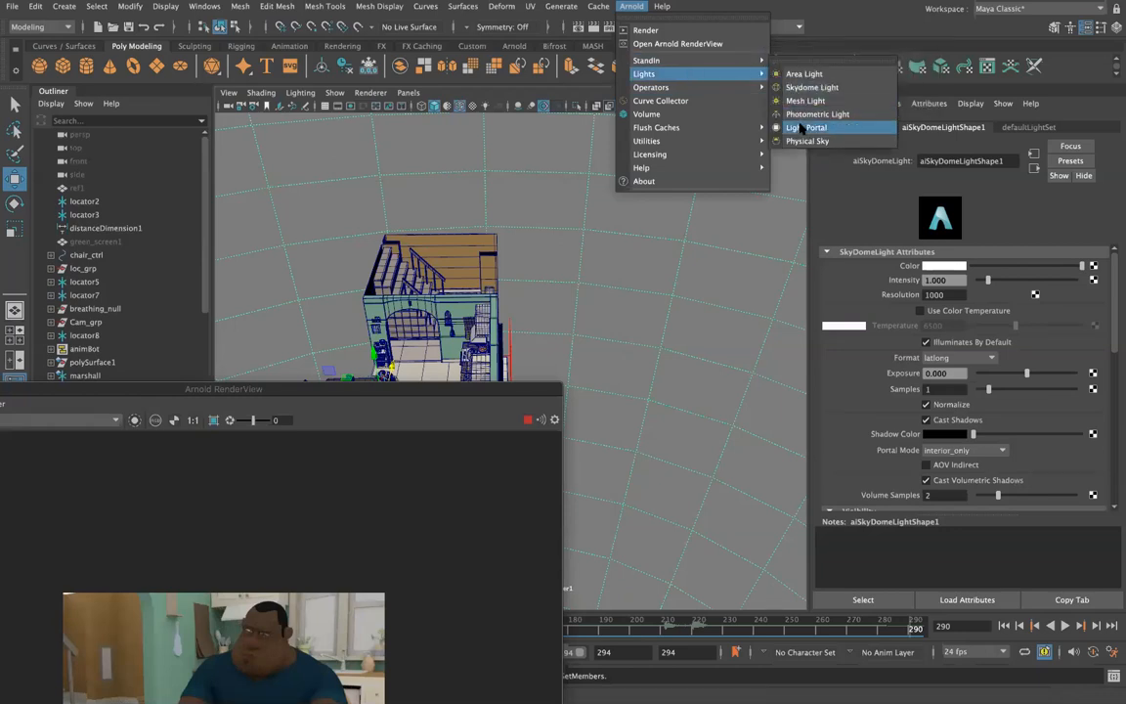
click(800, 128)
drag(490, 410, 482, 520)
Scale the light portal uniformly to about 7.8 and place it outside the kitchen window, about -32.2 in X and 11.4 high.
drag(323, 409, 611, 395)
key(r)
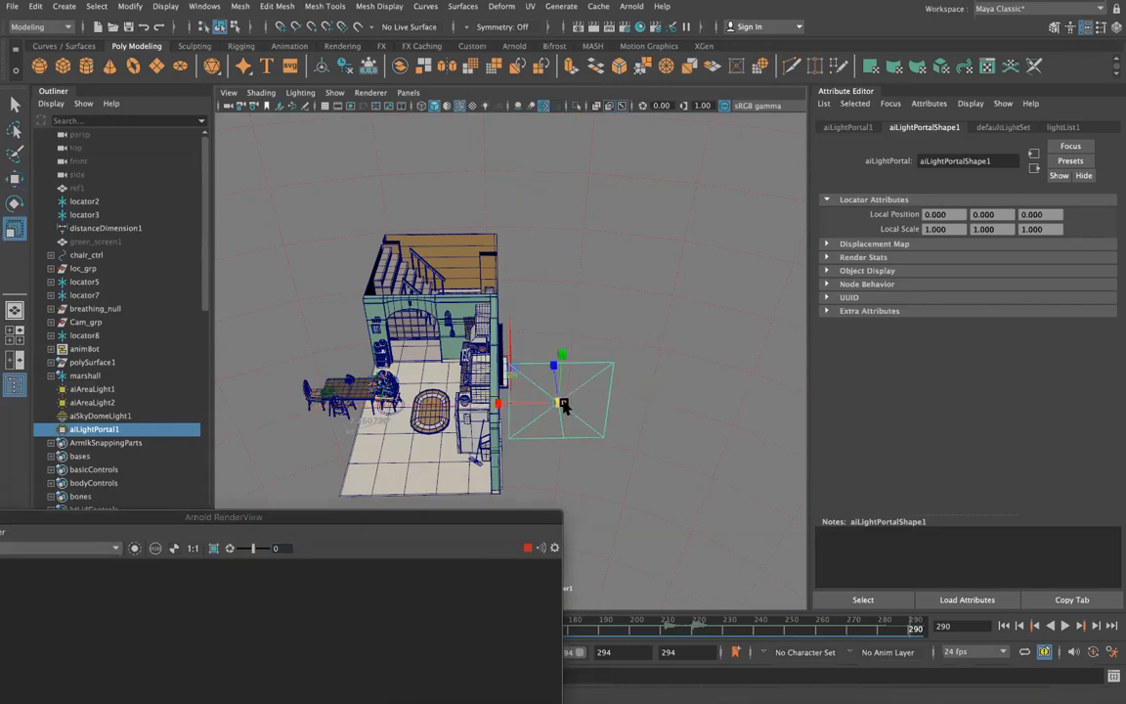
key(w)
drag(568, 352, 463, 401)
Rotate the light portal towards the kitchen window by setting its Y rotation to -90.
key(e)
click(831, 128)
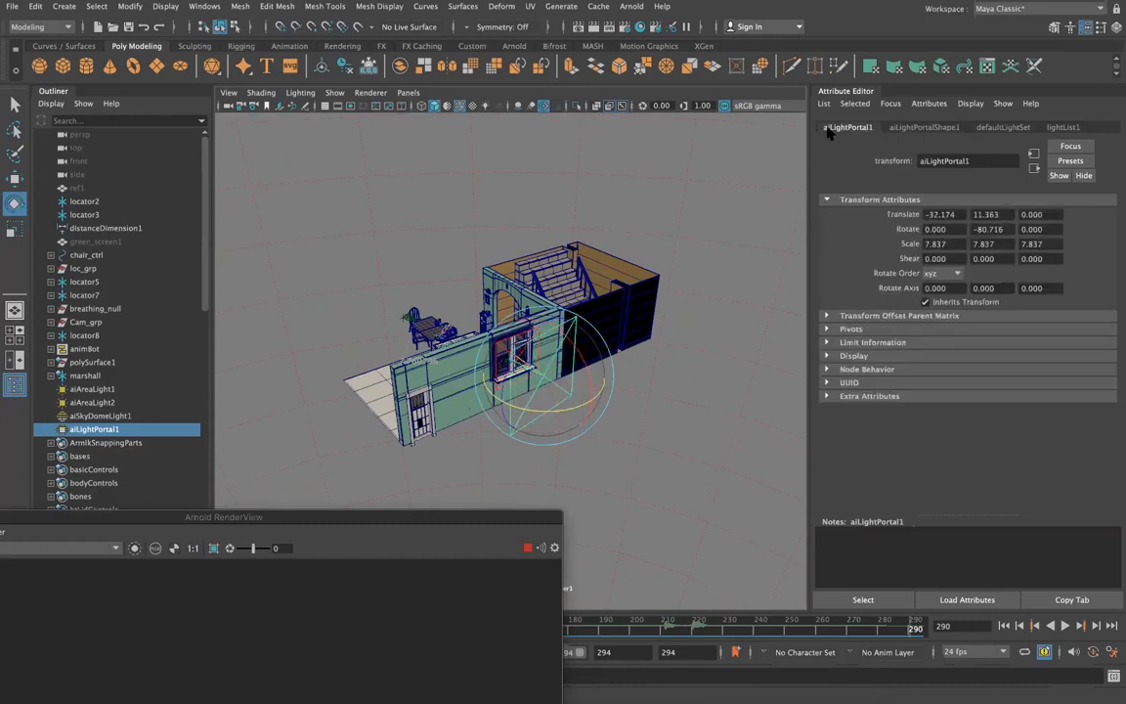
click(978, 228)
text(-90)
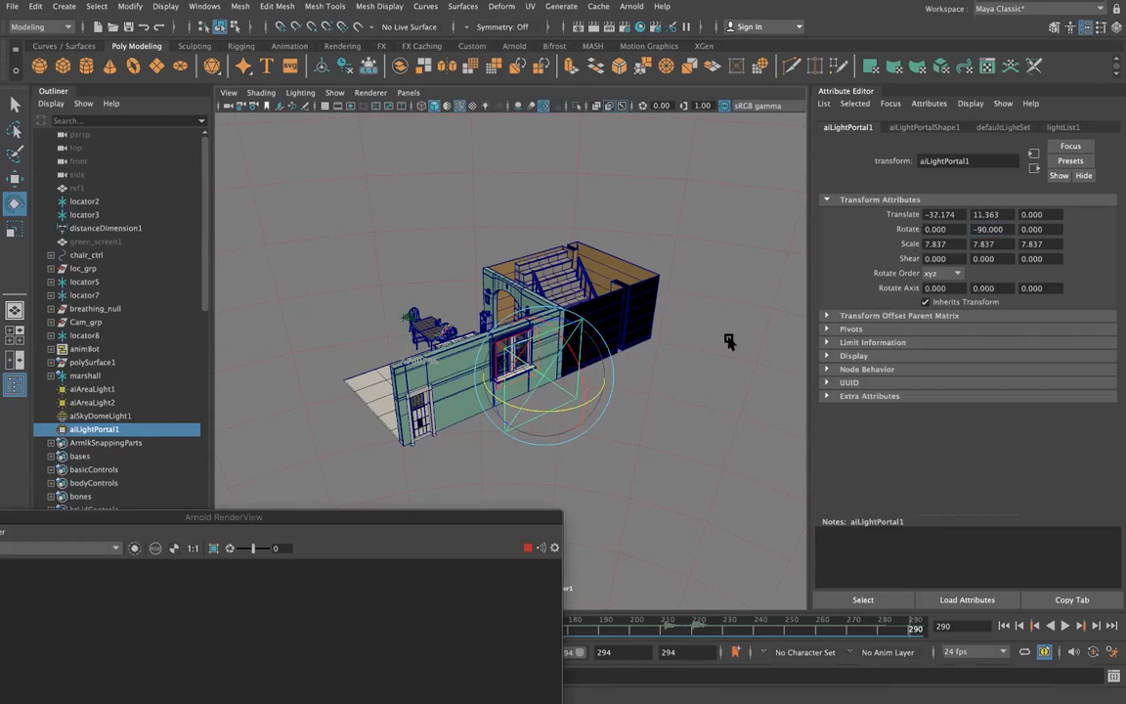
Scale the light portal uniformly to about 4.8 and move it against the kitchen window, about -24.6 in X.
alt+drag(640, 382, 699, 385)
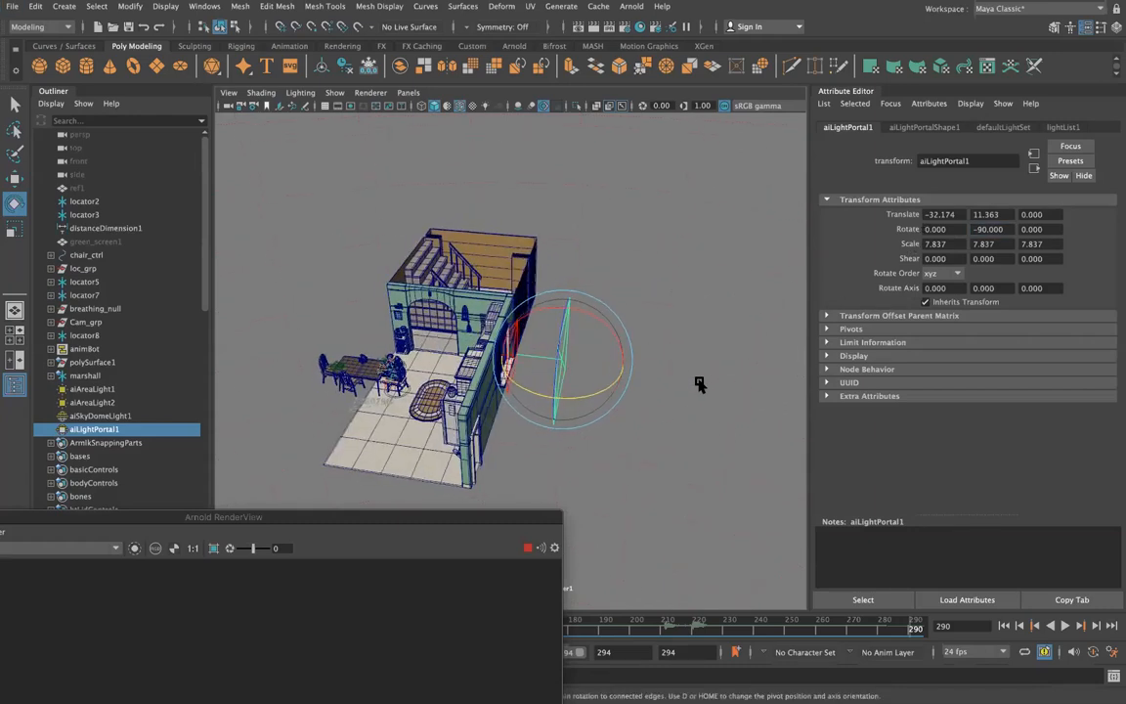
key(r)
drag(562, 361, 490, 348)
key(w)
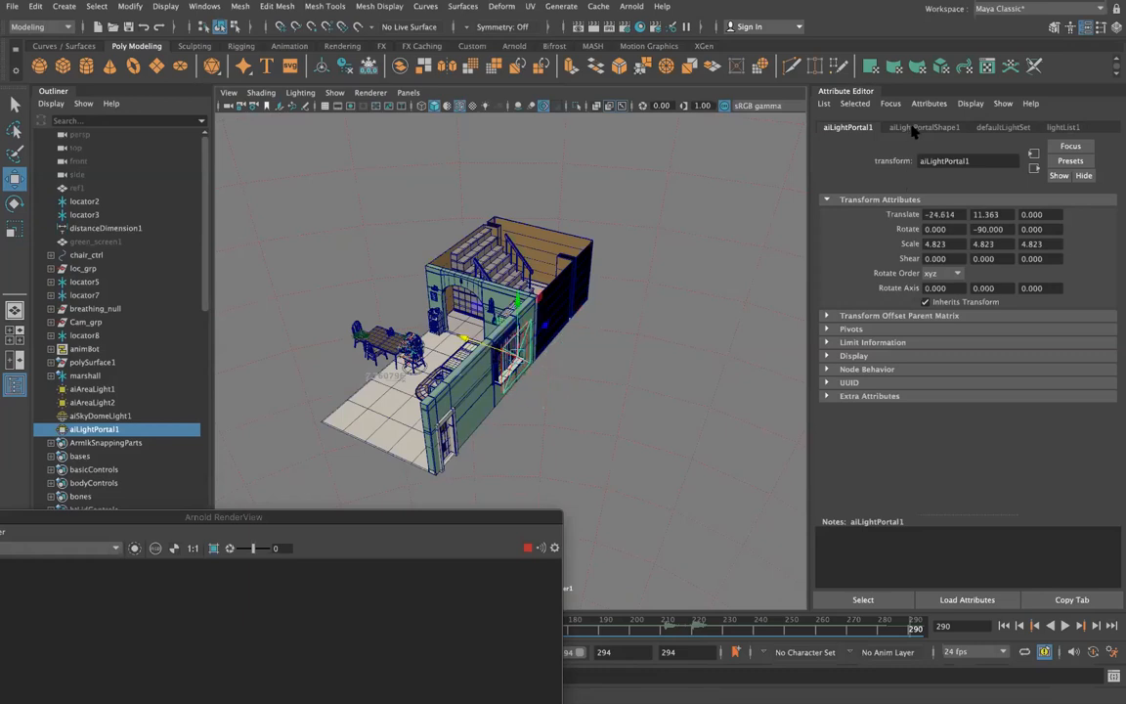
click(914, 128)
Set aiSkyDomeLight1's exposure to 15, check the render, and lower the exposure to about 13.37.
click(729, 219)
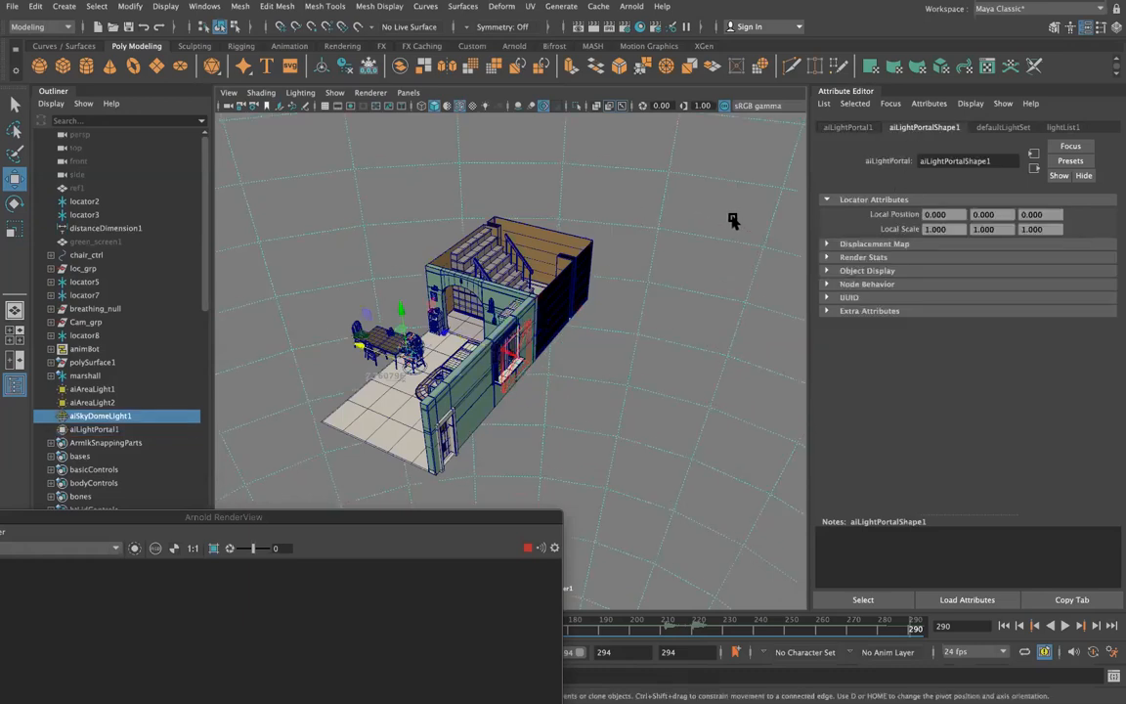
click(947, 374)
text(15)
key(Return)
drag(396, 520, 495, 255)
drag(489, 321, 482, 173)
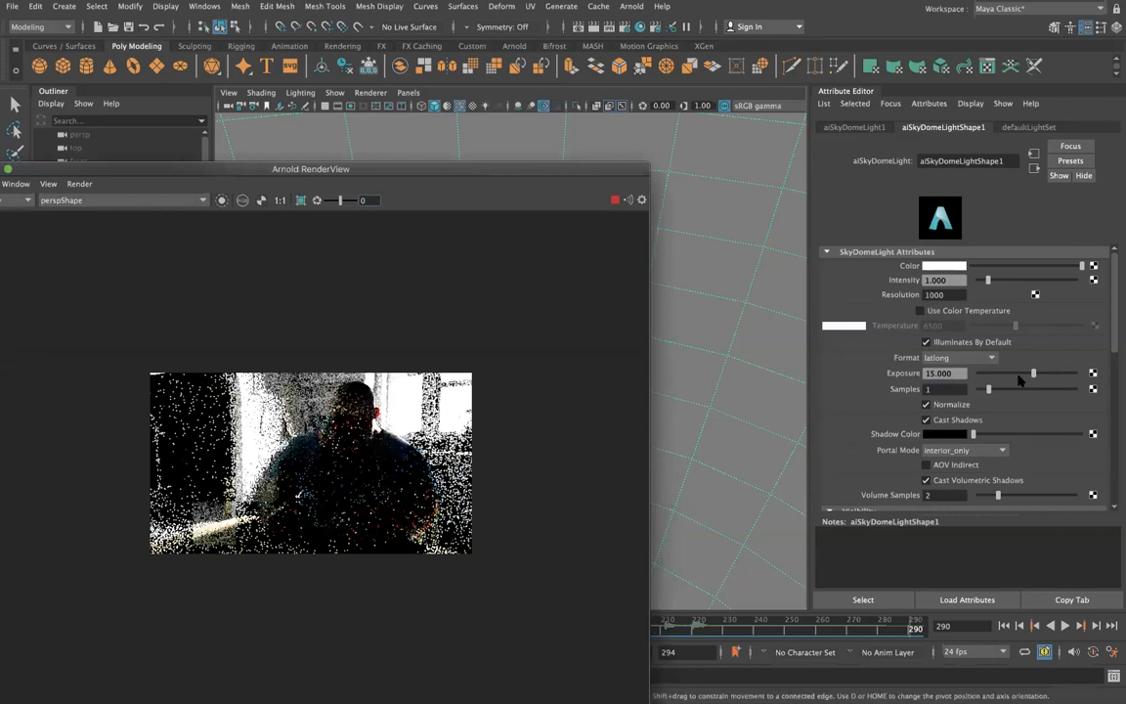
drag(1033, 375, 1026, 376)
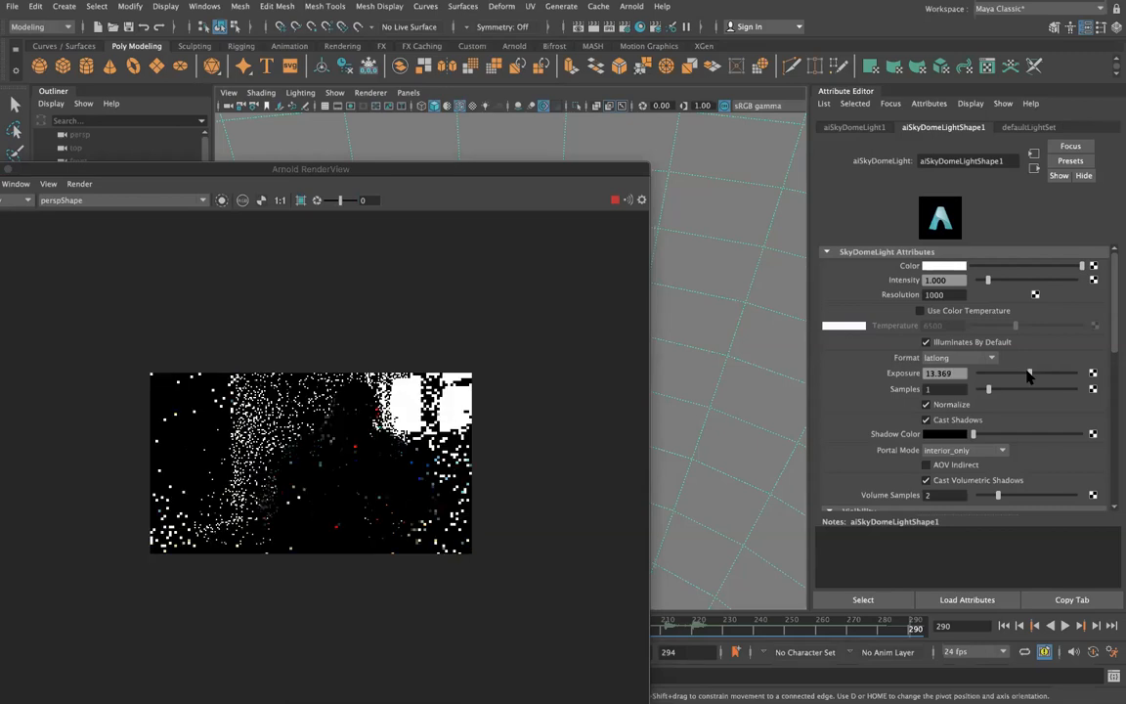
Stop the interactive IPR render and start it again.
click(81, 184)
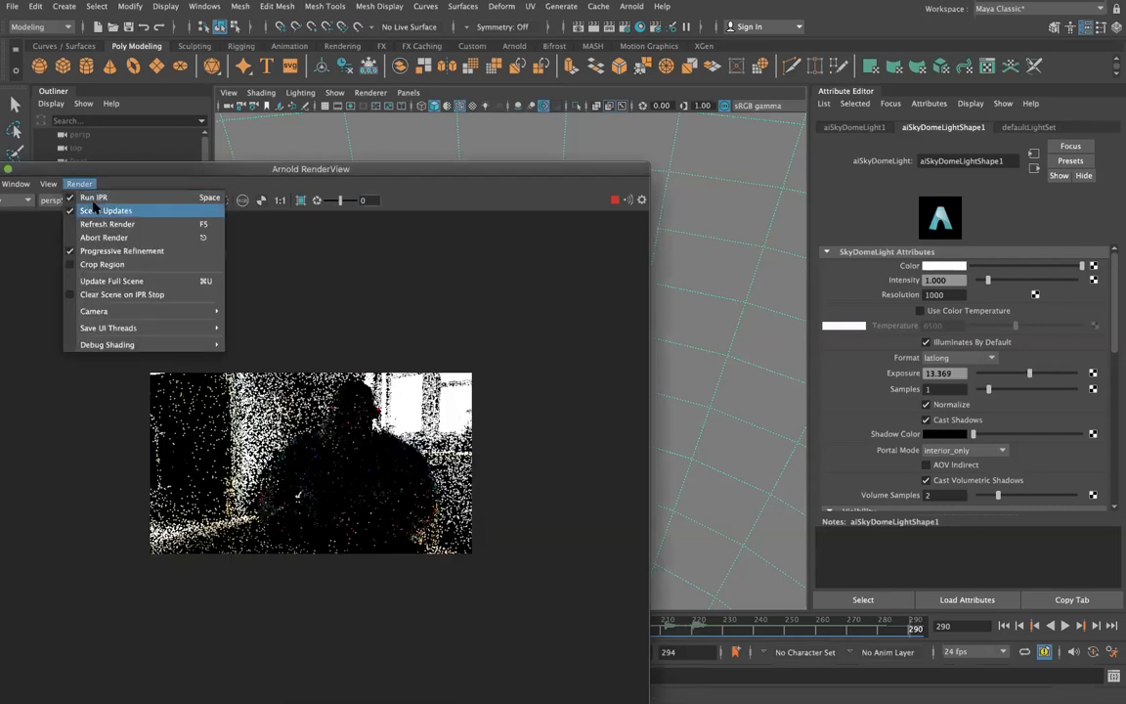
click(94, 212)
click(81, 184)
click(94, 197)
click(80, 184)
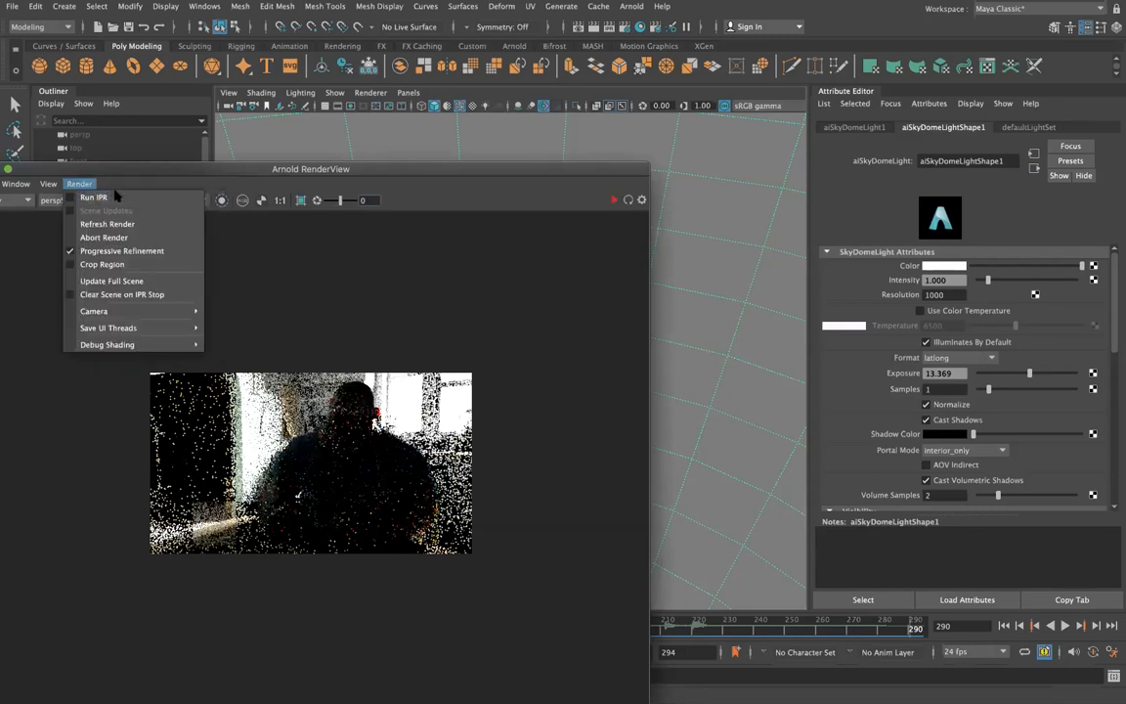
click(103, 198)
Close the Arnold RenderView and render the scene again with Arnold.
drag(122, 168, 347, 143)
click(208, 143)
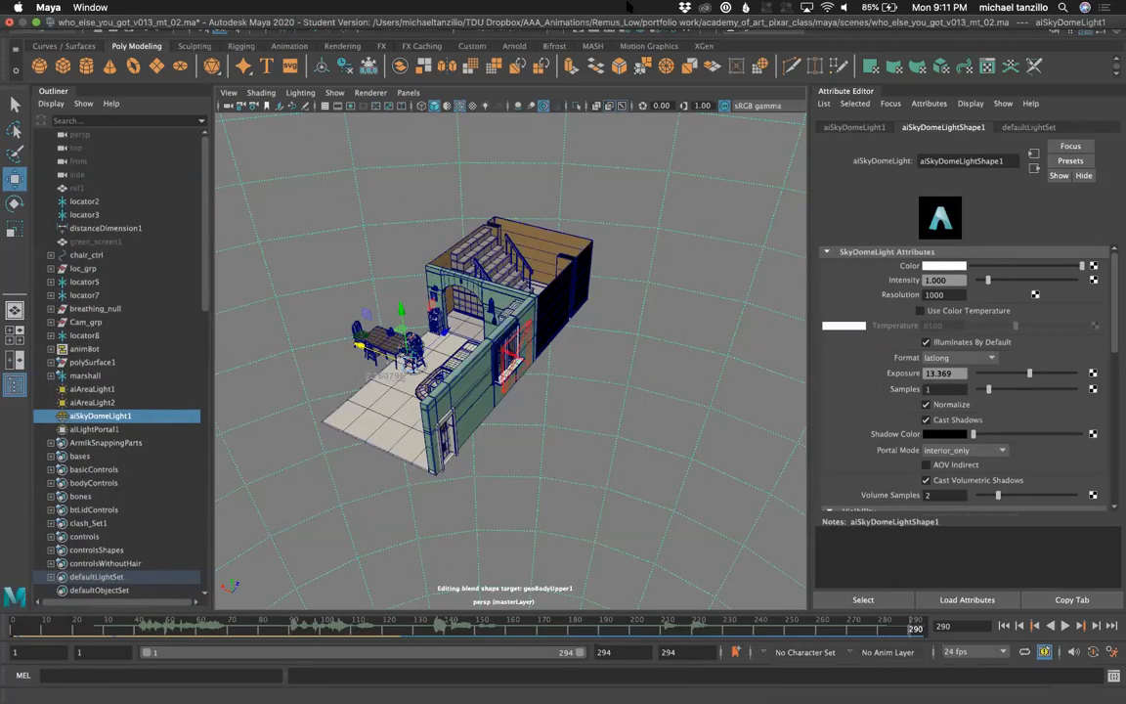
click(631, 7)
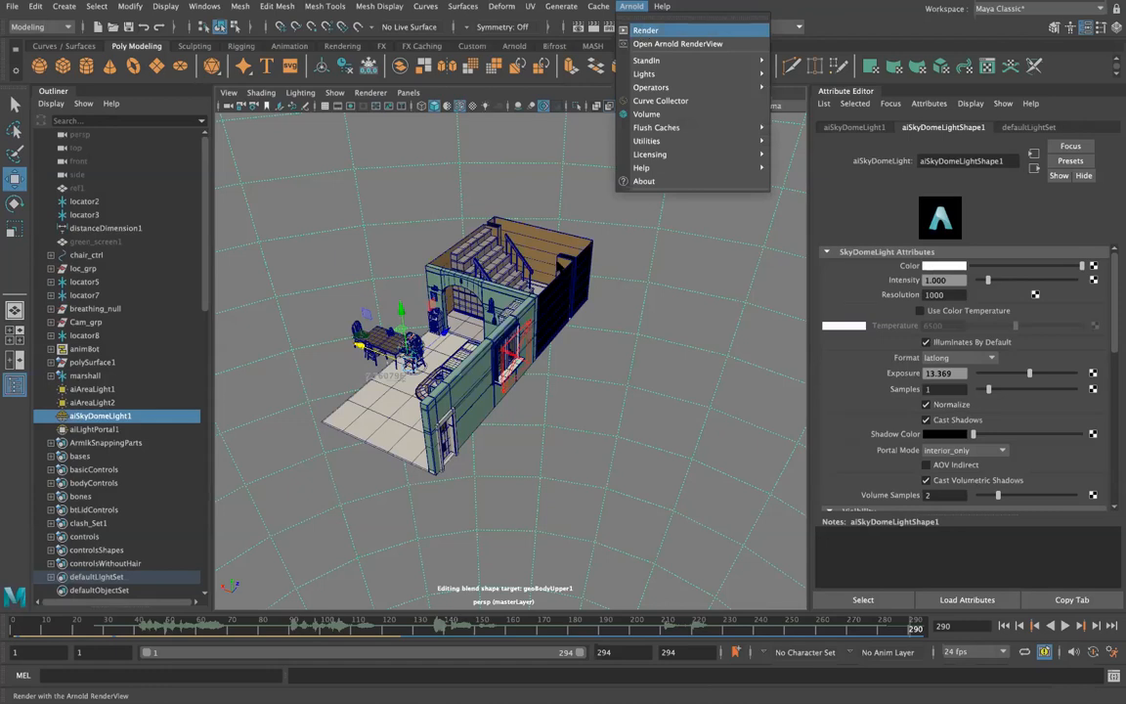
click(645, 30)
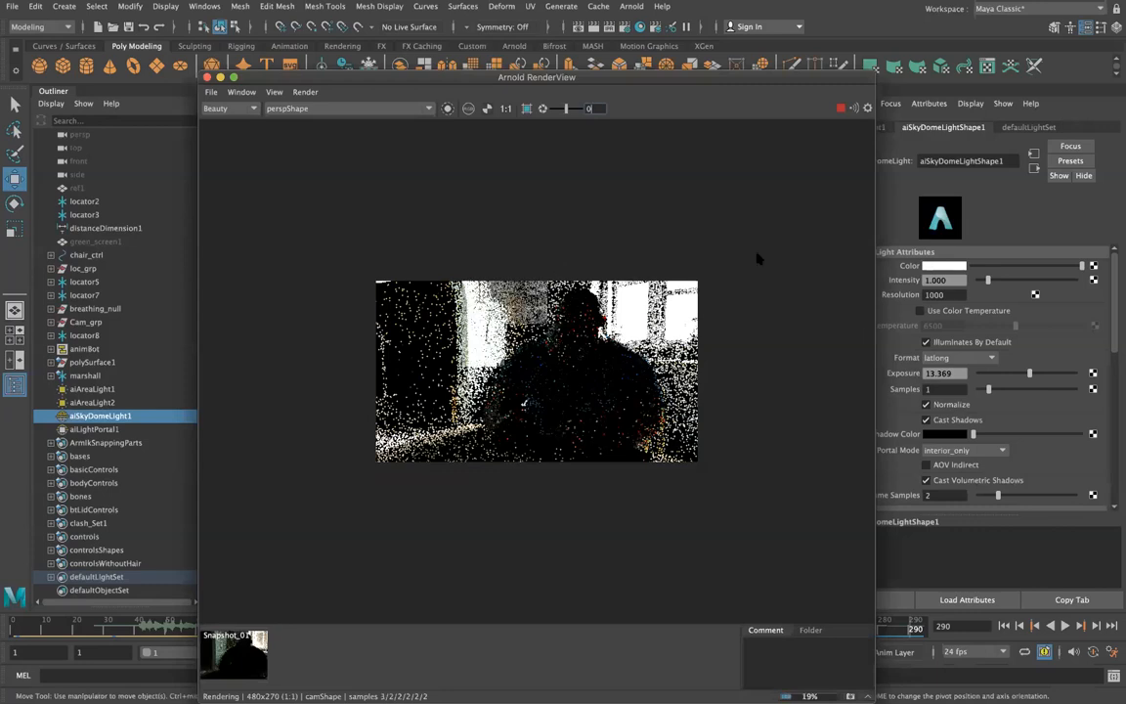
drag(642, 82, 488, 80)
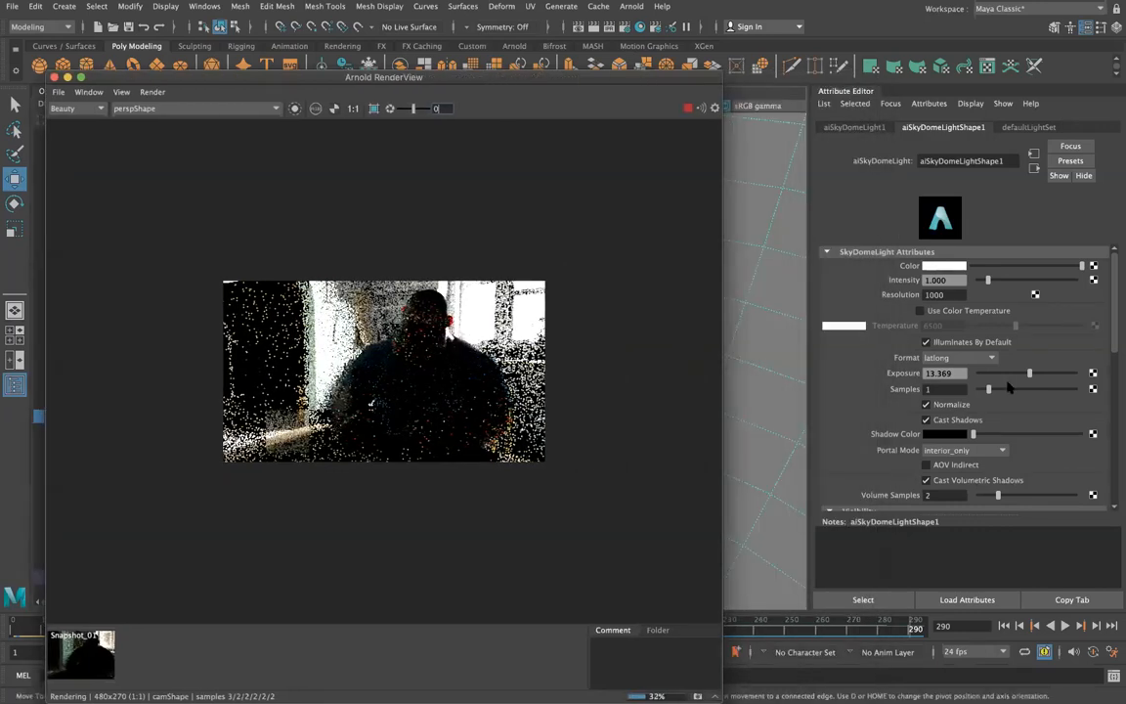
Lower aiSkyDomeLight1's exposure to about 10.64.
drag(1028, 374, 1022, 380)
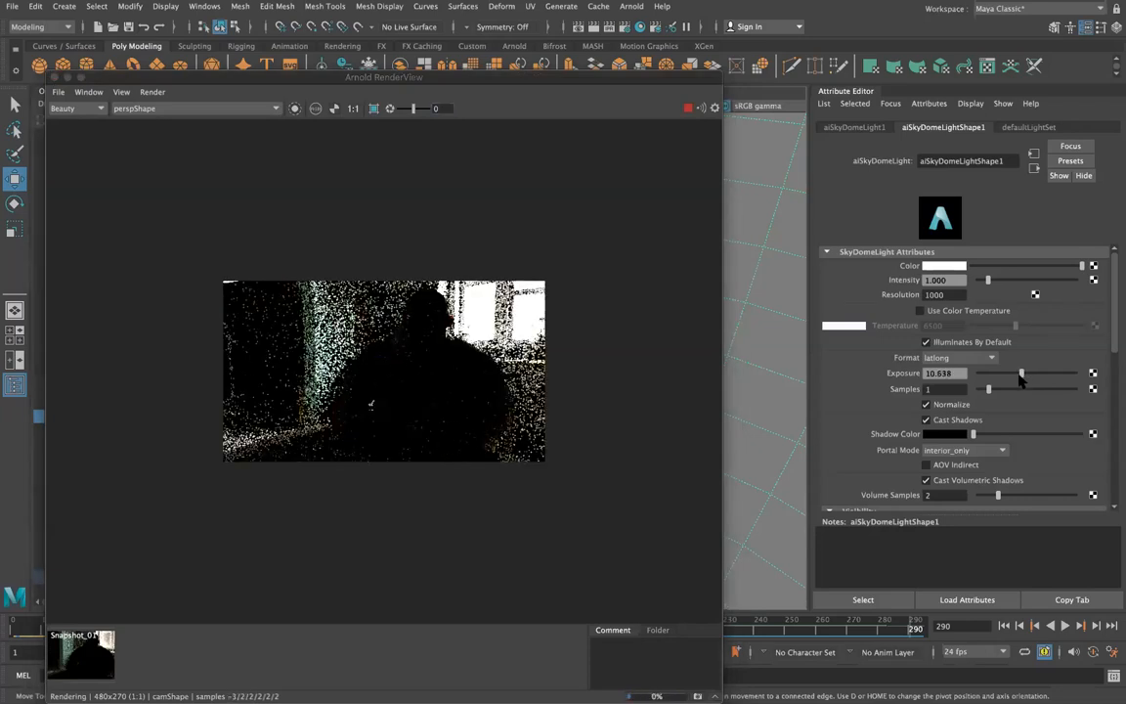
drag(568, 79, 565, 26)
Compare the current skydome and portal render with the stored area light snapshot.
click(79, 602)
click(78, 602)
click(79, 602)
click(78, 602)
click(78, 603)
click(78, 602)
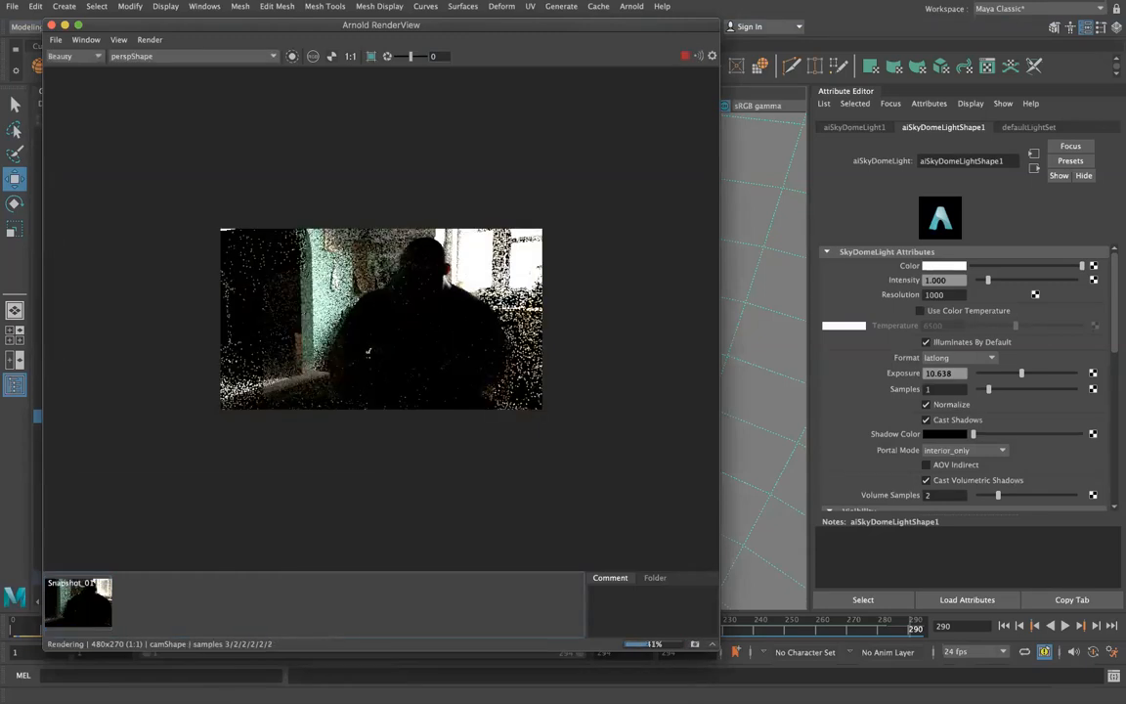
Lower aiSkyDomeLight1's exposure to about 8.9 and compare the render with the stored area light snapshot.
drag(1019, 381, 1015, 381)
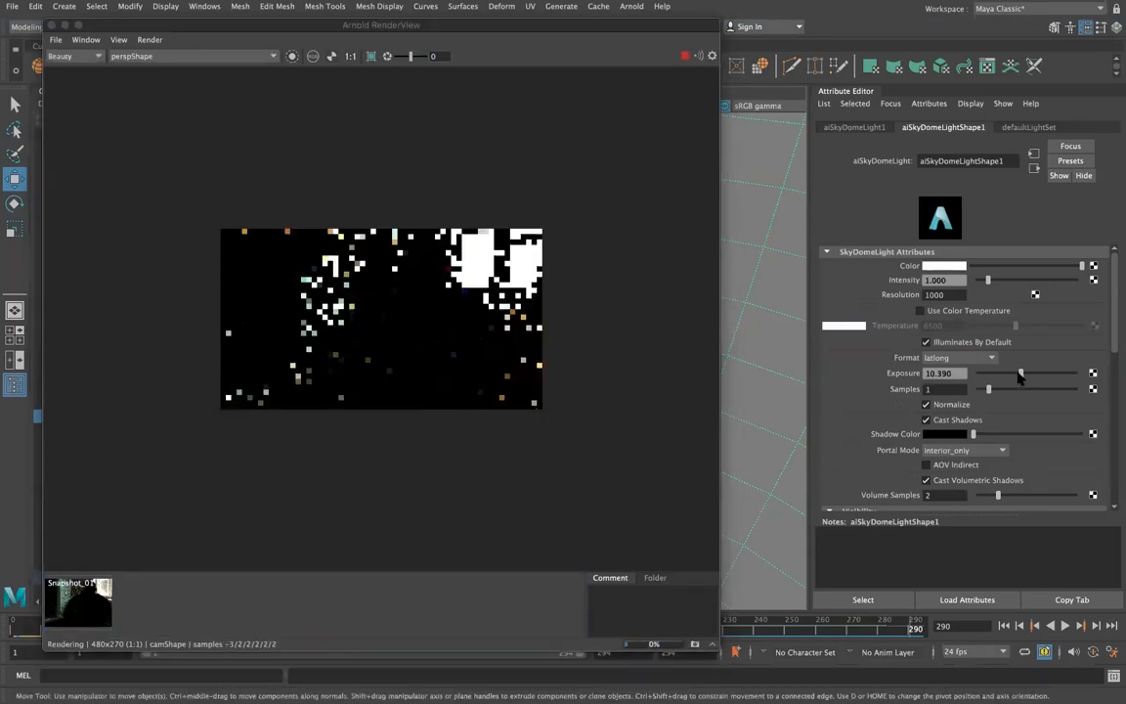
click(94, 587)
click(93, 587)
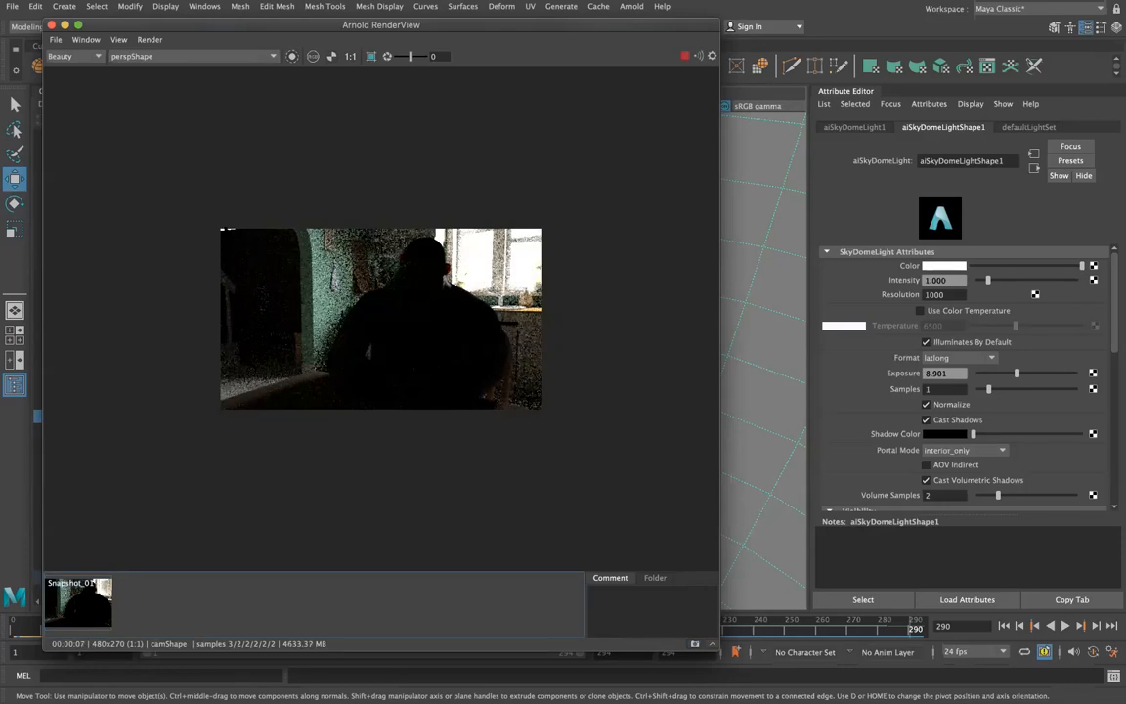
click(232, 222)
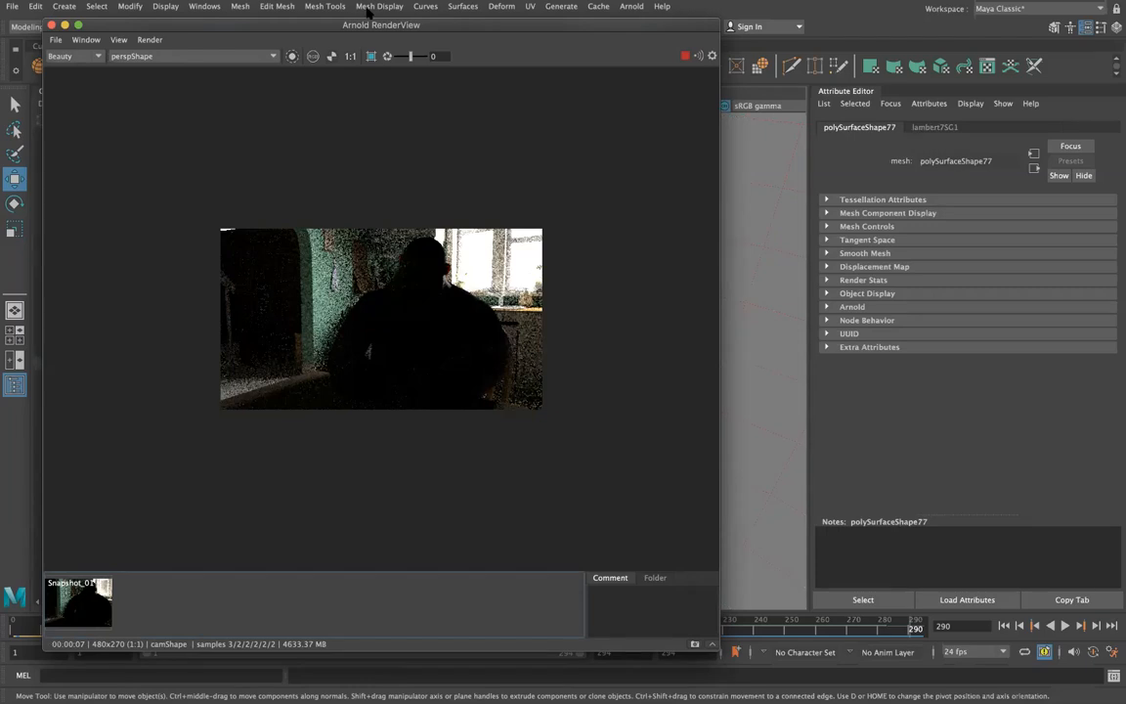
drag(367, 8, 476, 438)
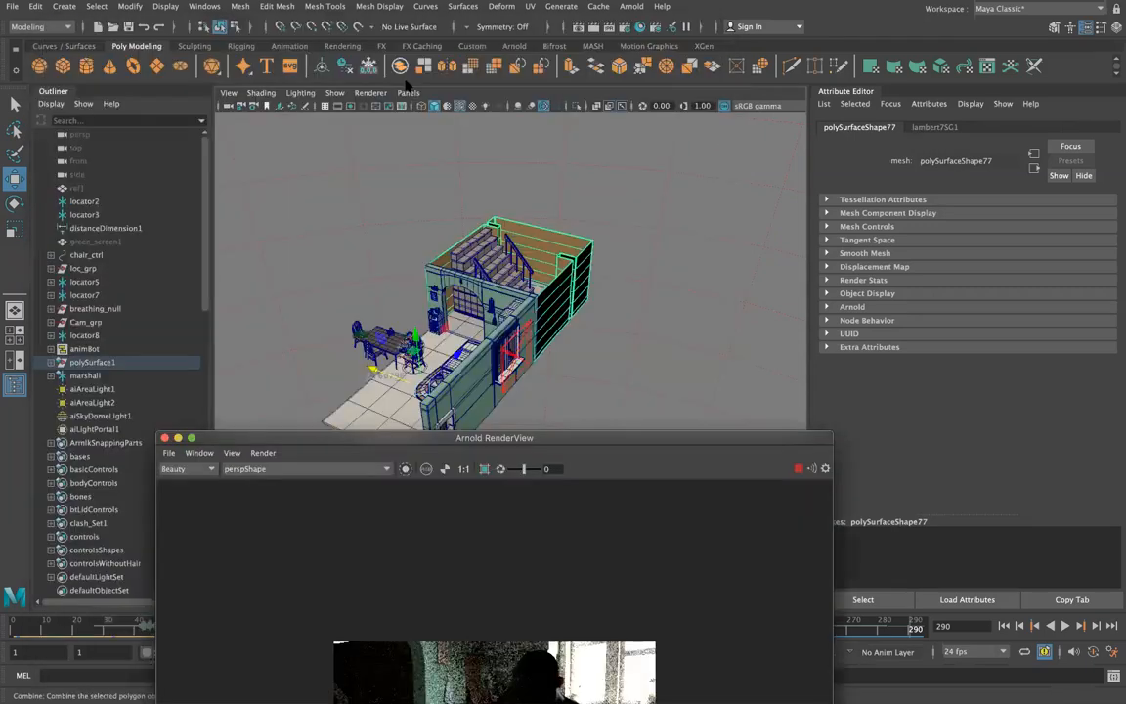
click(452, 105)
click(408, 92)
mouse_move(528, 111)
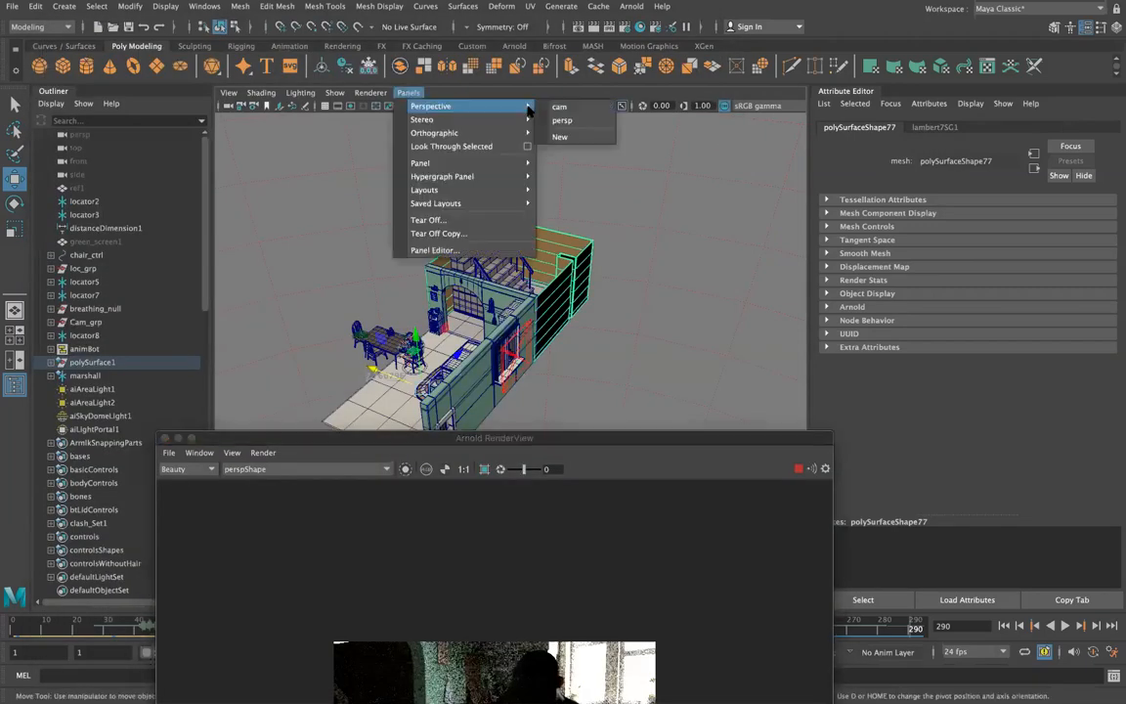
click(637, 227)
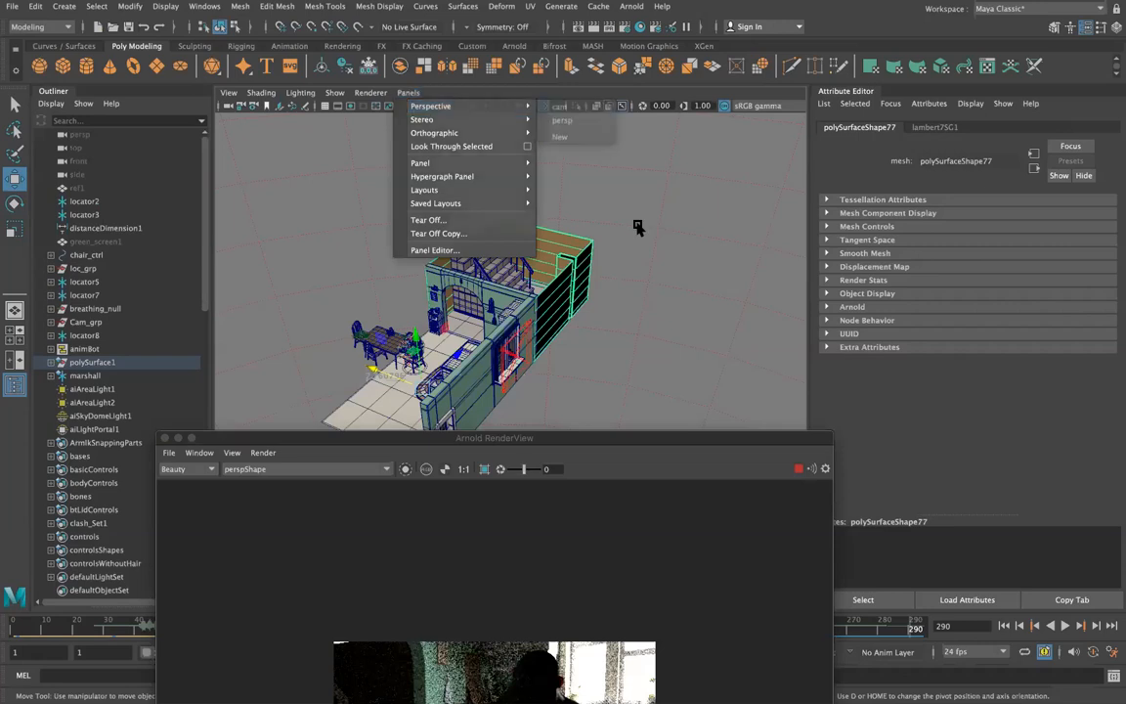
Reselect aiSkyDomeLight1 and set its Camera visibility to 0.
click(637, 227)
drag(466, 438, 294, 184)
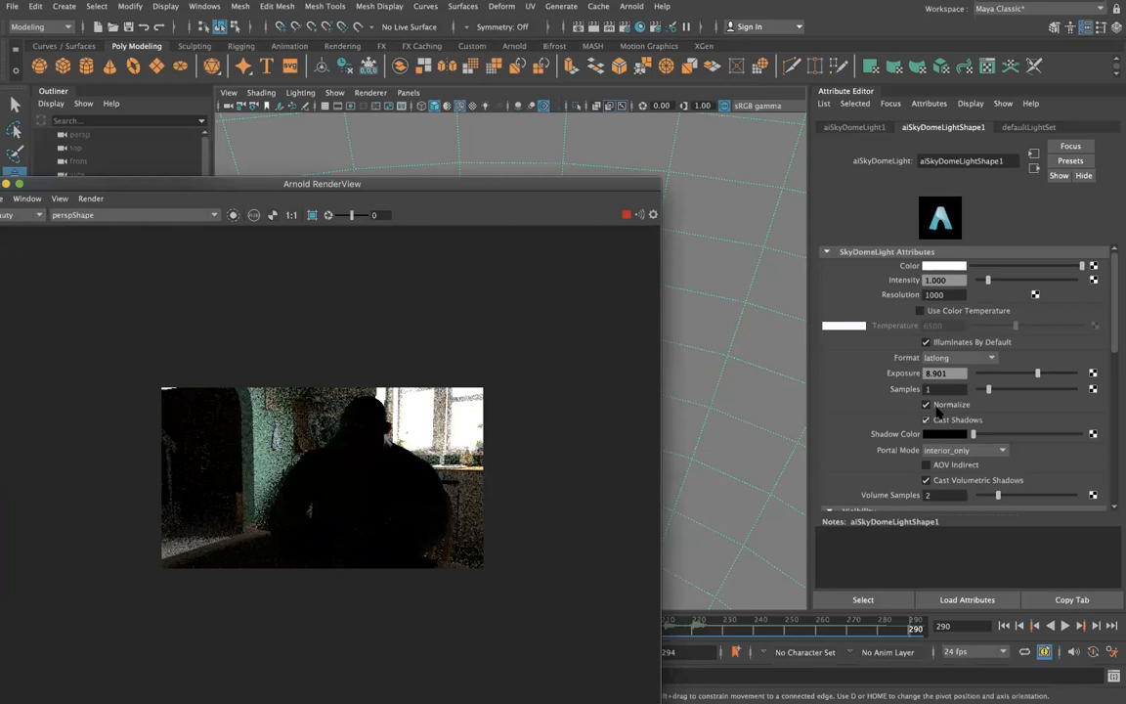
scroll(937, 411, down, 5)
mouse_move(940, 307)
ctrl+mouse_down()
mouse_move(1114, 277)
mouse_move(945, 291)
ctrl+mouse_up()
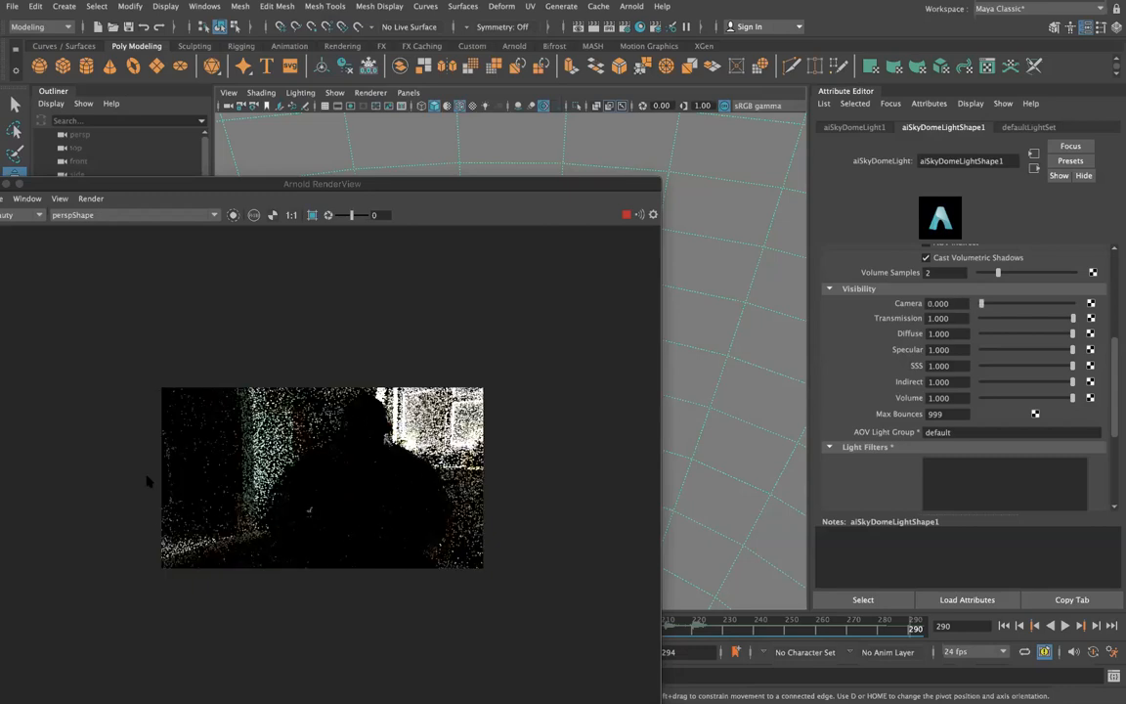
drag(312, 184, 313, 182)
drag(301, 80, 290, 73)
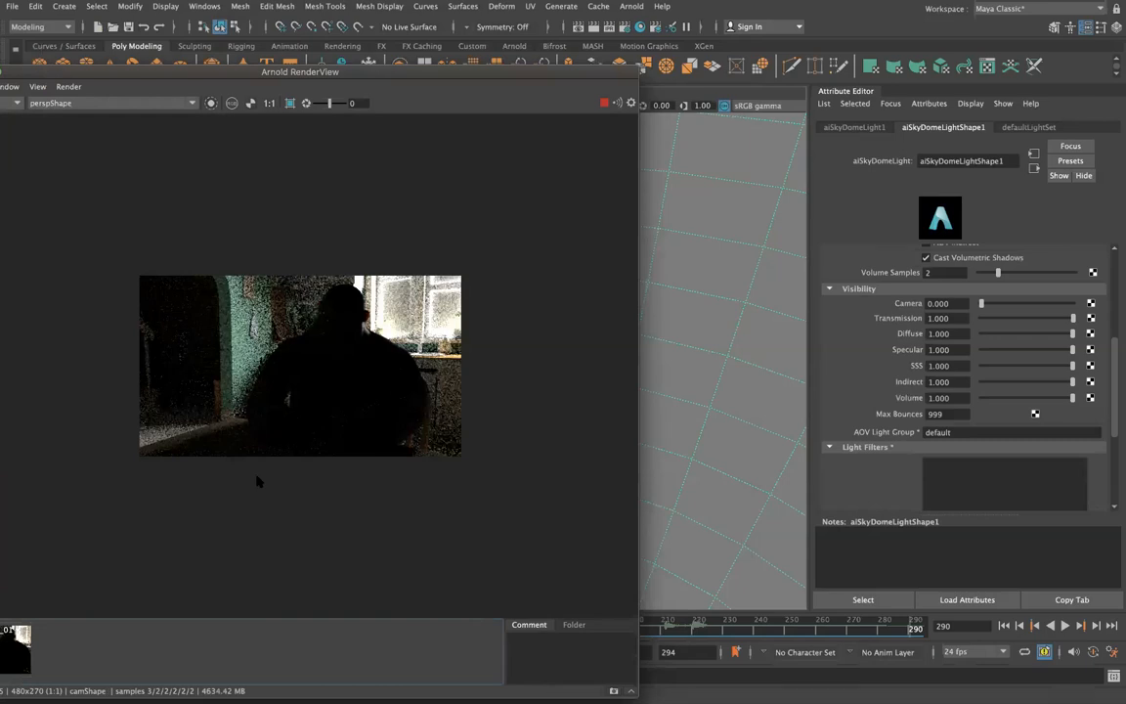
Compare the skydome render with the area light snapshot, examining the noise and detail around the window and character up close.
drag(424, 8, 486, 73)
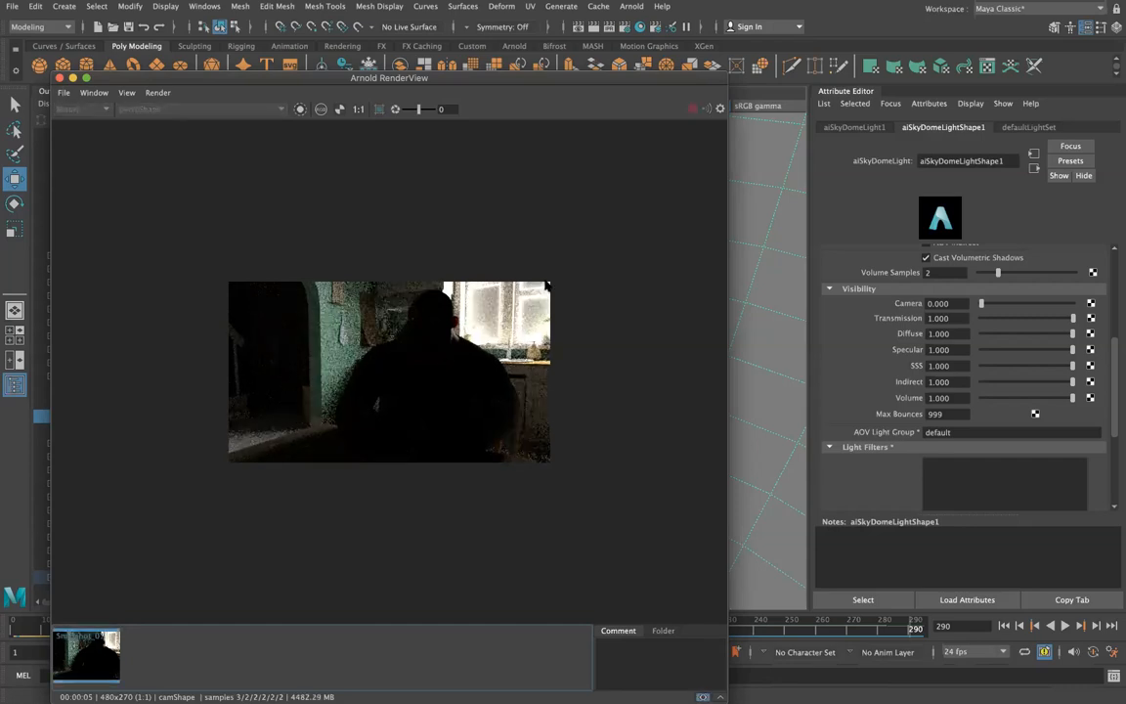
scroll(502, 306, up, 10)
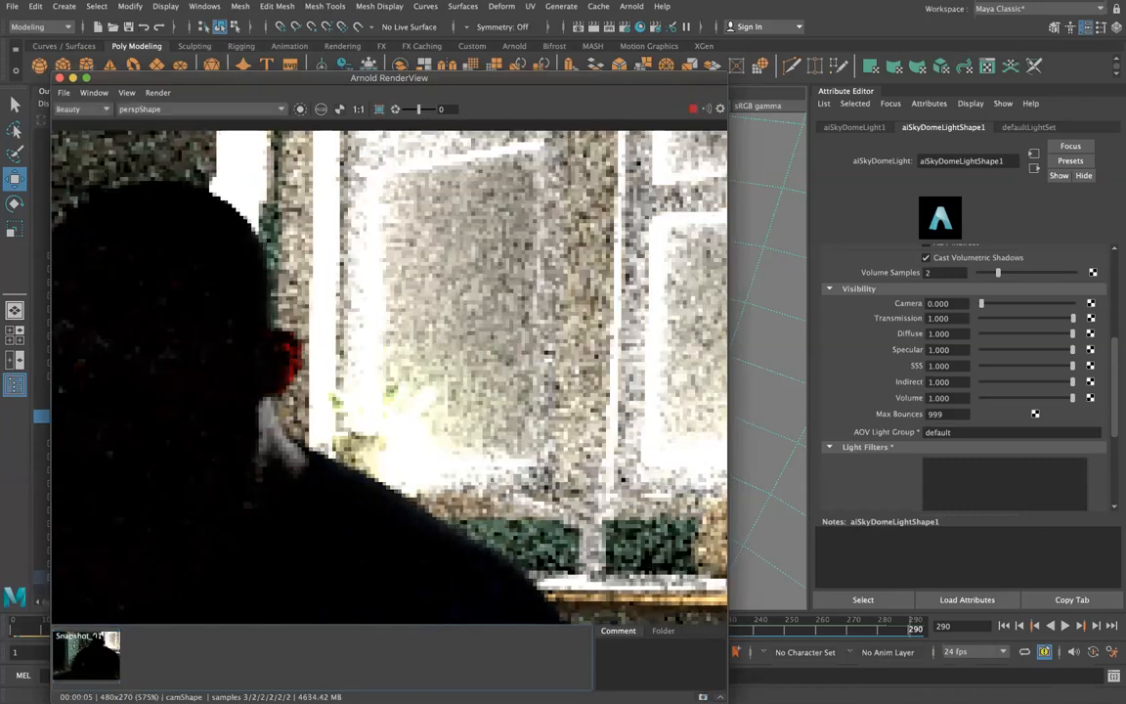
scroll(333, 326, down, 5)
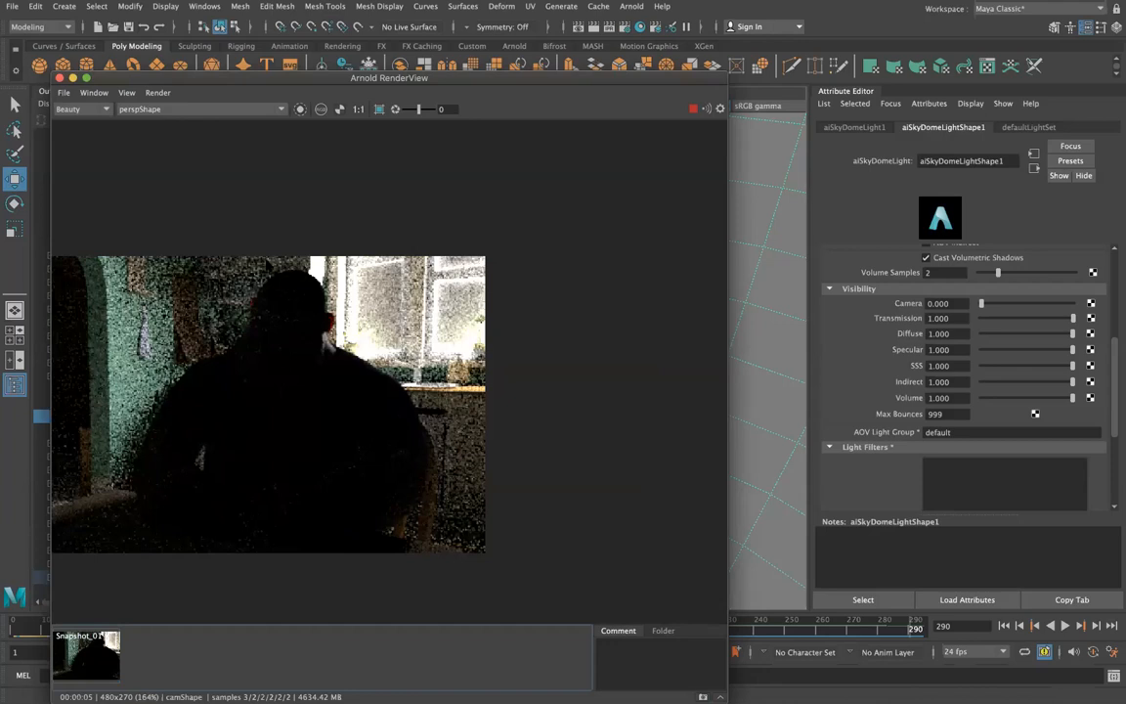
click(100, 638)
click(100, 637)
click(99, 637)
click(99, 637)
click(99, 637)
click(99, 637)
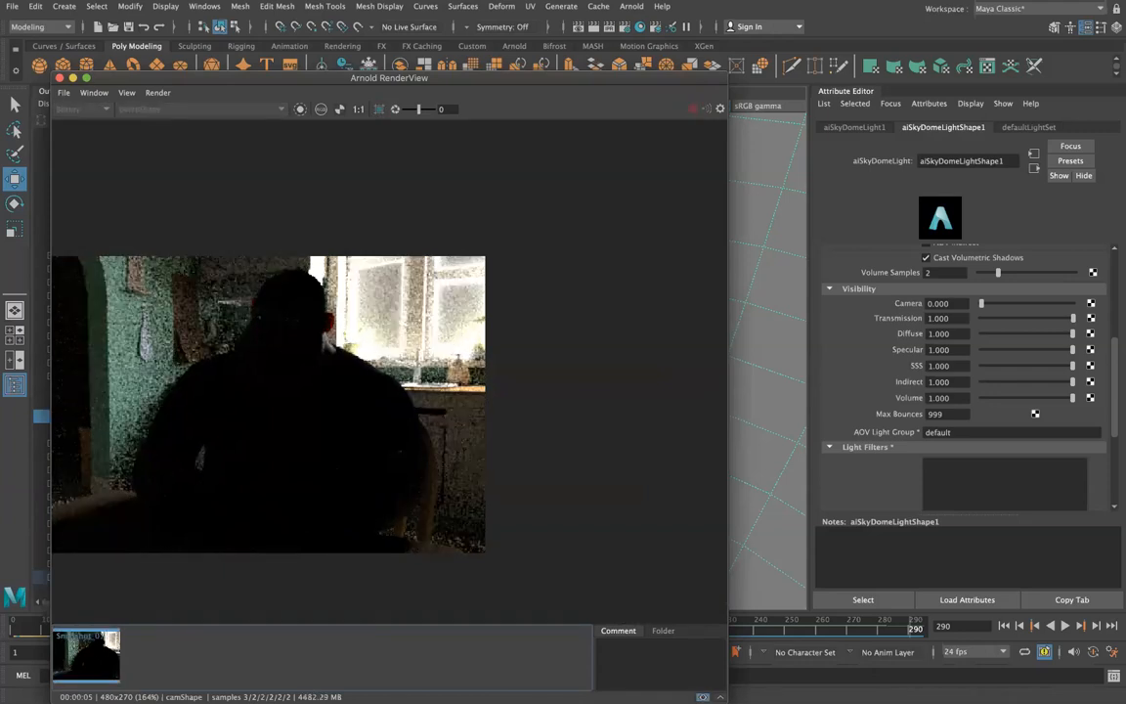
click(104, 637)
Close the render window and delete aiSkyDomeLight1, aiLightPortal1 and aiAreaLight2 from the scene.
click(58, 77)
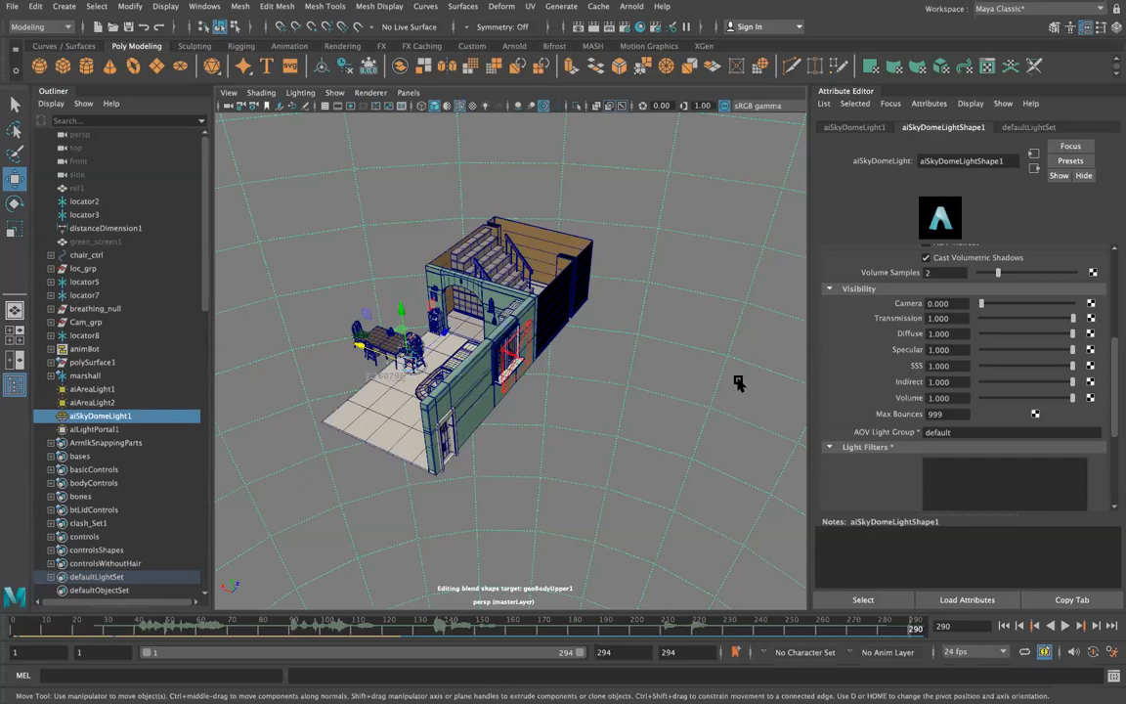
key(Delete)
click(473, 324)
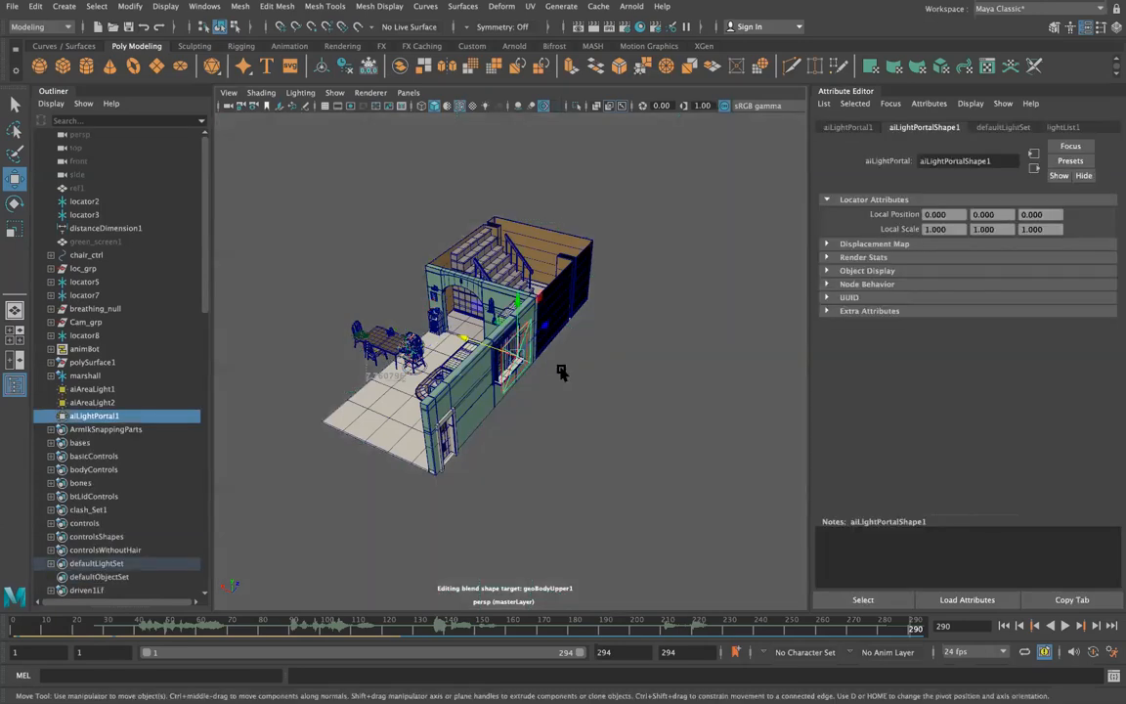
key(Delete)
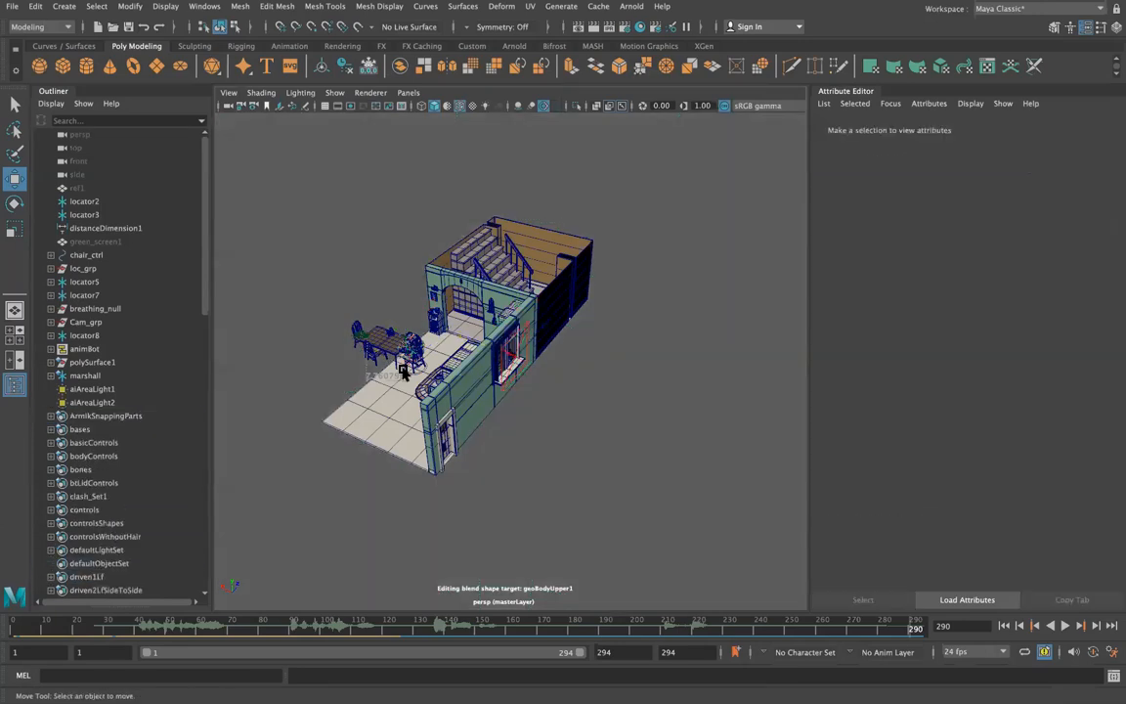
click(142, 403)
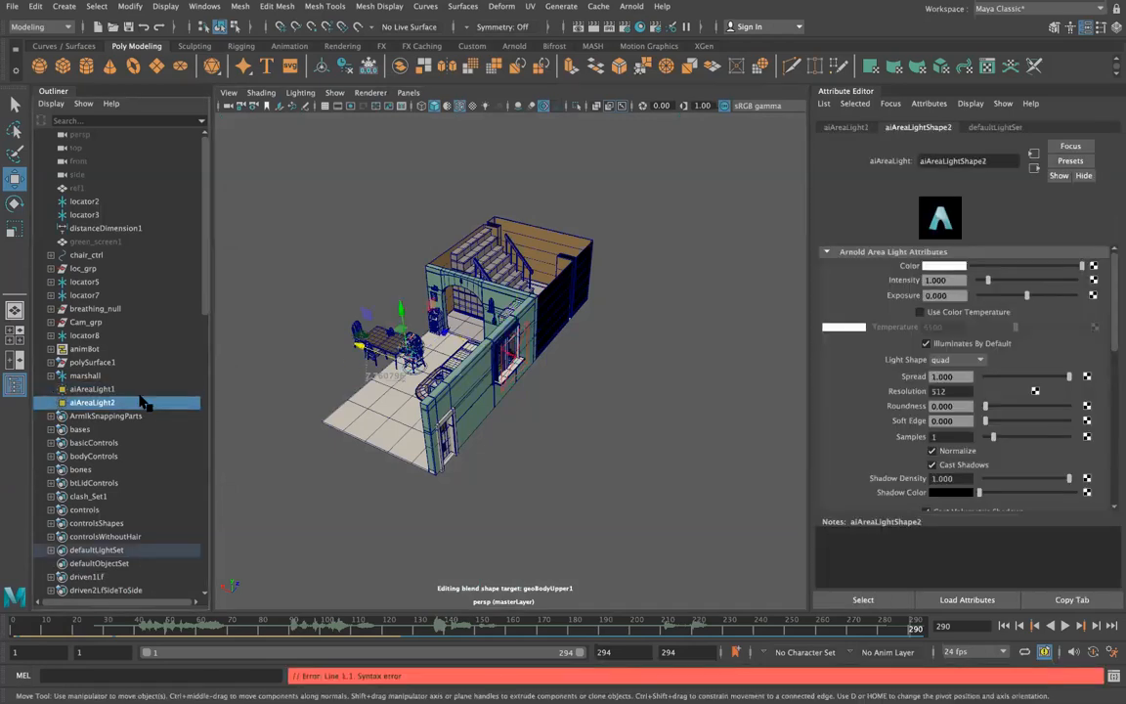
key(Delete)
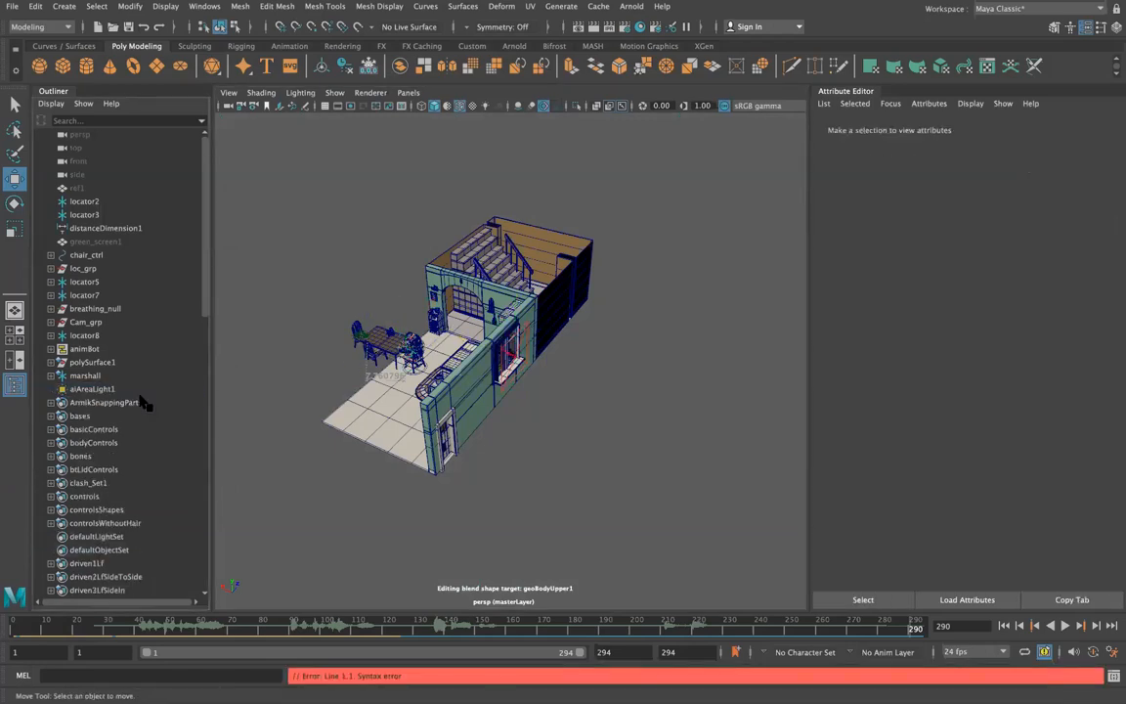
Select aiAreaLight1, look through the cam camera, and turn on Illuminates By Default for the light.
click(128, 379)
click(132, 390)
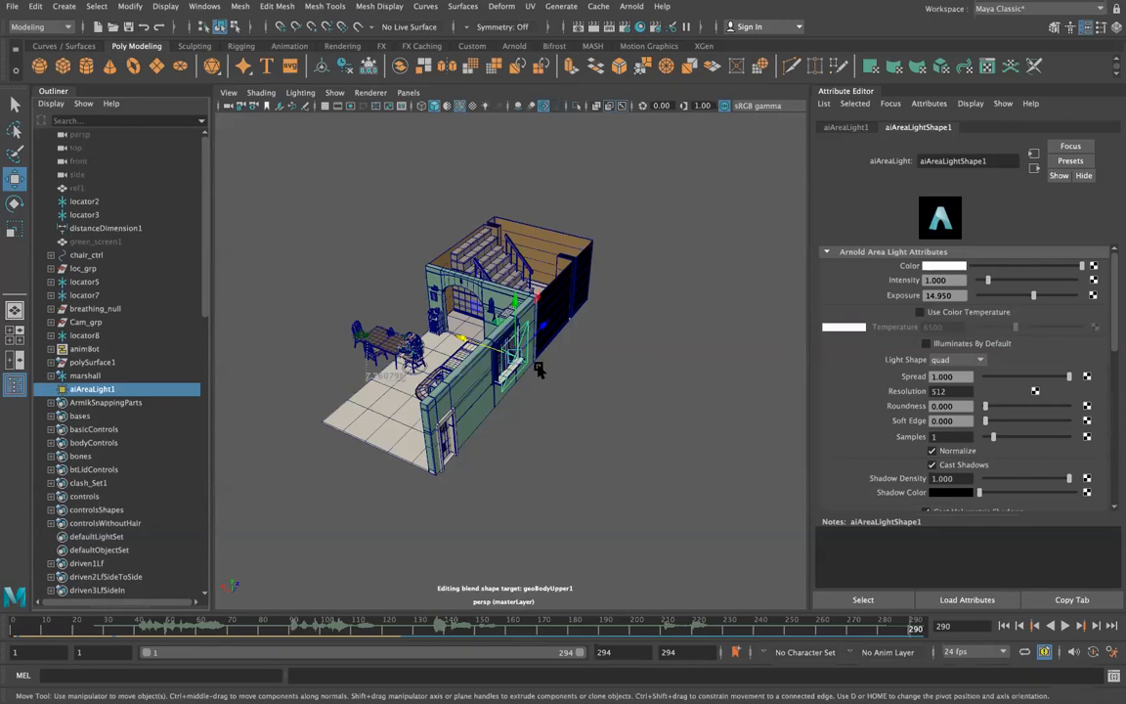
click(408, 93)
mouse_move(510, 107)
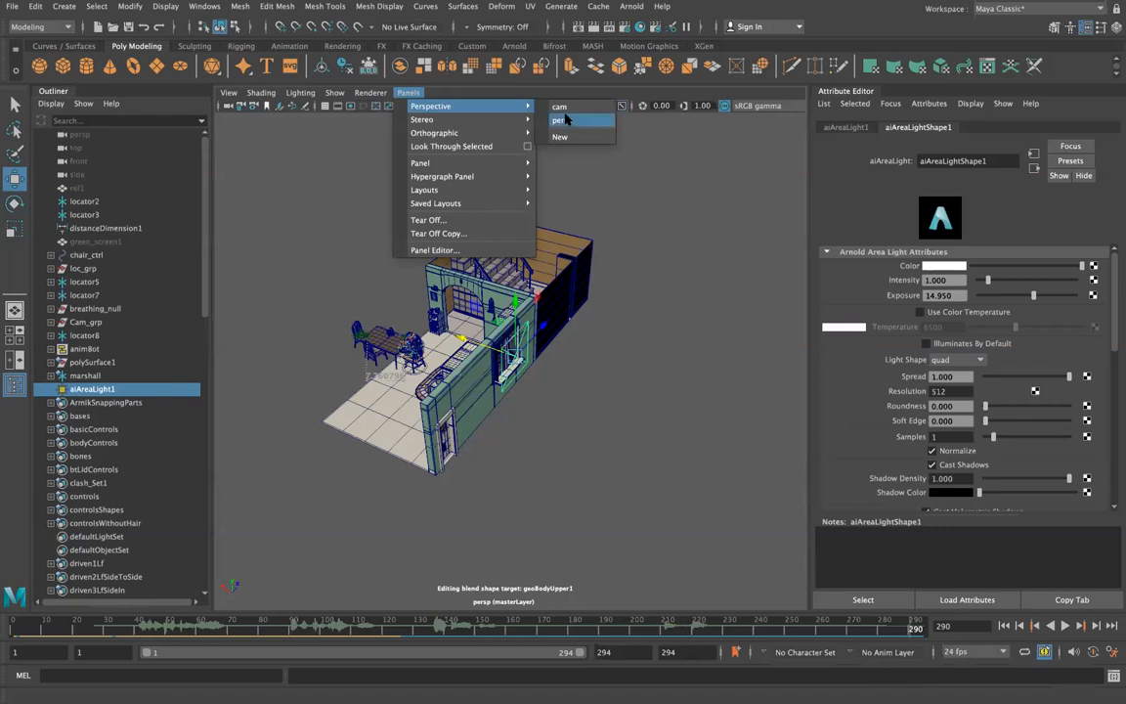
click(559, 106)
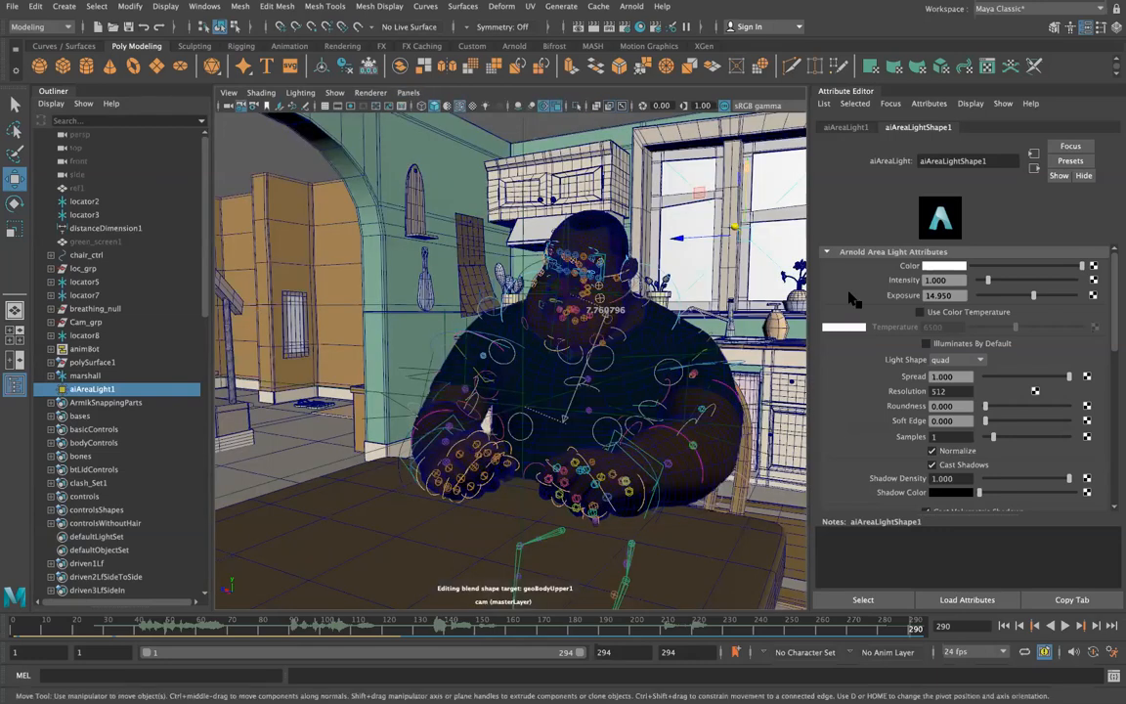
click(963, 344)
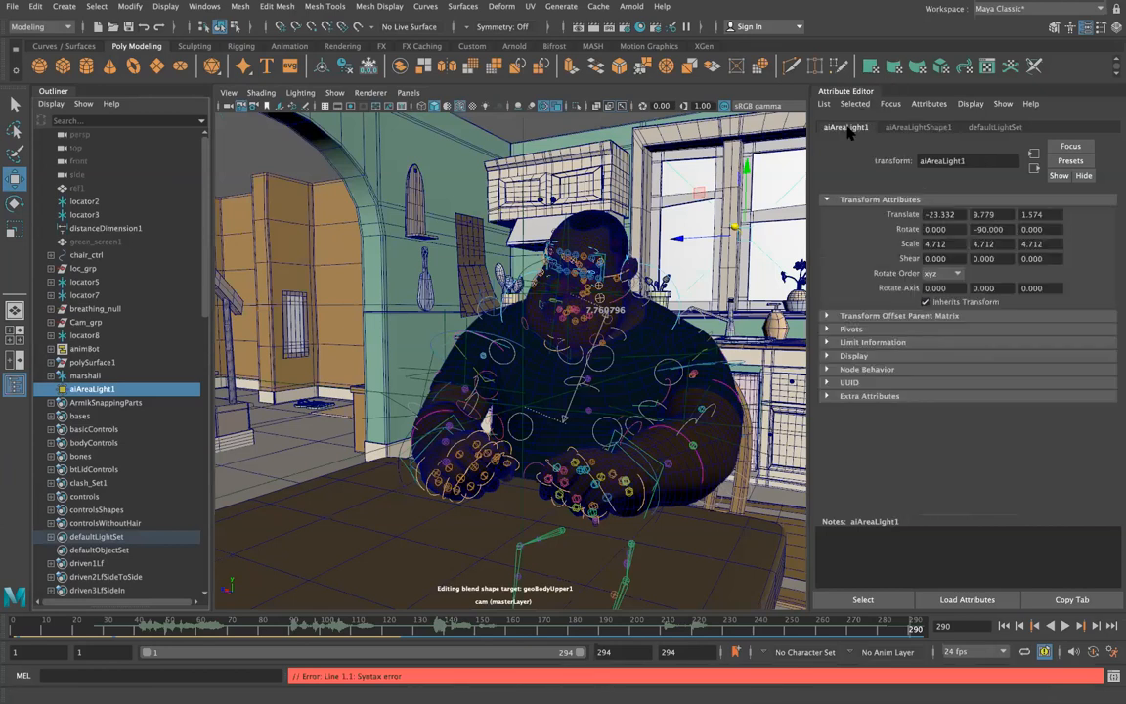
Rename the aiAreaLight1 transform as light_window.
double_click(938, 158)
text(light)
text(window)
key(Return)
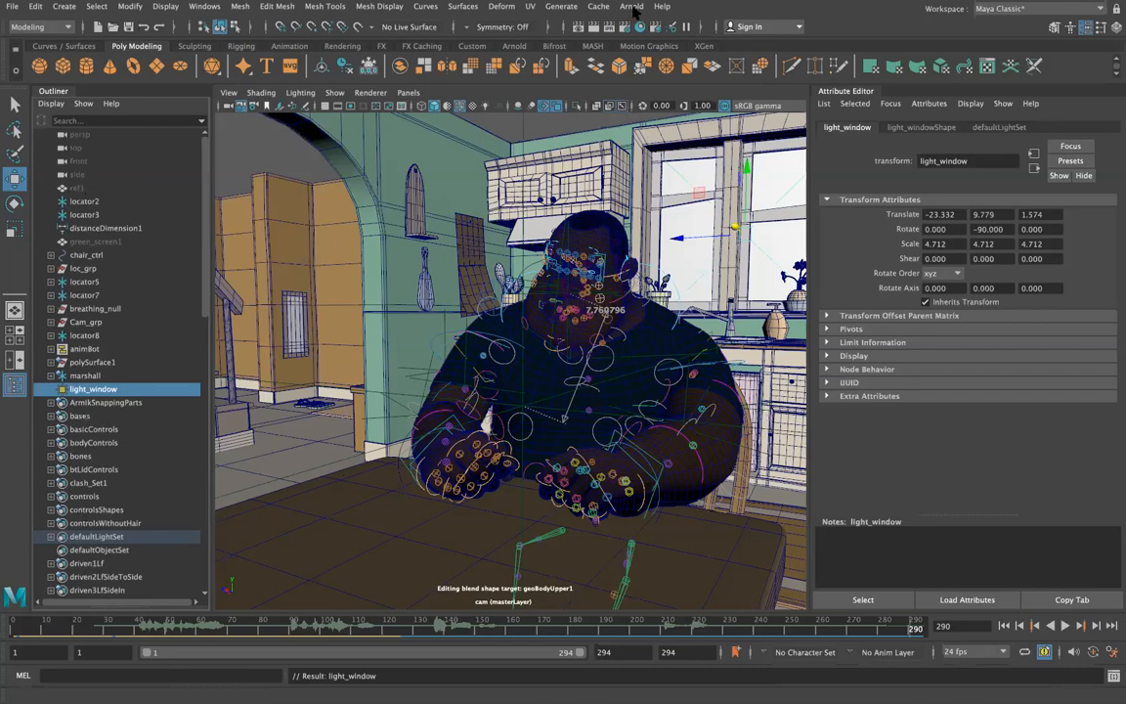
Render the shot with Arnold again and frame the whole image in the render window.
click(631, 6)
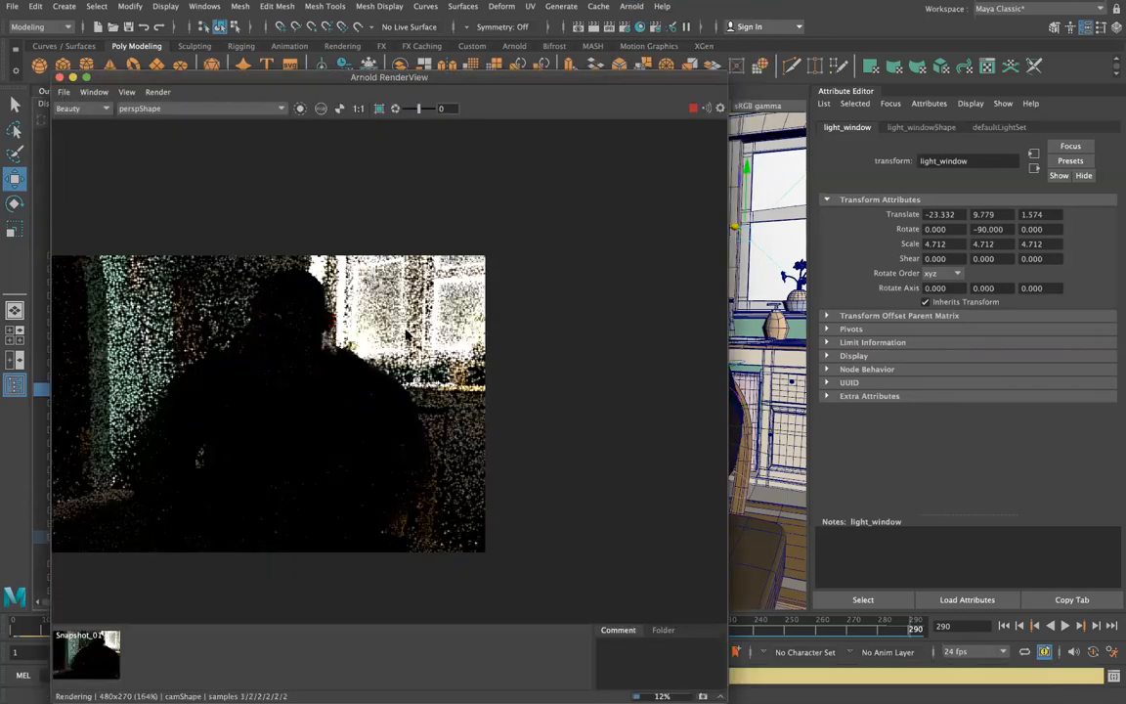
drag(338, 78, 521, 11)
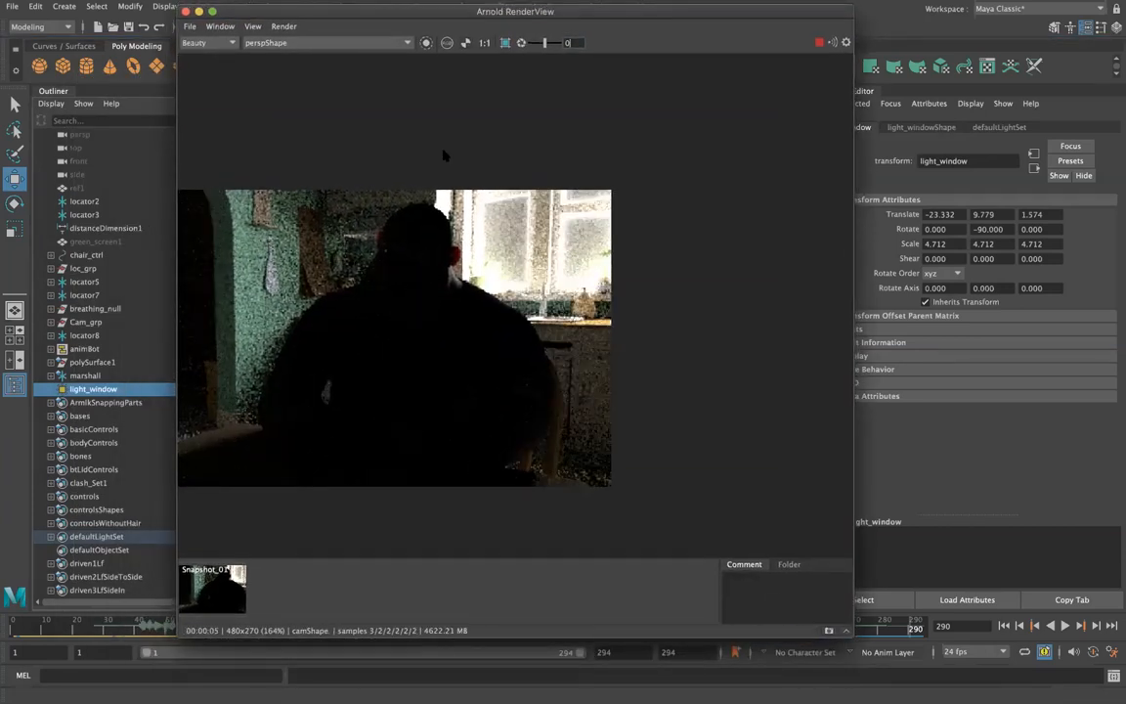
click(256, 26)
mouse_move(228, 29)
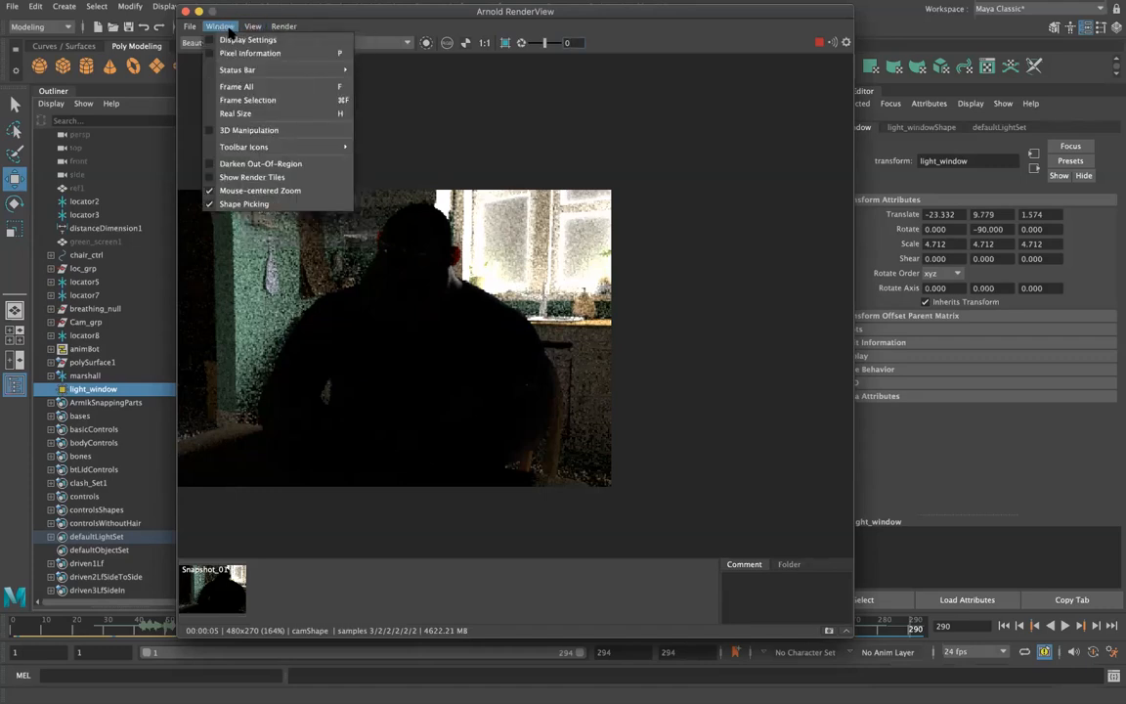
click(240, 86)
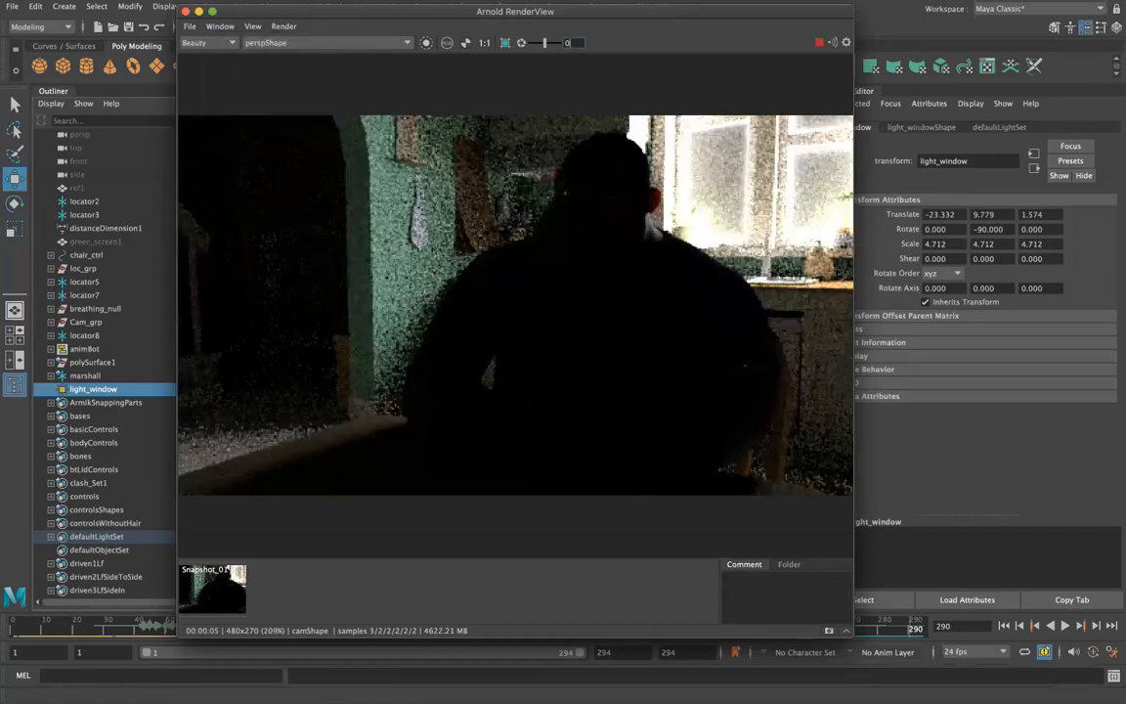
scroll(644, 479, down, 3)
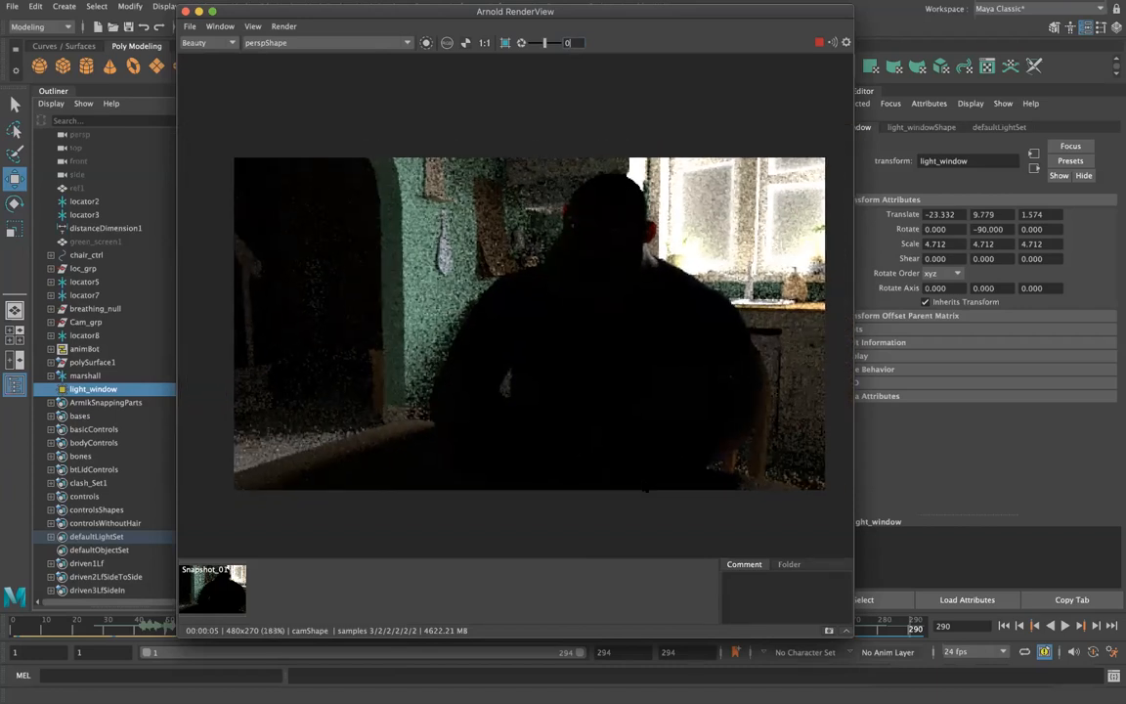
scroll(644, 487, up, 2)
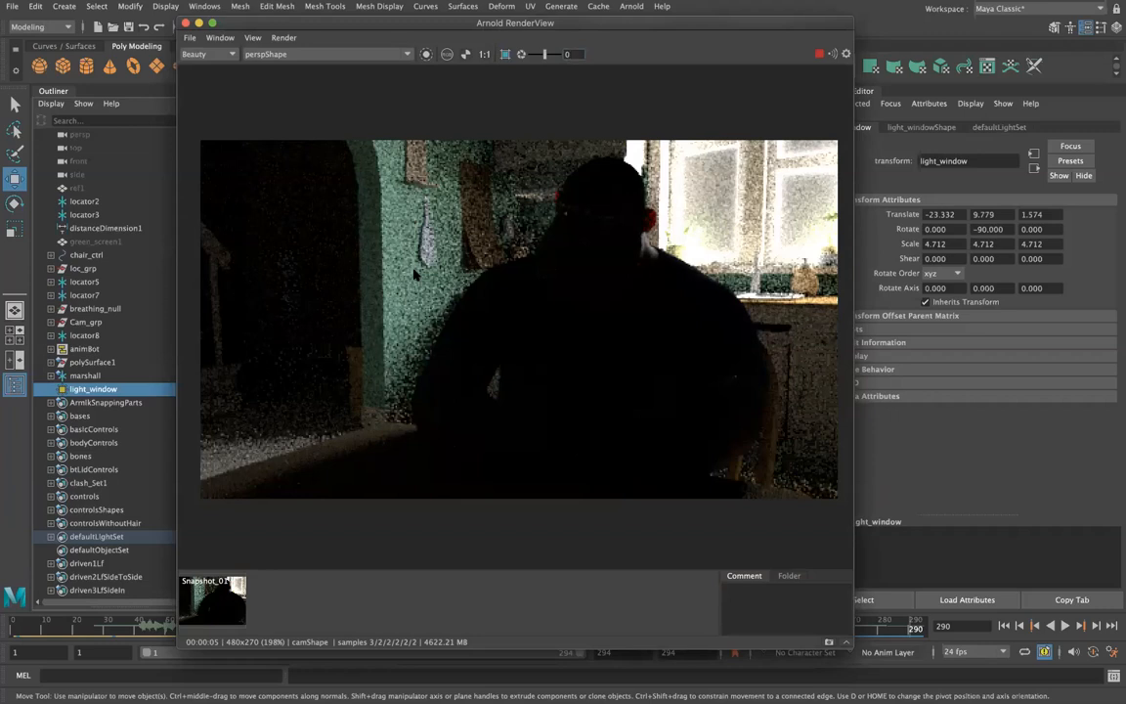
Change the green kitchen wall's lambert3SG1 material to Ai Standard Surface and set its specular weight to 0.
click(407, 279)
drag(738, 27, 602, 39)
click(943, 127)
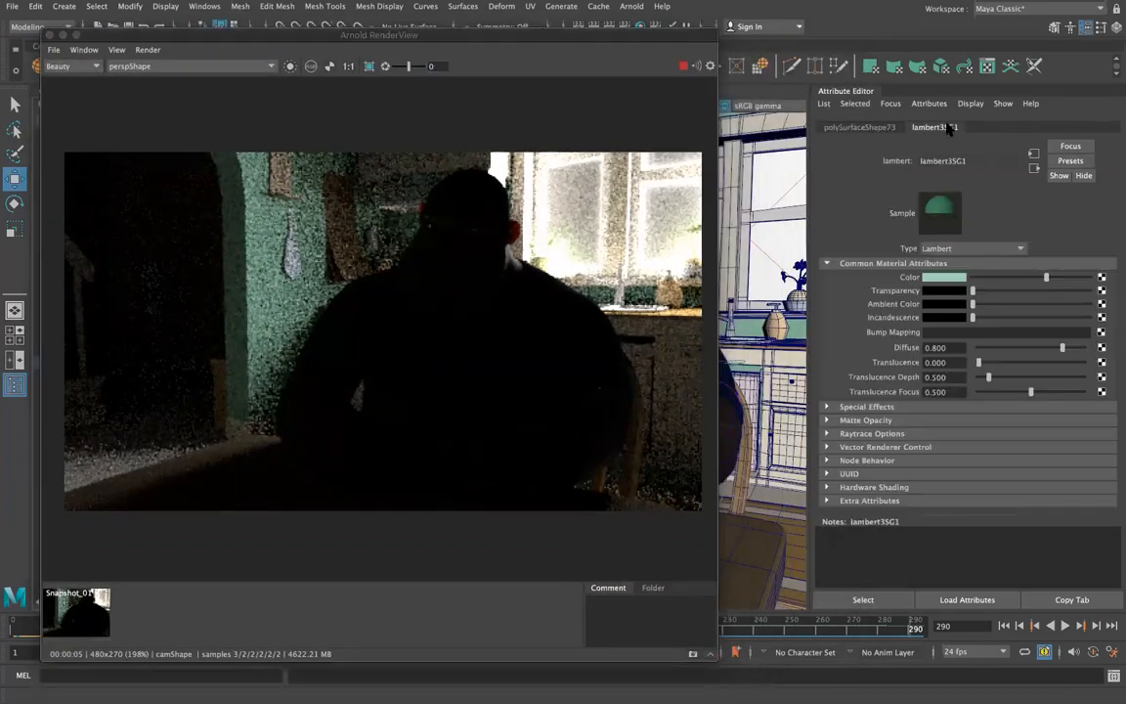
click(964, 248)
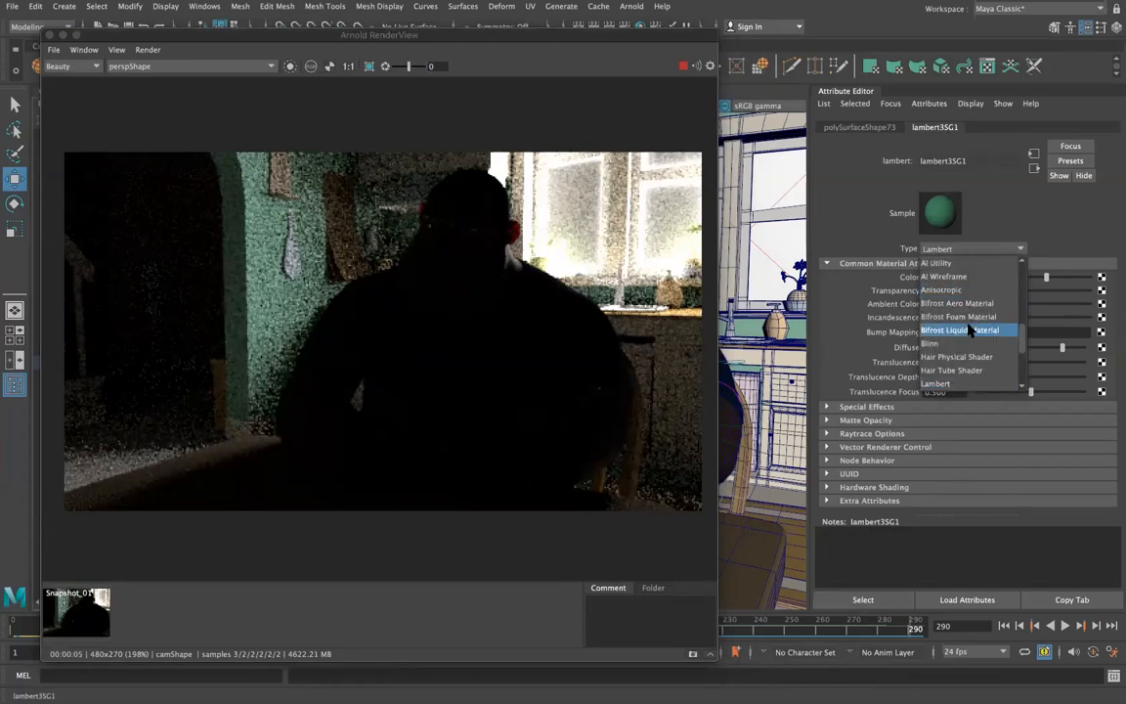
scroll(969, 331, down, 2)
scroll(969, 331, up, 3)
scroll(969, 331, down, 3)
scroll(969, 331, up, 5)
scroll(969, 331, up, 2)
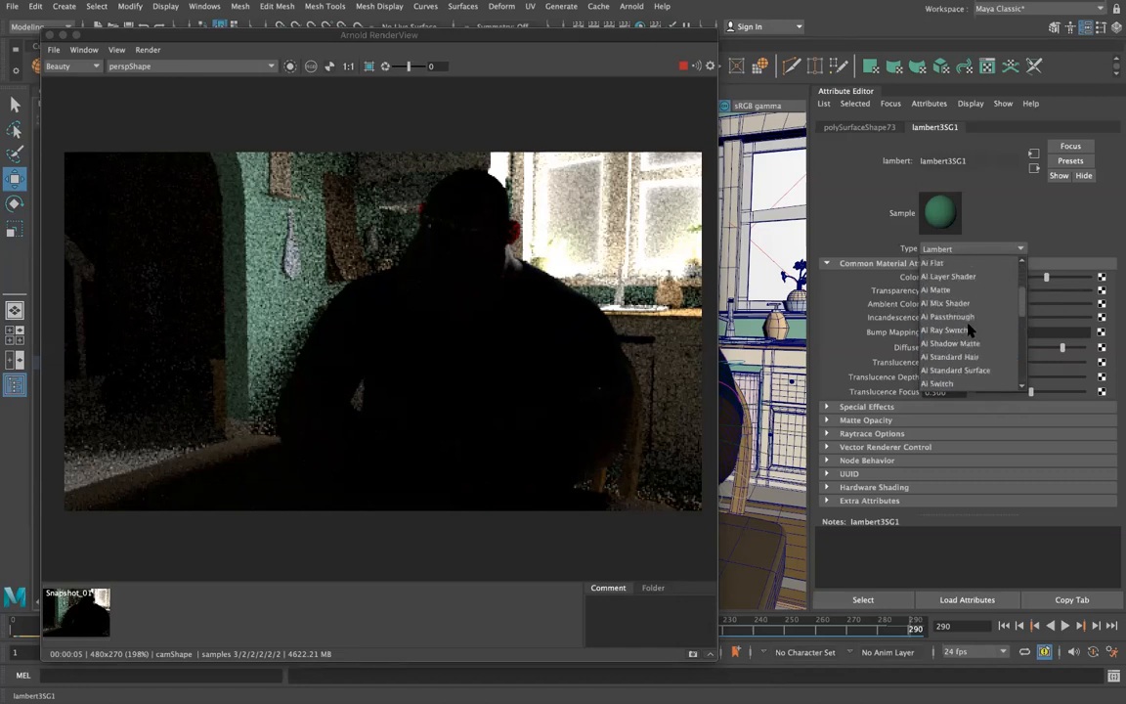
click(969, 354)
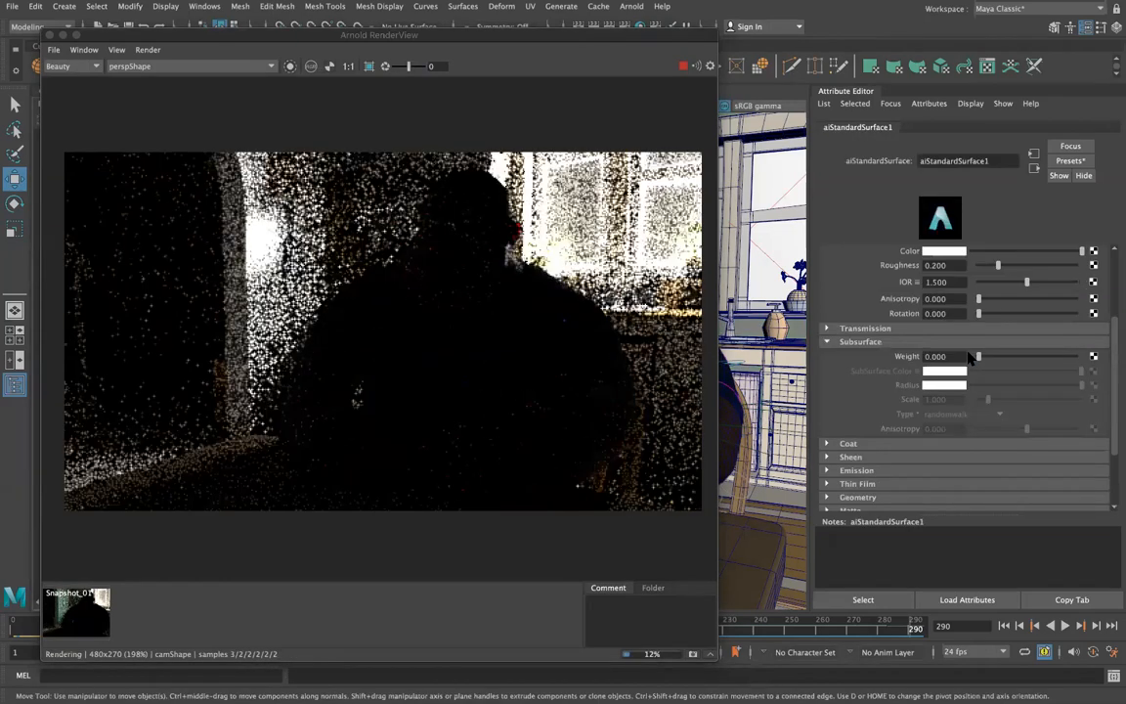
scroll(987, 319, up, 4)
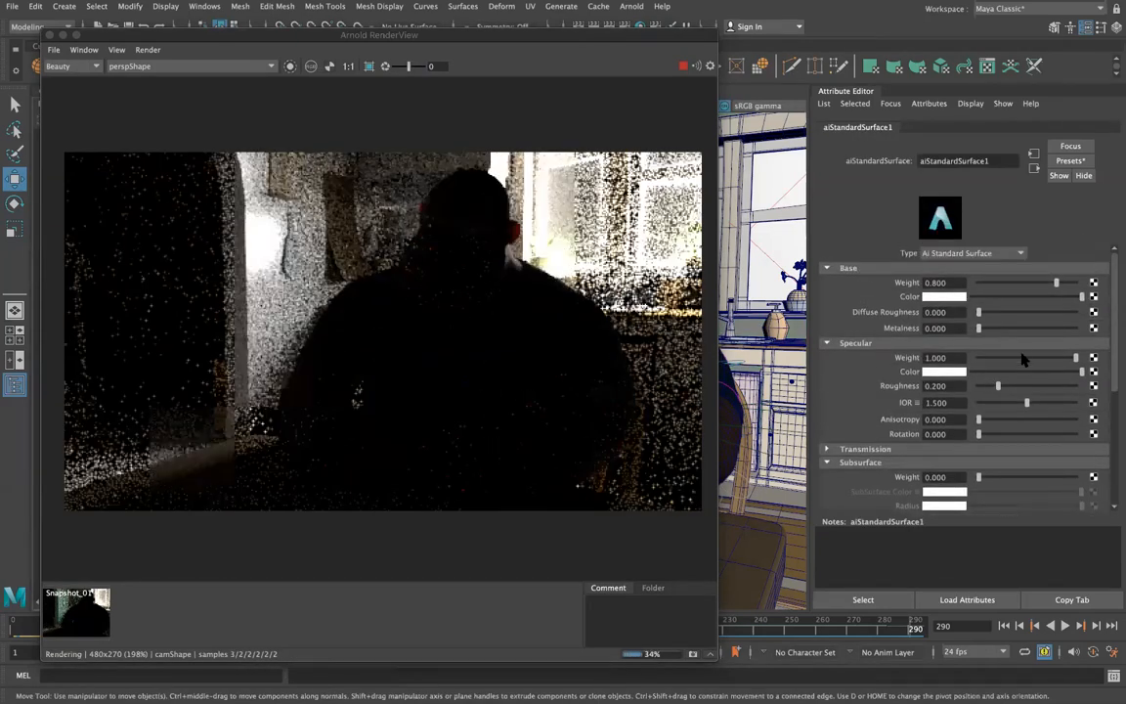
drag(1022, 360, 951, 354)
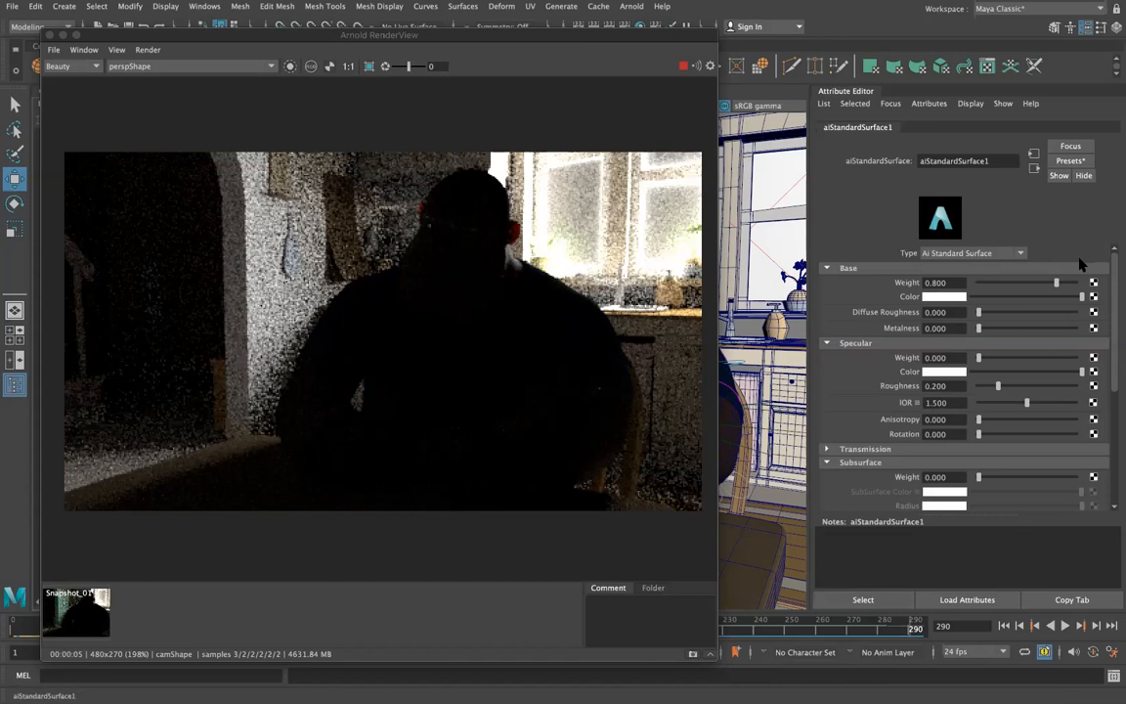
Change the kitchen wall material's base color to a pale warm cream with hue 34.759 and saturation slightly below 0.441.
click(946, 297)
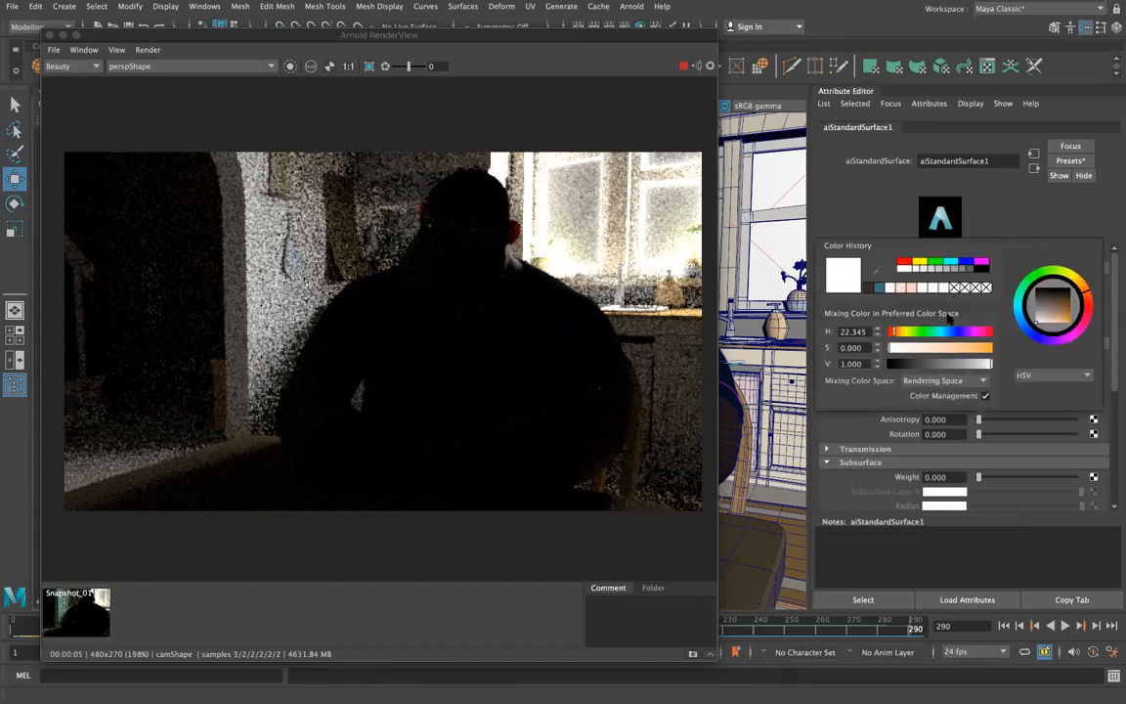
click(934, 349)
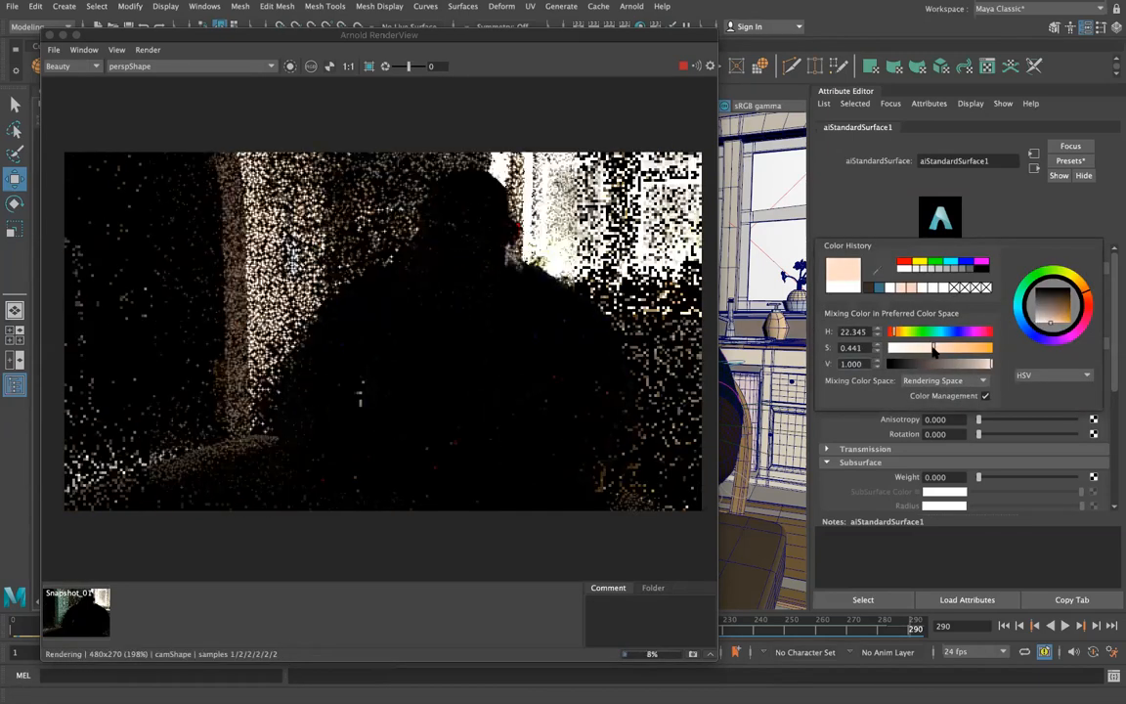
click(899, 333)
click(903, 333)
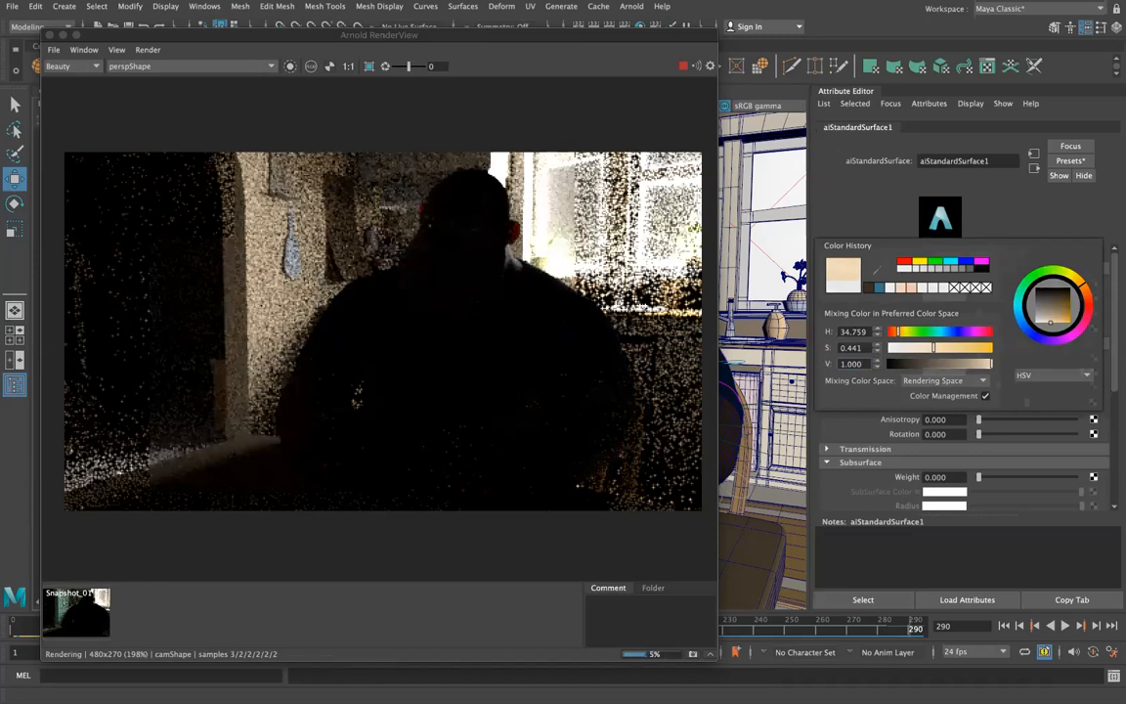
click(939, 297)
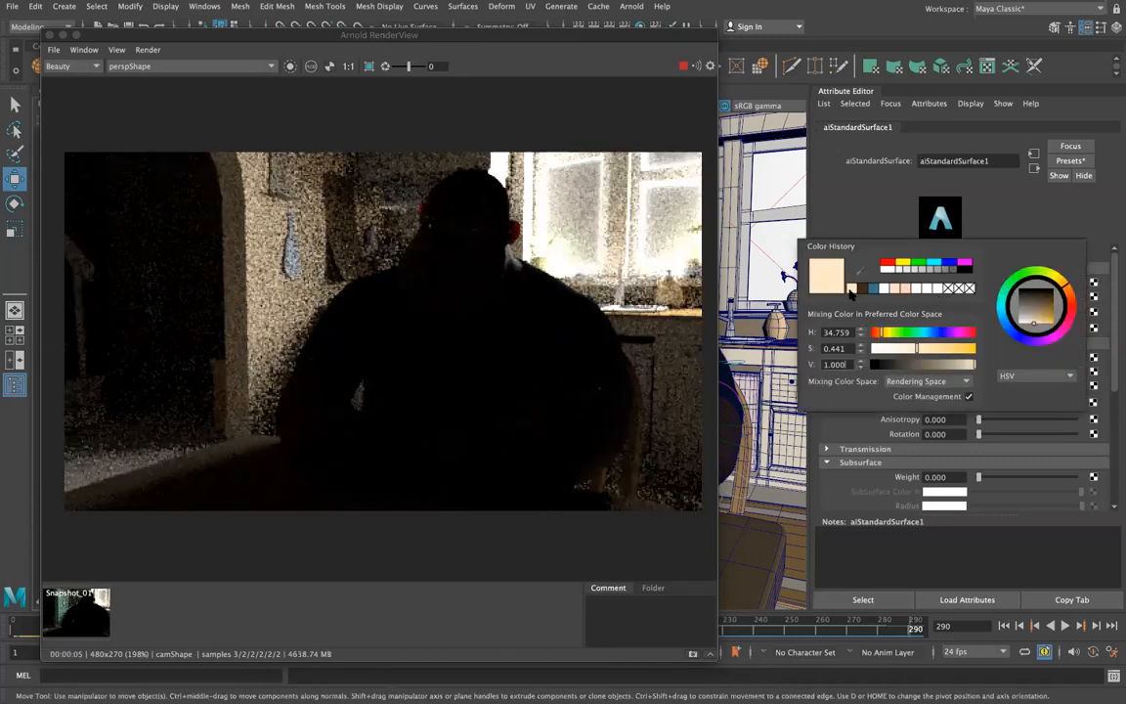
click(909, 349)
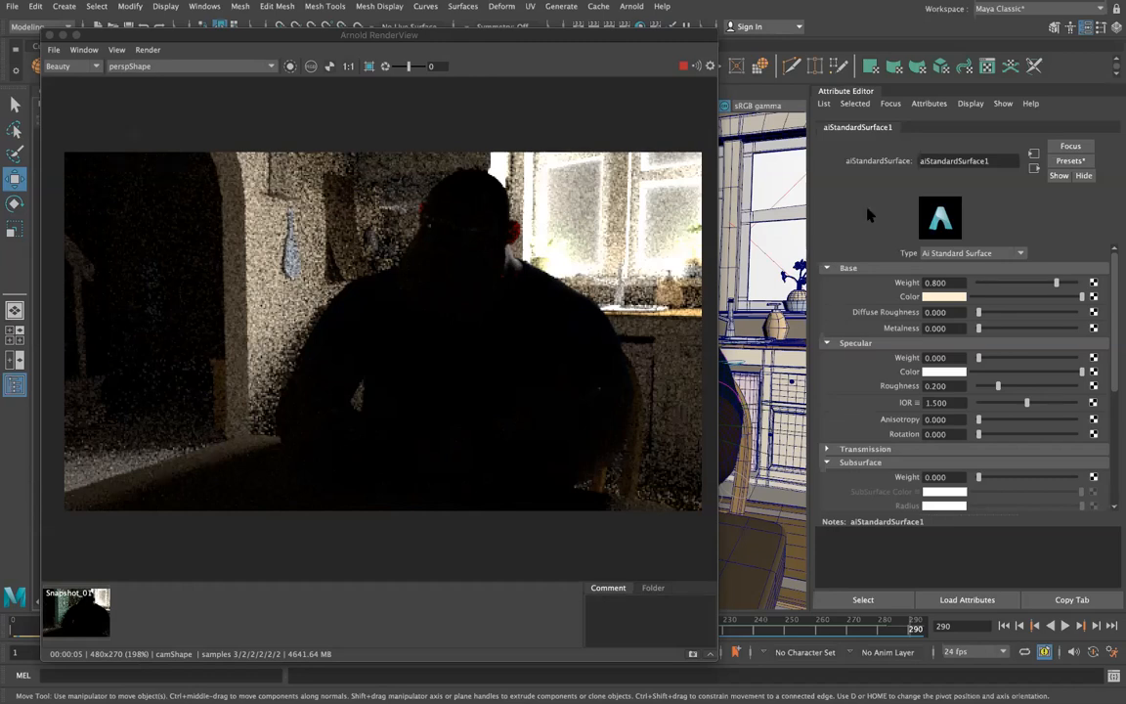
Rename the kitchen wall's Ai Standard Surface material as wall_paint.
double_click(976, 159)
text(wall_paint)
key(Return)
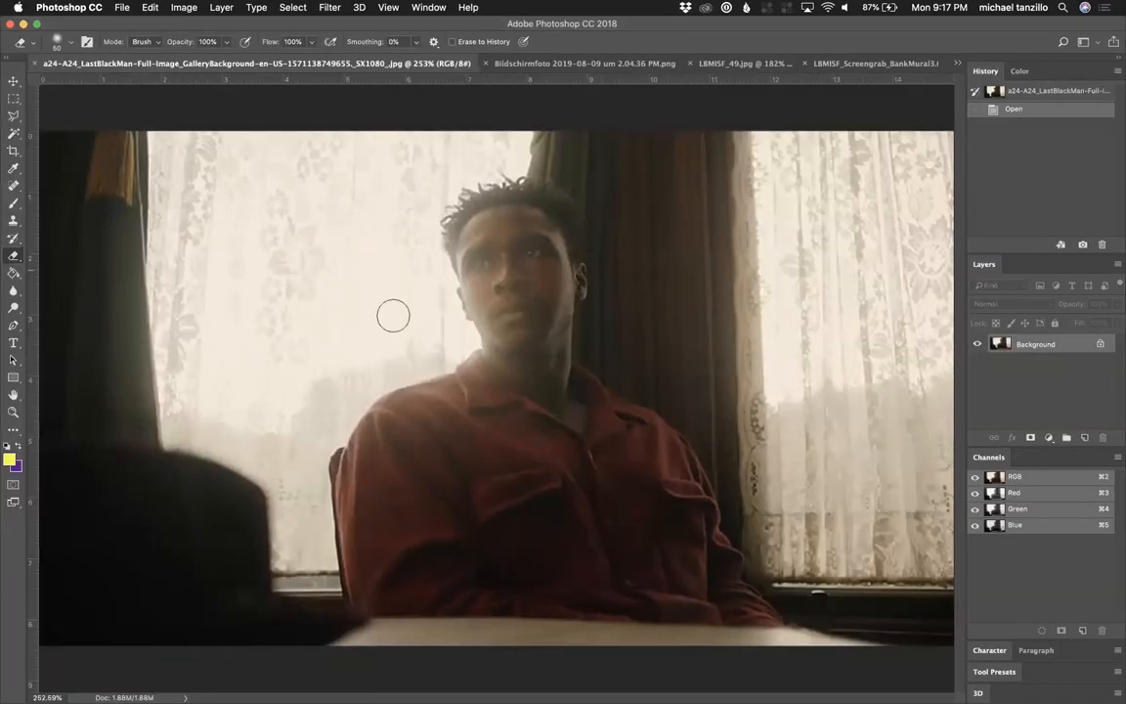
click(14, 203)
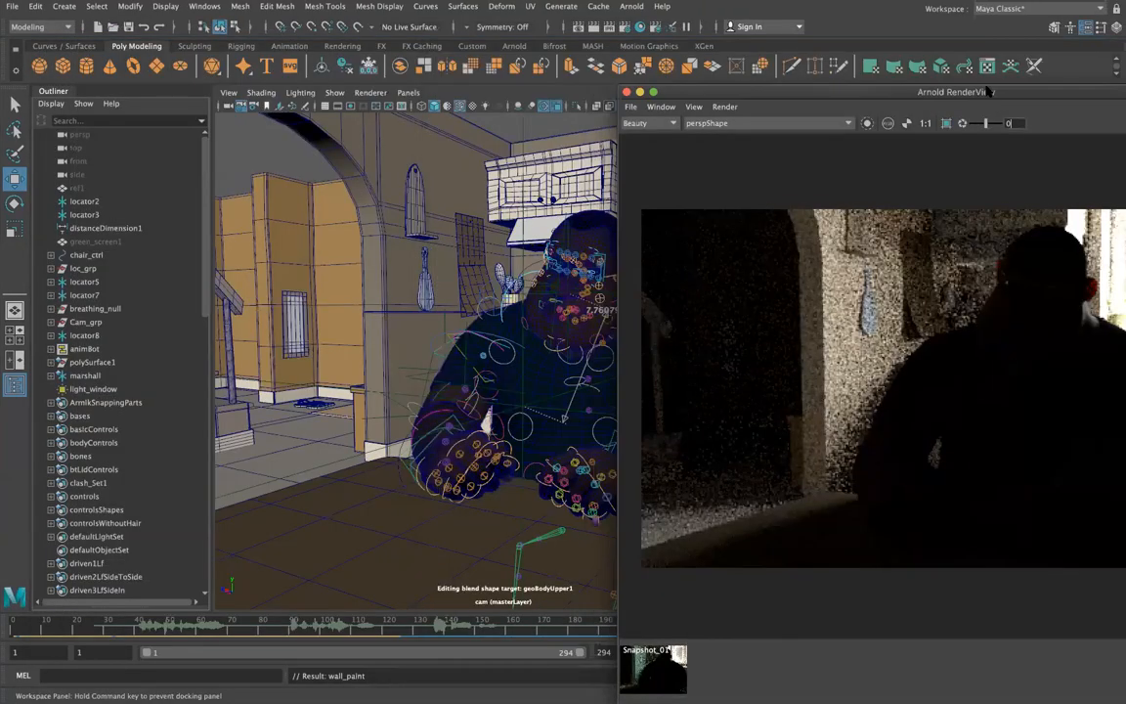
Move the render window aside and switch the viewport to the persp camera to see the whole kitchen set from its open side.
drag(746, 69, 515, 73)
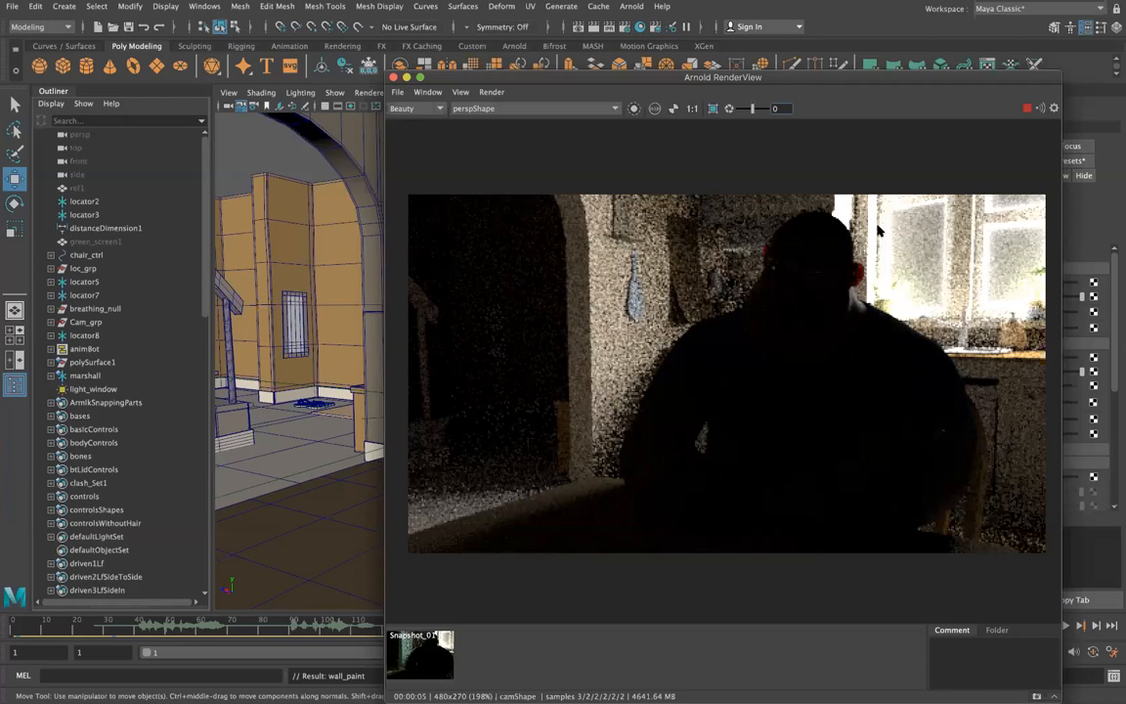
drag(839, 78, 819, 359)
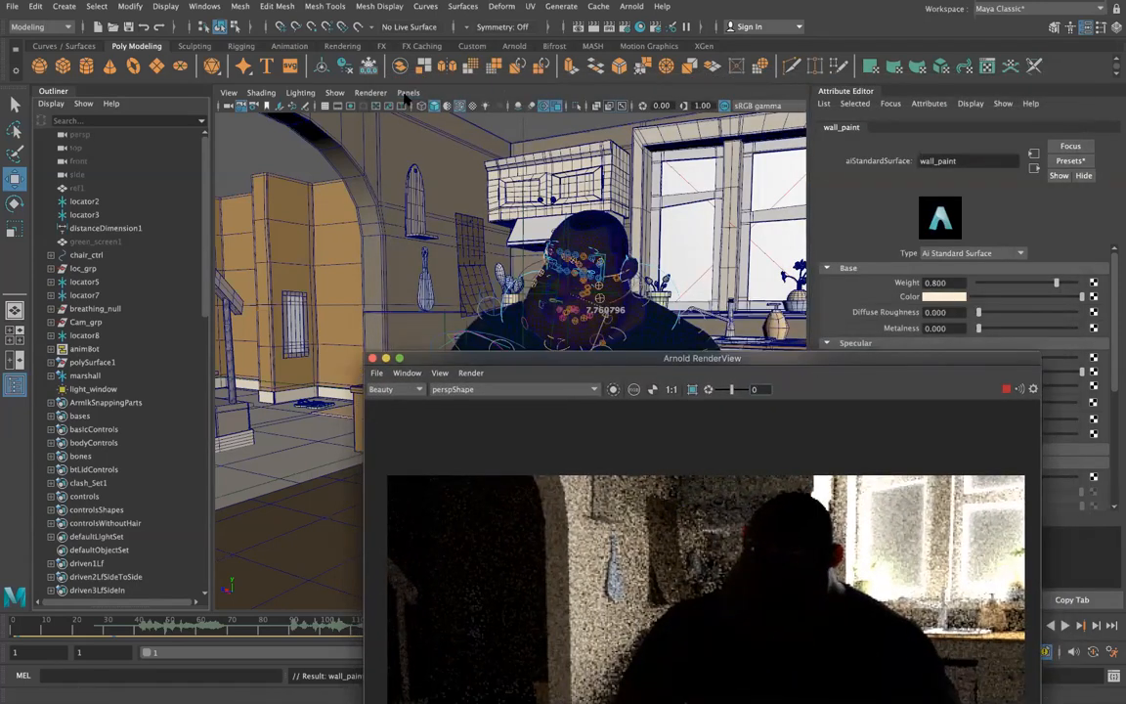
click(407, 92)
mouse_move(454, 106)
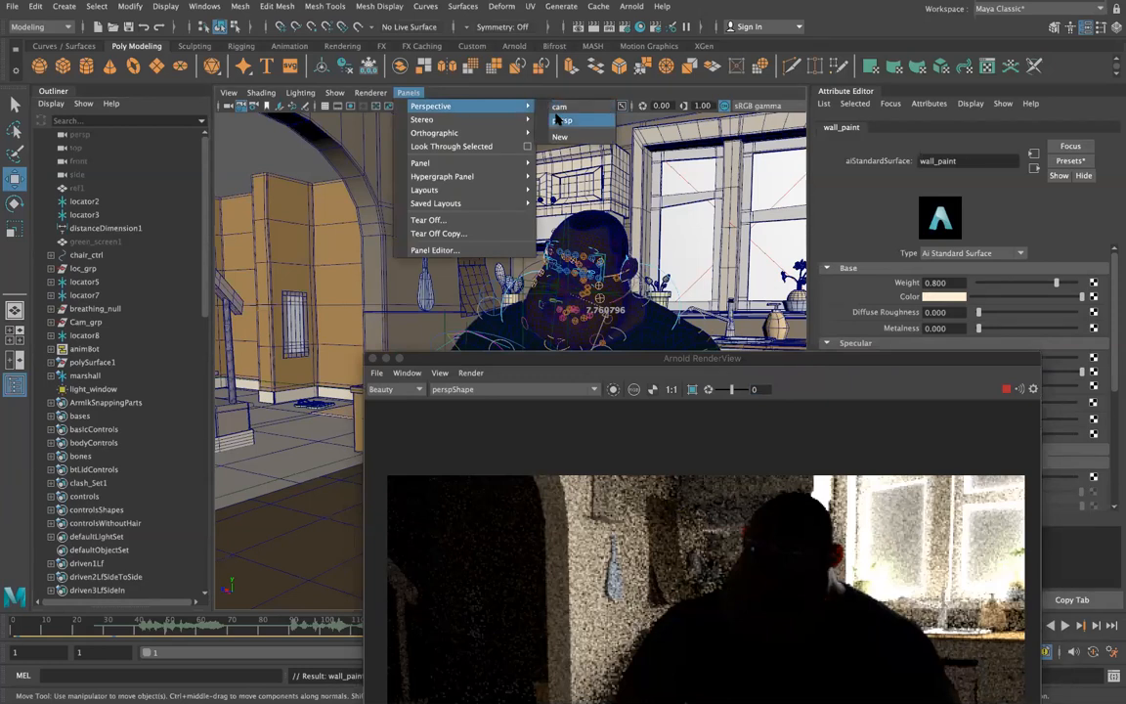
click(559, 118)
drag(645, 357, 870, 197)
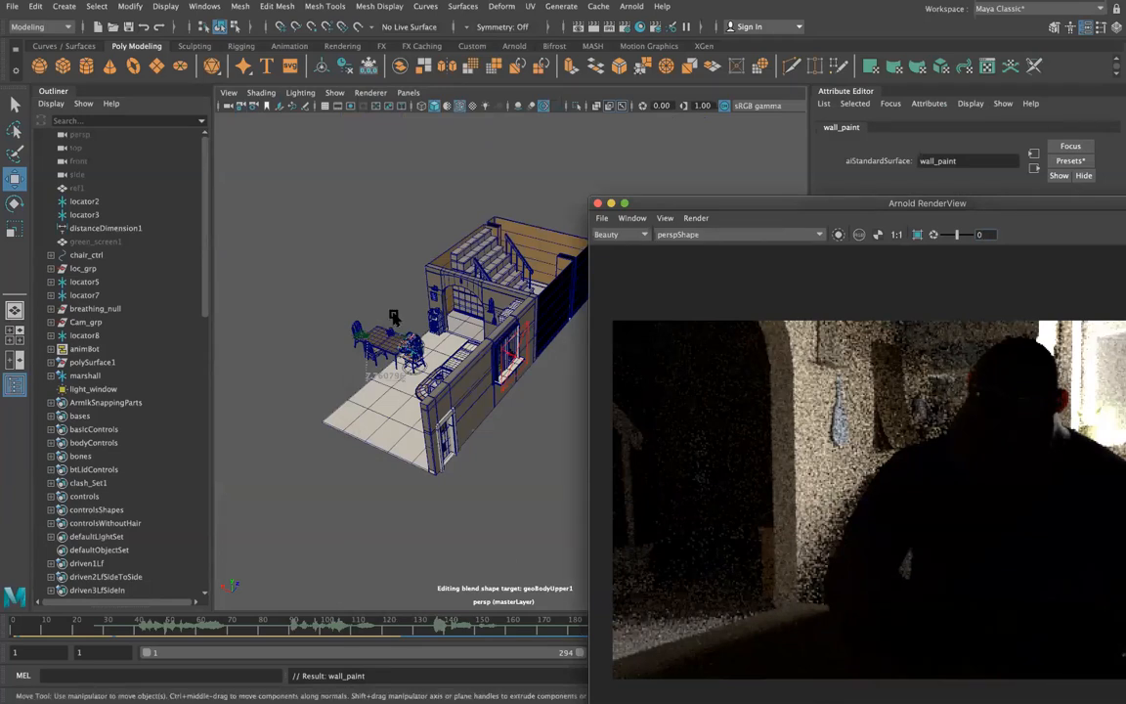
alt+drag(389, 321, 298, 406)
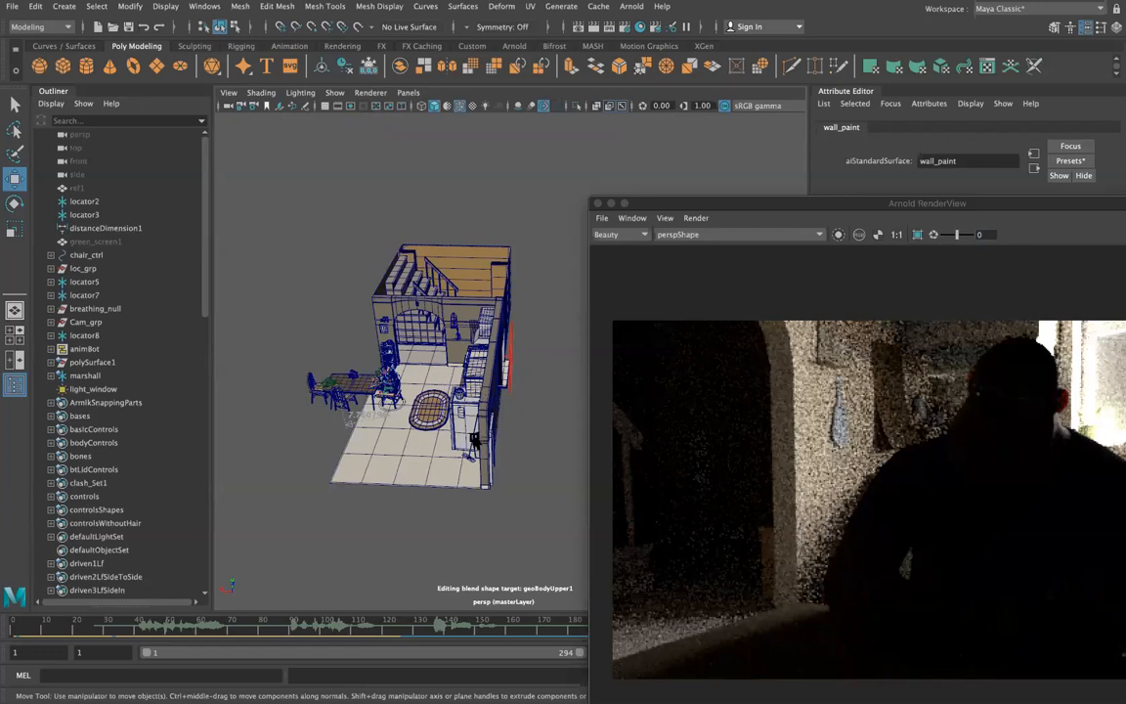
Duplicate the kitchen wall mesh polySurface73 and move the copy about 19.7 units along Z, past the table.
click(486, 479)
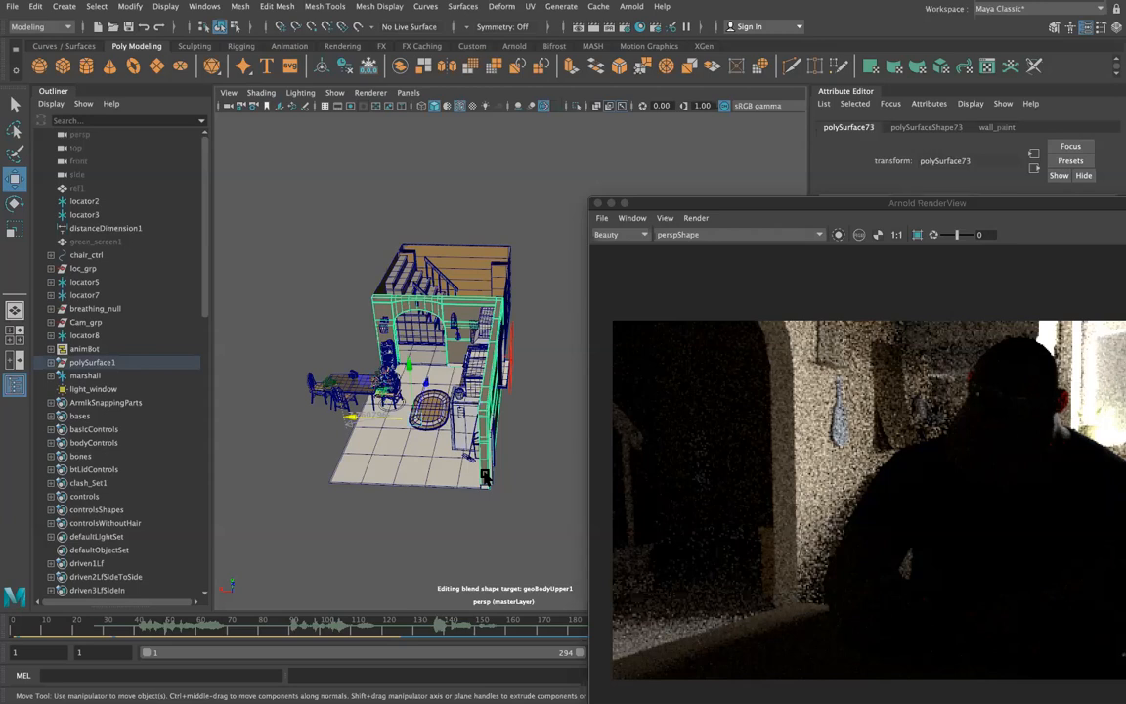
key(ctrl+d)
drag(359, 421, 323, 416)
Rotate the duplicated wall to 180 degrees in Y.
key(e)
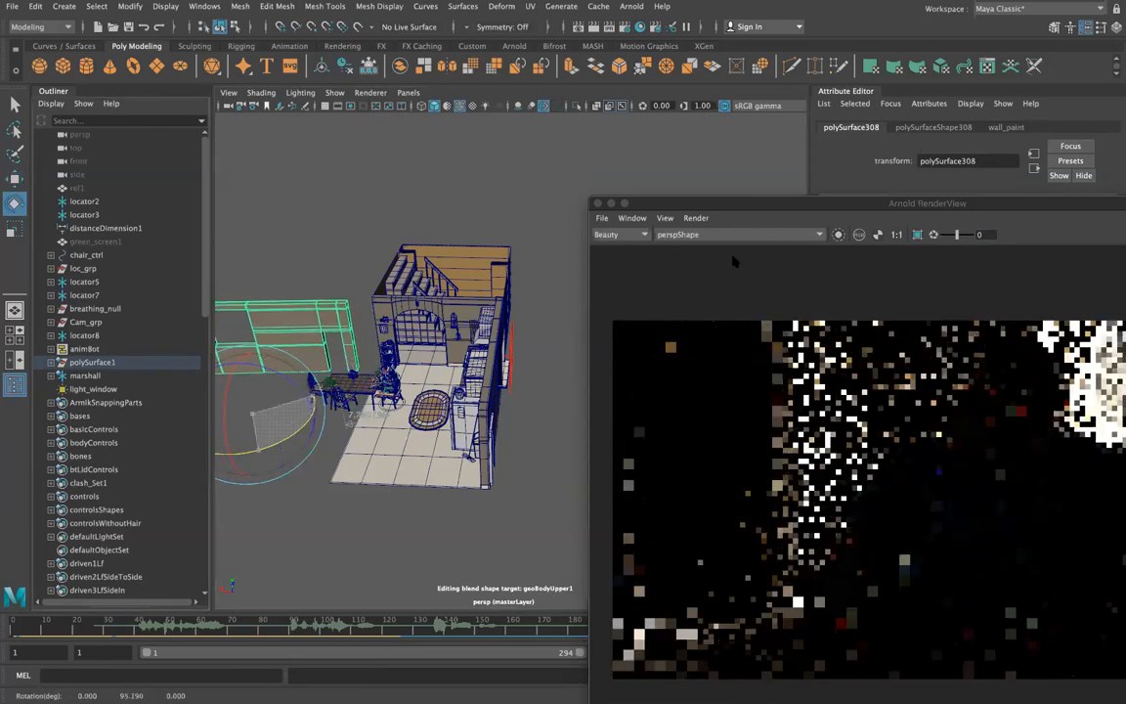
drag(805, 205, 821, 292)
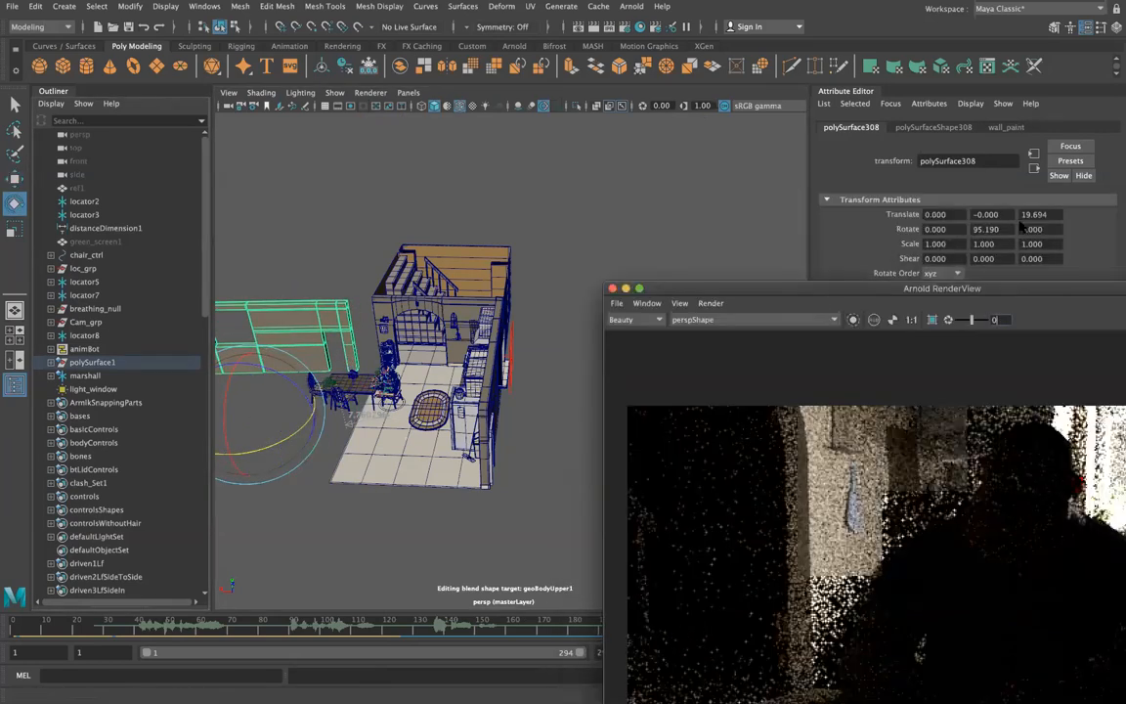
double_click(989, 229)
text(180)
key(Return)
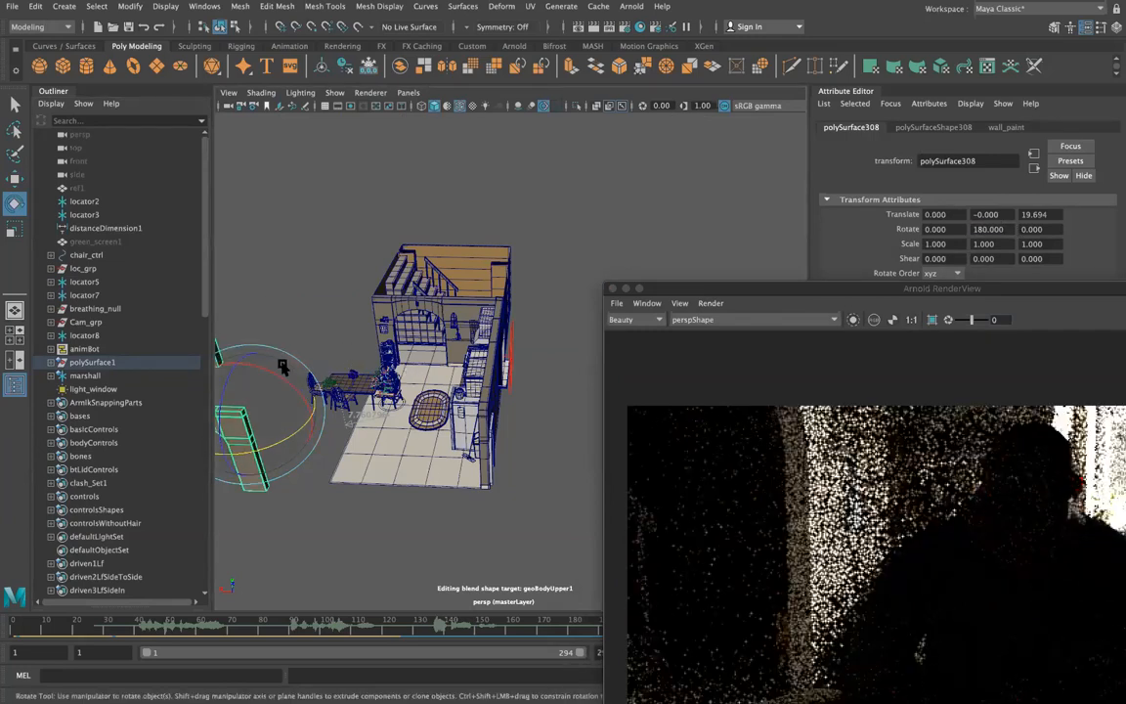
Move the rotated wall copy in to close off the room's open side around the table, and check the updated Arnold render.
key(w)
drag(233, 412, 381, 433)
drag(962, 290, 776, 118)
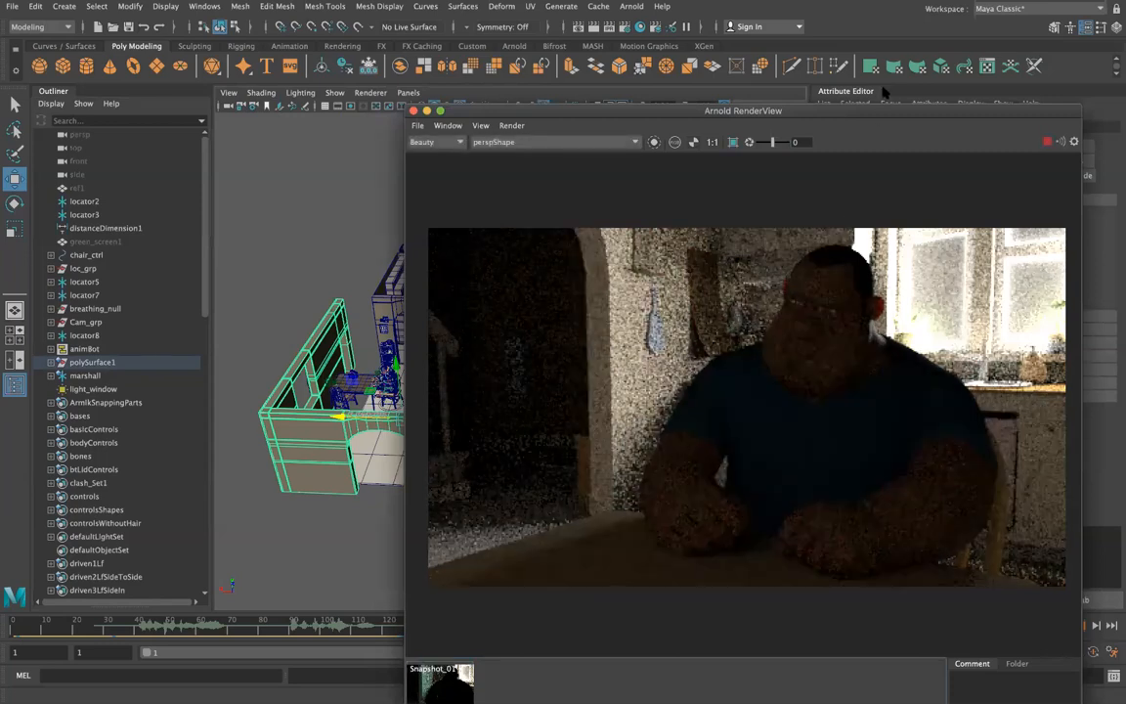
drag(880, 110, 872, 43)
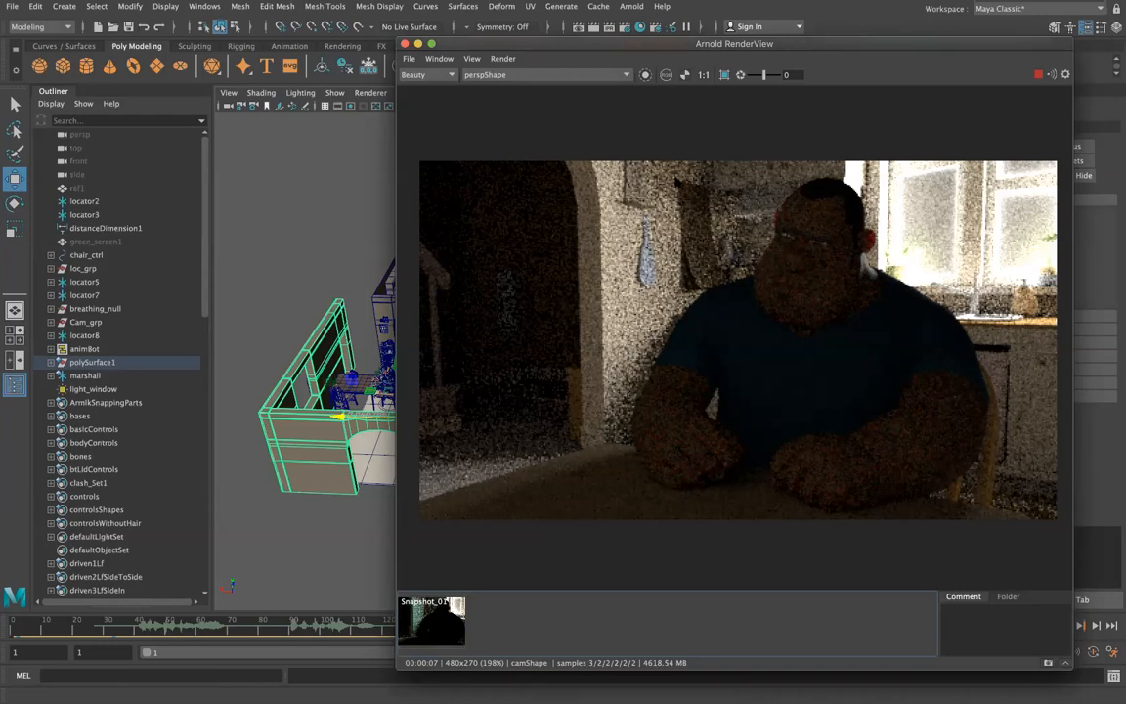
Turn on Use Color Temperature for the light_window area light and set its temperature to 5167.
drag(699, 43, 633, 125)
click(513, 344)
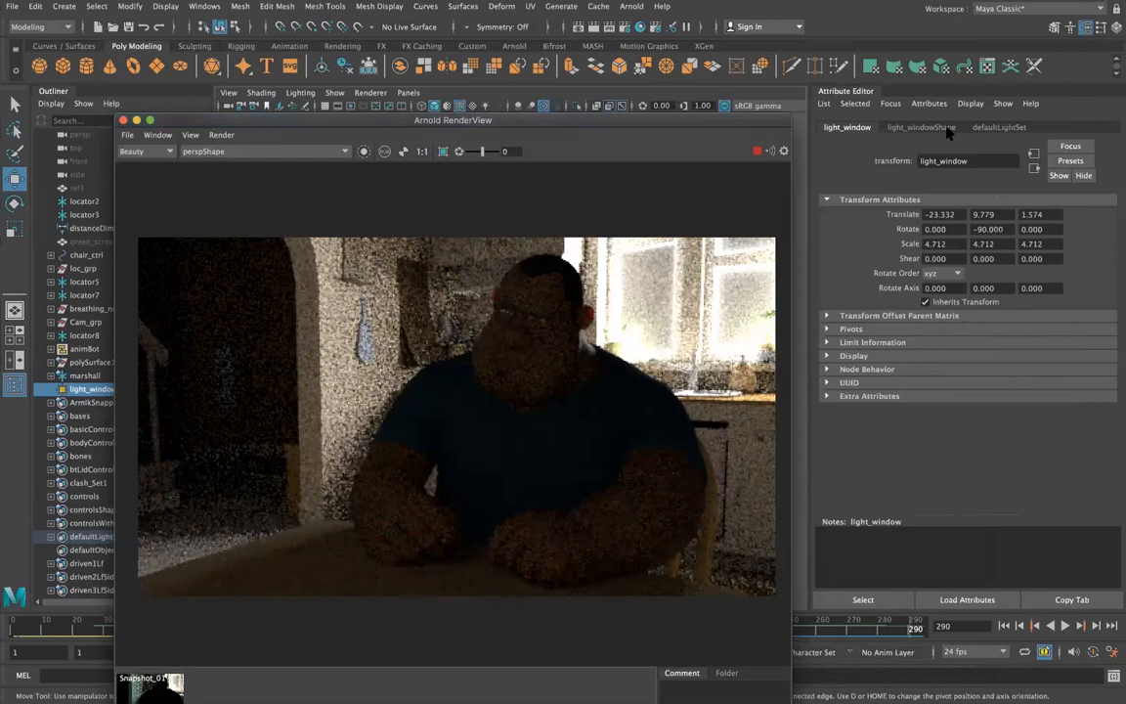
click(944, 128)
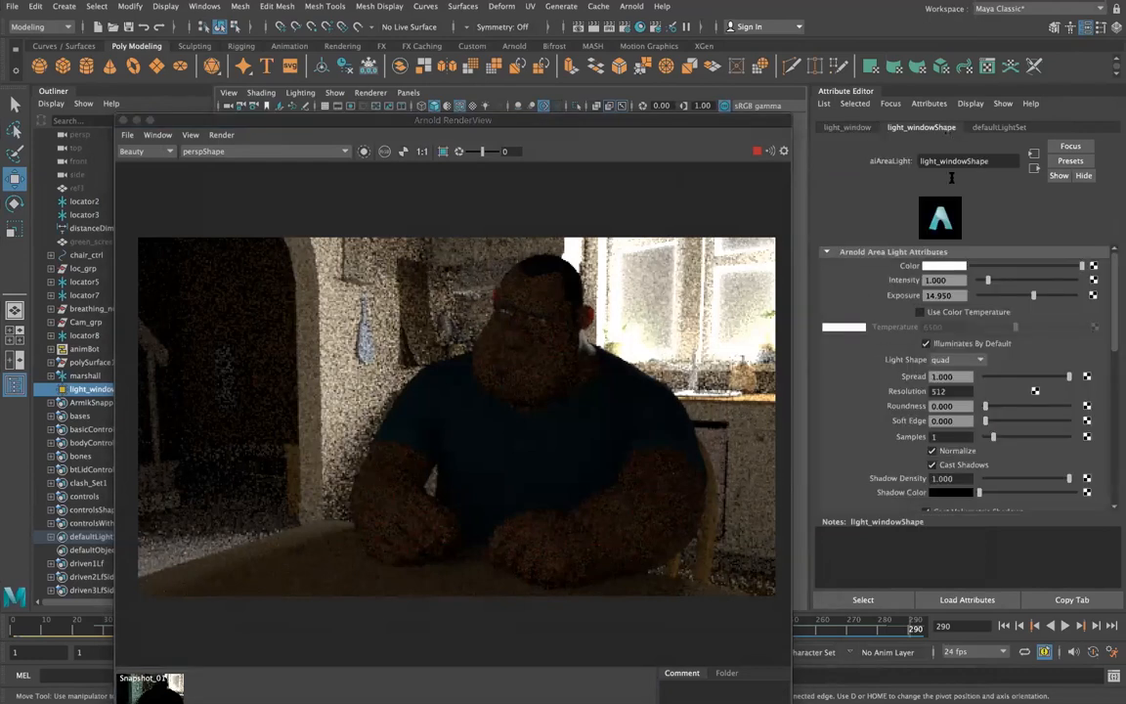
click(920, 312)
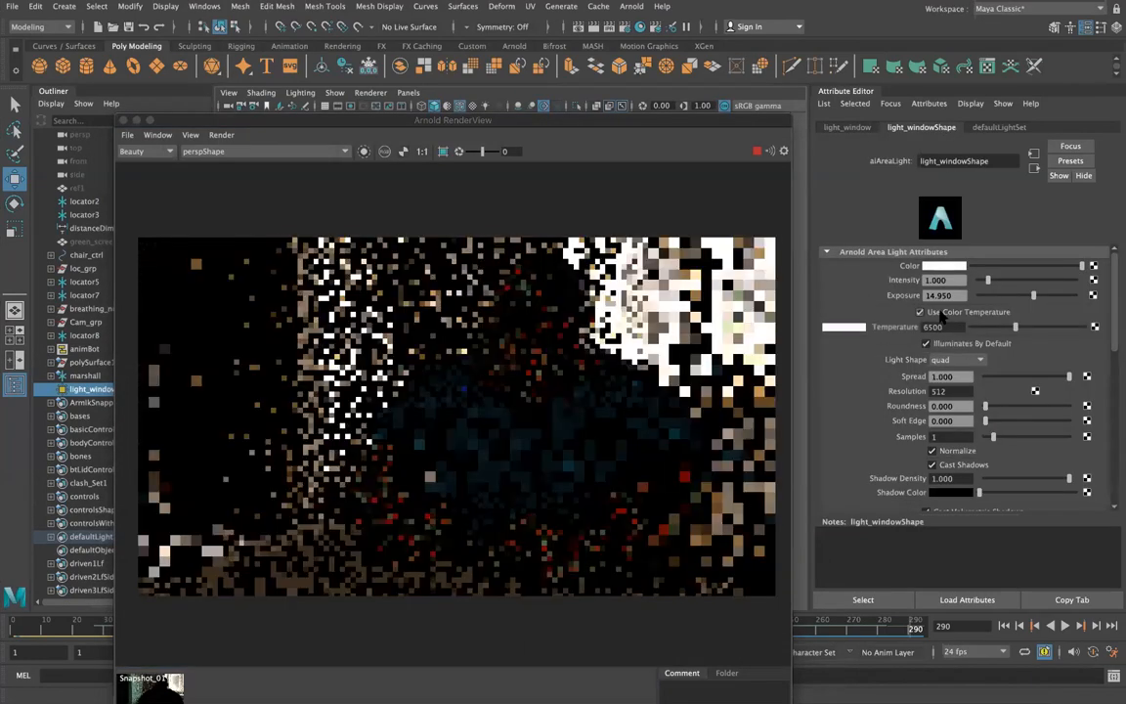
click(1011, 328)
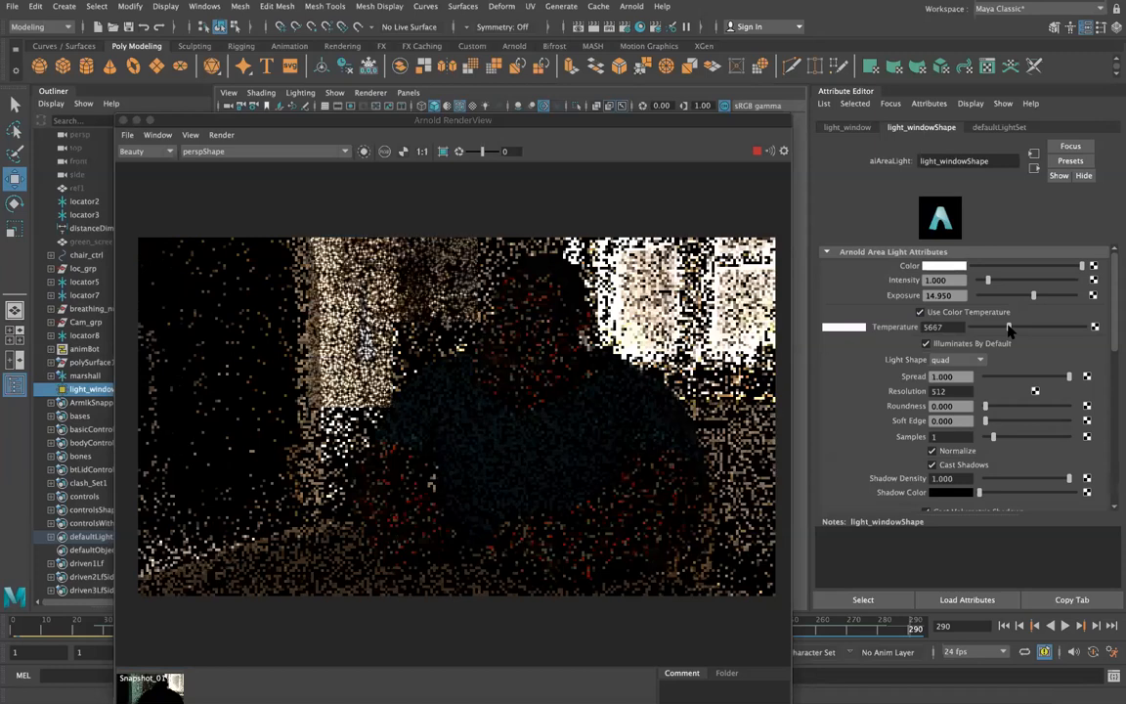
drag(1011, 329, 1005, 331)
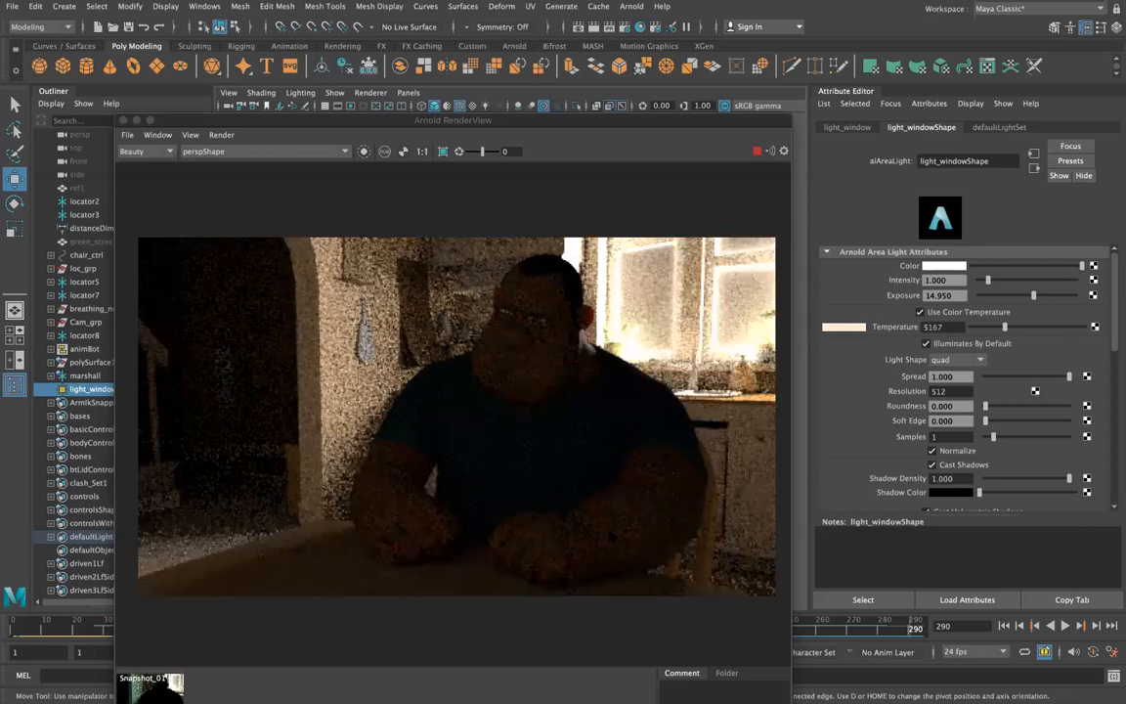
Assign a new aiStandardSurface material to the duplicated wall polySurface308 and set its specular weight to 0.
drag(487, 119, 528, 421)
click(314, 320)
click(324, 337)
right_click(322, 323)
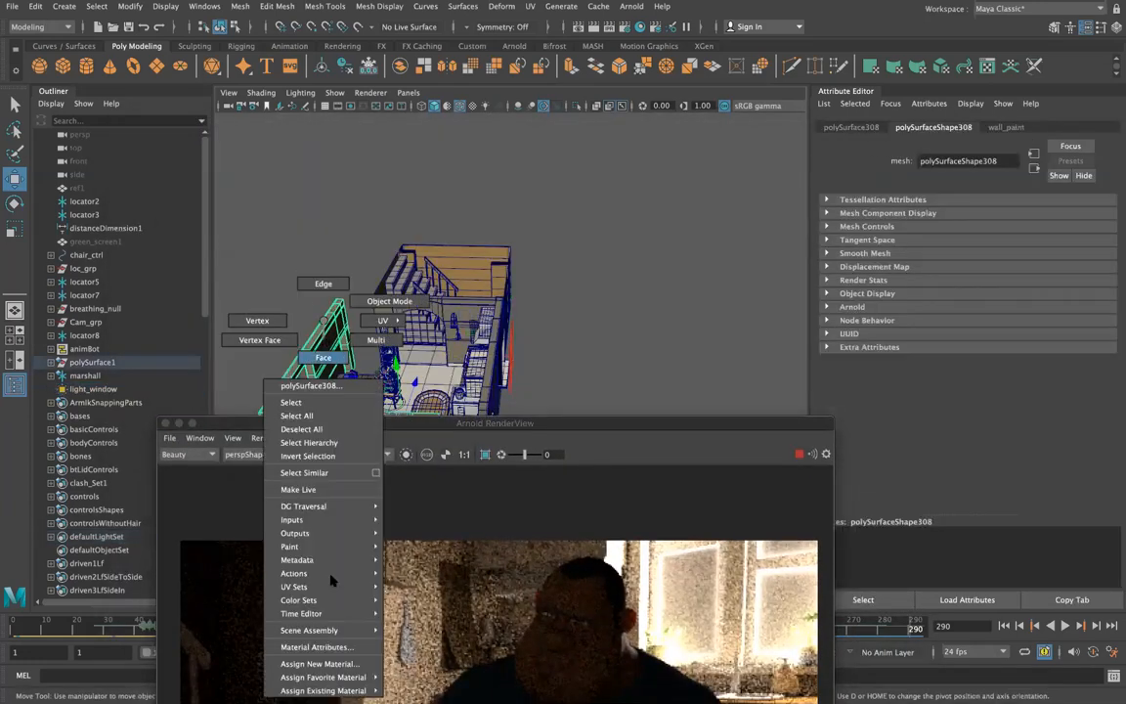
click(337, 665)
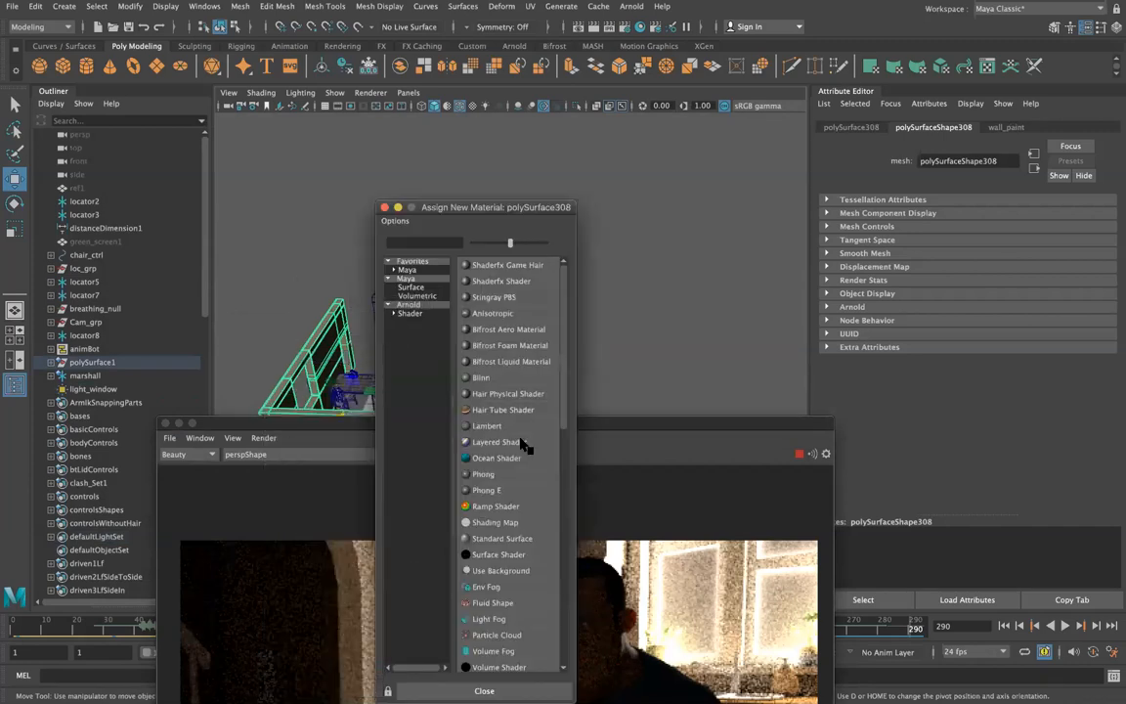
click(426, 315)
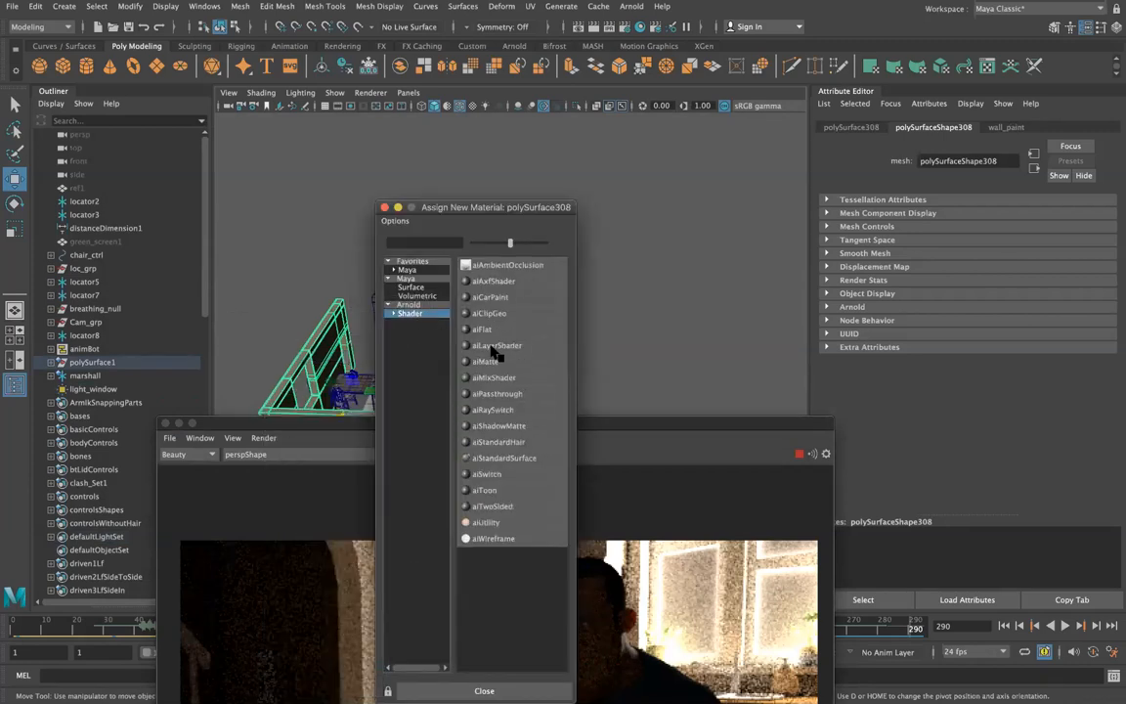
click(505, 457)
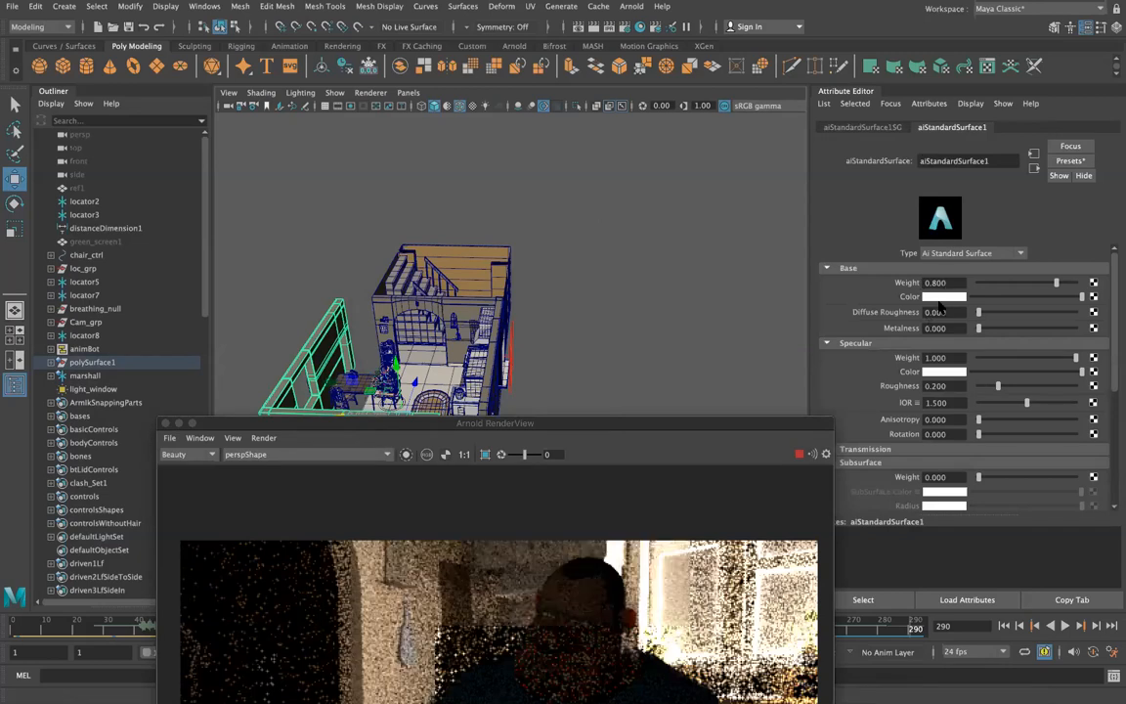
drag(1076, 358, 977, 358)
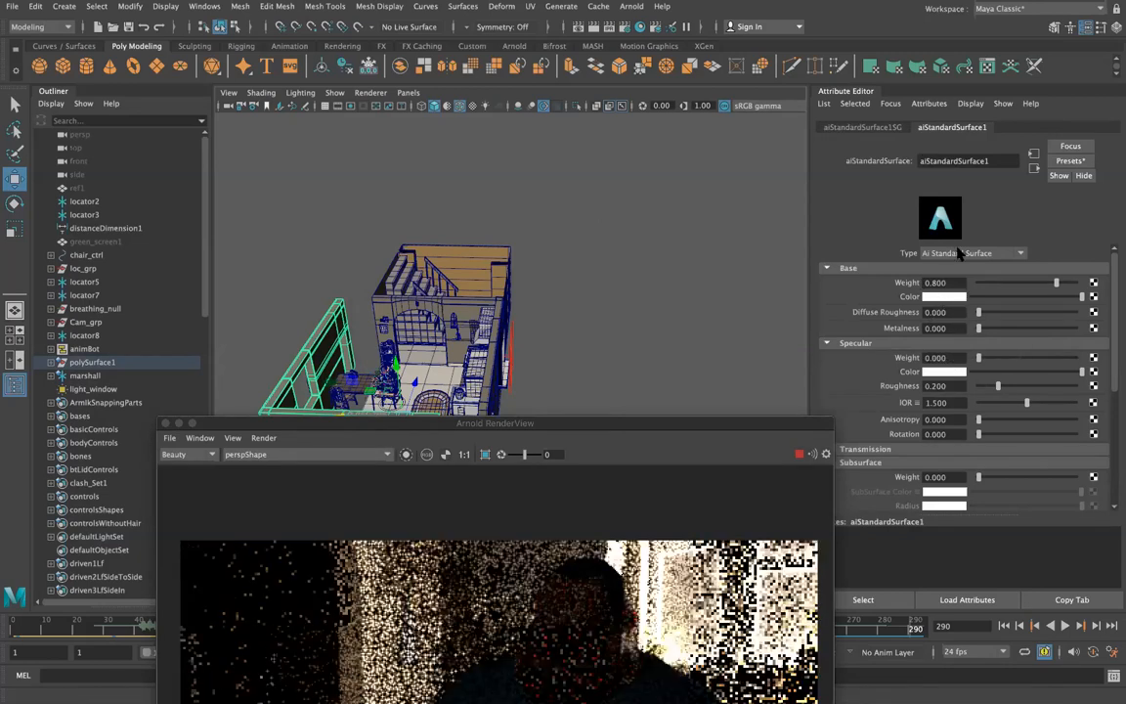
Rename the duplicated wall's new material as wallPaint_bnc.
double_click(952, 160)
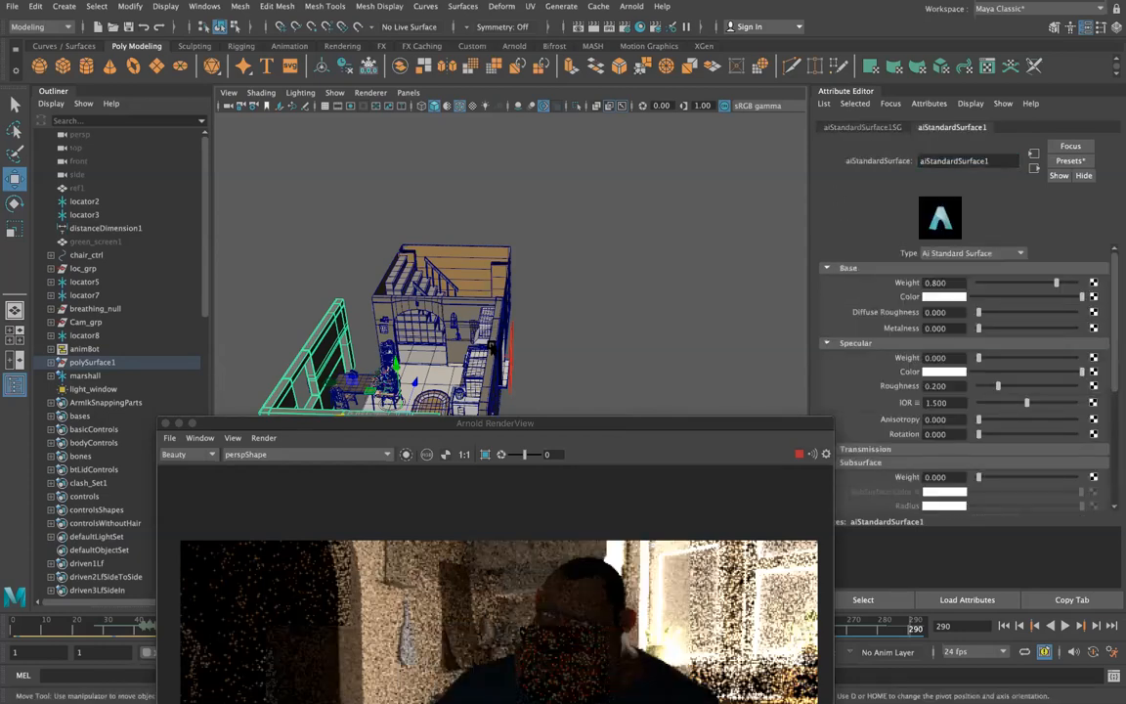
click(441, 311)
click(318, 347)
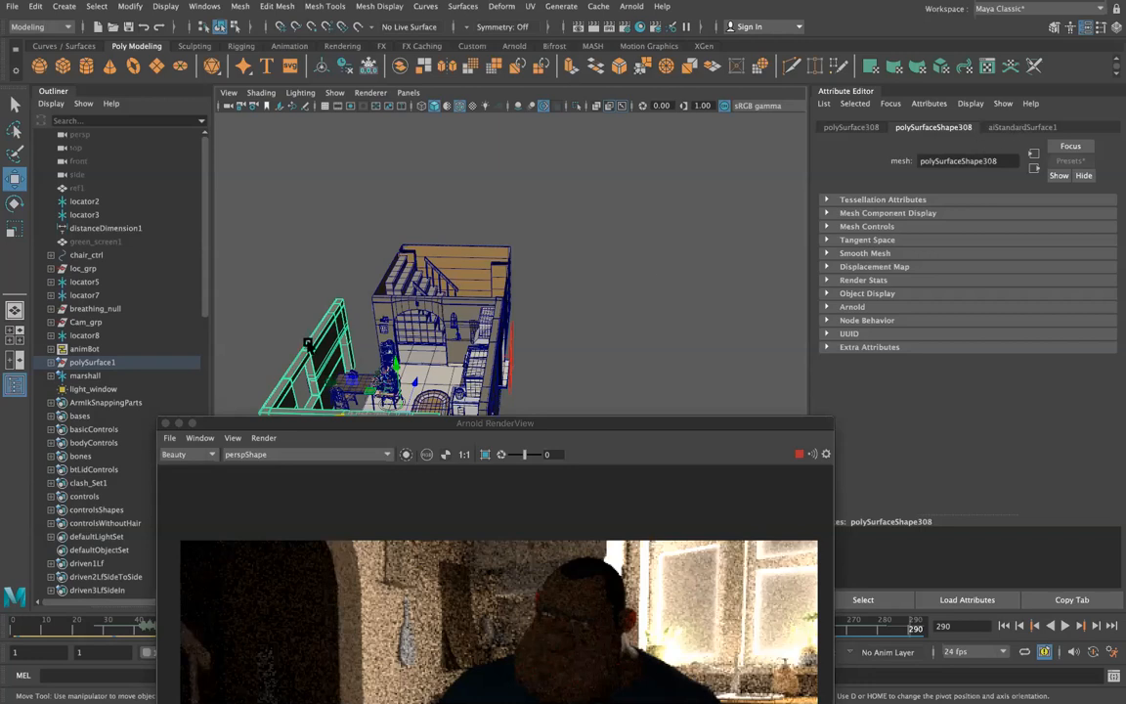
click(1022, 127)
double_click(978, 160)
text(wa)
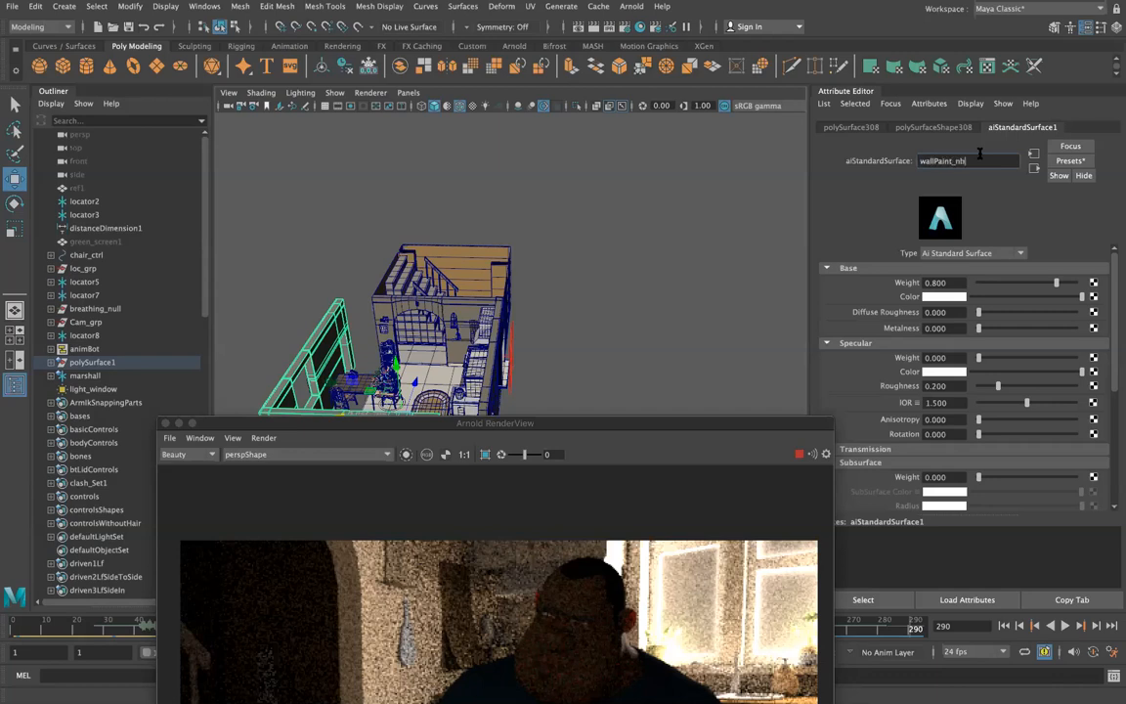
text(llPaint_bnc)
key(Return)
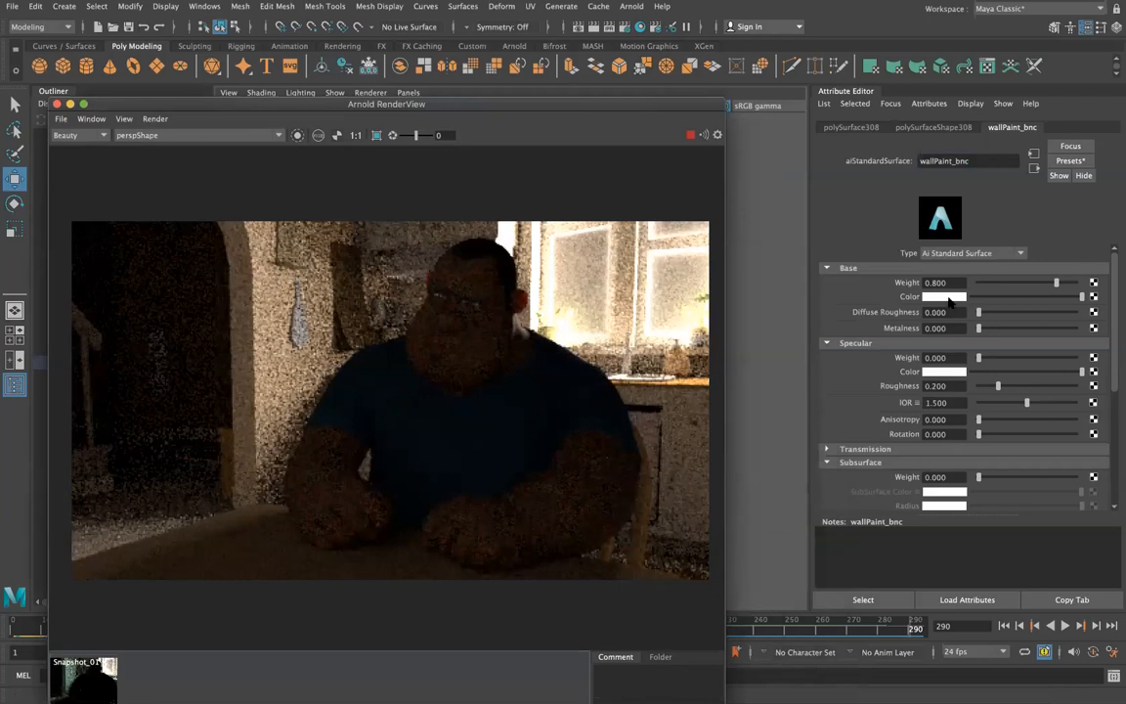
Give wallPaint_bnc the cream base color from the color history and set its base weight to 1.
click(944, 297)
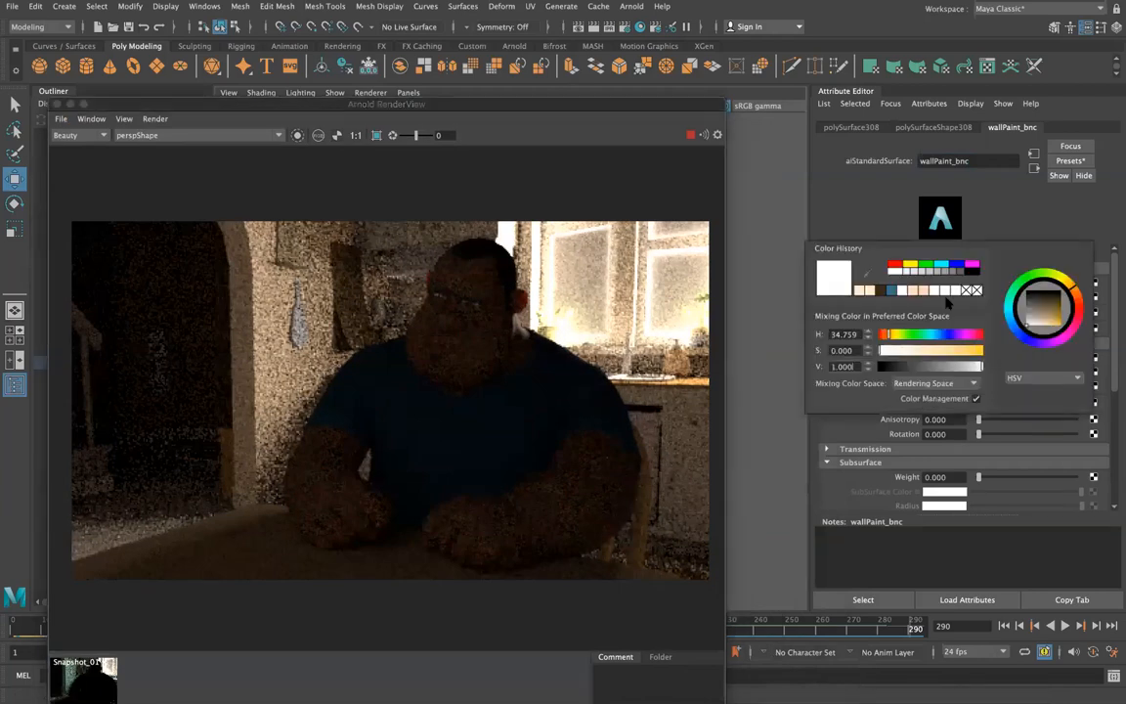
click(861, 291)
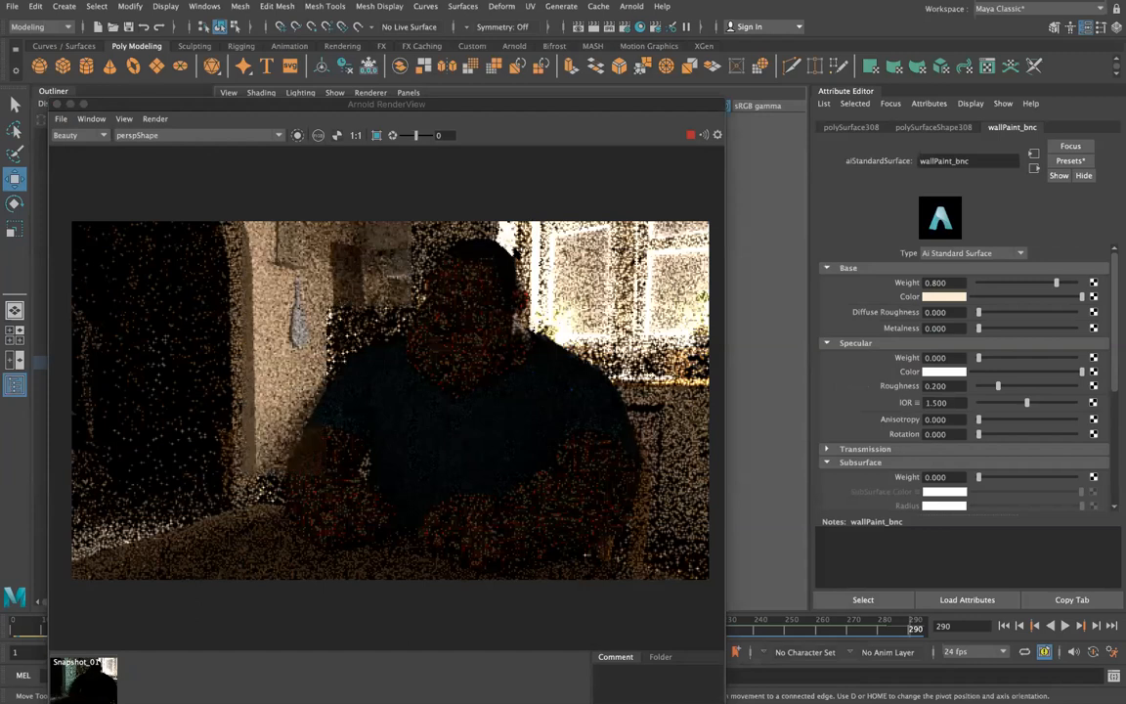
drag(958, 282, 905, 284)
text(1)
key(Return)
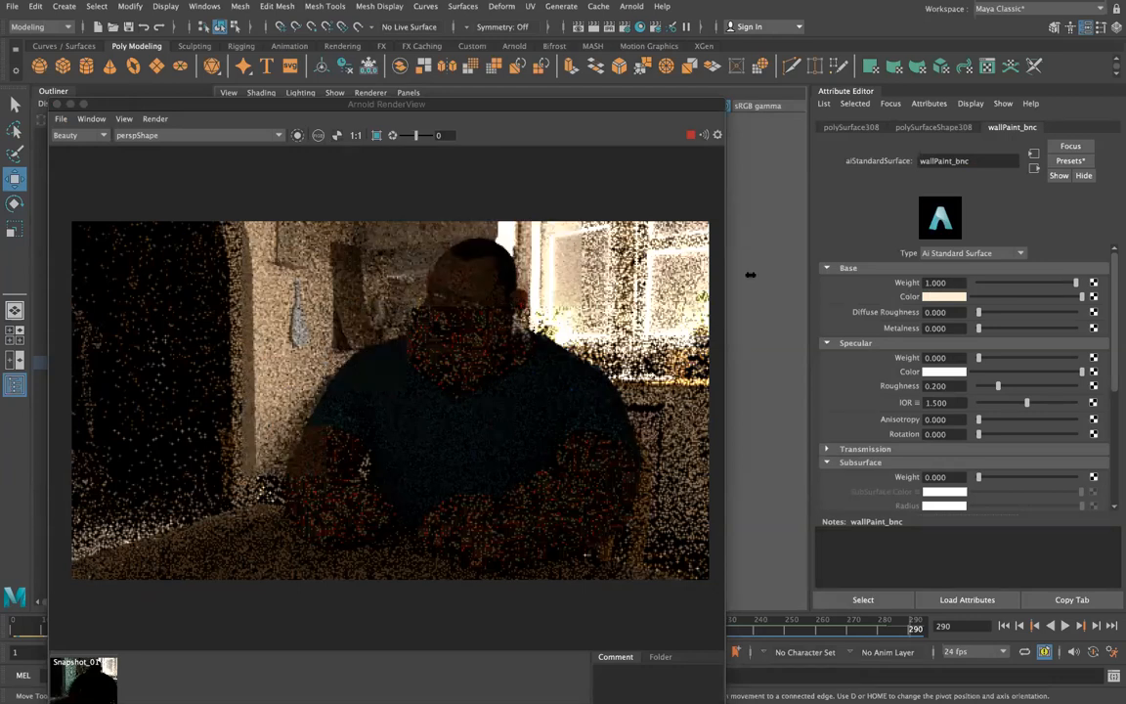
Experiment with the brightness of wallPaint_bnc's base color, ending with its HSV value (V) set to 2.
click(946, 296)
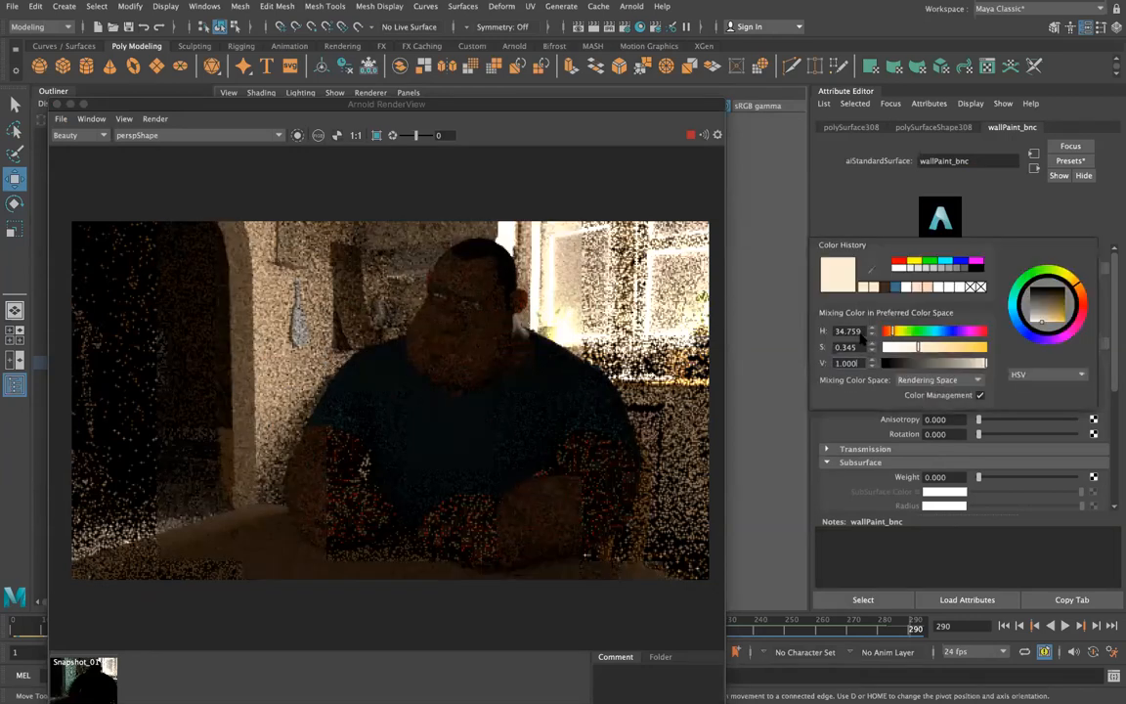
double_click(846, 362)
key(Return)
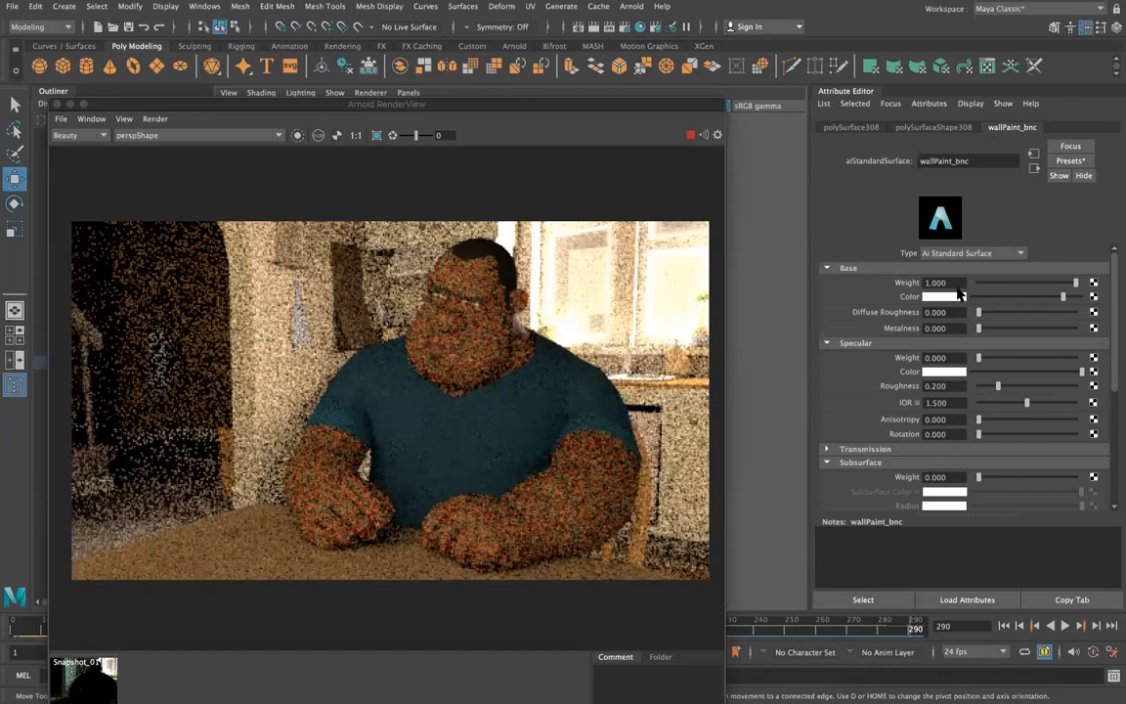
click(945, 296)
text(1)
key(Return)
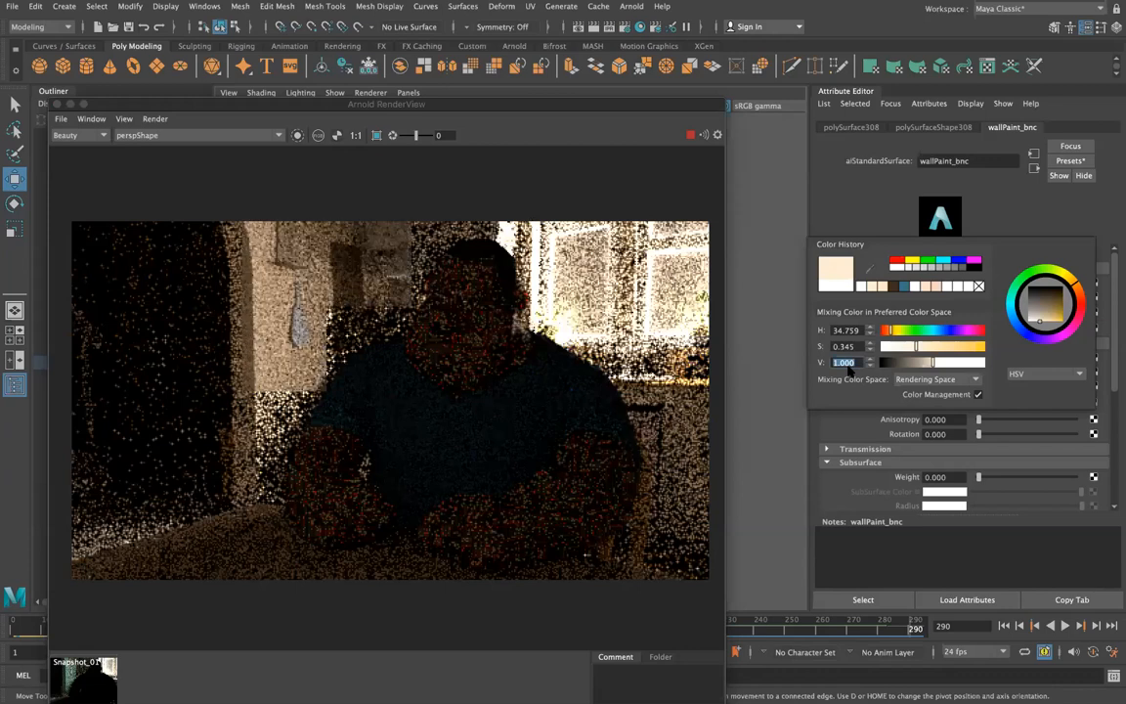
text(2)
key(Return)
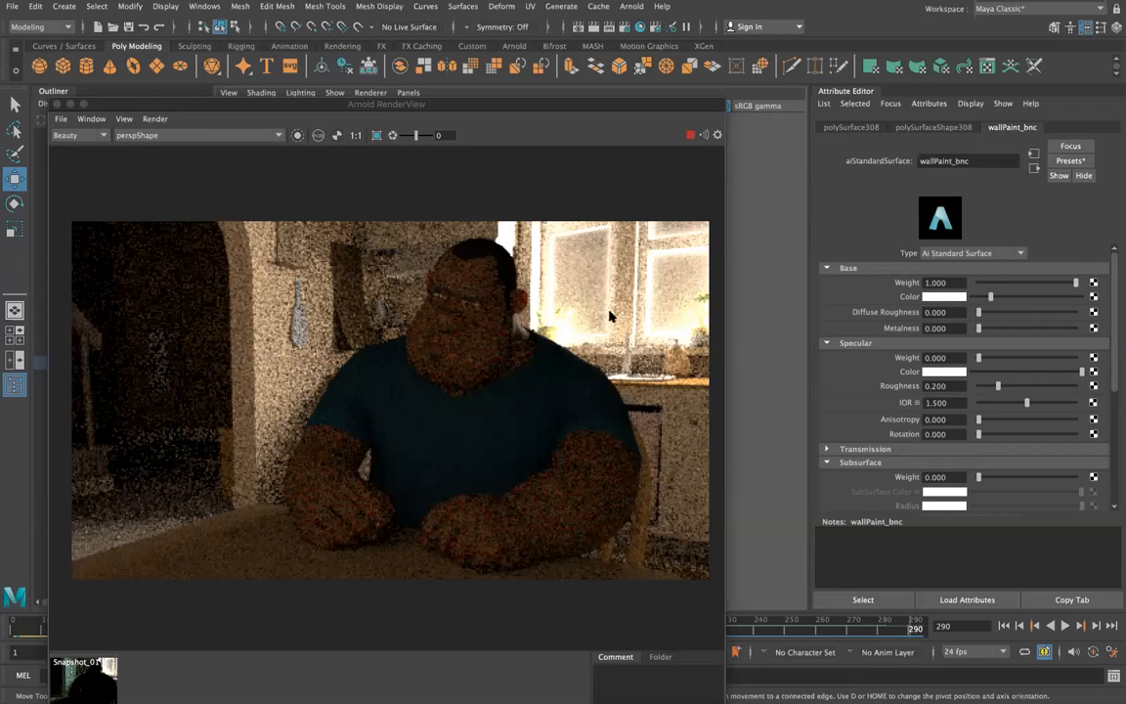
click(588, 261)
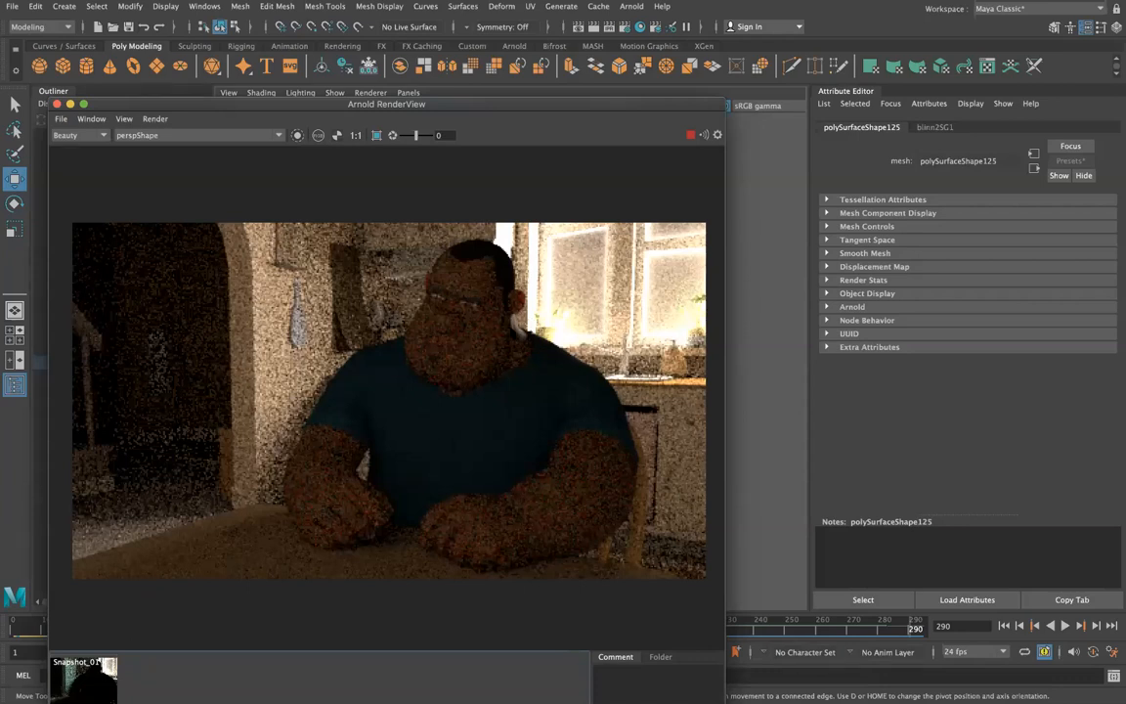
Switch to Photoshop and mark both sides of the man's head in the reference still with brush strokes, undoing each.
key(ctrl+Left)
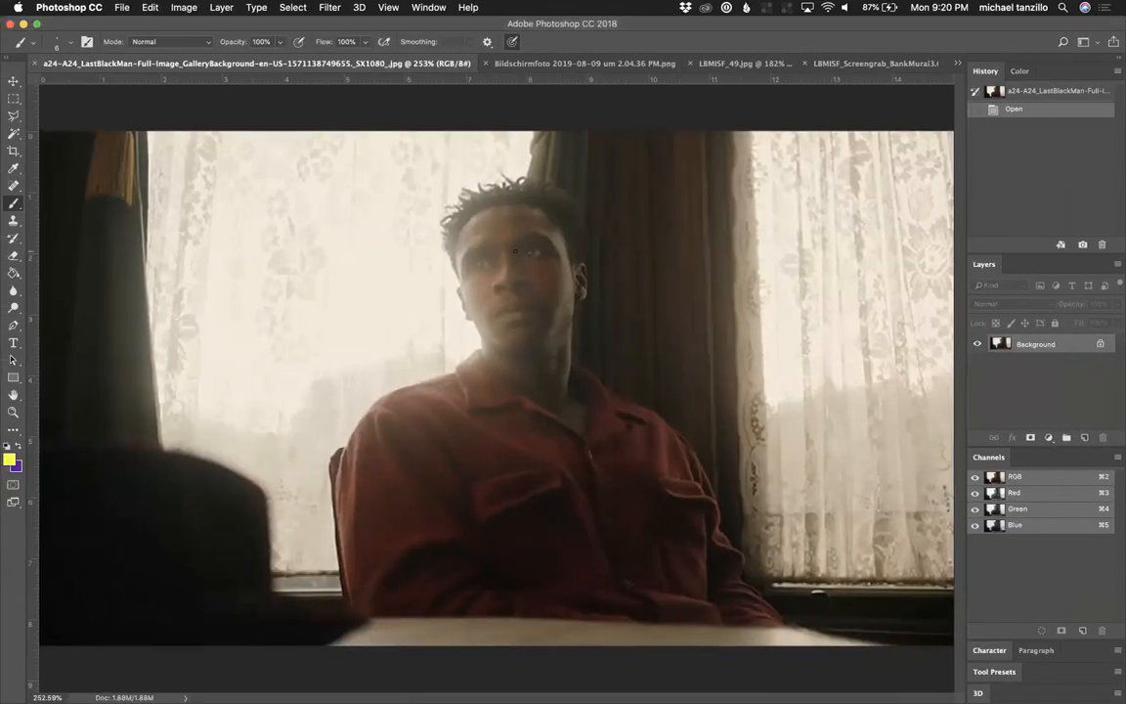
mouse_move(475, 217)
mouse_down()
mouse_move(450, 227)
mouse_move(497, 369)
mouse_move(480, 217)
mouse_up()
key(super+z)
mouse_move(593, 199)
mouse_down()
mouse_move(568, 189)
mouse_move(532, 342)
mouse_move(592, 179)
mouse_up()
key(super+z)
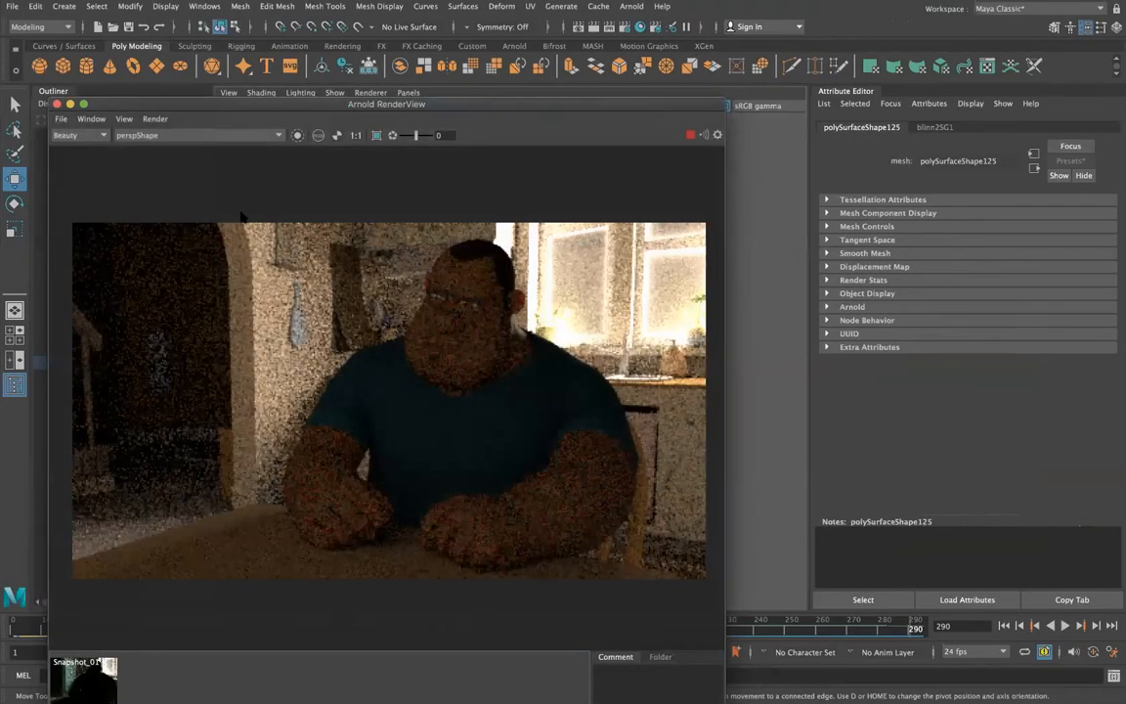
click(68, 9)
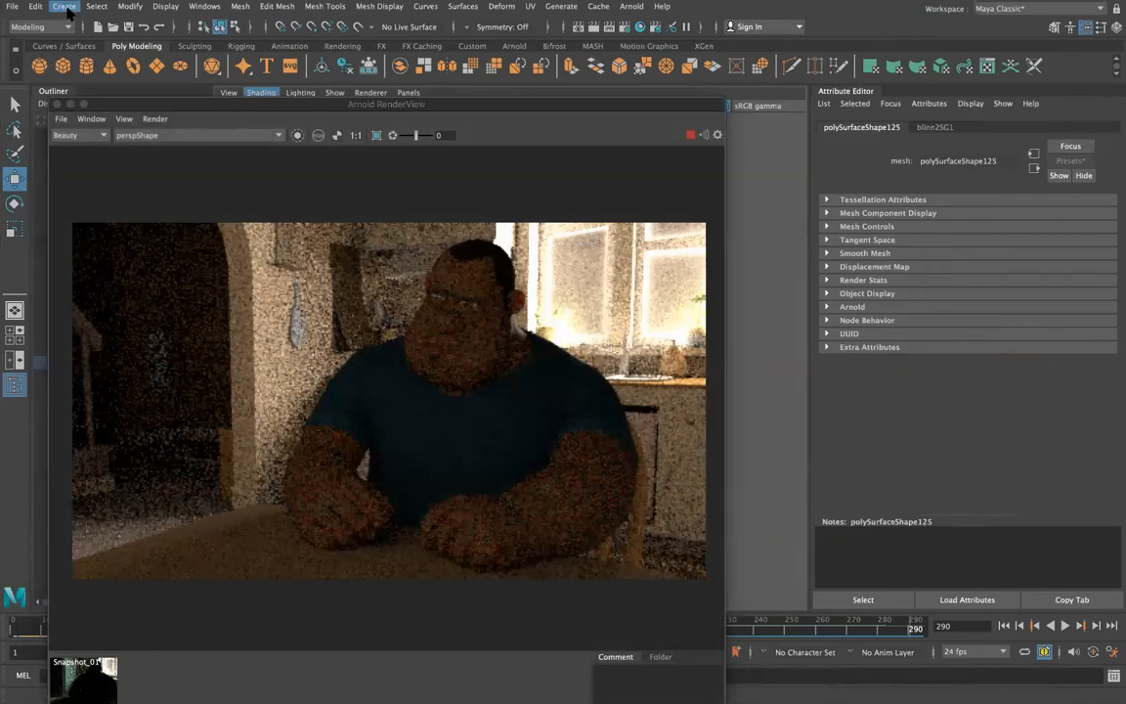
mouse_move(109, 86)
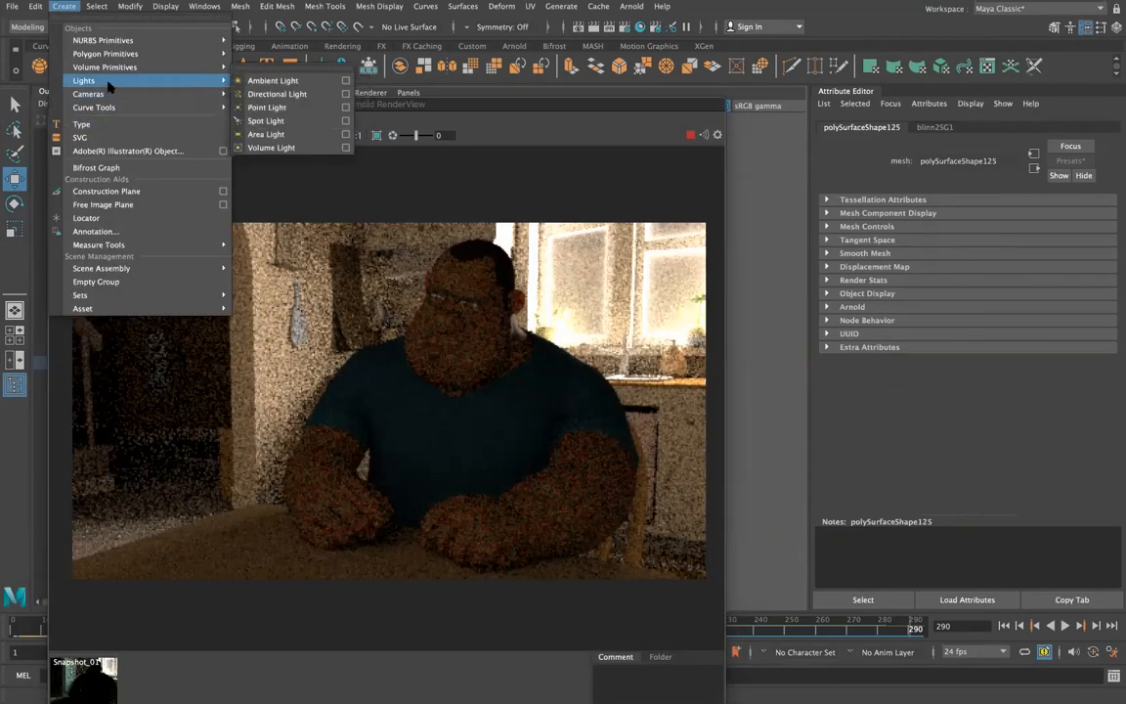
click(59, 9)
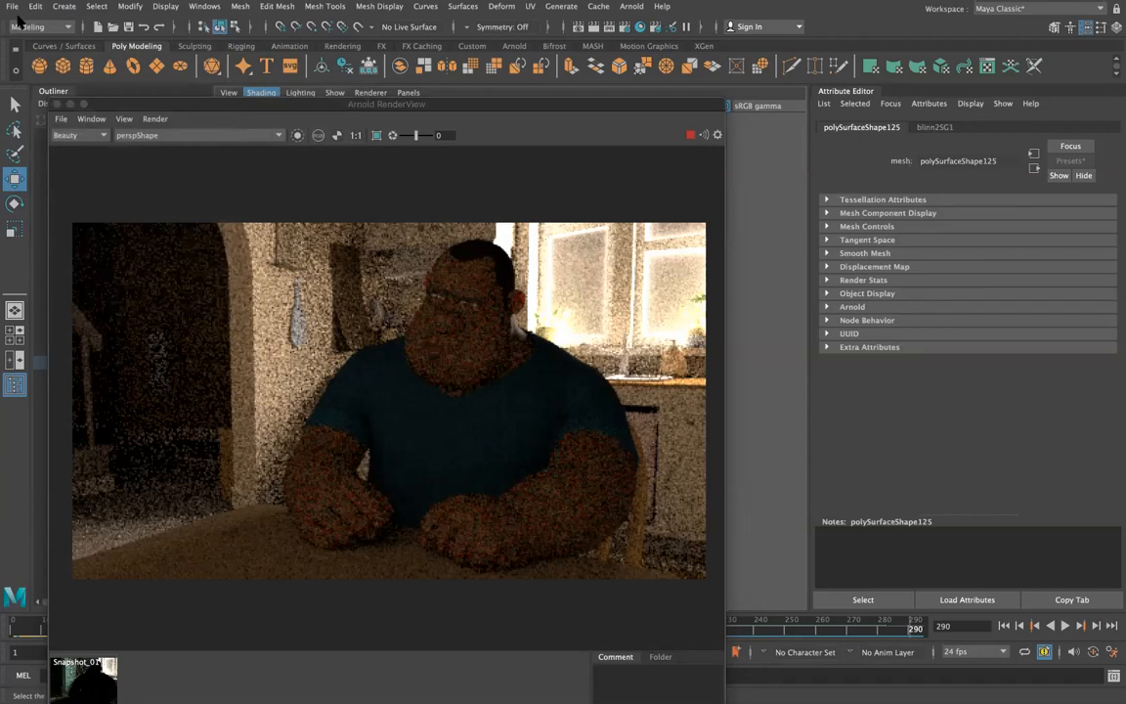
Save the Maya scene as who_else_you_got_v013_mt_03.ma in the scenes folder, accepting the student version notice.
click(13, 9)
click(45, 75)
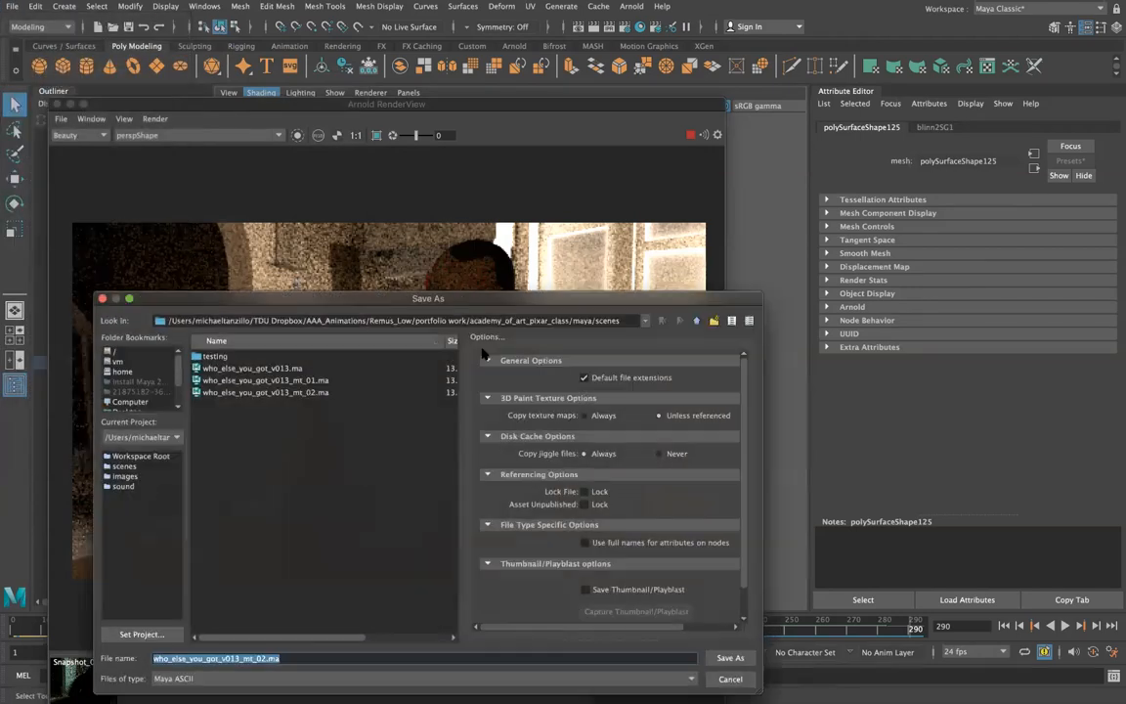
click(291, 392)
click(268, 658)
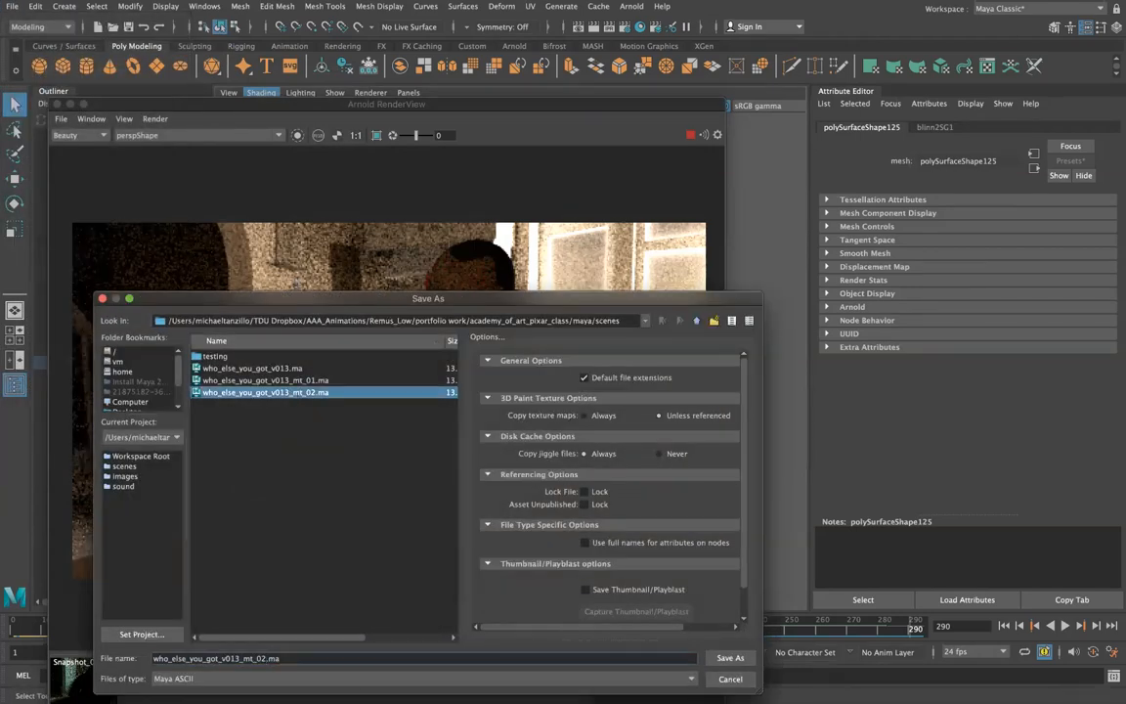
key(BackSpace)
text(3)
key(Return)
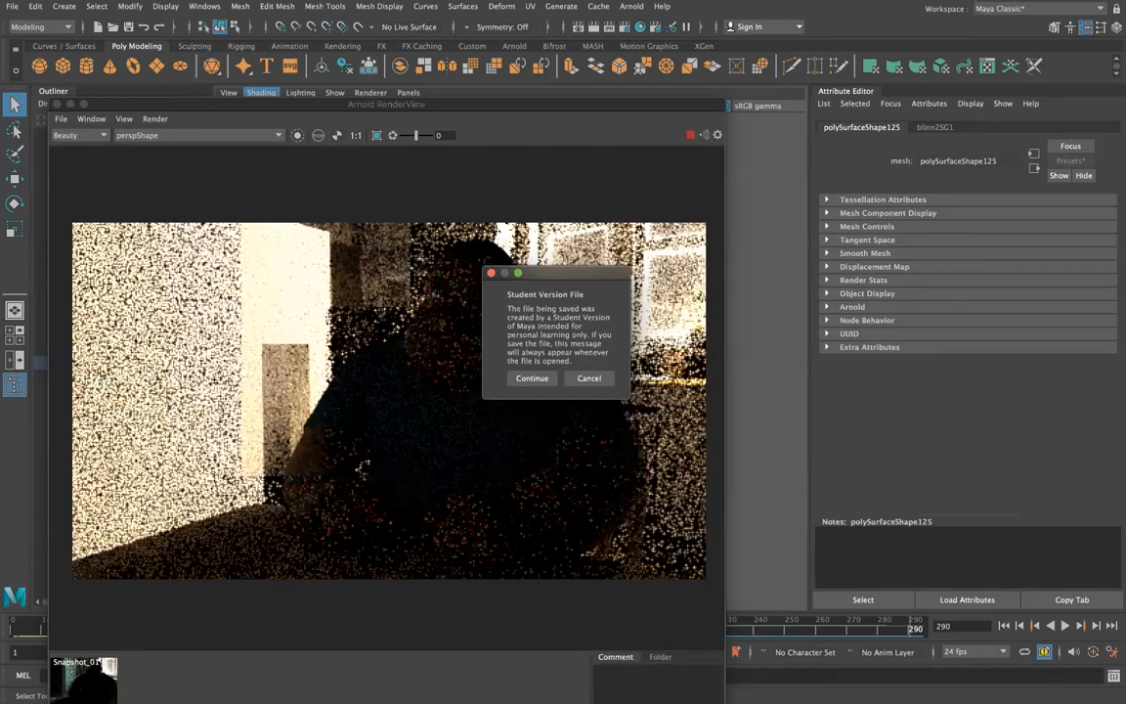
click(533, 378)
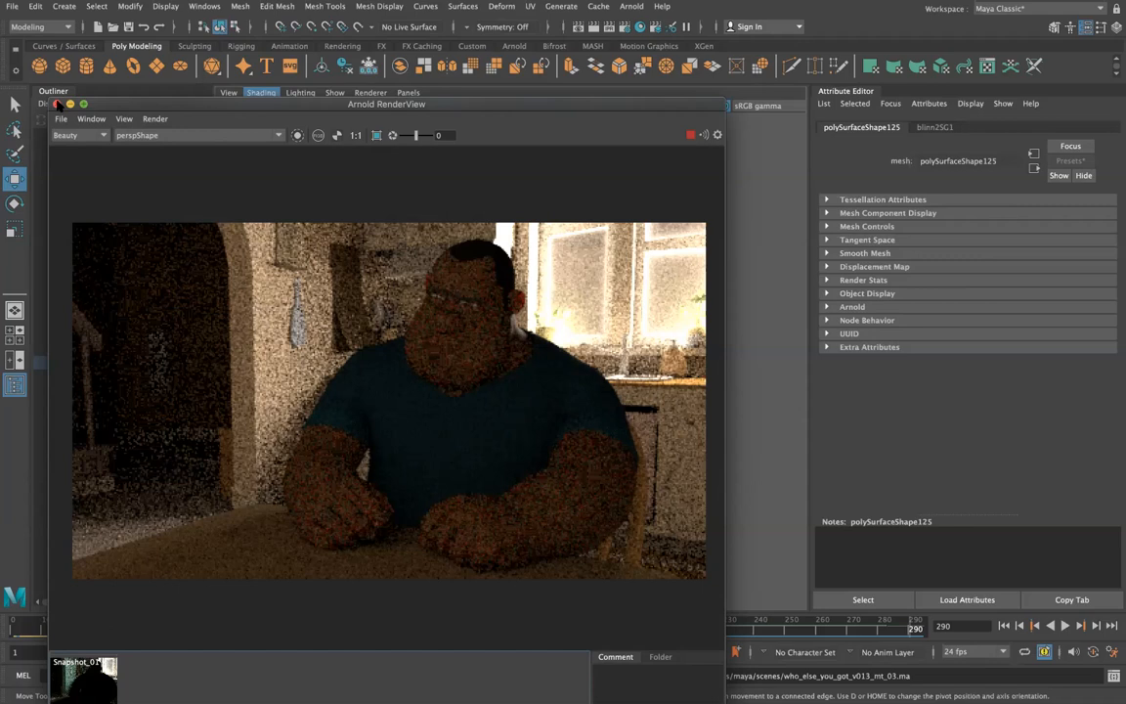
Uncover the perspective view and create a spot light in the scene.
drag(146, 103, 748, 206)
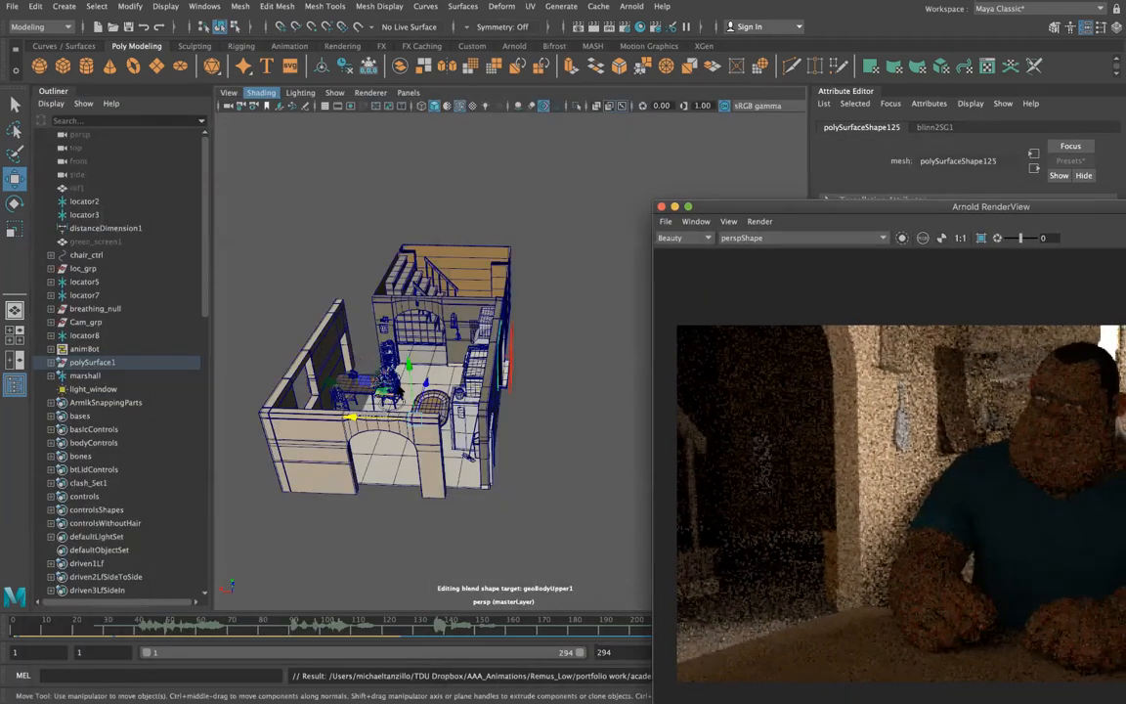
click(64, 6)
mouse_move(124, 80)
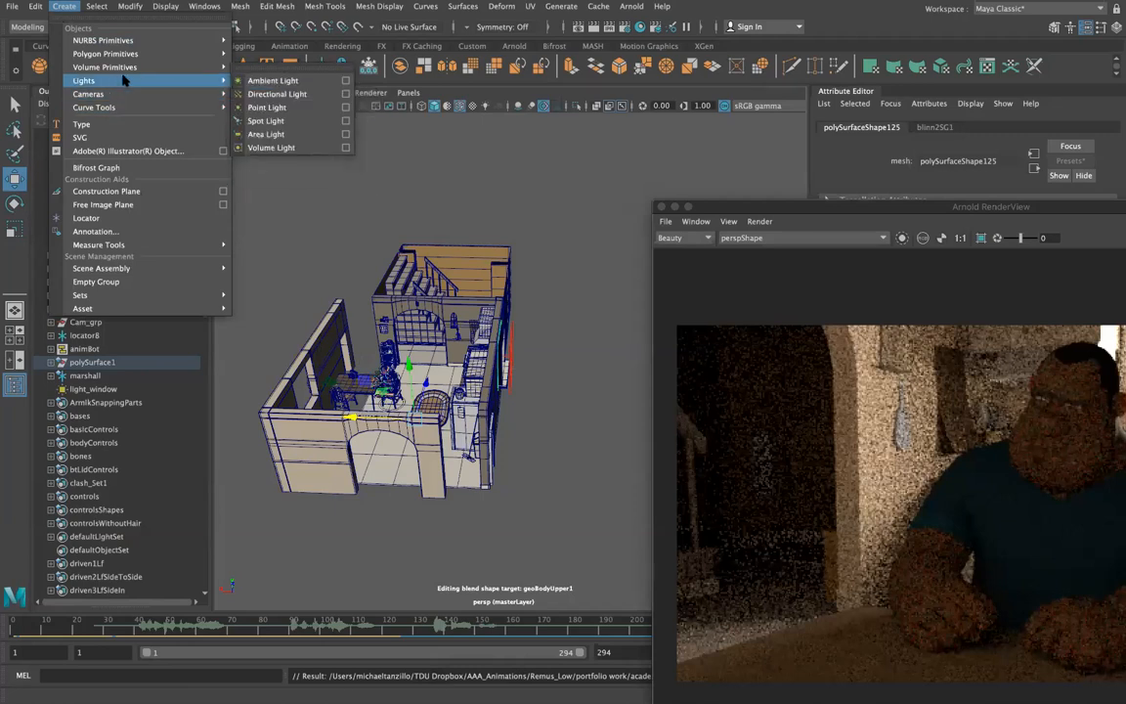
click(281, 120)
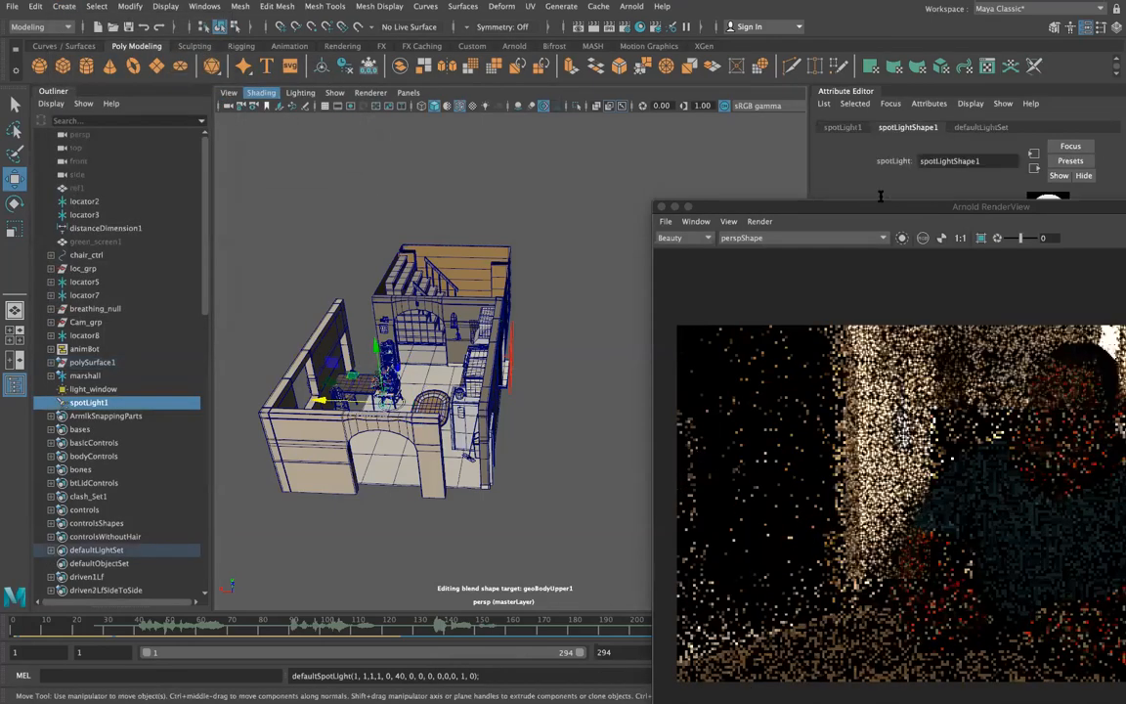
Rename the new spot light's transform as light_specSR.
click(841, 128)
drag(1014, 207, 361, 166)
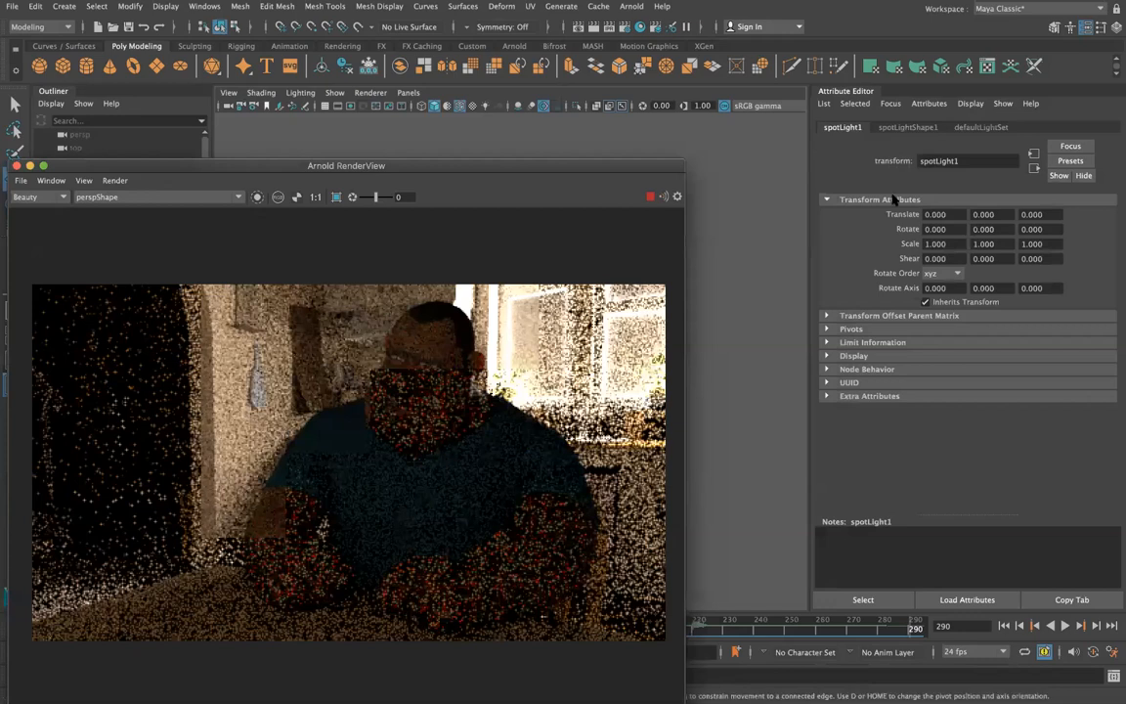
double_click(962, 165)
text(light_specSR)
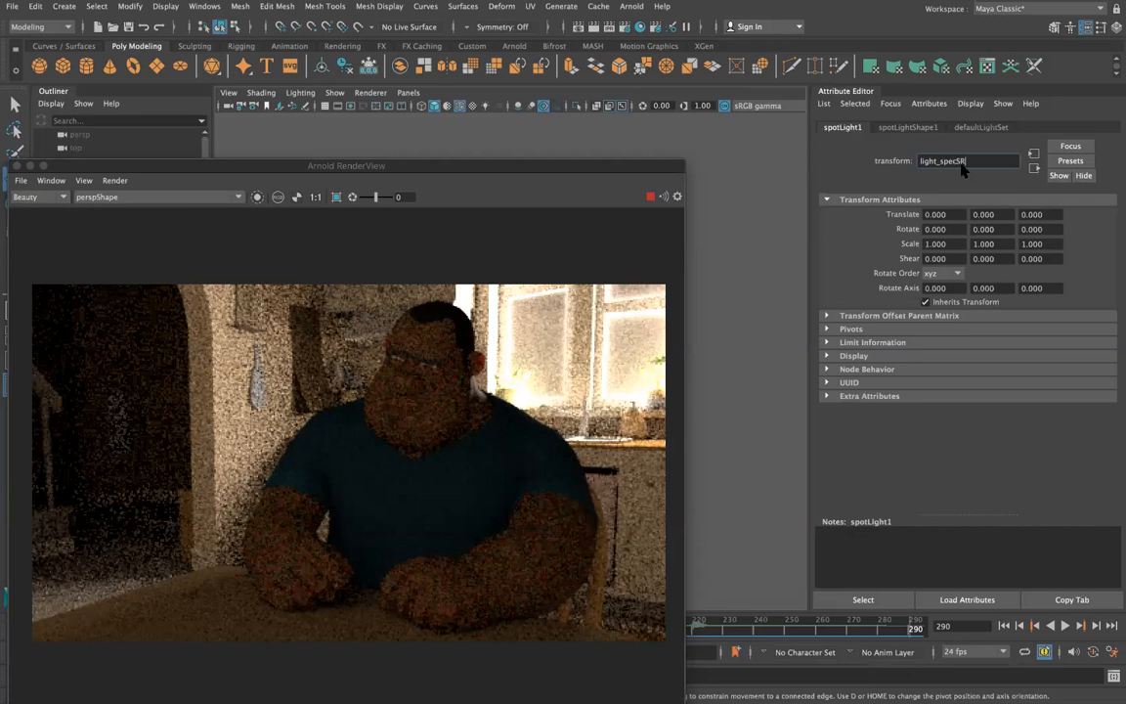
key(Return)
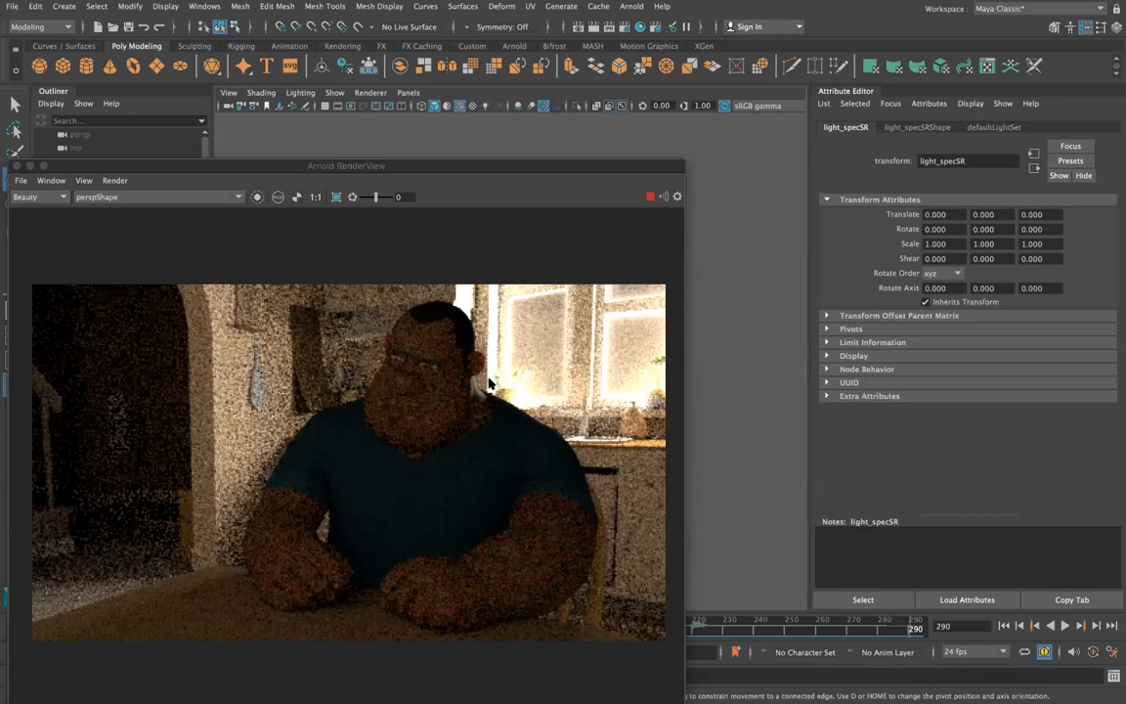
Look through light_specSR and position it outside the room at about -21.4, 15.4, -27.1, aimed at the character's upper body.
drag(377, 165, 379, 455)
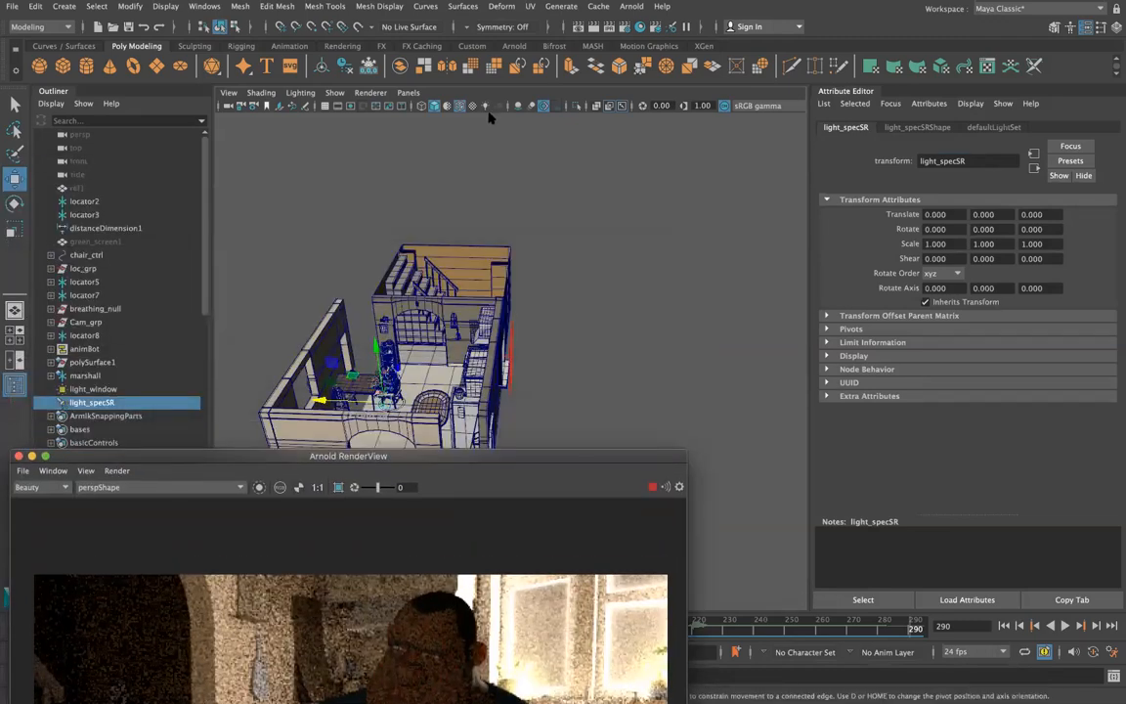
click(407, 92)
click(474, 148)
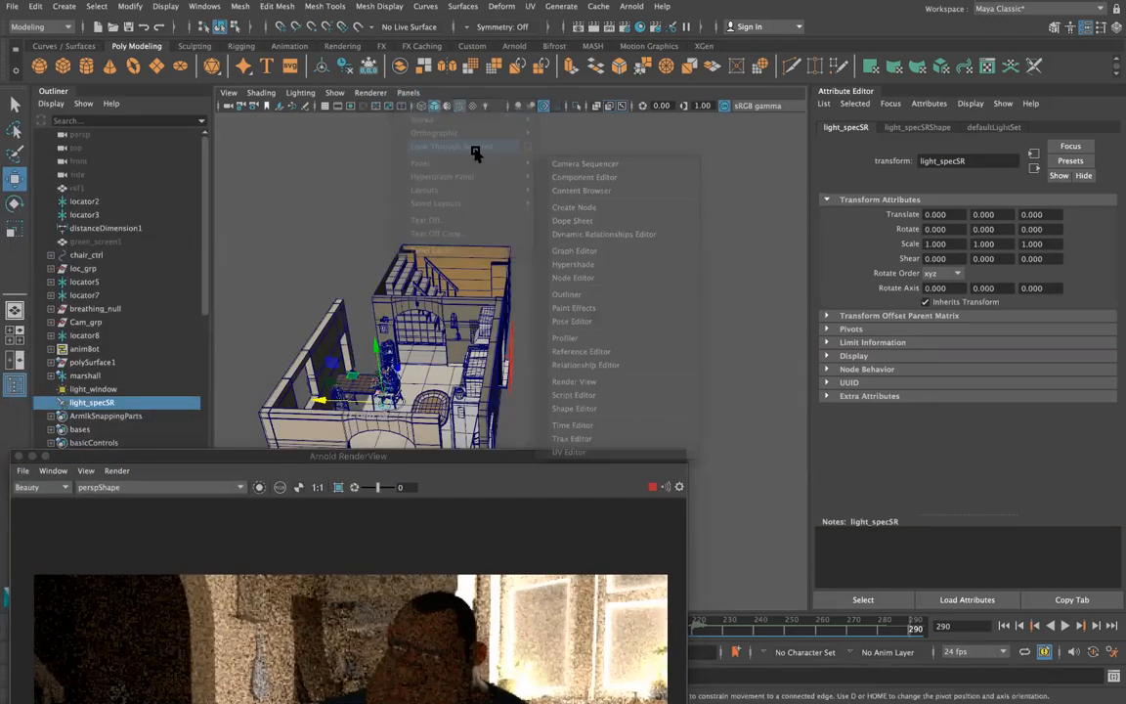
alt+drag(578, 290, 518, 352)
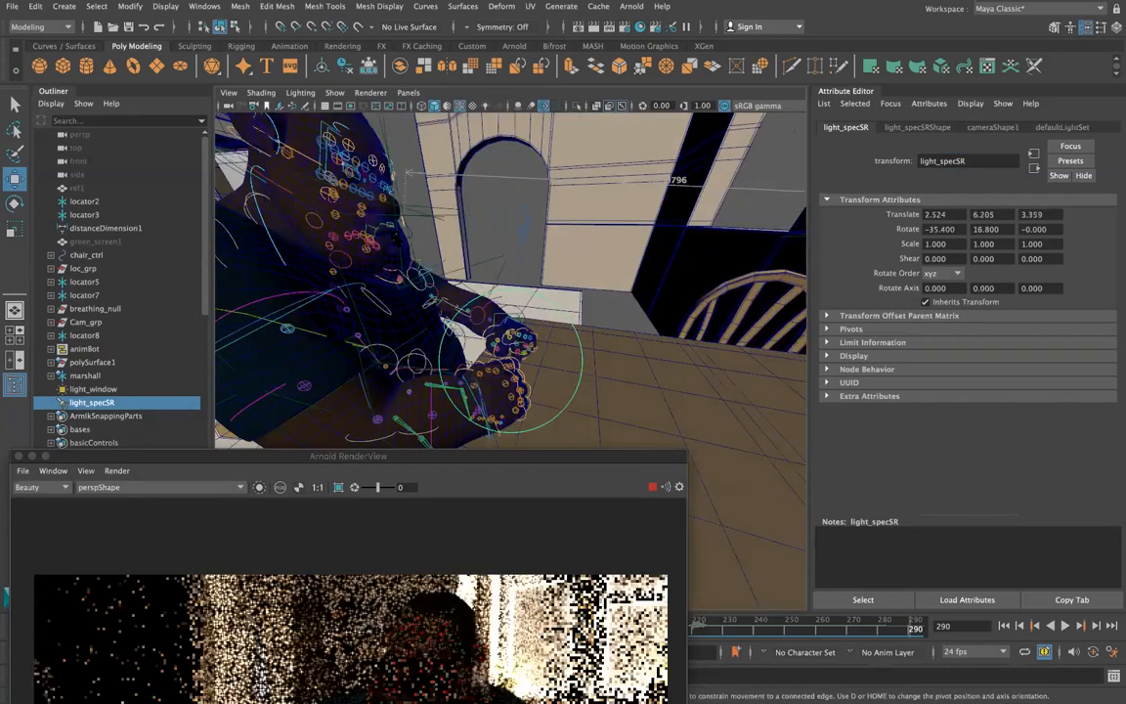
click(297, 185)
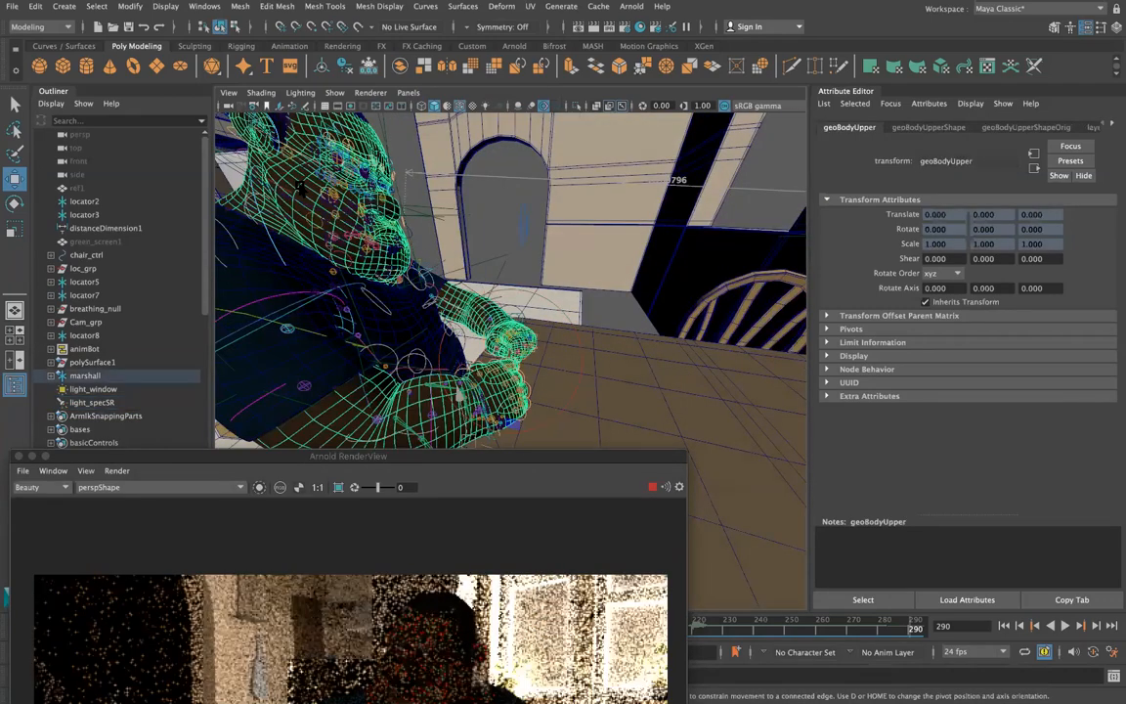
key(f)
alt+drag(393, 193, 666, 179)
scroll(679, 174, down, 15)
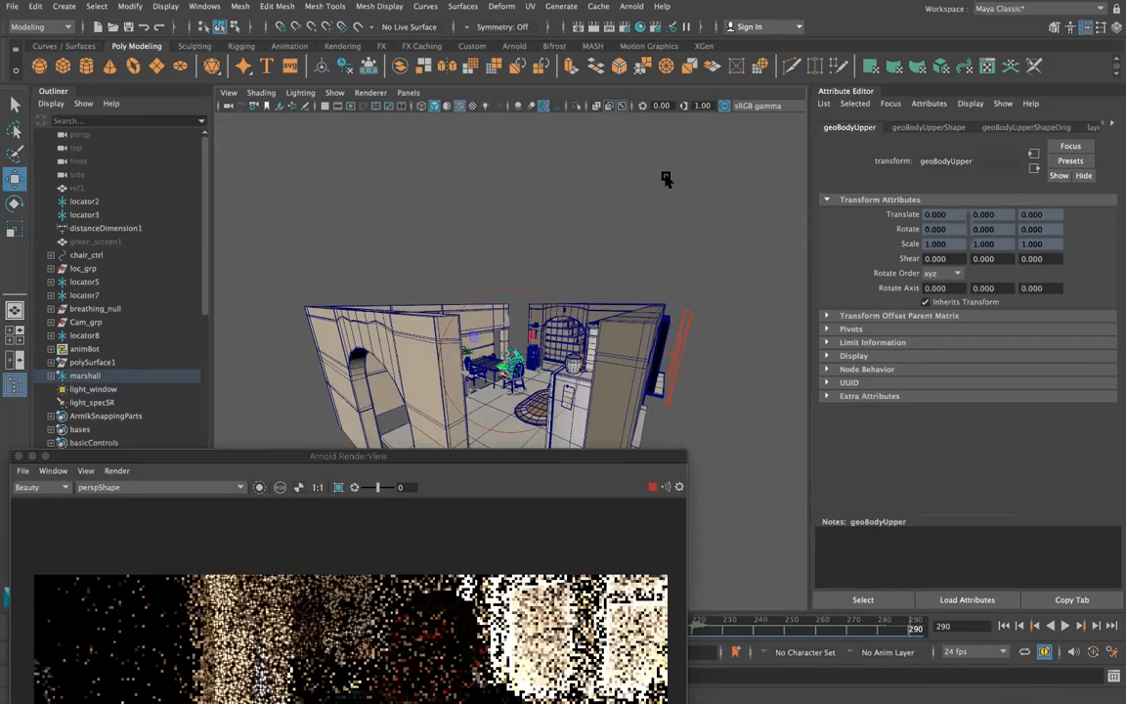
Select light_specSR and set its cone angle to about 52.9, penumbra angle to about 1.3 and dropoff to about 49.9.
drag(558, 458, 558, 31)
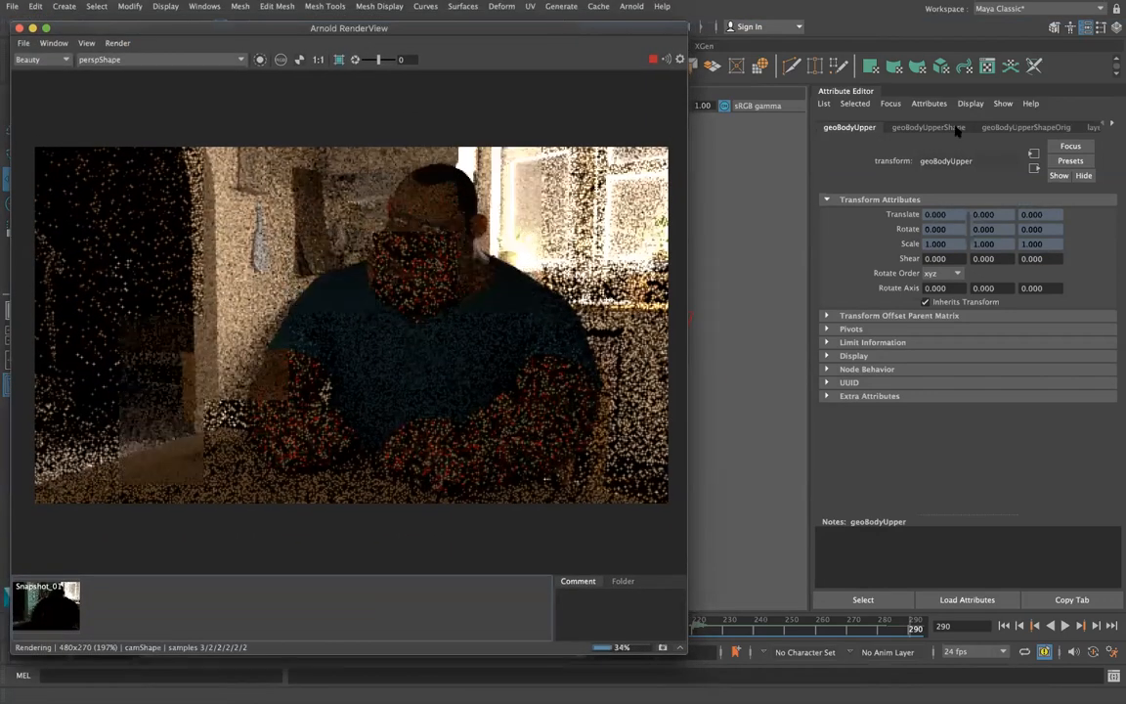
drag(348, 30, 258, 386)
click(534, 294)
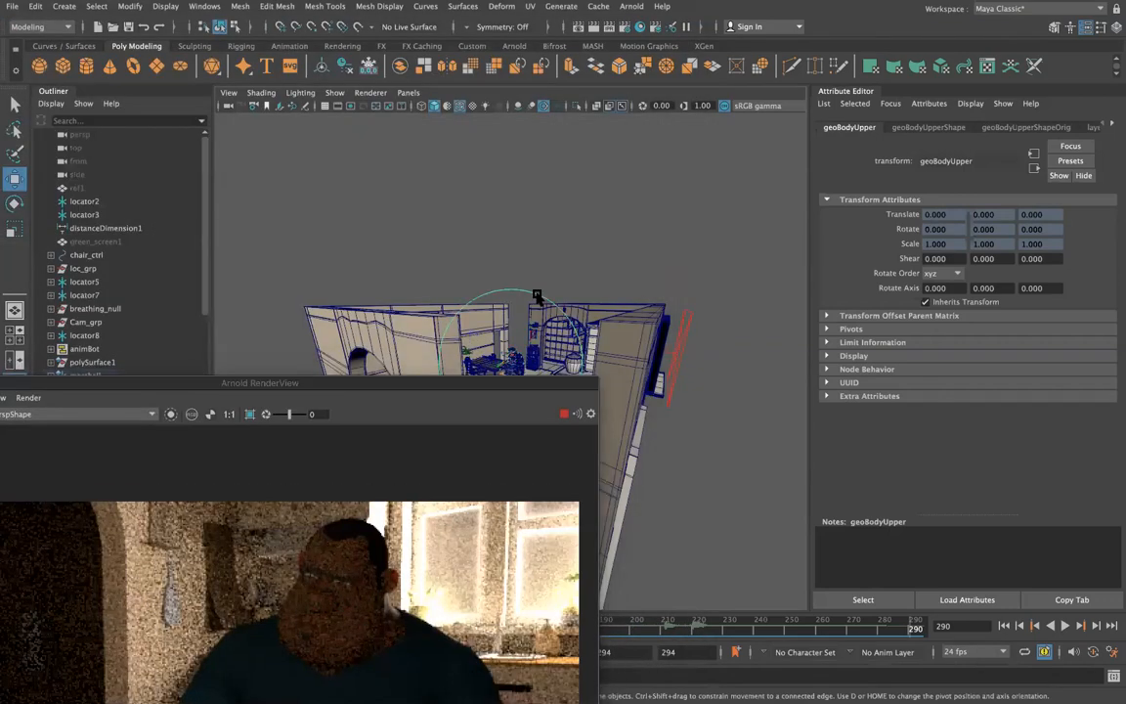
drag(481, 387, 507, 147)
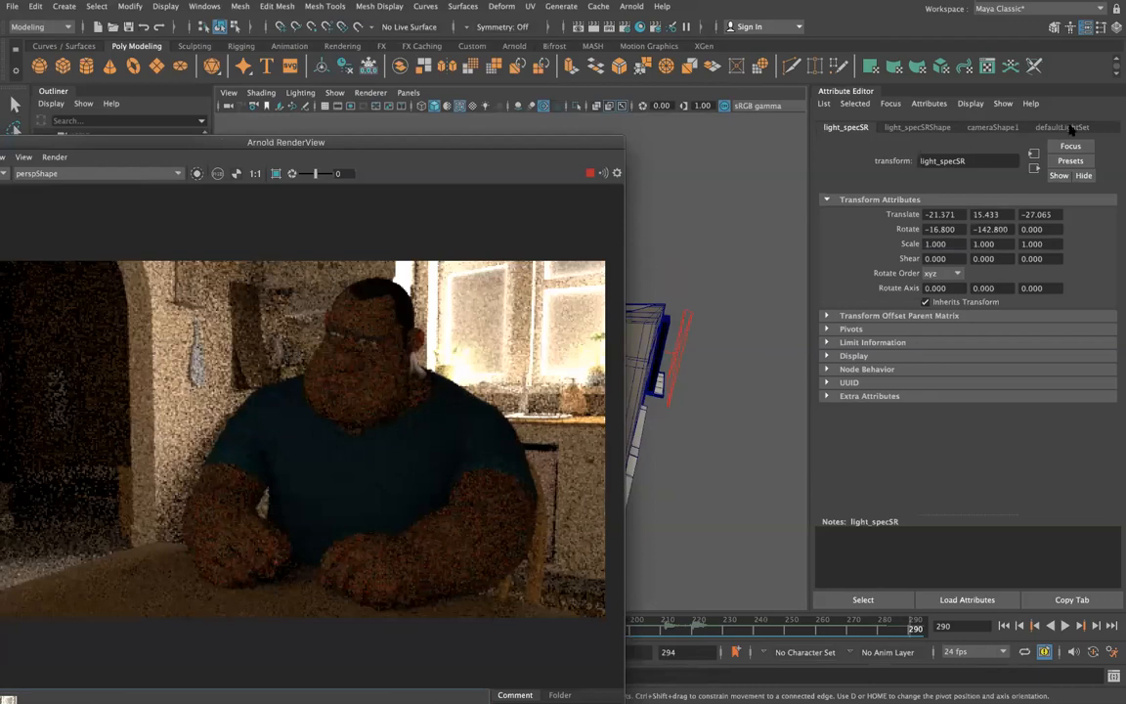
click(925, 128)
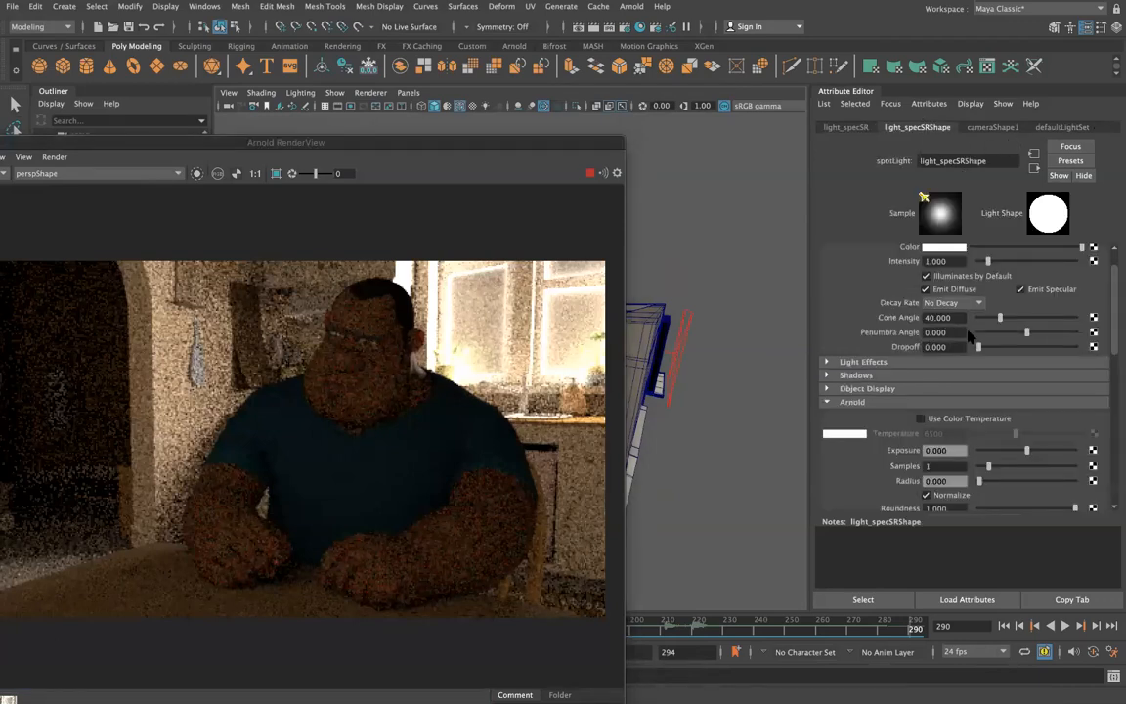
mouse_move(999, 326)
mouse_down()
mouse_move(1035, 333)
mouse_move(988, 349)
mouse_move(1007, 323)
mouse_up()
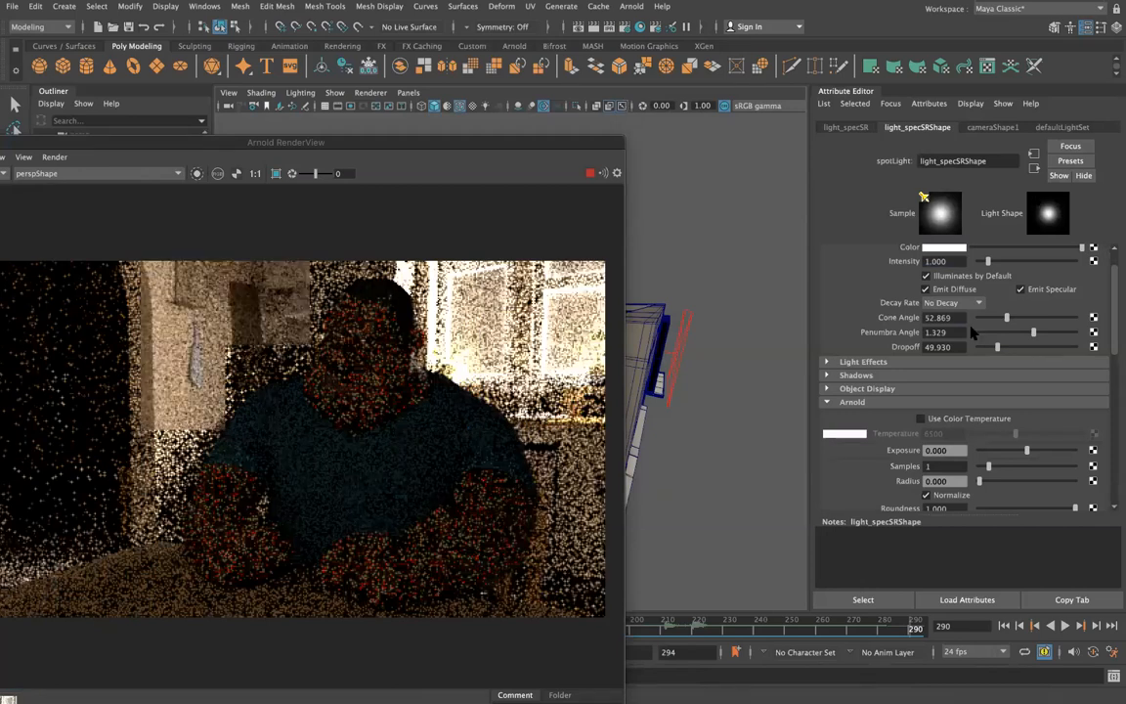
Set the Arnold radius of light_specSR to 10.
scroll(955, 417, down, 2)
double_click(944, 440)
text(10)
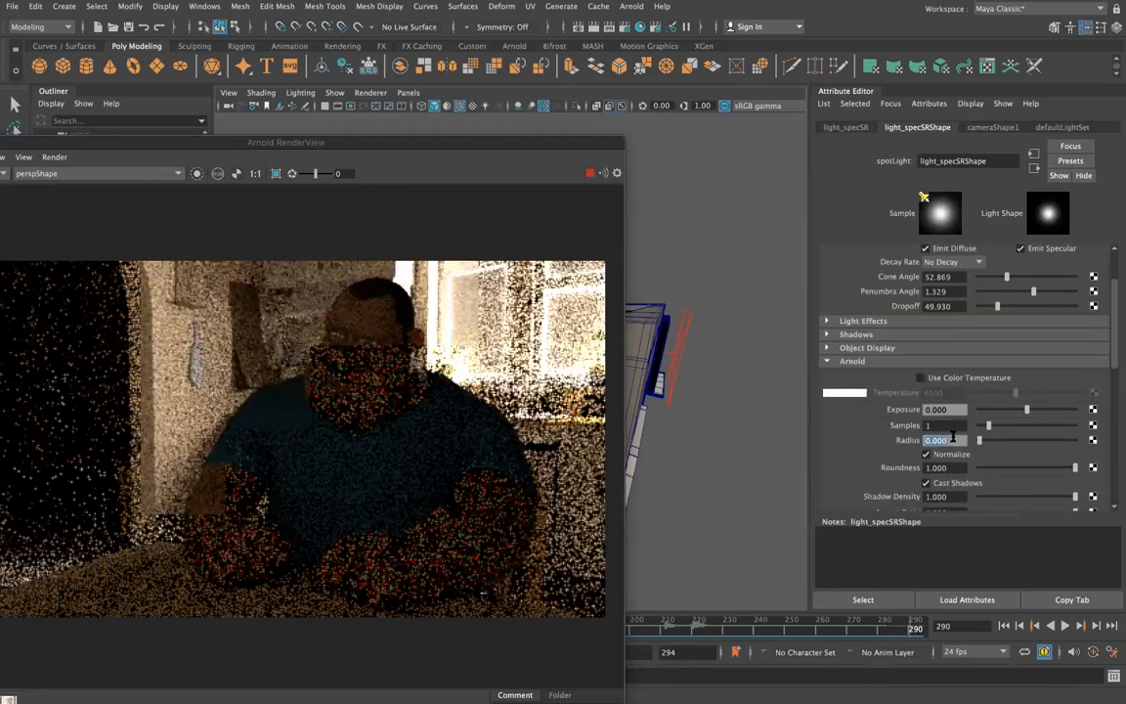
key(Return)
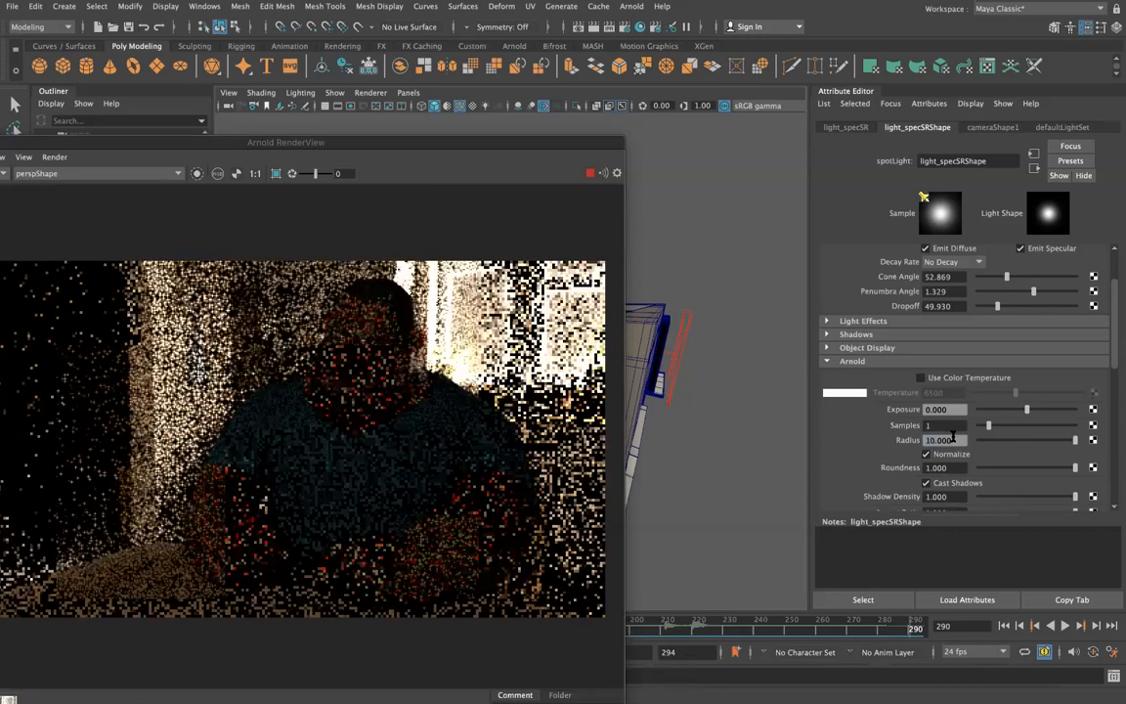
Set the Arnold exposure of light_specSR to 10 and raise it further to about 16.45.
double_click(949, 409)
text(1)
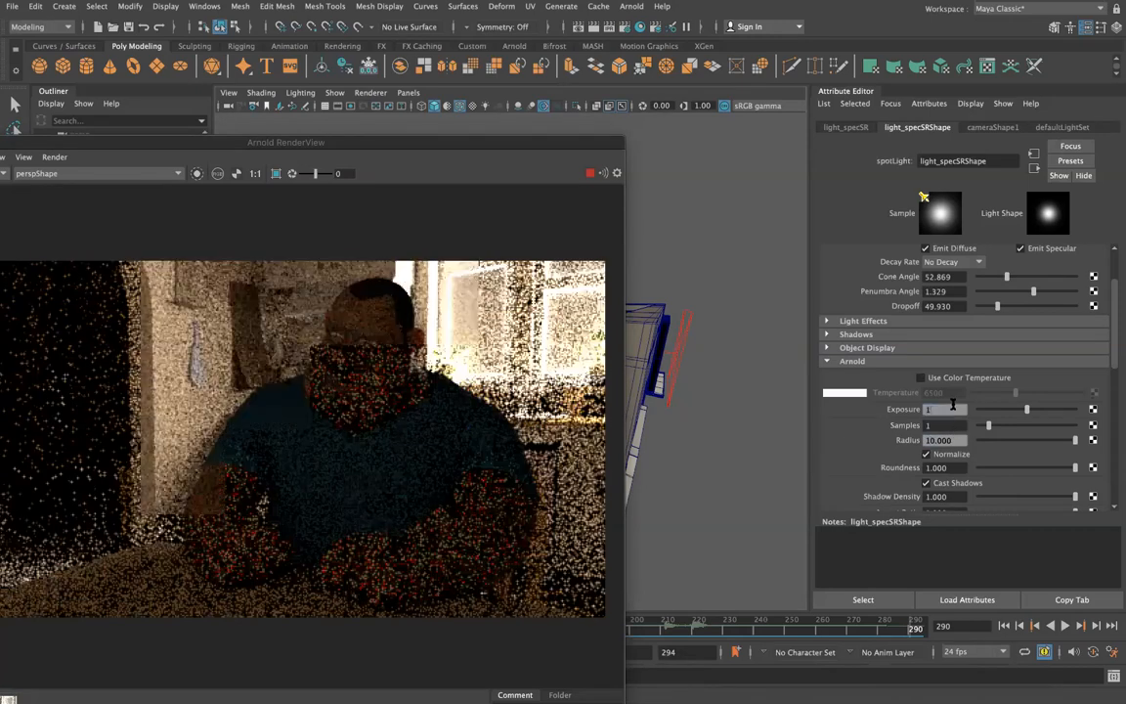
text(0)
key(Return)
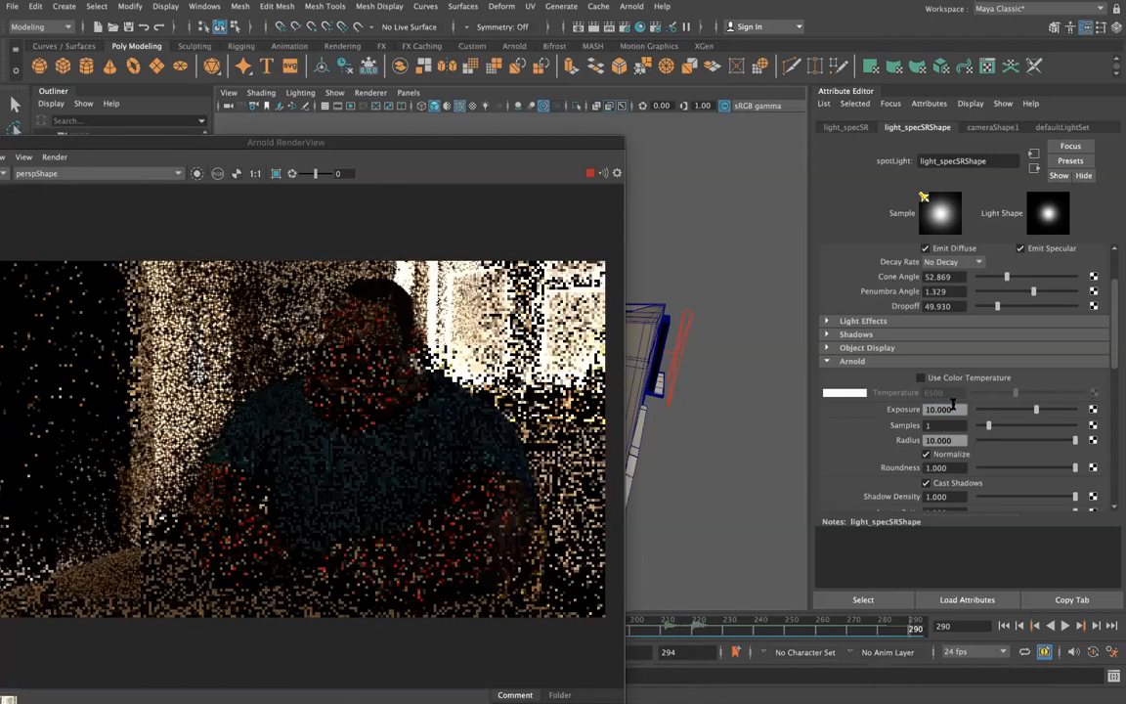
drag(1037, 411, 1061, 413)
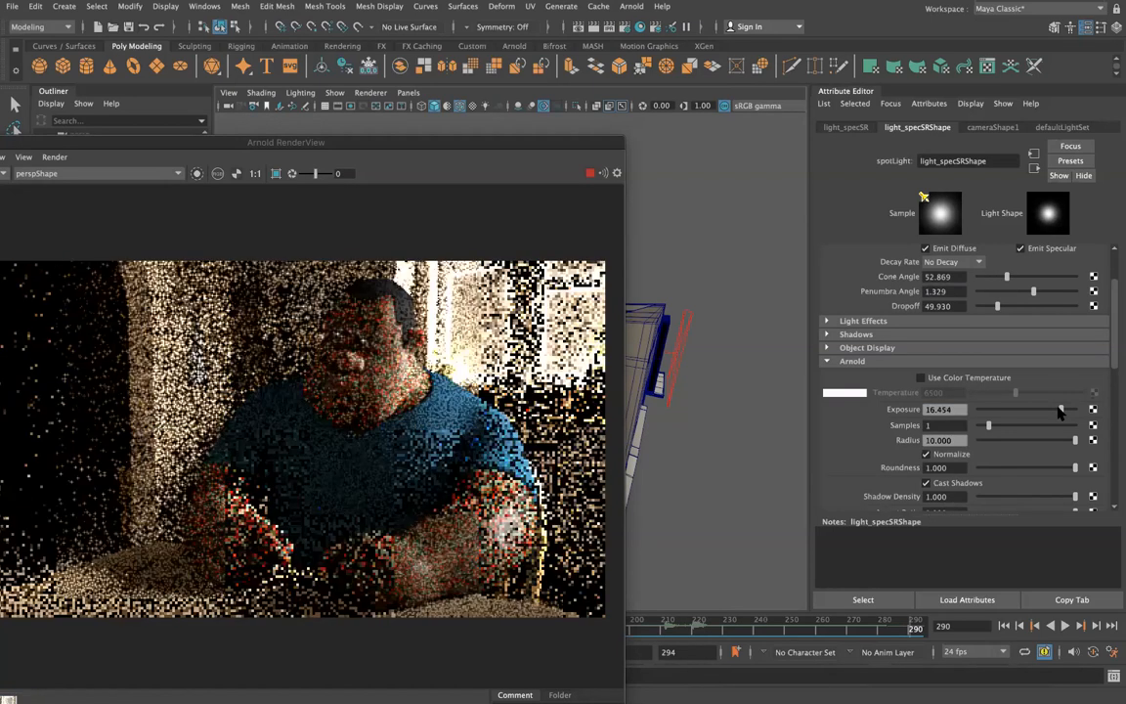
Reposition light_specSR while looking through it, keeping the seated character inside its cone and checking the arm highlights in the live render.
drag(515, 146, 324, 155)
mouse_move(600, 334)
alt+mouse_down()
mouse_move(600, 323)
mouse_move(631, 327)
mouse_move(586, 326)
alt+mouse_up()
scroll(607, 325, up, 5)
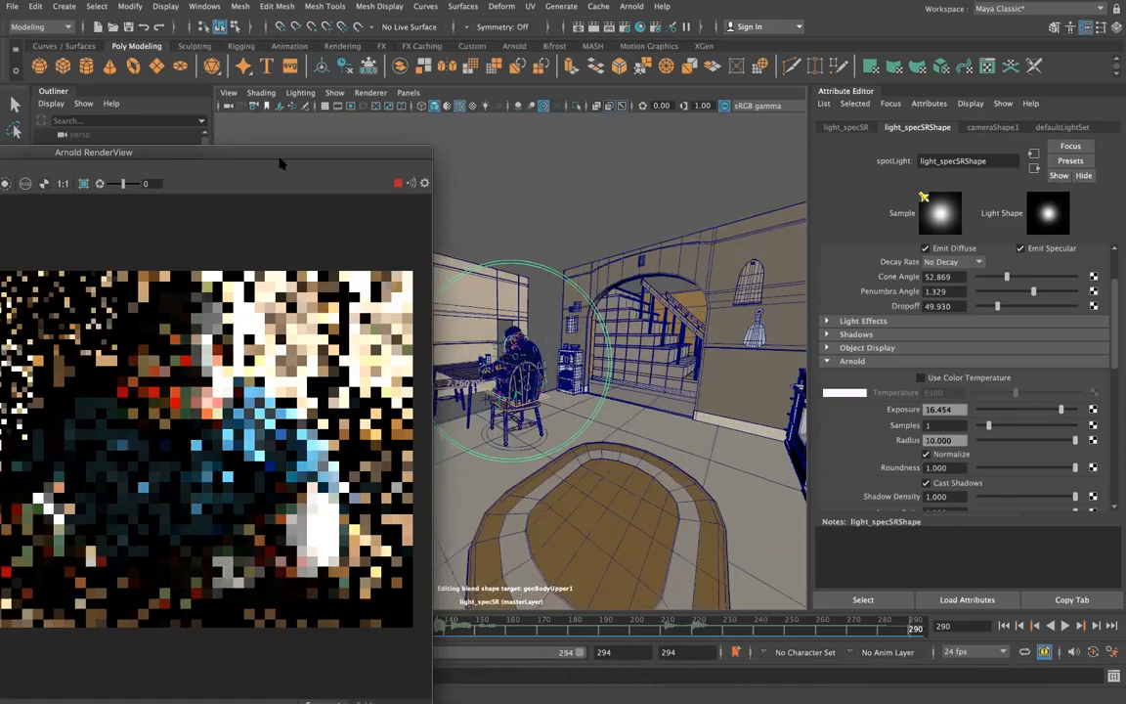
drag(279, 163, 362, 108)
drag(470, 240, 487, 230)
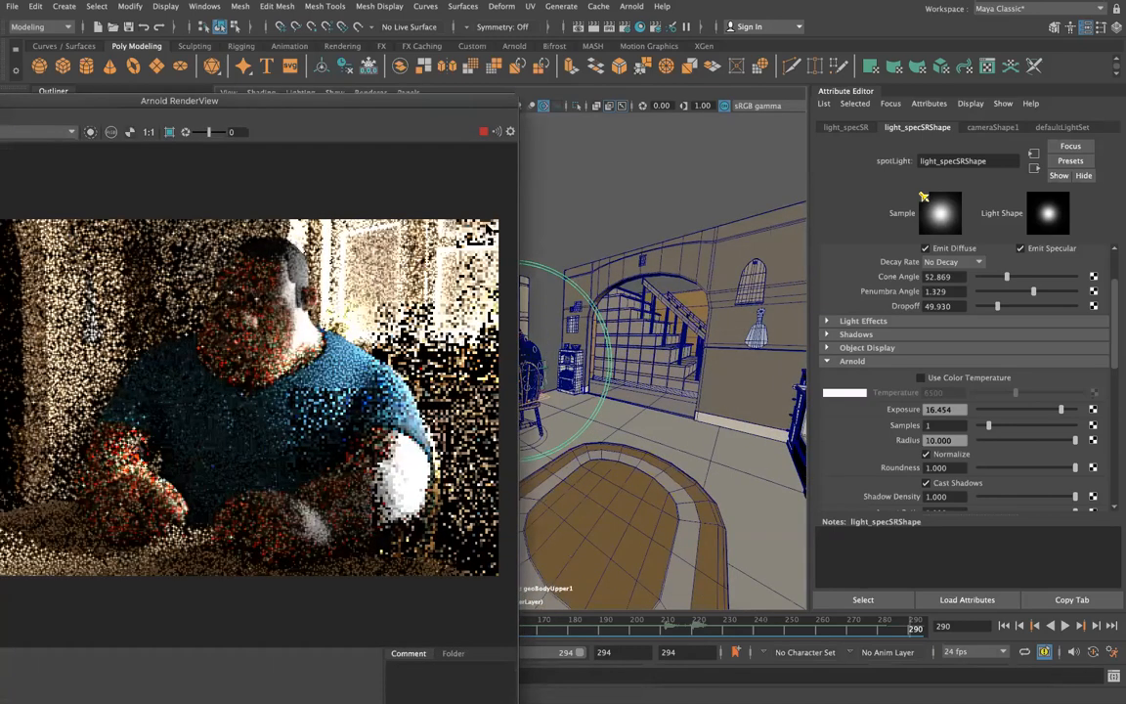
drag(389, 101, 274, 125)
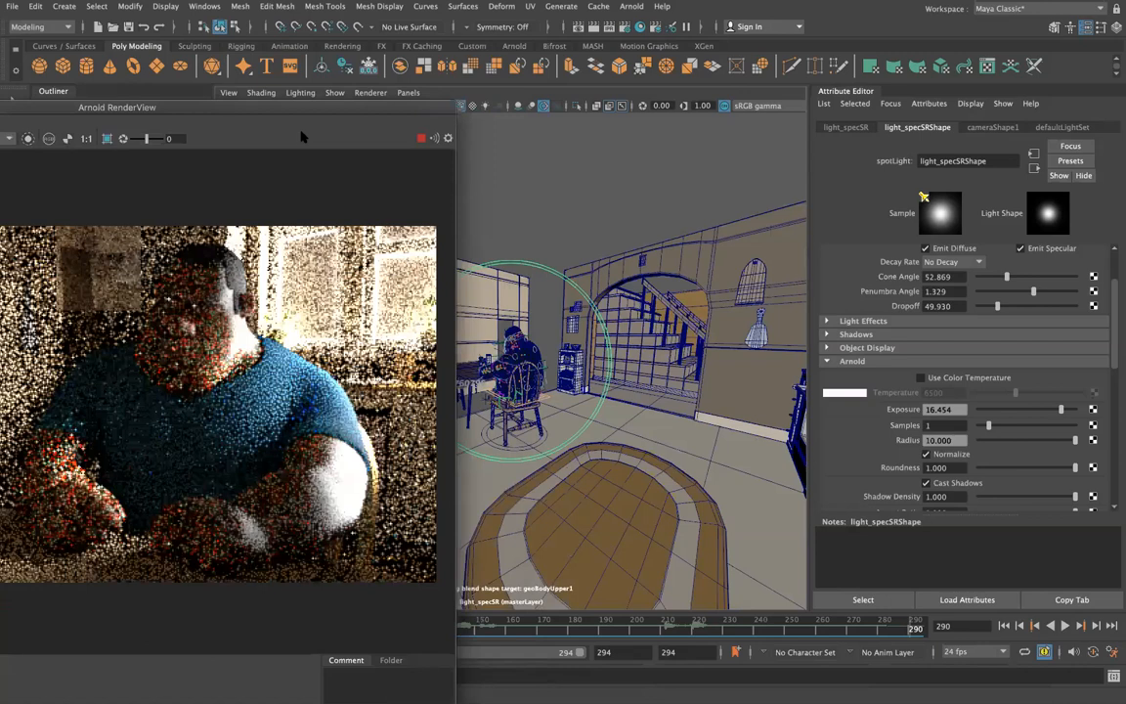
mouse_move(547, 355)
alt+mouse_down()
mouse_move(554, 369)
mouse_move(500, 348)
mouse_move(549, 387)
alt+mouse_up()
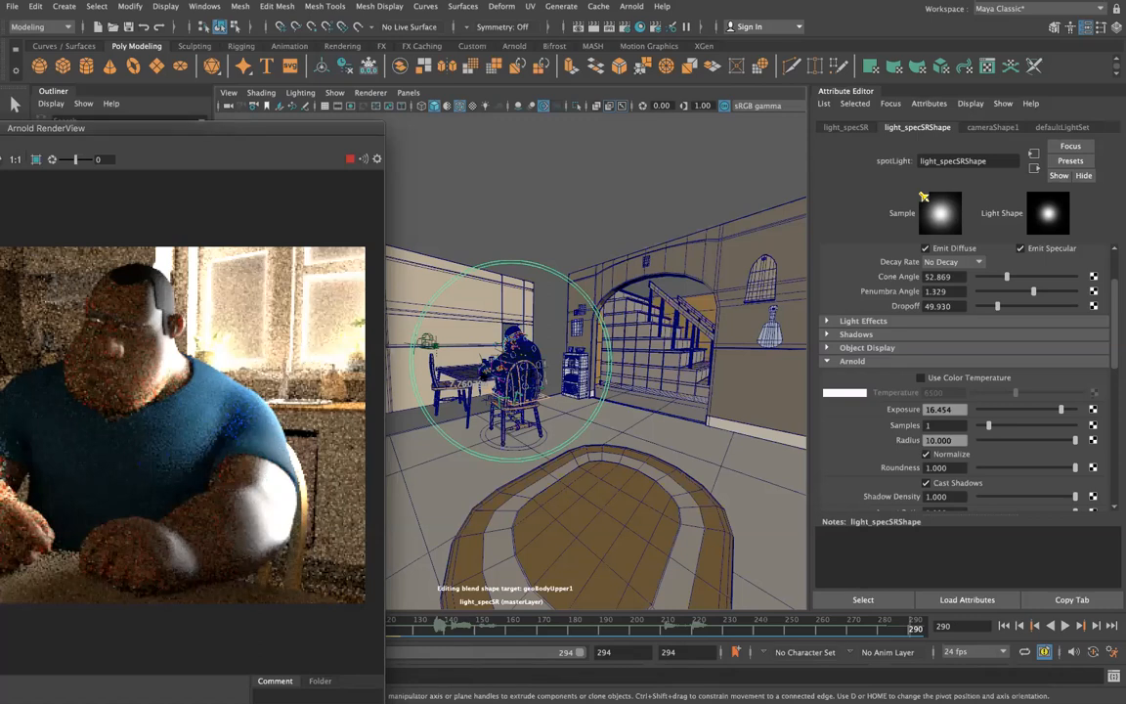
alt+drag(597, 363, 622, 362)
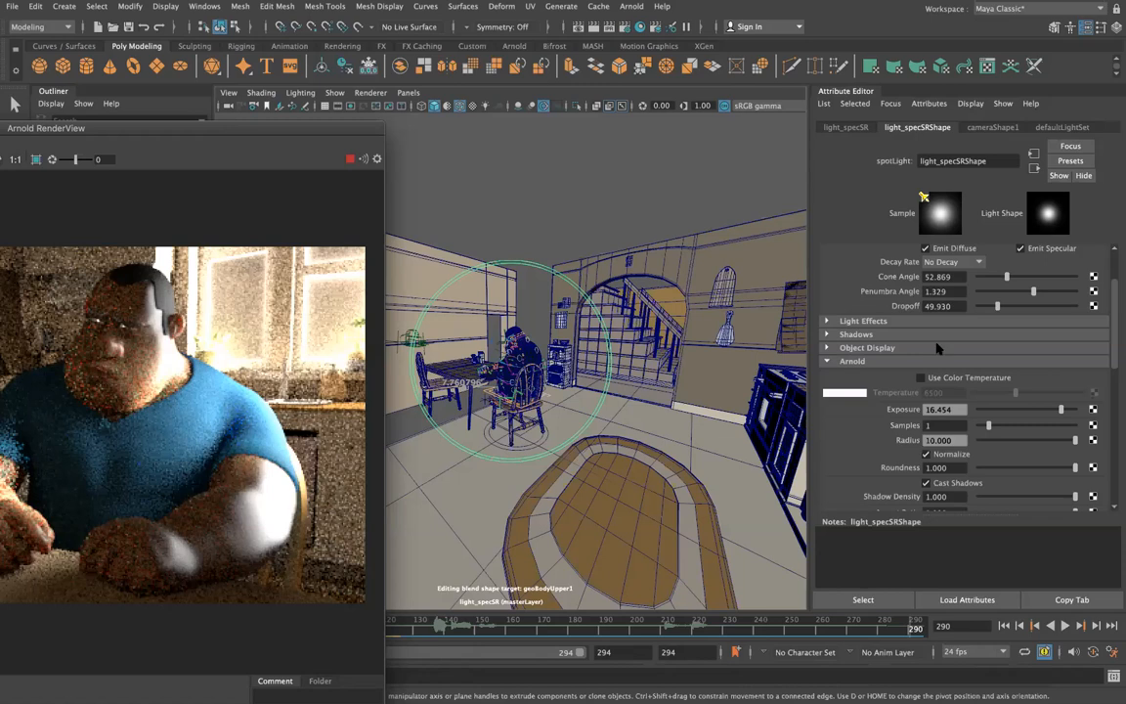
Set the Arnold diffuse visibility of light_specSR to 0 and lower its exposure to about 13.79.
scroll(880, 342, down, 3)
scroll(973, 379, down, 6)
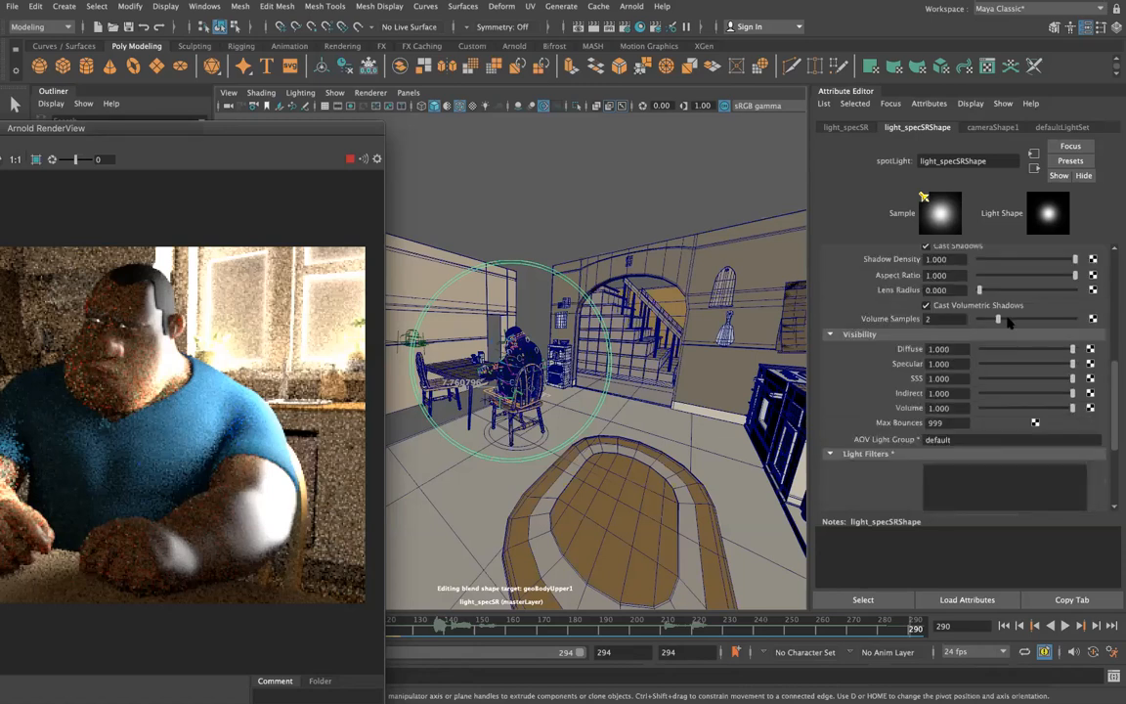
mouse_move(939, 324)
ctrl+mouse_down()
mouse_move(950, 331)
mouse_move(929, 331)
ctrl+mouse_up()
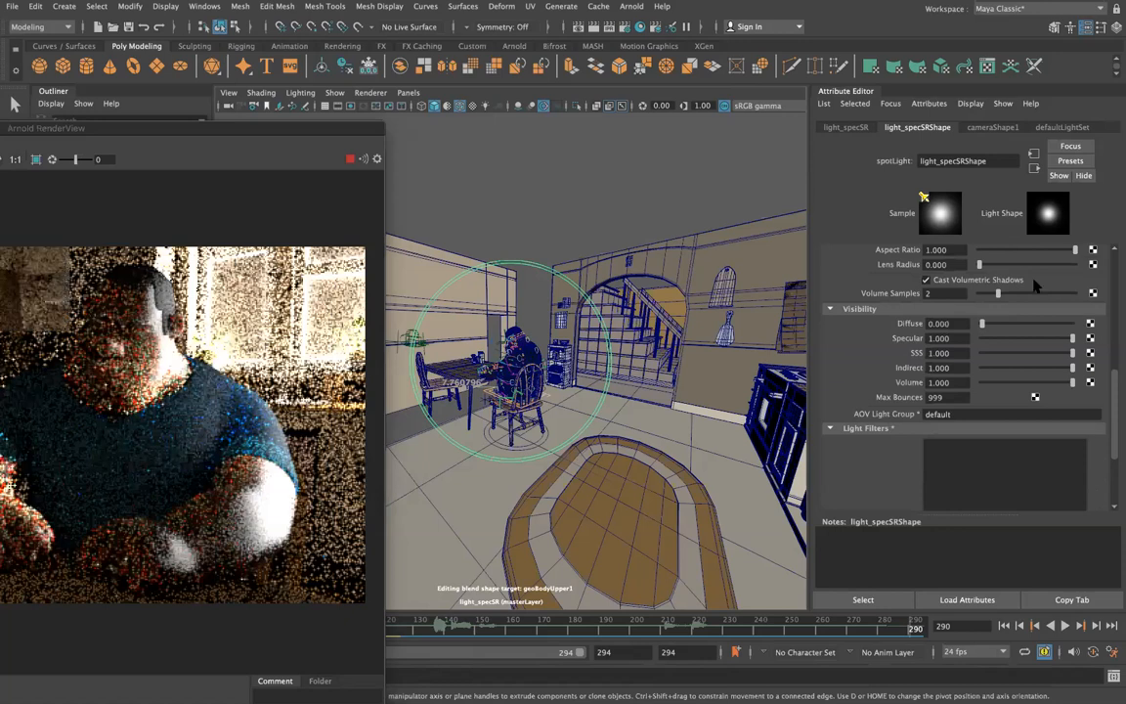
scroll(1046, 301, up, 4)
scroll(1048, 306, up, 2)
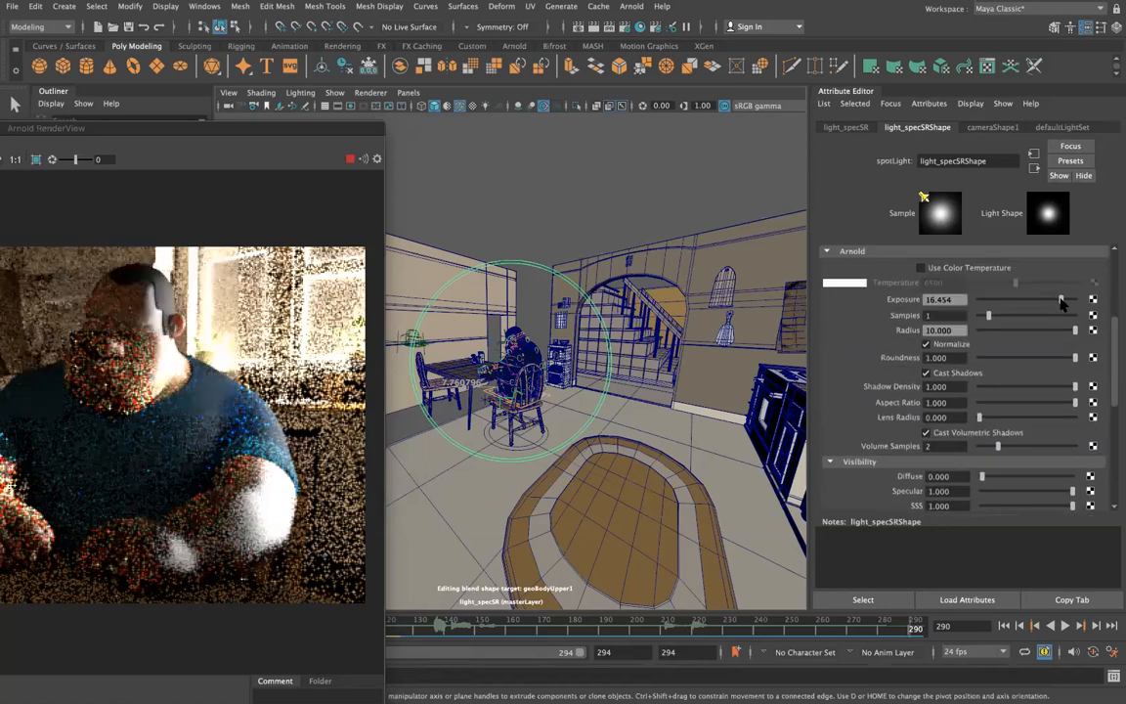
drag(1056, 302, 1049, 309)
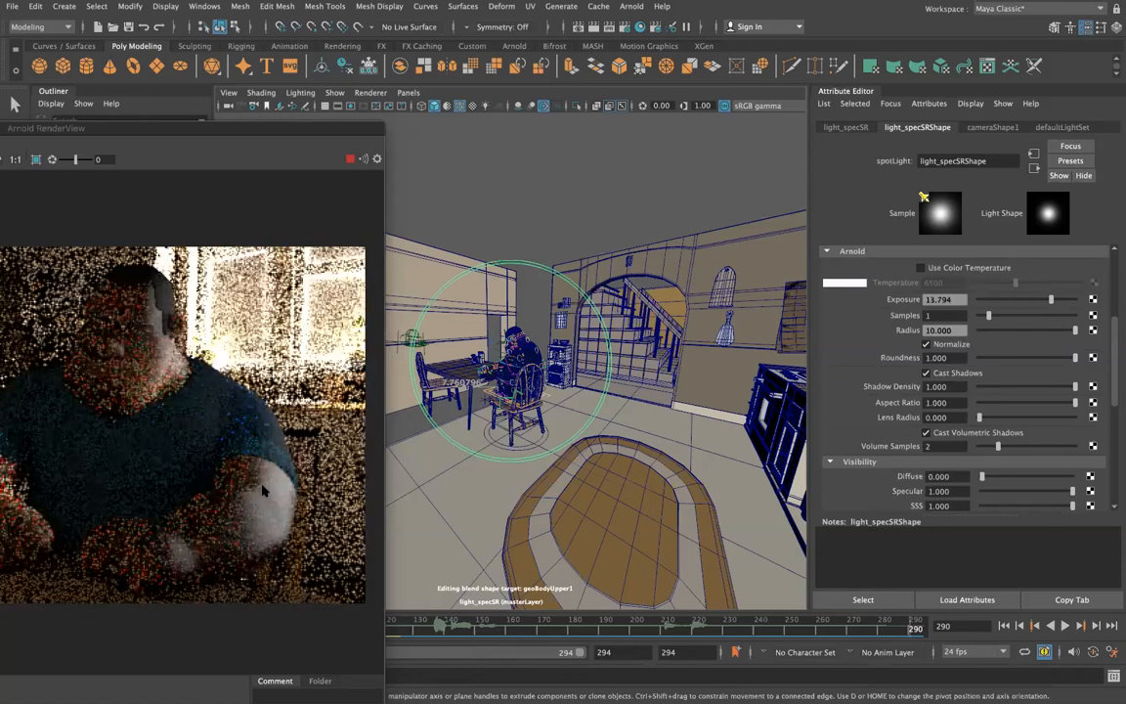
Shift light_specSR around the seated character and test its Arnold radius at 1, 3 and 5.
mouse_move(518, 372)
alt+mouse_down()
mouse_move(534, 416)
mouse_move(528, 376)
alt+mouse_up()
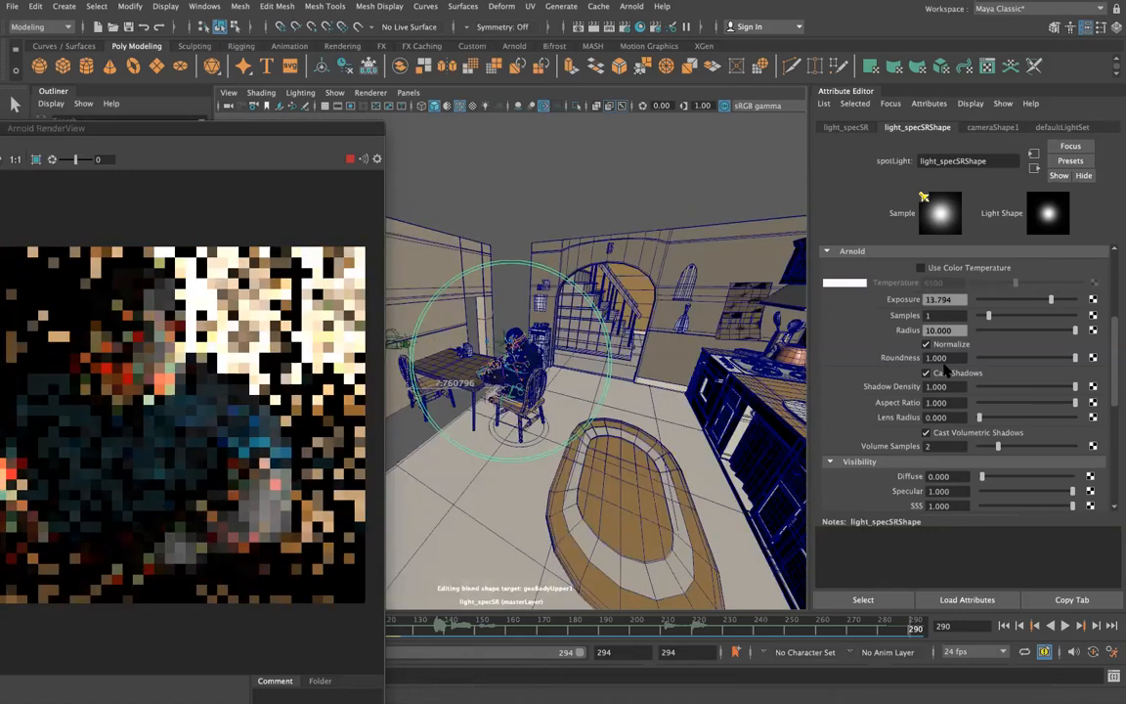
click(955, 331)
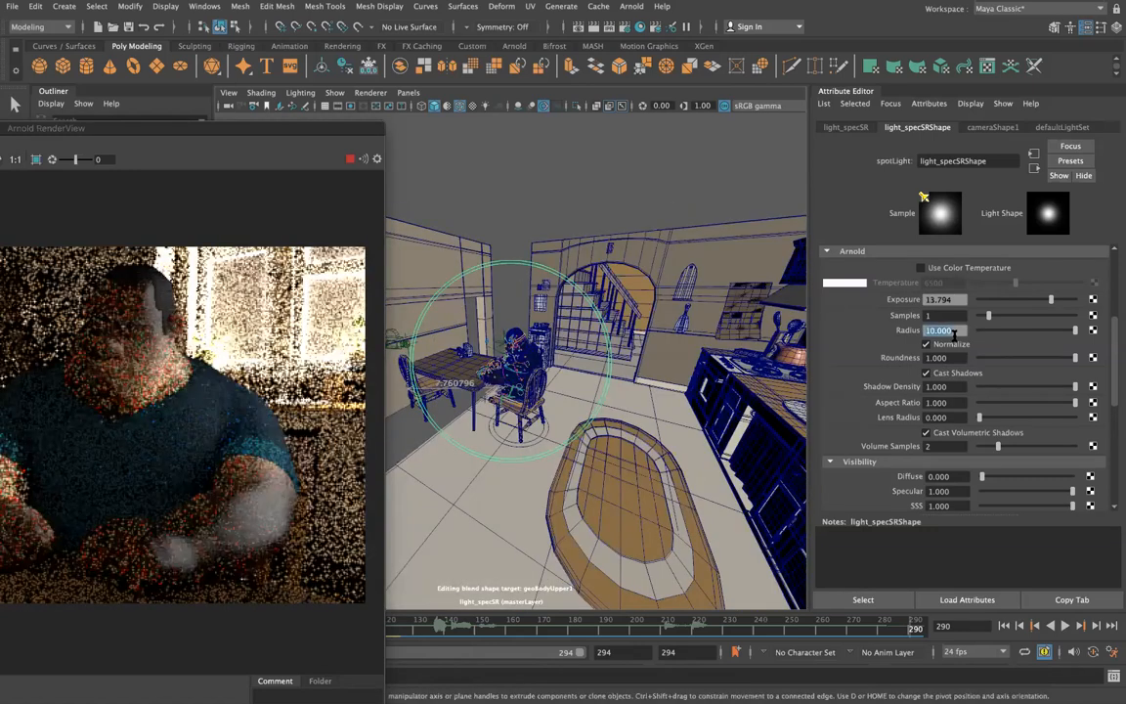
text(1)
key(Return)
click(954, 331)
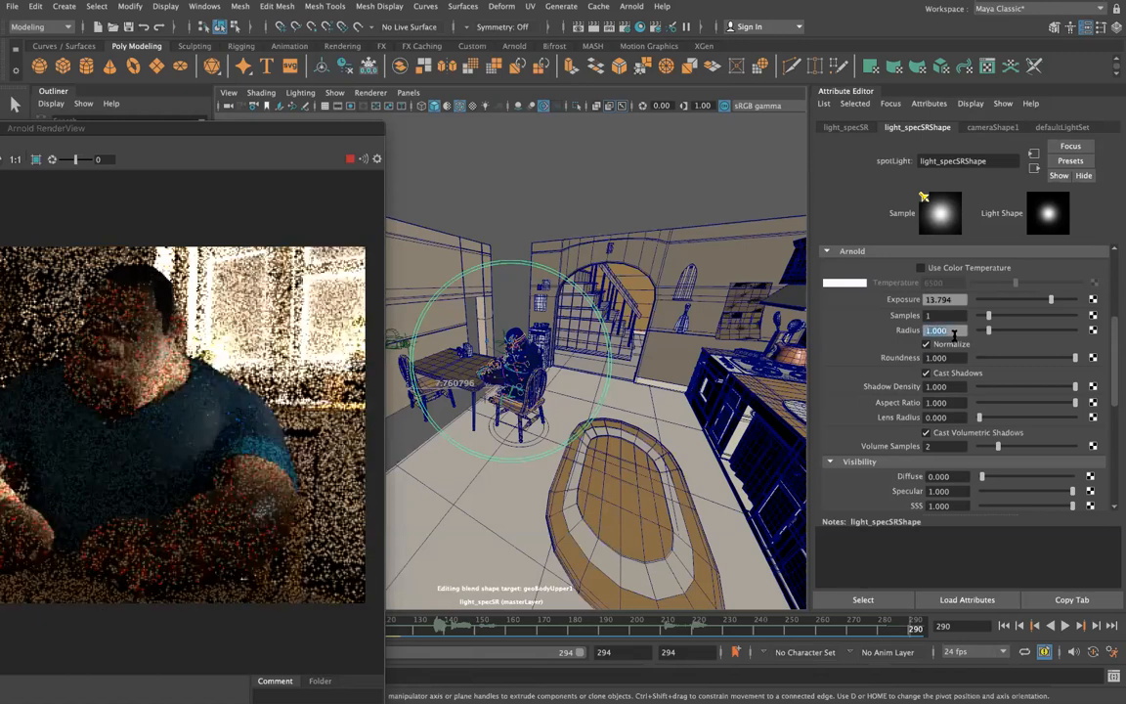
text(3)
key(Return)
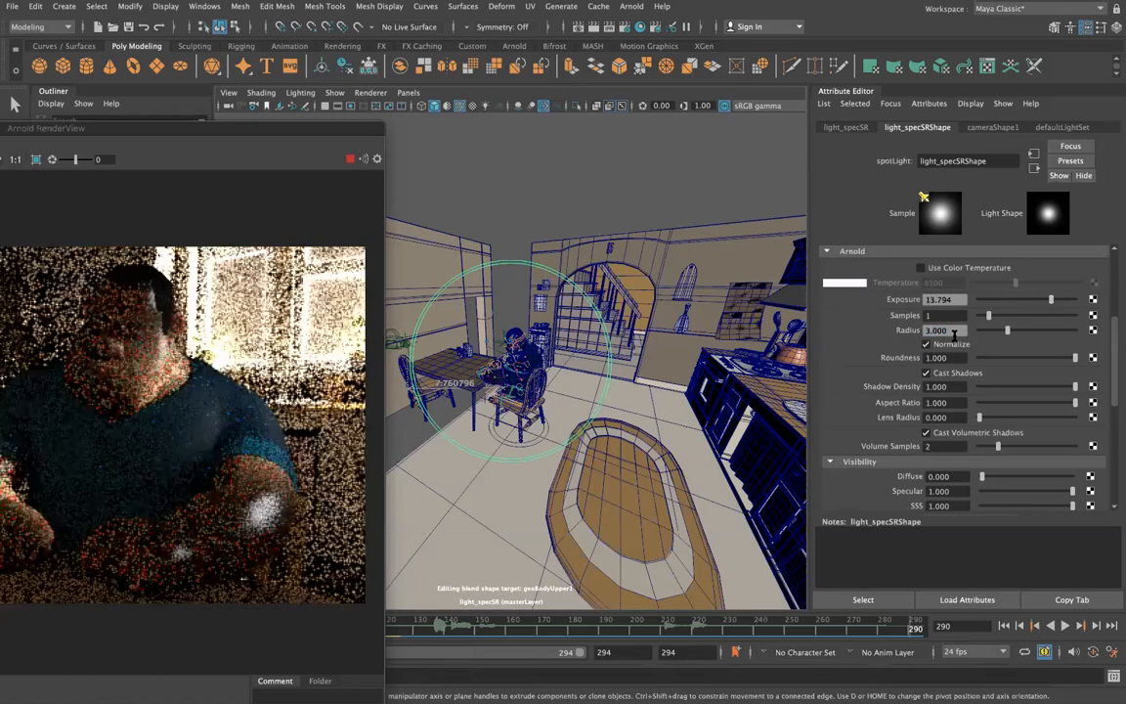
text(5)
key(Return)
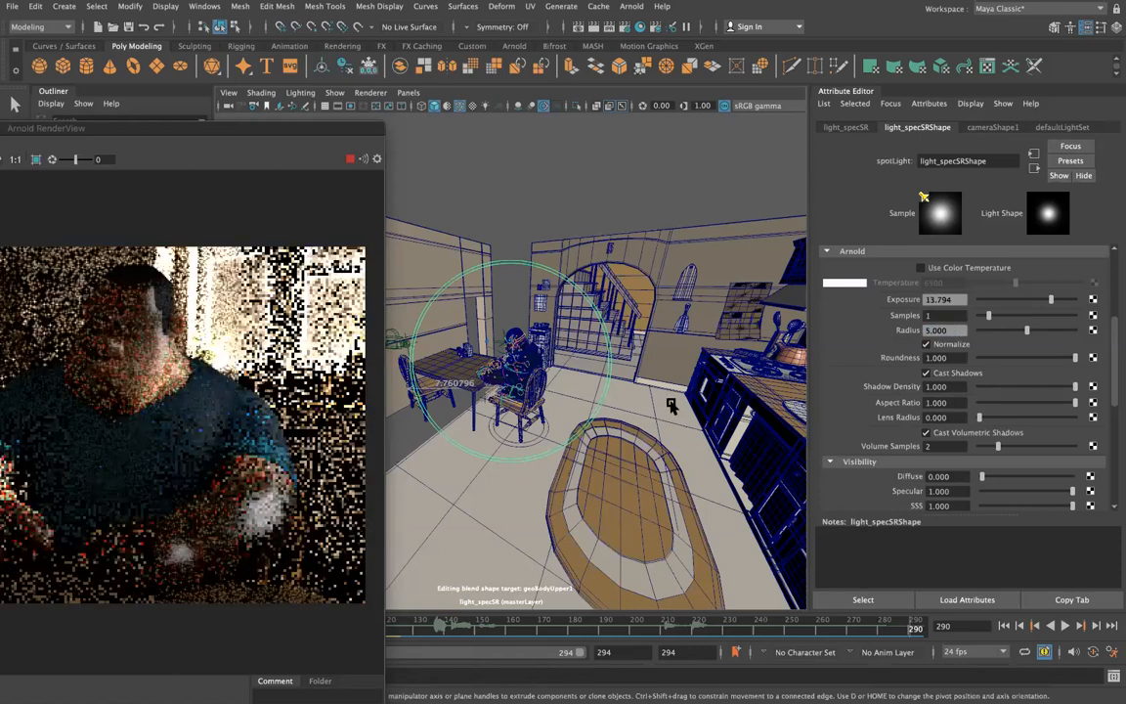
Pull light_specSR farther back across the kitchen, keeping it aimed at the character, and store a snapshot of the render.
alt+drag(670, 406, 673, 407)
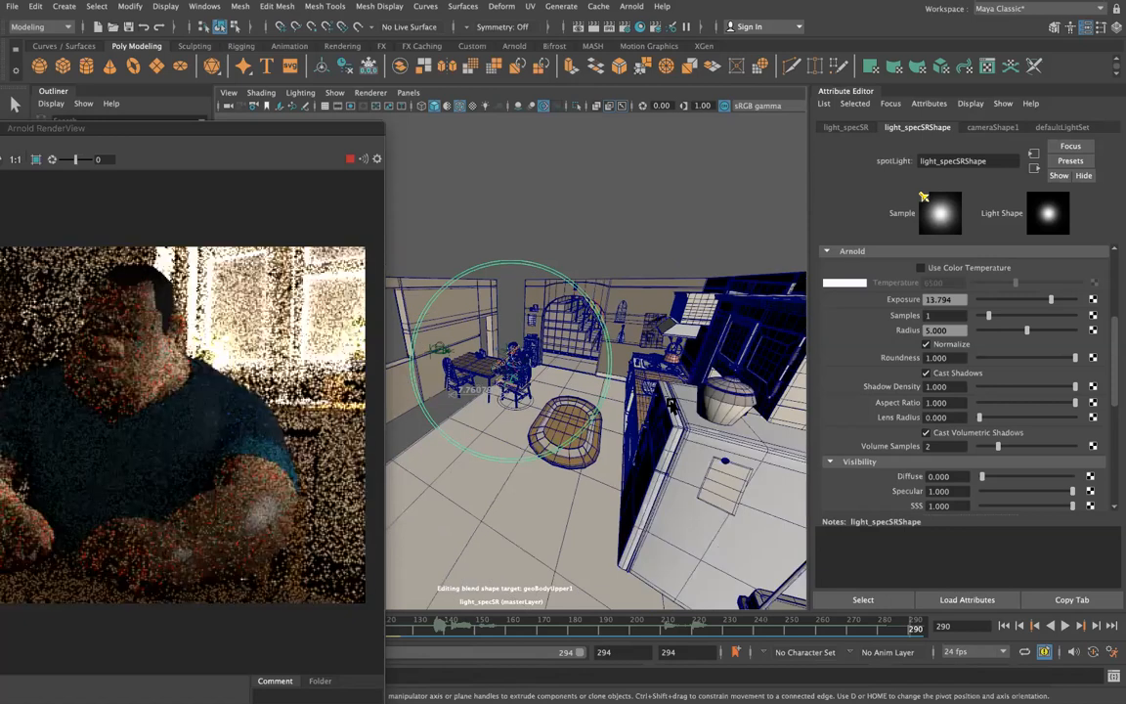
alt+drag(615, 362, 591, 353)
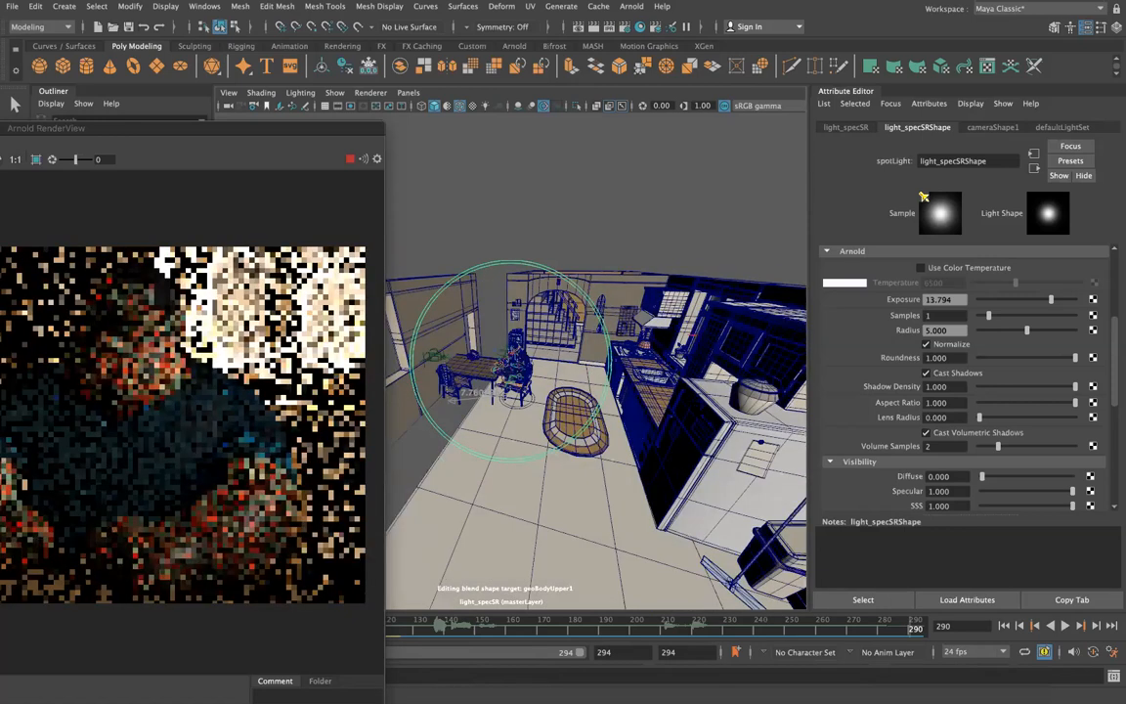
mouse_move(664, 395)
alt+mouse_down()
mouse_move(642, 387)
mouse_move(678, 388)
alt+mouse_up()
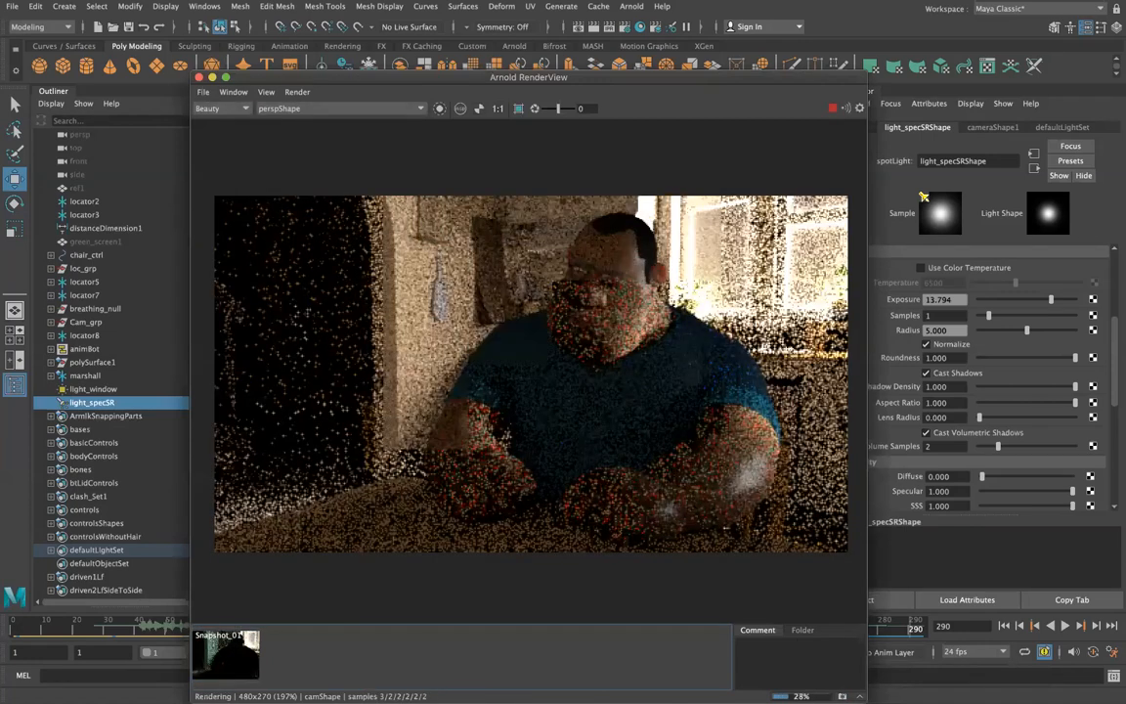
key(ctrl+e)
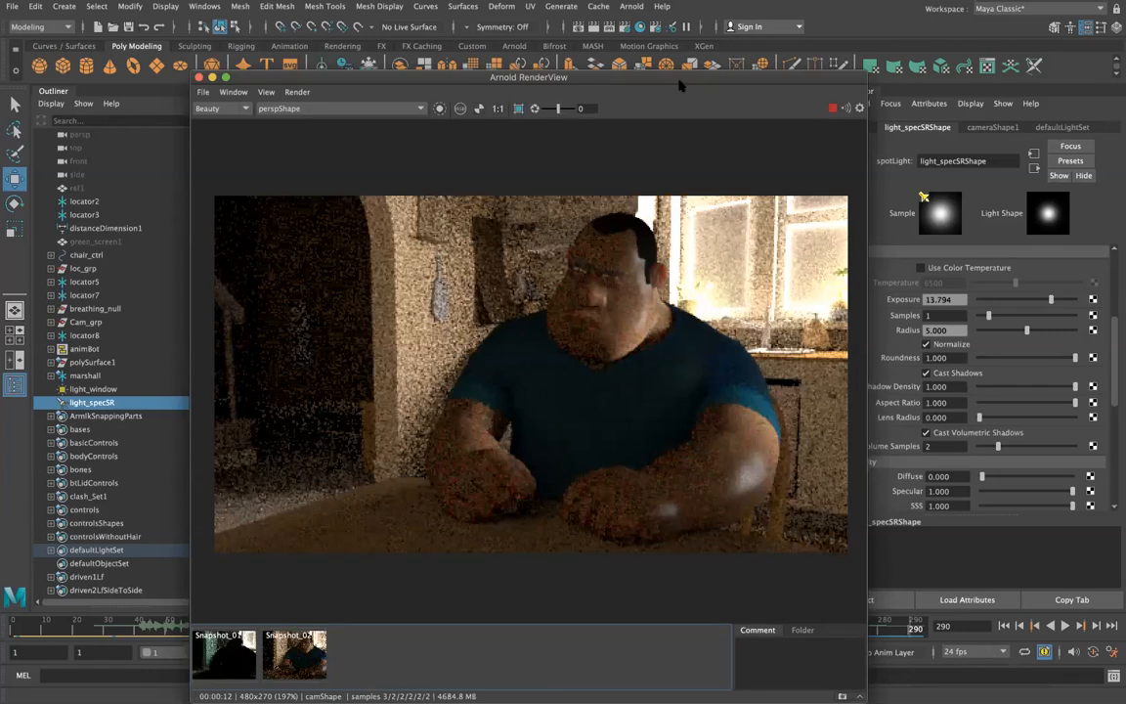
Raise light_specSR to look down on the character from about -9.4, 19.4, -13.9, with a rotation of about -40.2, -148, 0.
drag(716, 78, 255, 123)
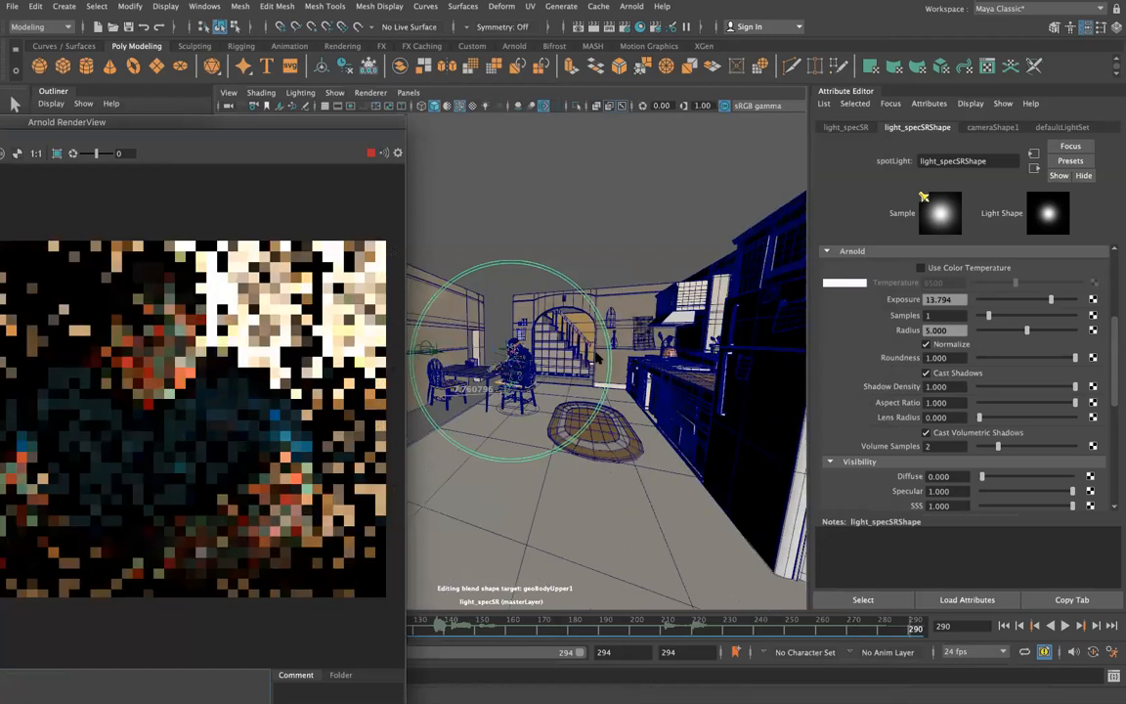
alt+drag(601, 361, 573, 391)
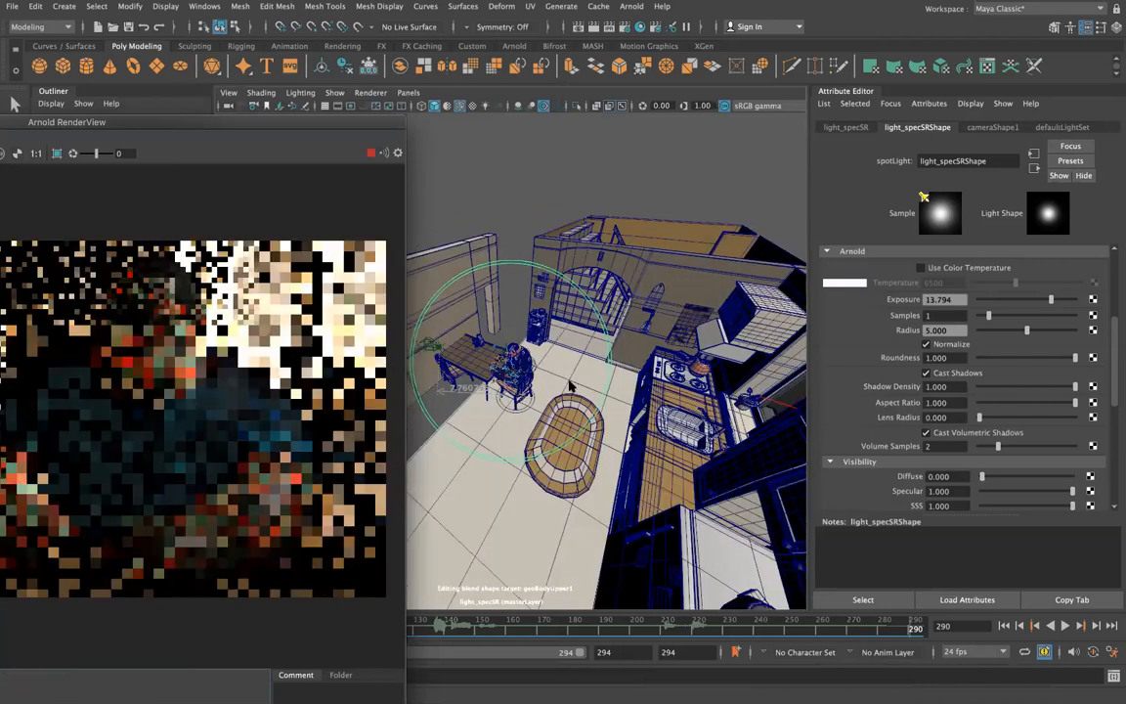
drag(192, 116, 396, 26)
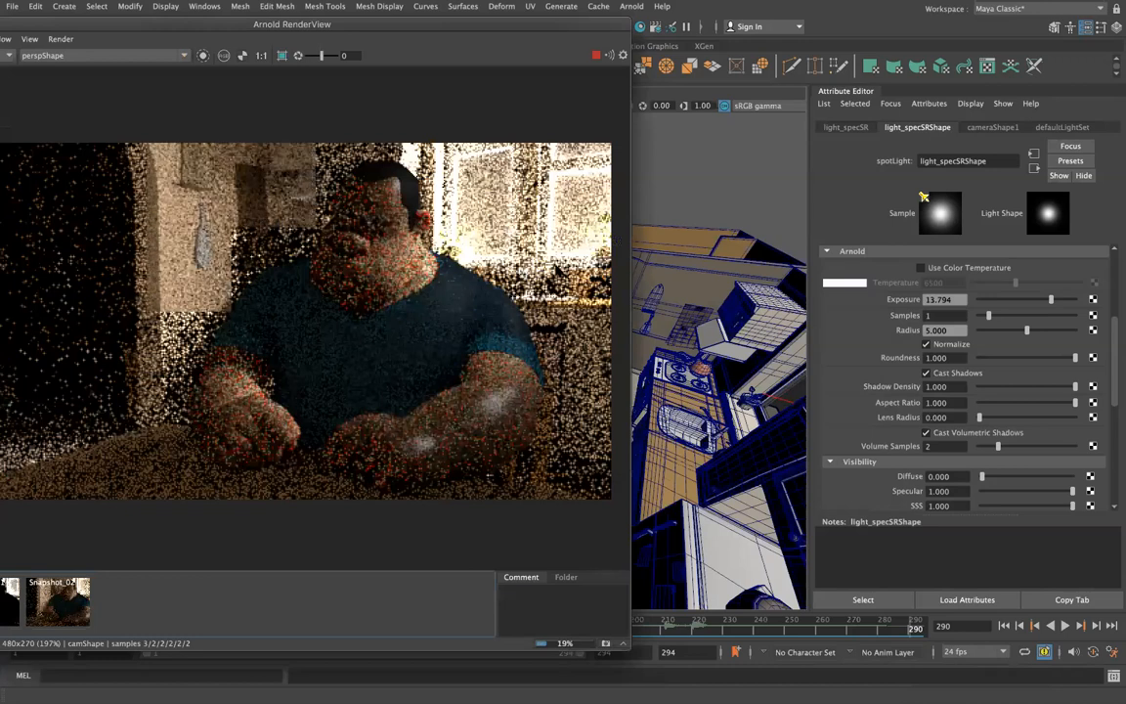
Compare the Arnold radius of light_specSR at 3 and 10, and settle on 7.
click(949, 329)
text(3)
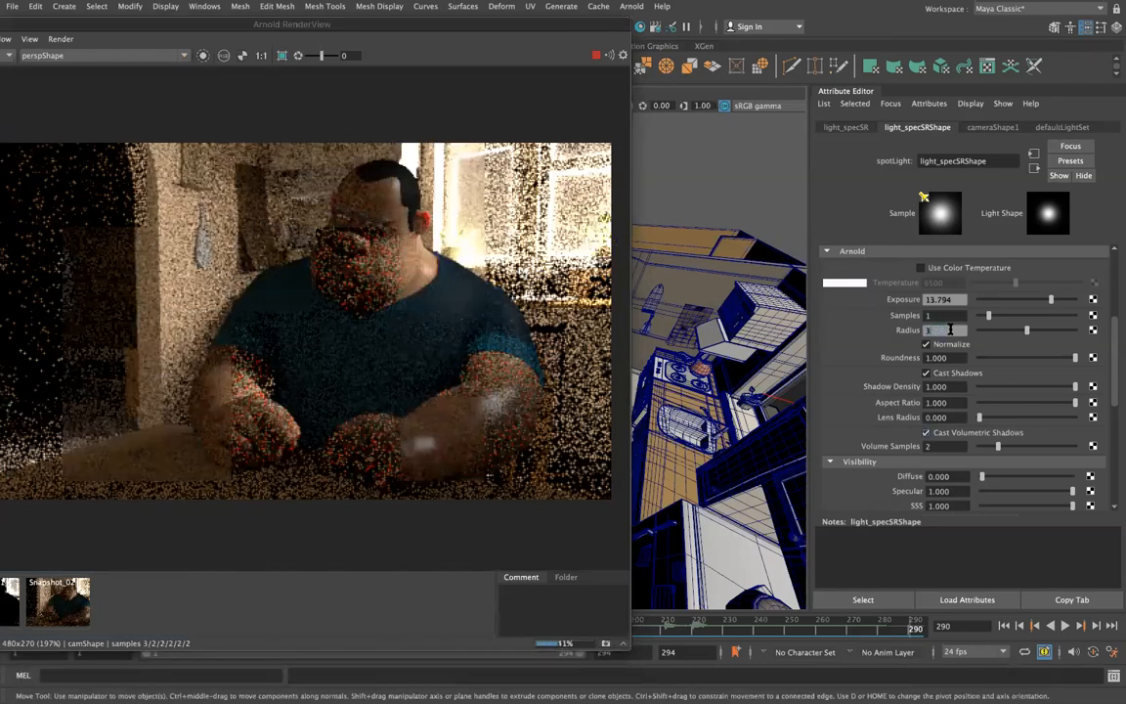
key(Return)
click(949, 330)
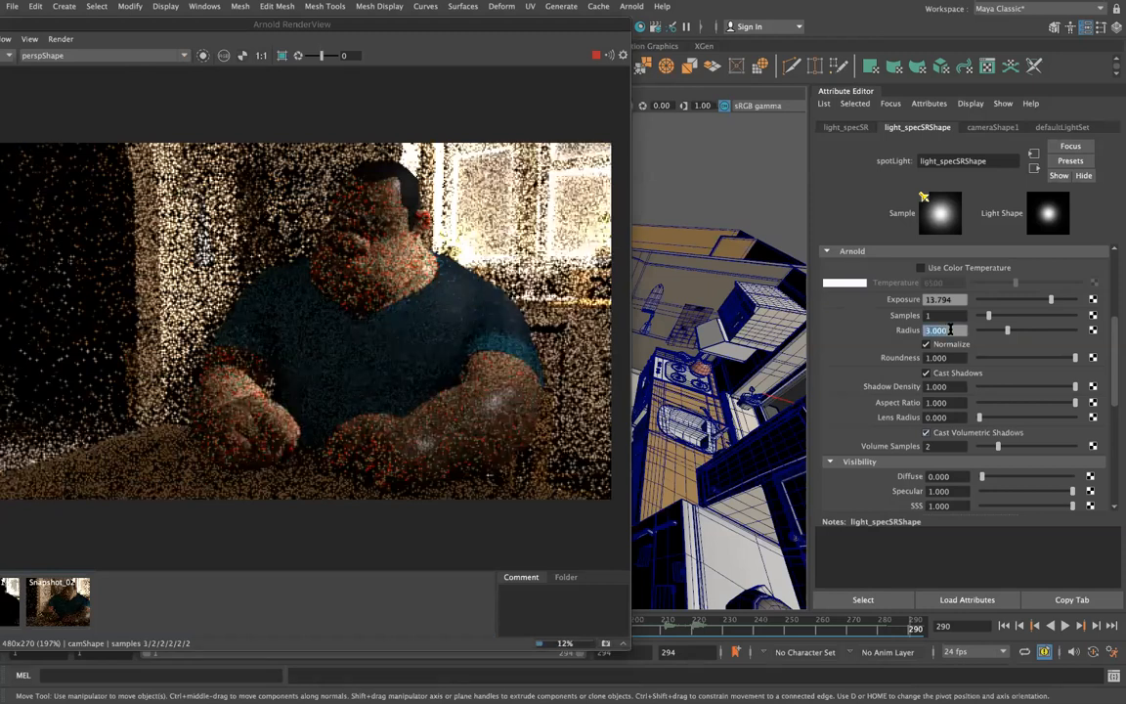
text(10)
key(Return)
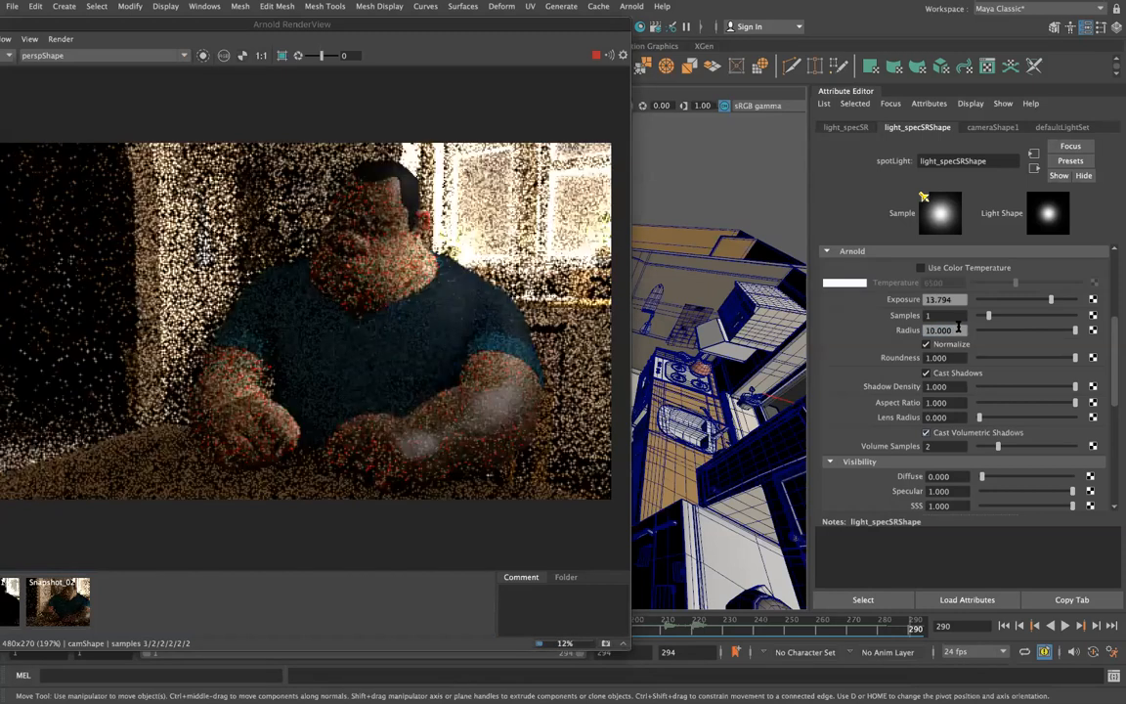
click(957, 329)
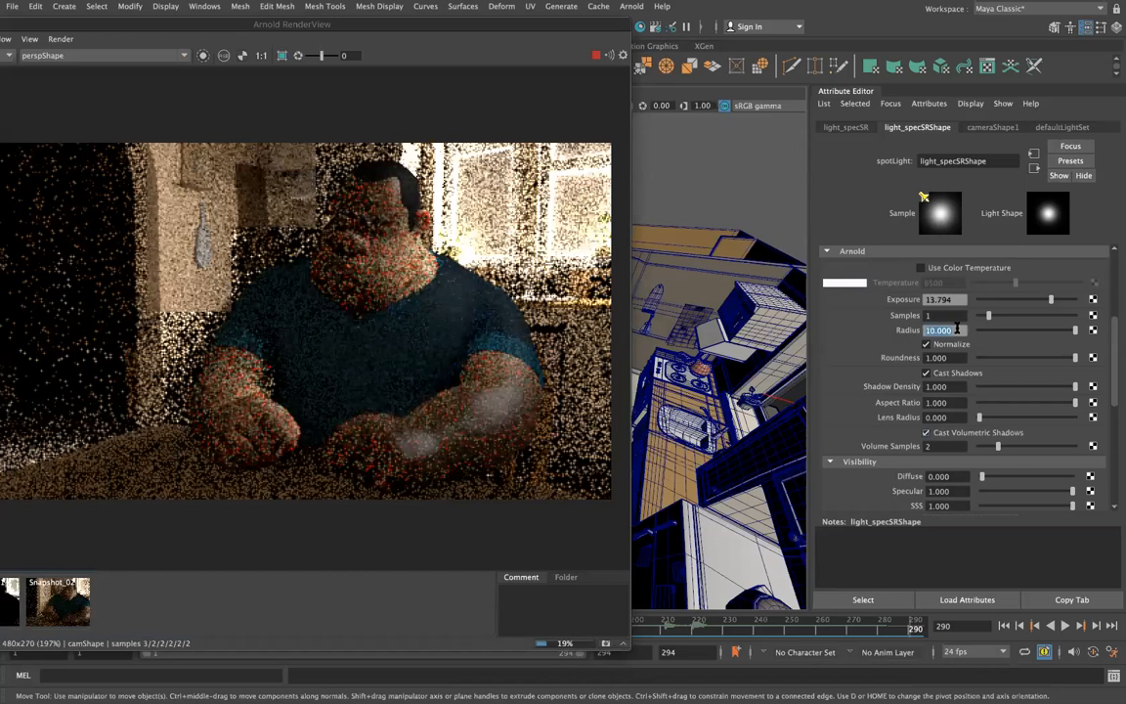
text(7)
key(Return)
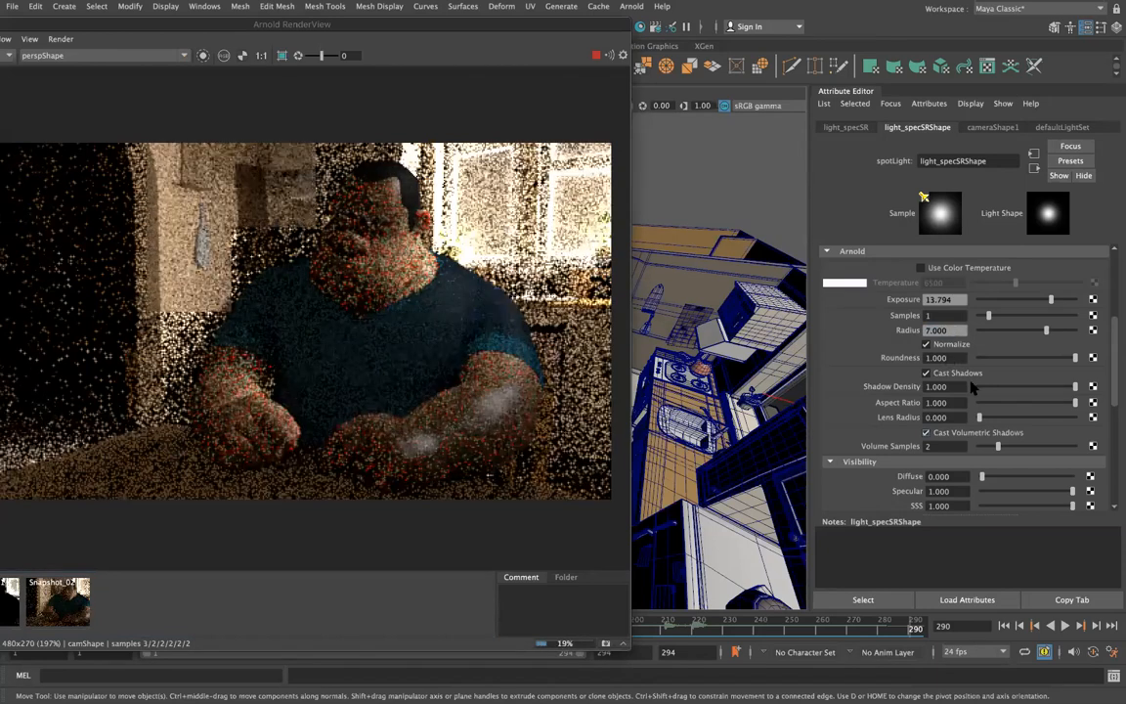
Lower the Arnold exposure of light_specSR to about 10.96 and raise it to 12.
scroll(973, 389, down, 2)
scroll(987, 320, up, 2)
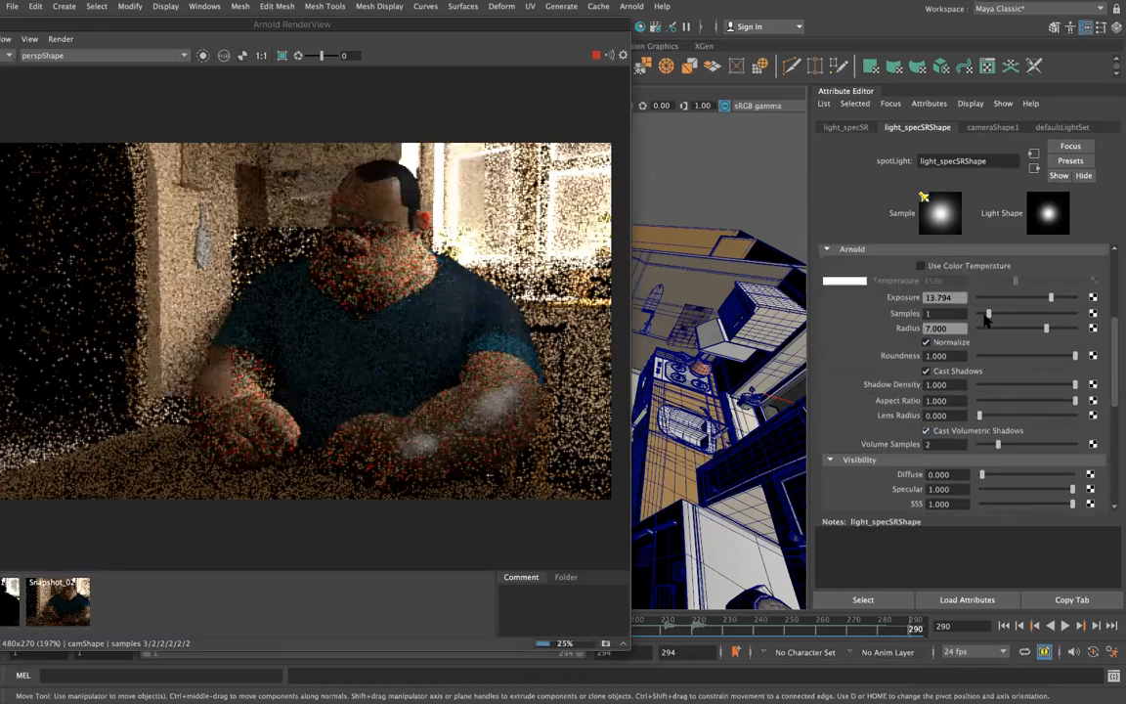
drag(1051, 300, 1041, 301)
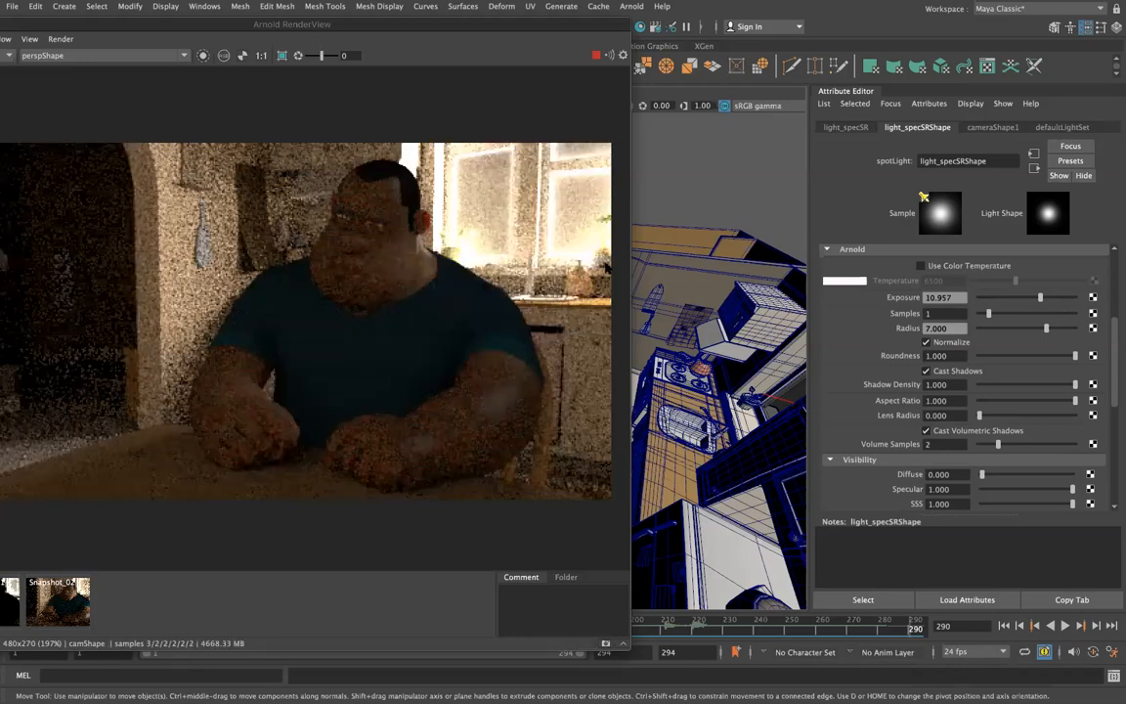
click(945, 297)
text(12)
key(Return)
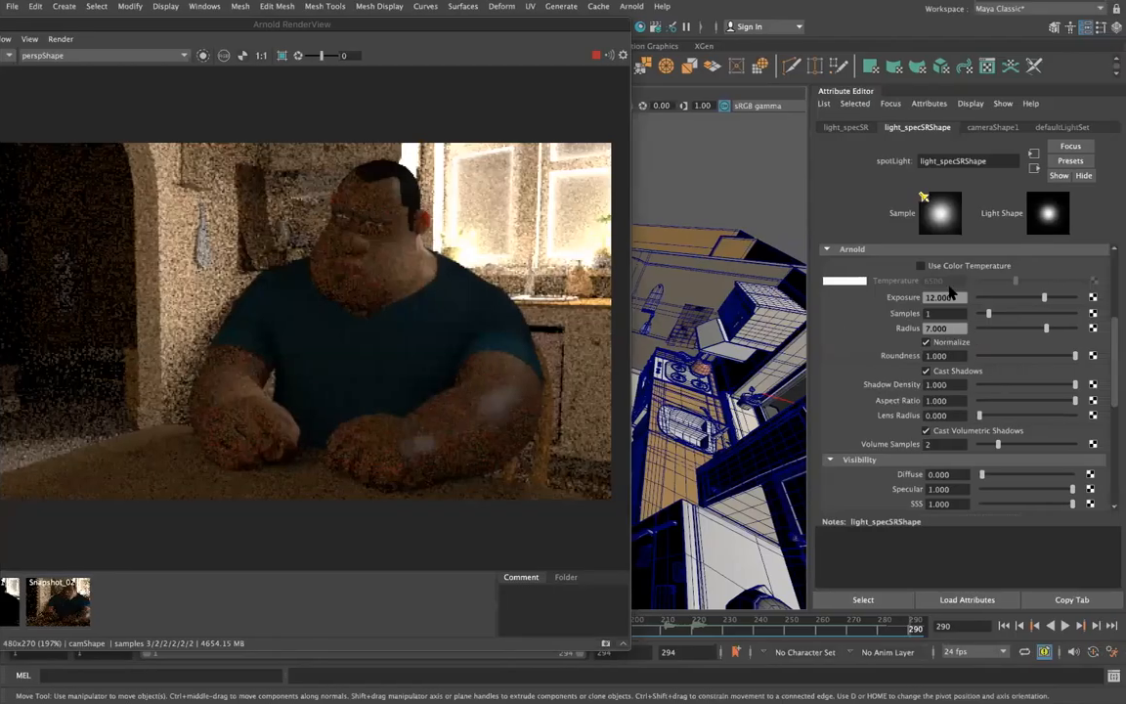
Enable color temperature on light_specSR and set it to 7072 for a slightly cooler highlight.
click(924, 265)
drag(1024, 280, 1020, 281)
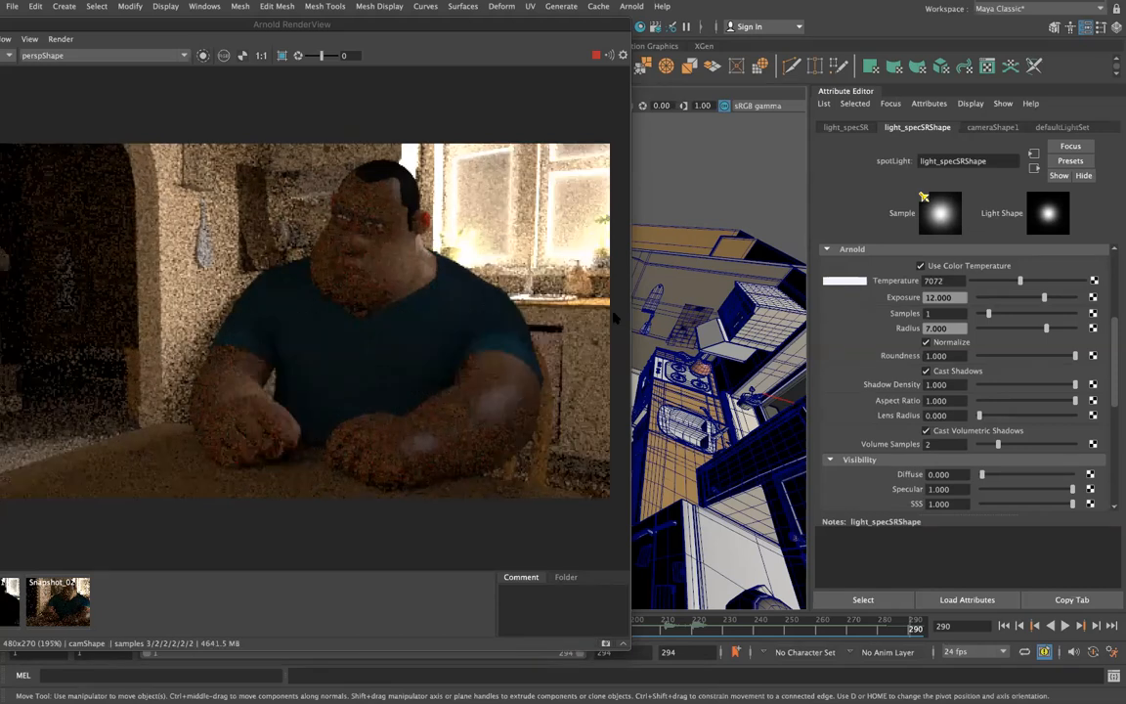
scroll(848, 256, up, 3)
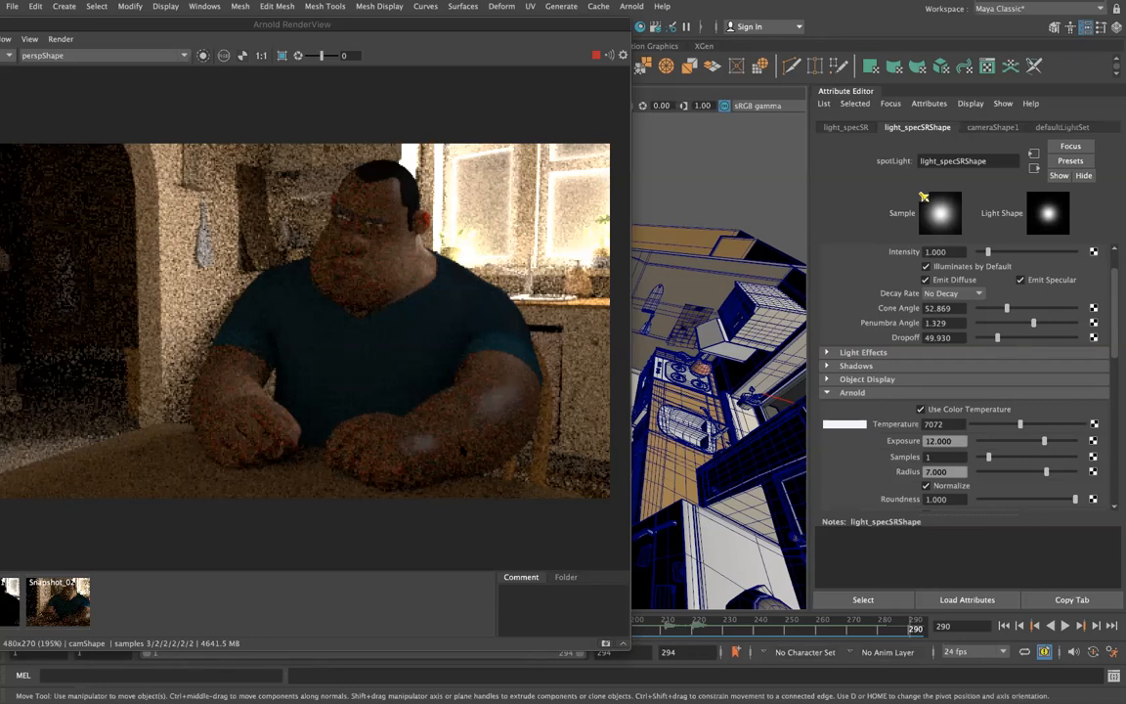
Duplicate light_specSR and rename the copy light_specSL.
drag(441, 28, 171, 144)
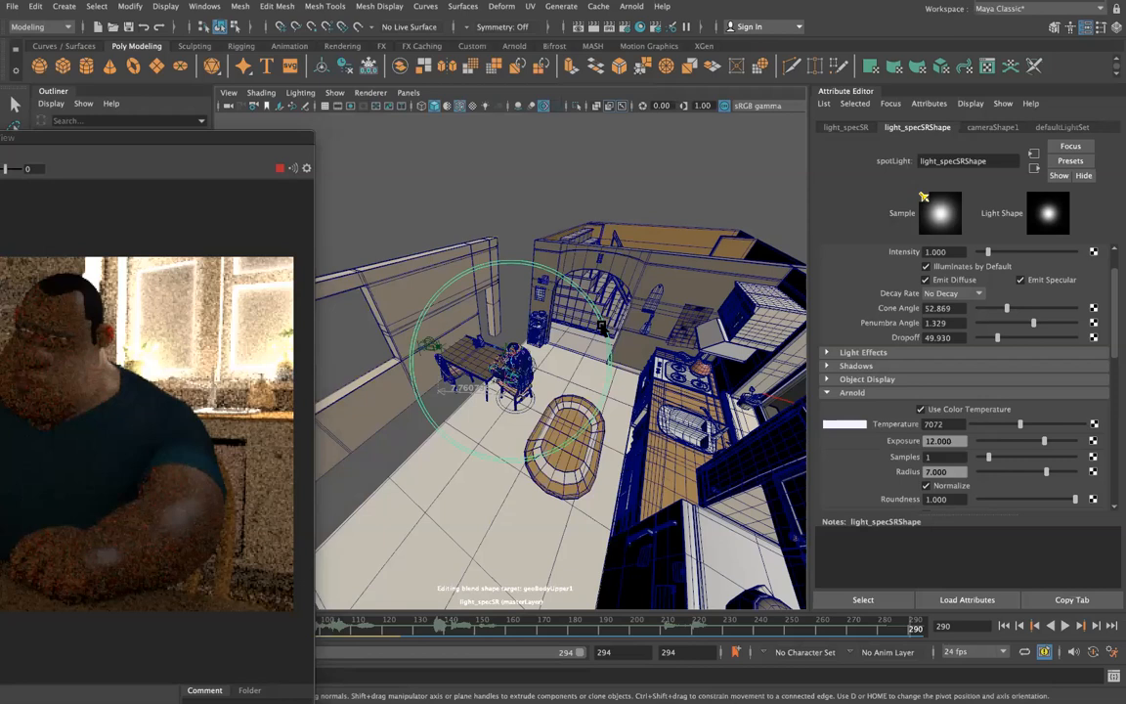
key(ctrl+d)
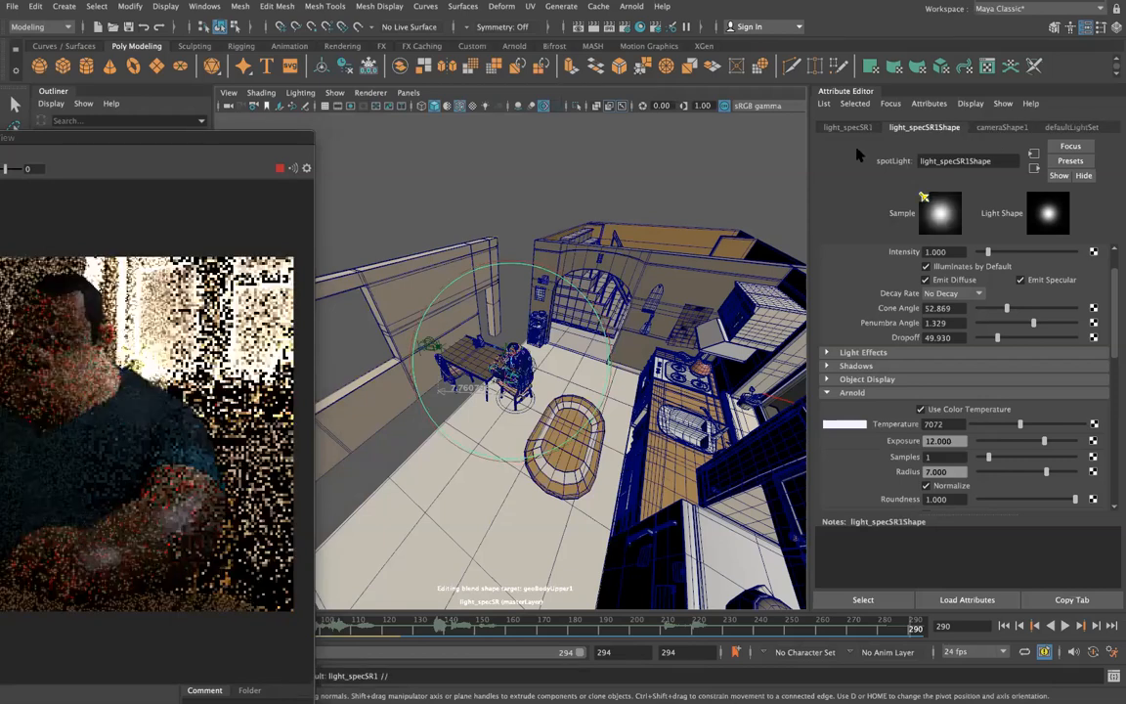
click(850, 128)
click(994, 161)
key(BackSpace)
key(BackSpace)
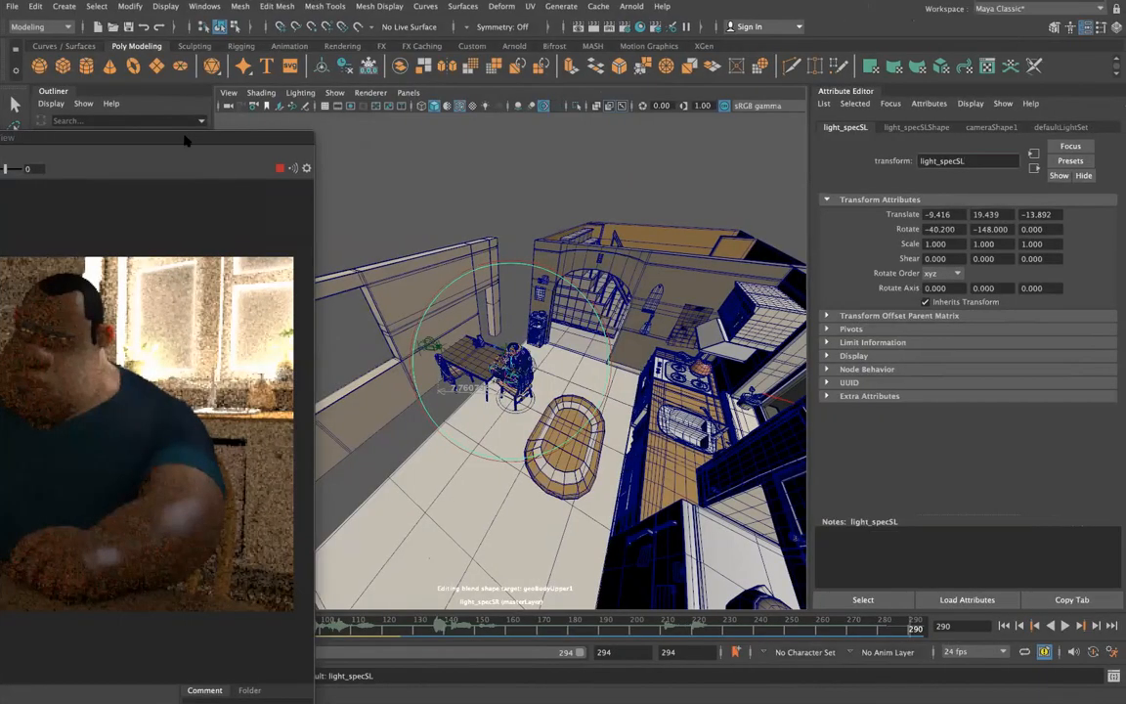
drag(184, 137, 529, 122)
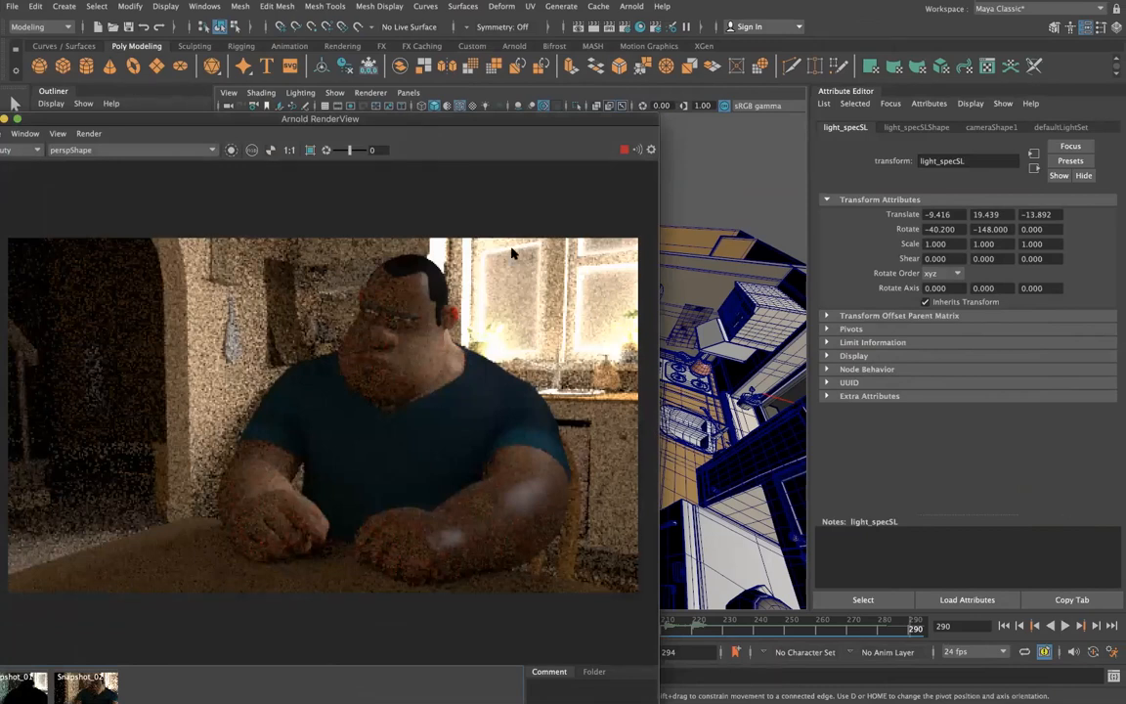
Look through light_specSL and reposition it behind the seated character at about -9.013, 8.318, 9.207, aimed at him.
drag(484, 117, 362, 109)
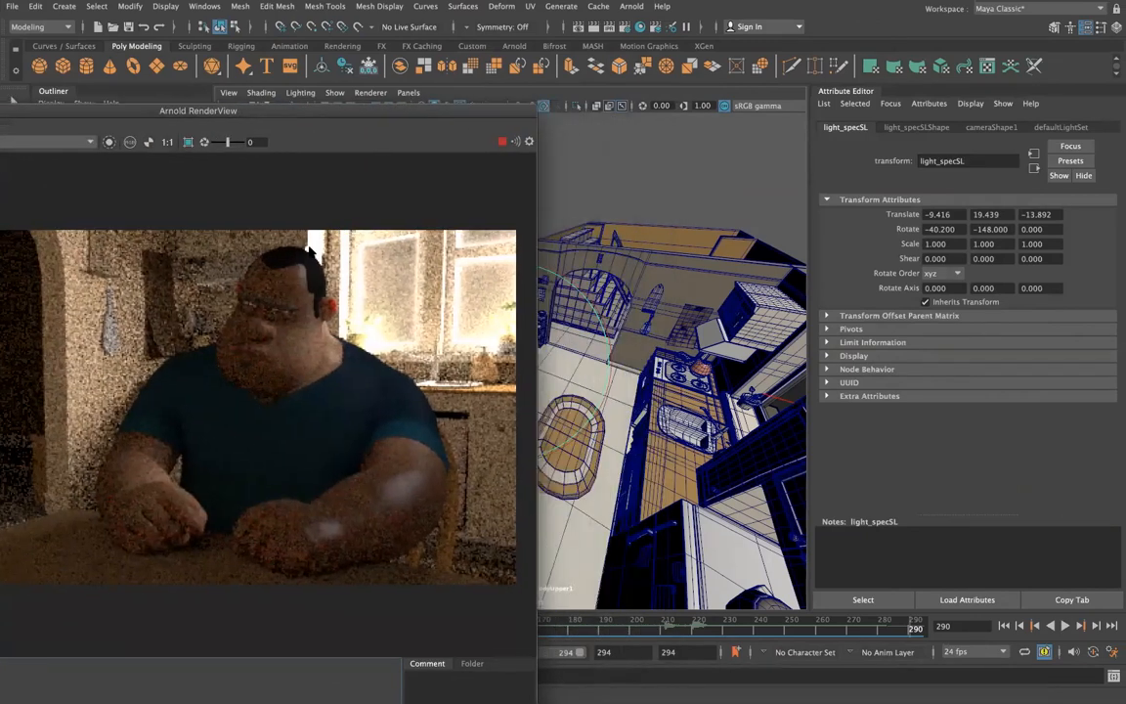
drag(309, 247, 288, 358)
click(411, 90)
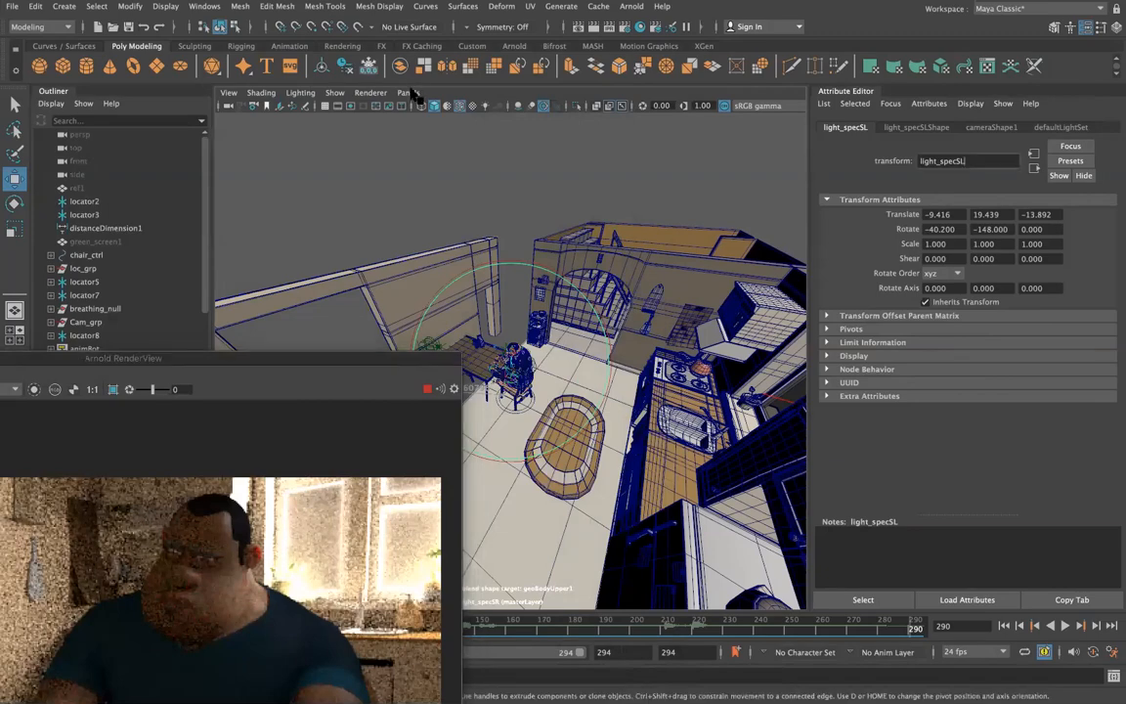
click(458, 150)
alt+drag(629, 259, 382, 150)
scroll(409, 224, up, 5)
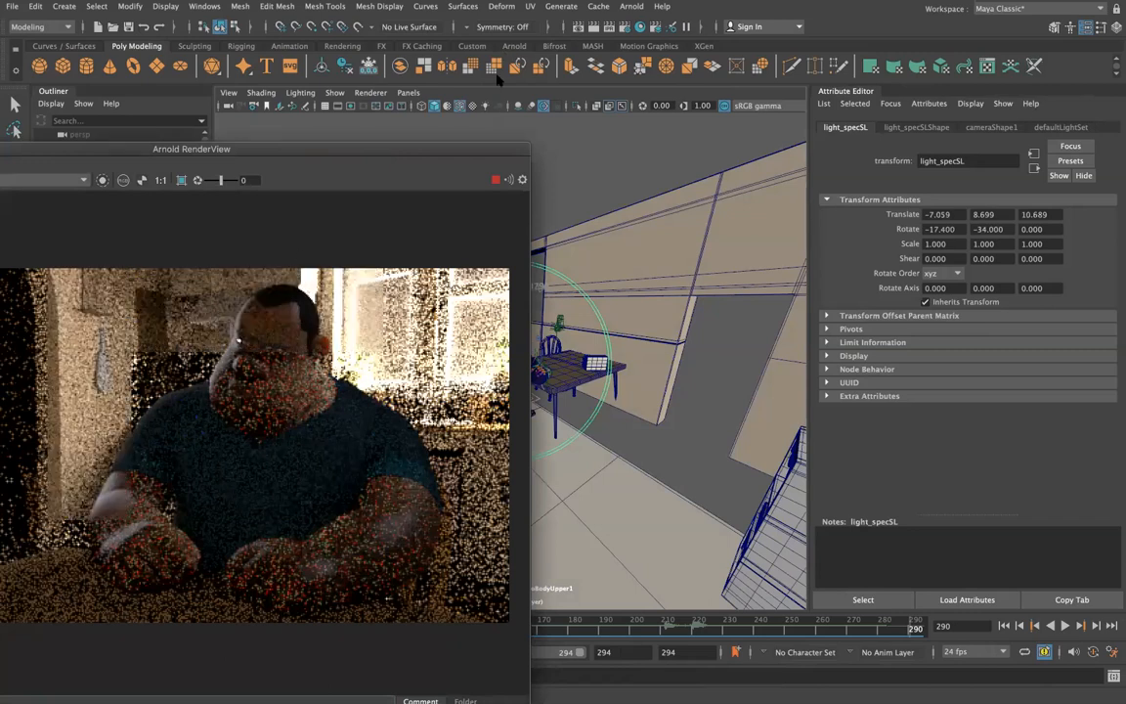
drag(360, 150, 212, 151)
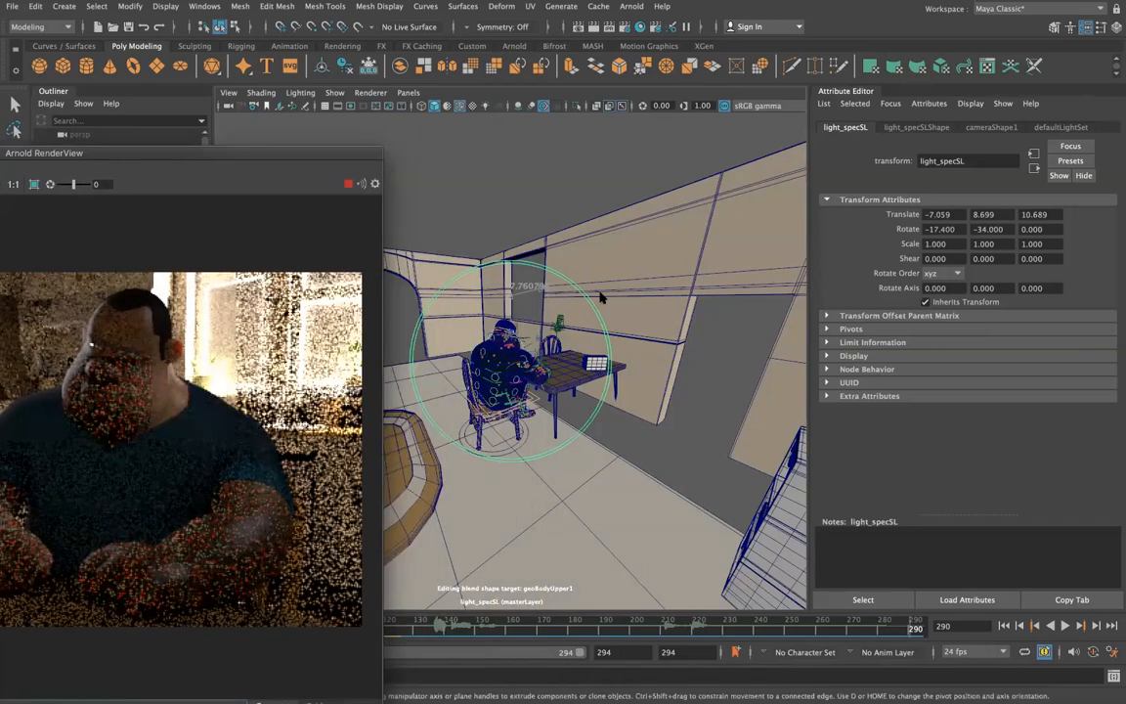
alt+drag(797, 293, 685, 299)
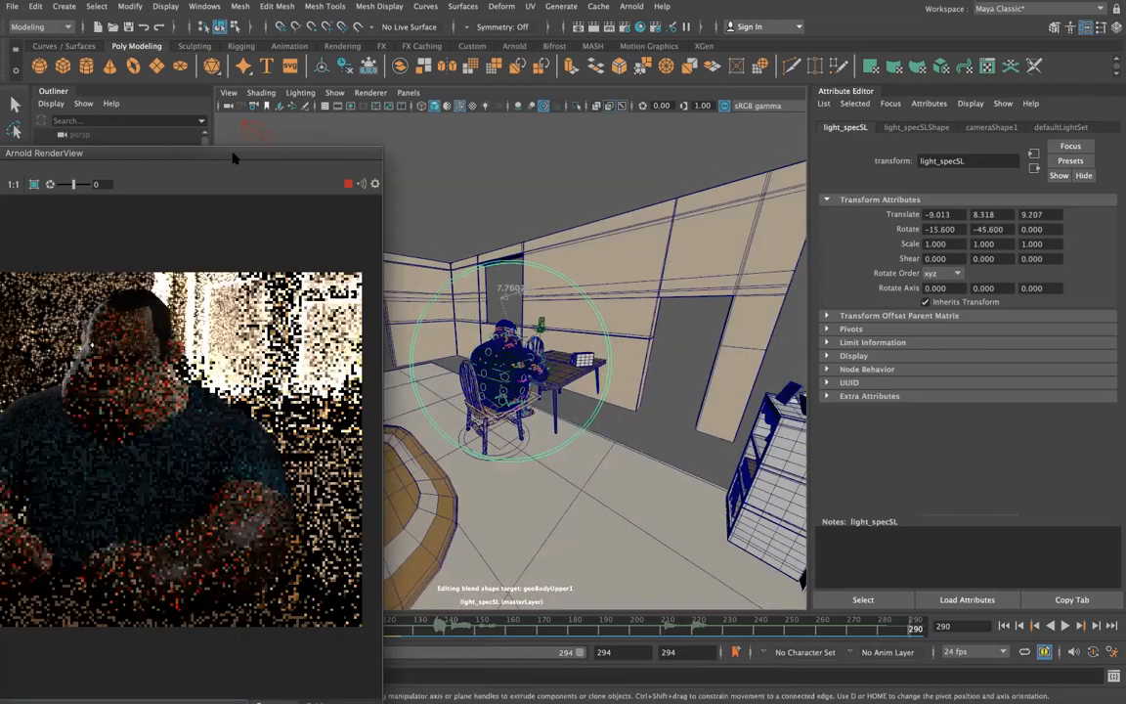
double_click(233, 154)
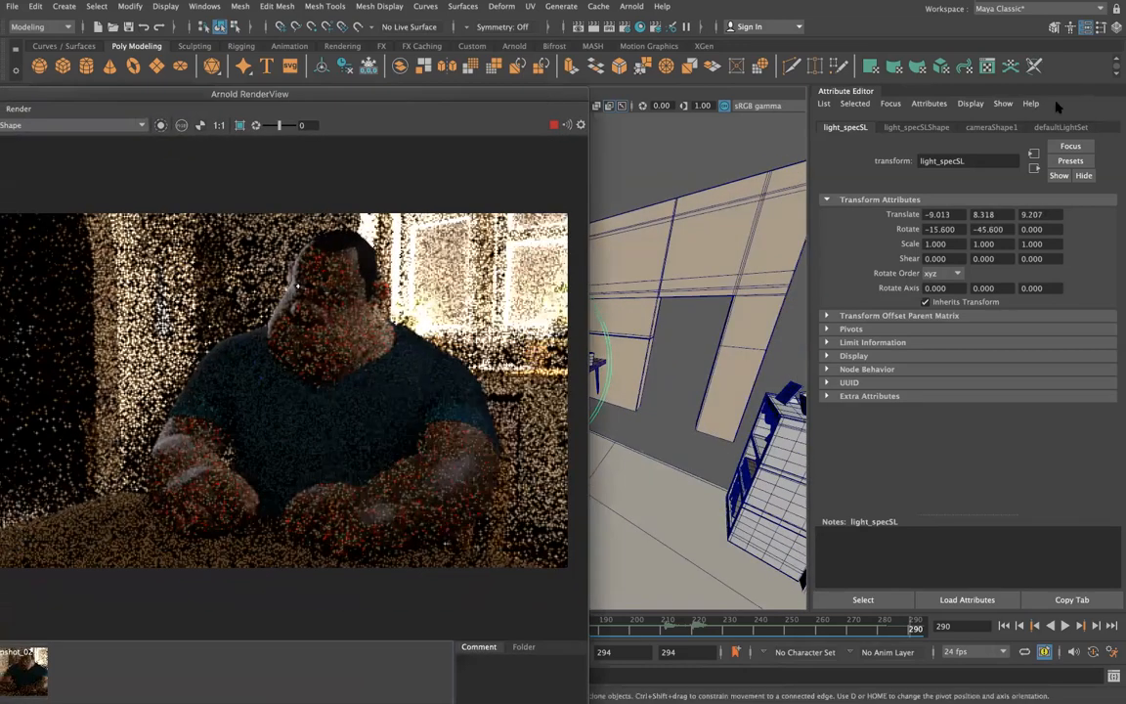
Set the Arnold exposure of light_specSL to 10.
click(916, 127)
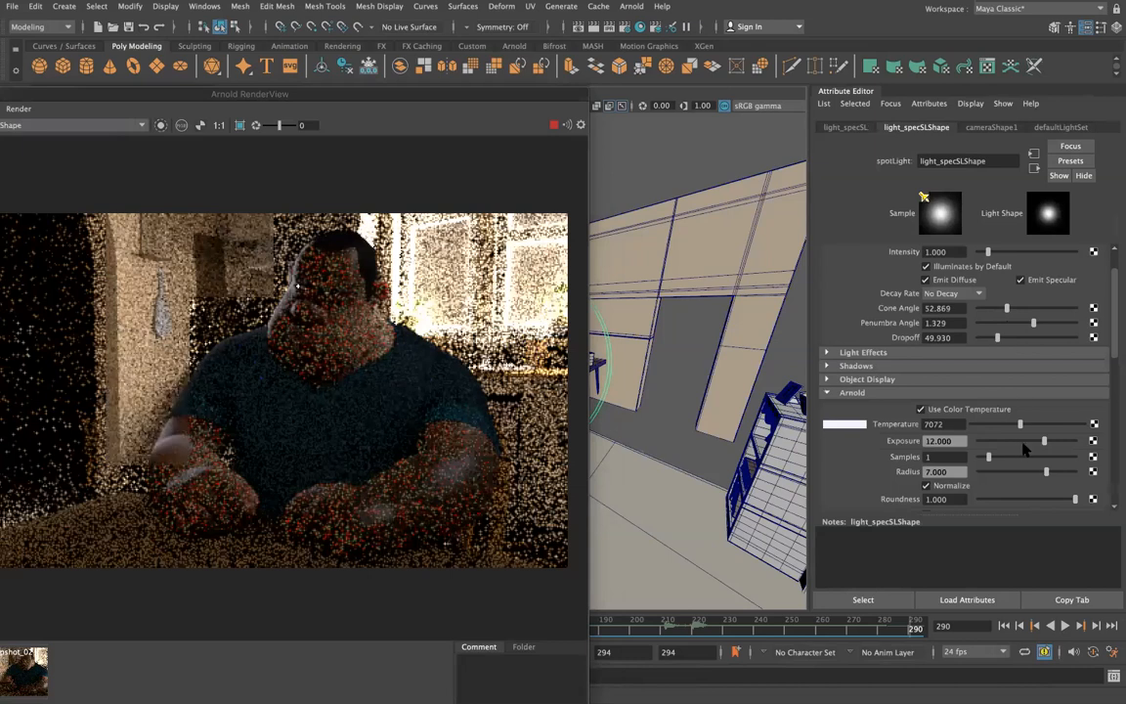
double_click(954, 440)
text(10)
key(Return)
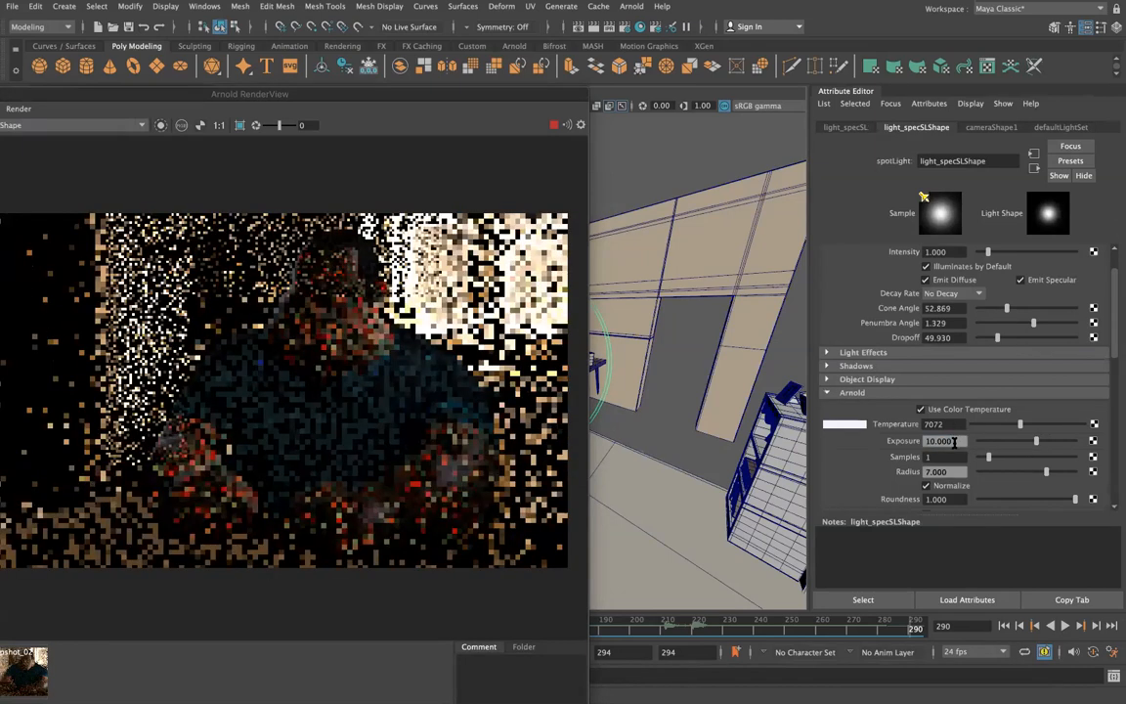
drag(394, 93, 725, 117)
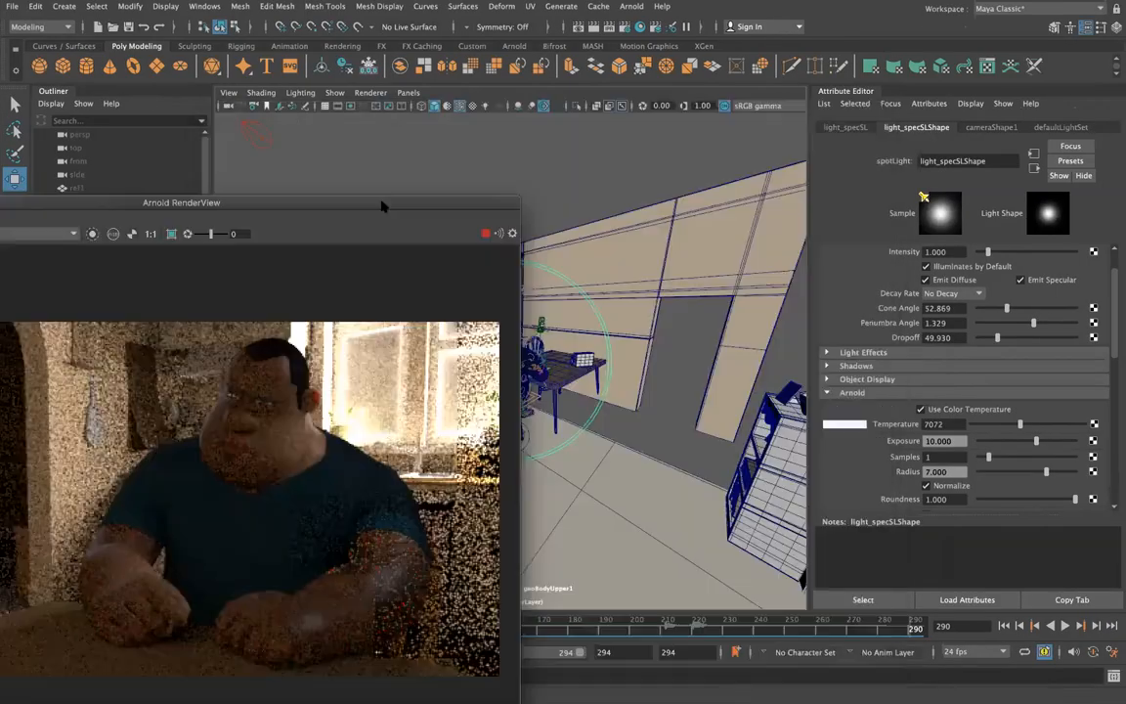
Open the black_skin material of the character's upper body and slightly darken its subsurface color.
drag(382, 207, 279, 207)
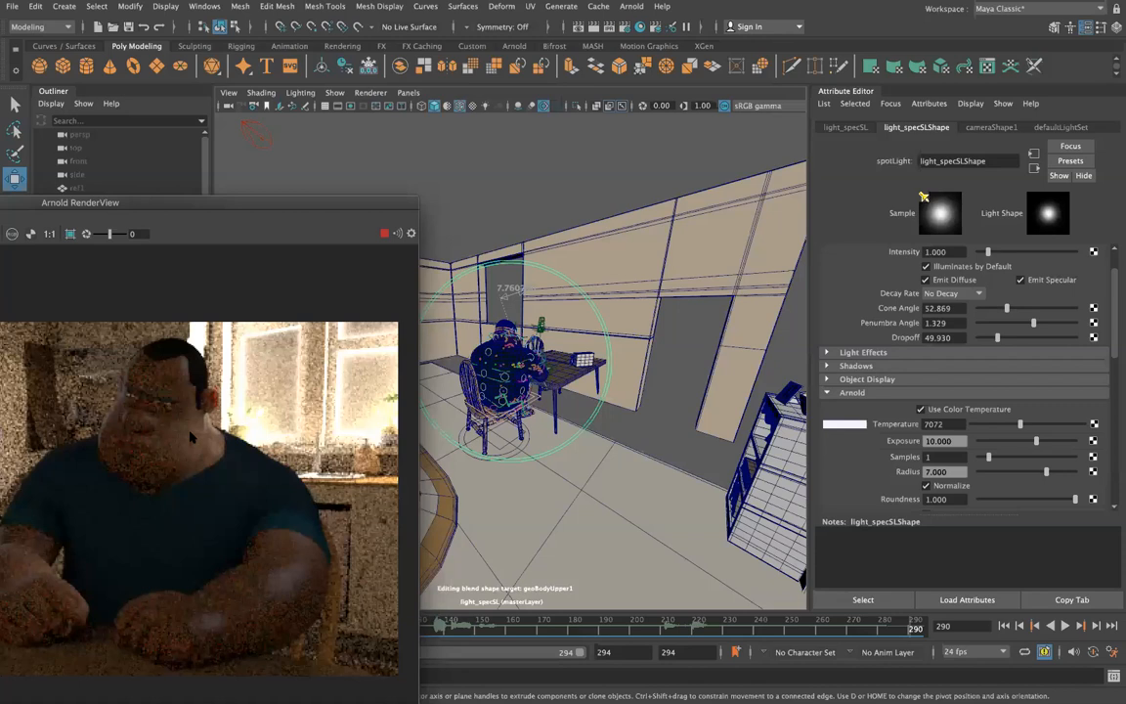
click(505, 361)
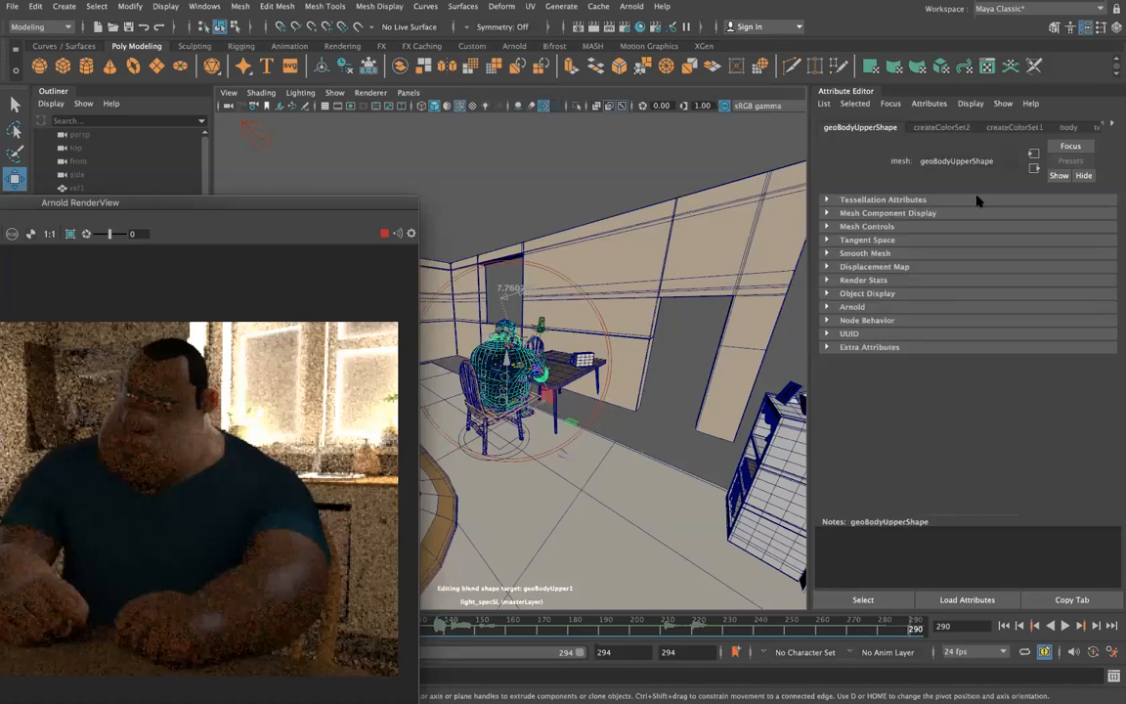
click(1111, 127)
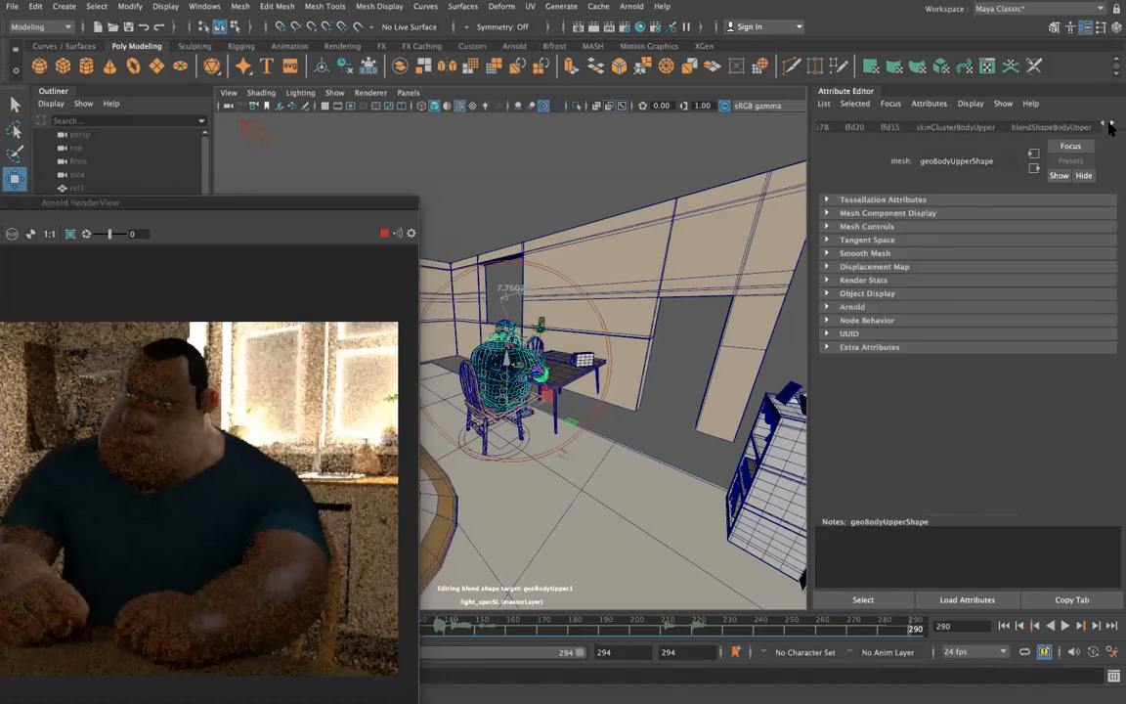
click(1111, 127)
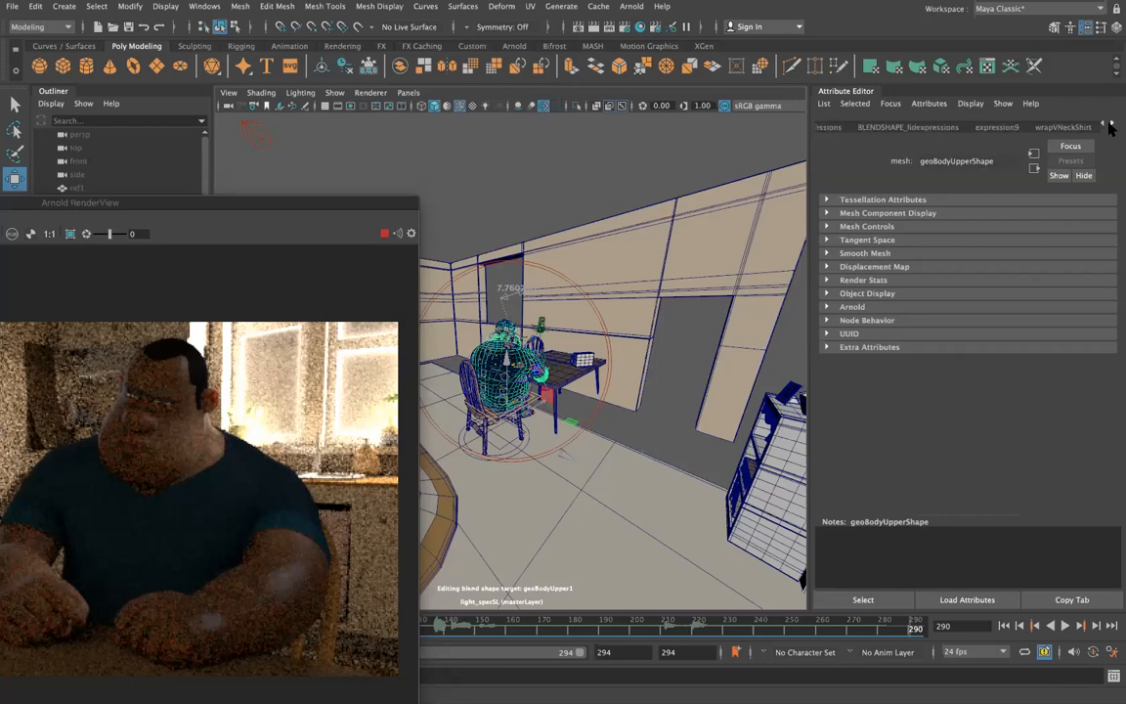
click(1110, 127)
click(936, 127)
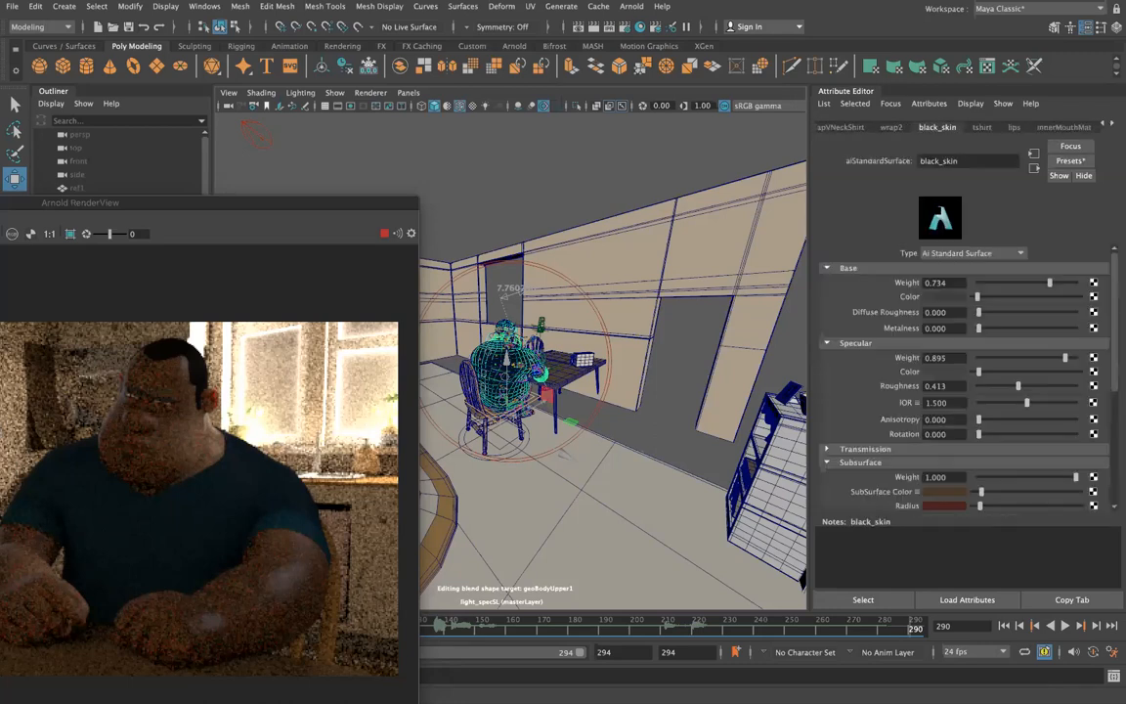
click(950, 494)
click(947, 495)
drag(910, 560, 906, 559)
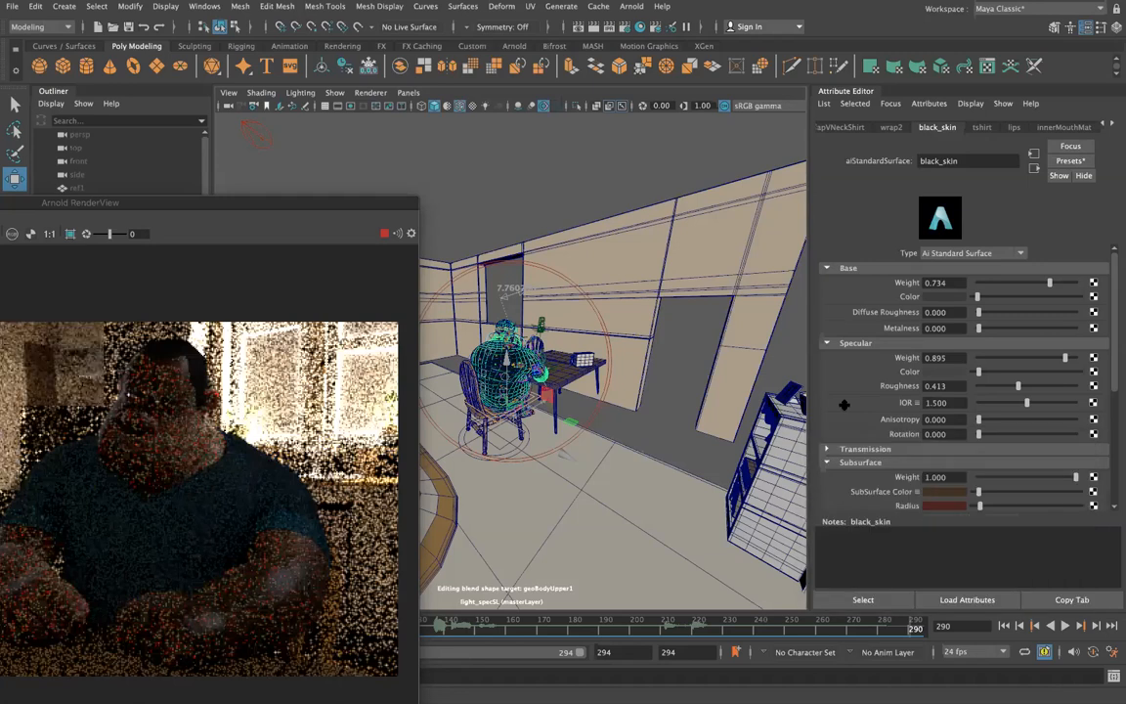
Try a subsurface scale of 0.1 on the black_skin material, and settle on 0.25.
scroll(843, 403, down, 5)
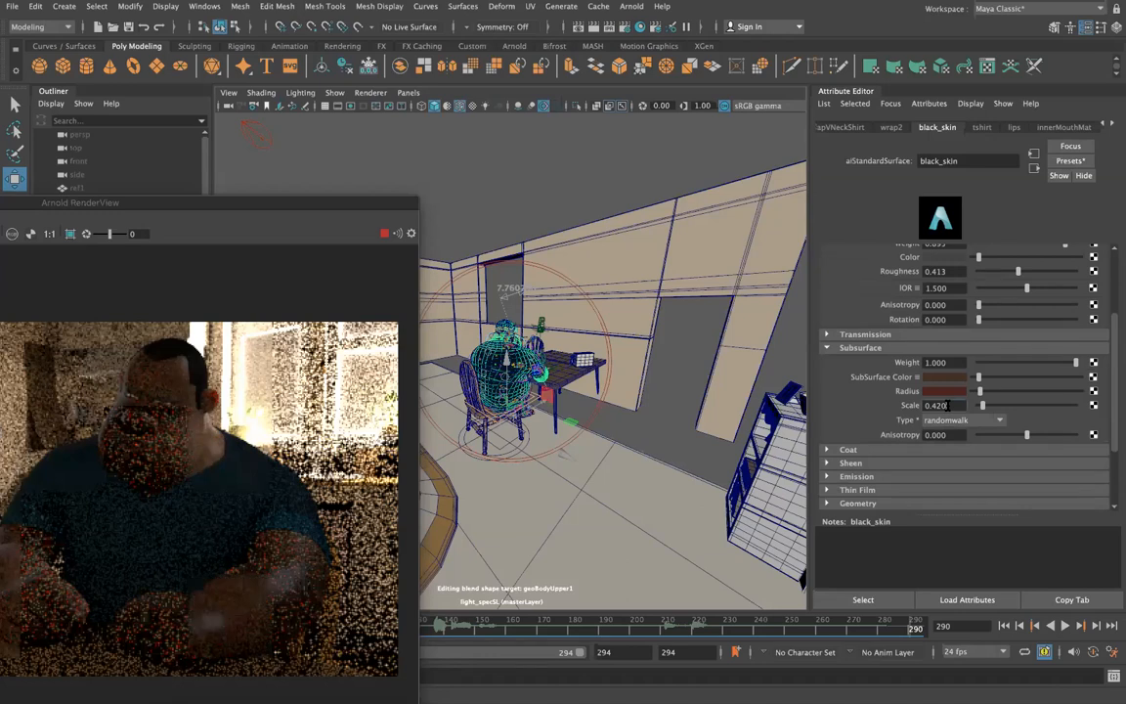
key(BackSpace)
key(BackSpace)
text(1)
key(Return)
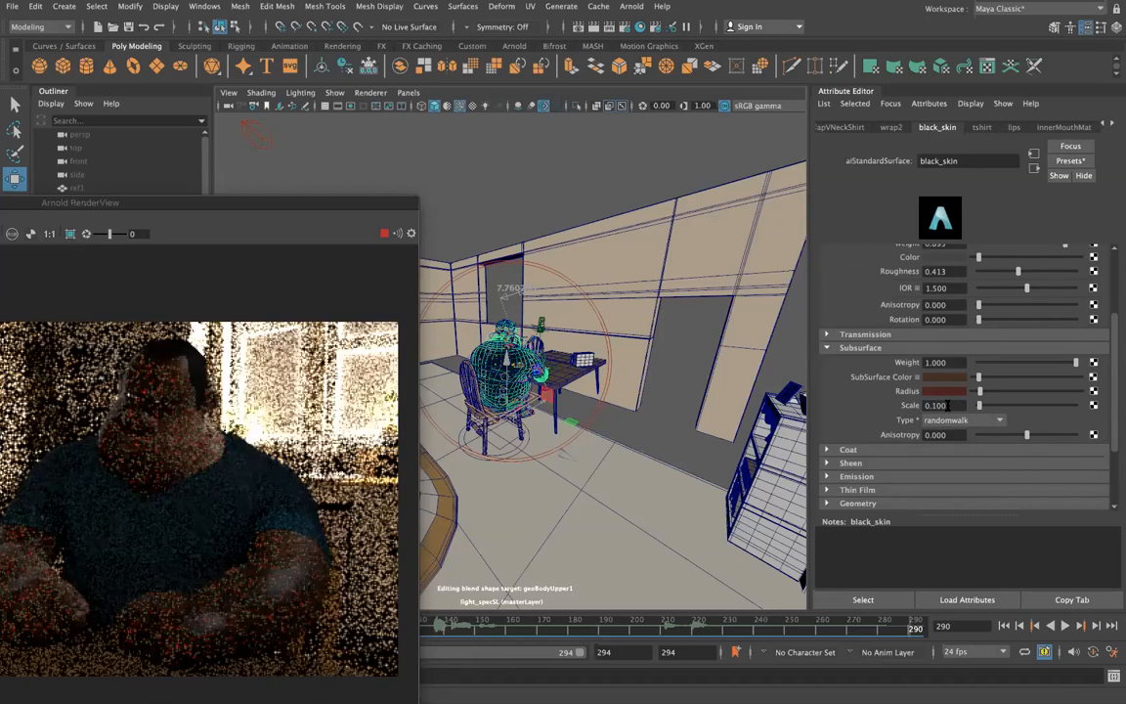
double_click(948, 405)
text(.25)
key(Return)
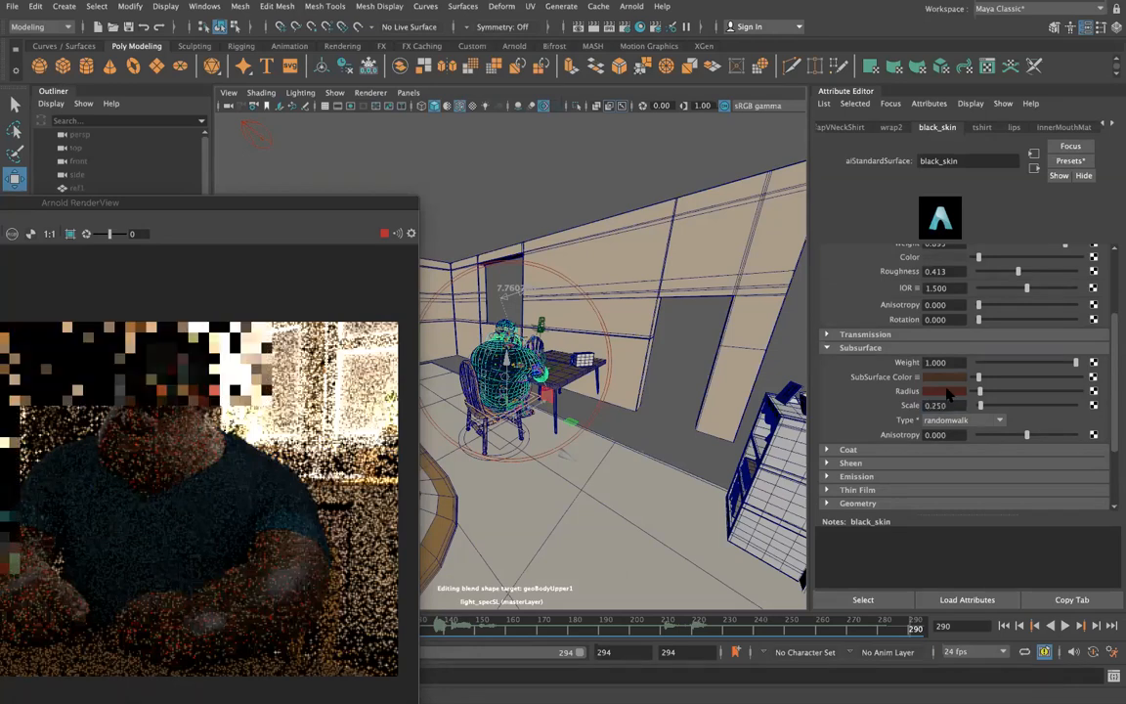
drag(228, 201, 529, 94)
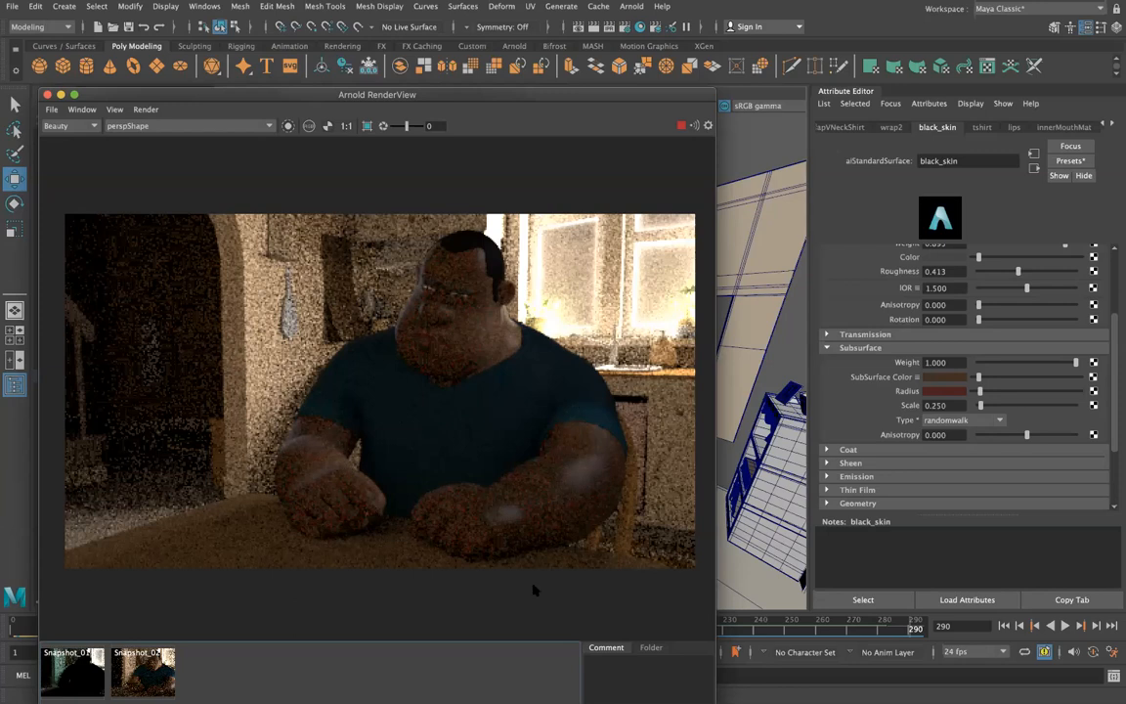
Look through light_specSR to reposition it around the character and kitchen, and compare the render with Snapshot_02.
mouse_move(578, 7)
drag(533, 96, 699, 202)
click(127, 401)
drag(550, 203, 116, 175)
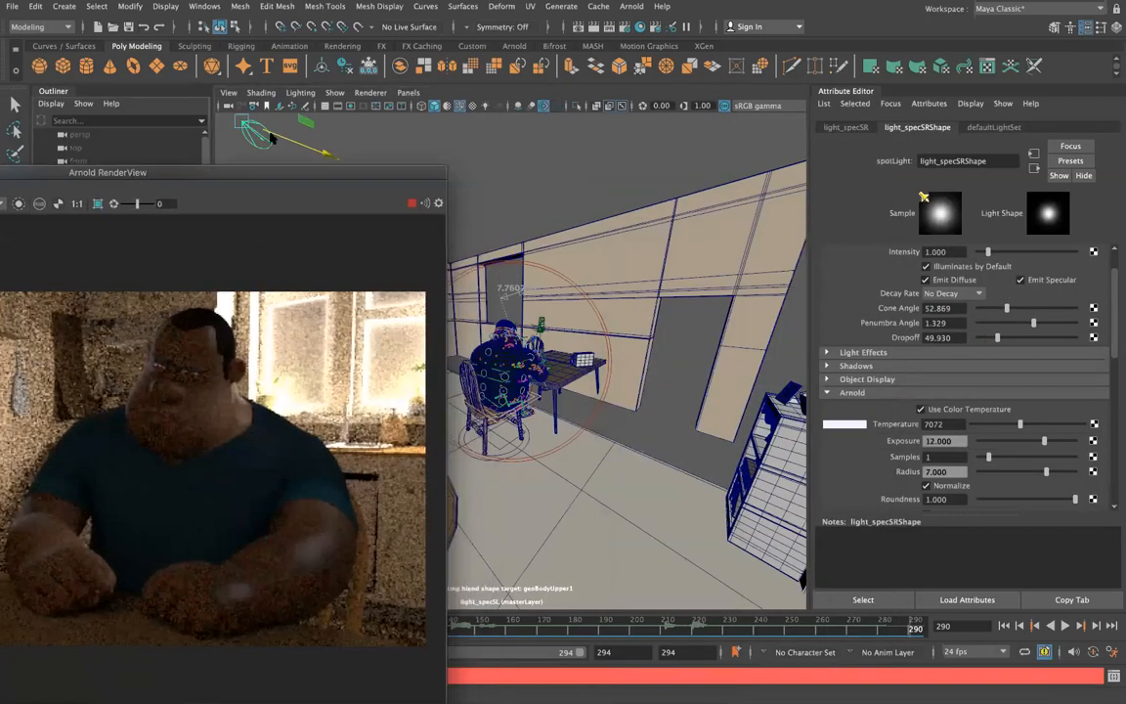
click(408, 92)
mouse_move(423, 108)
click(435, 146)
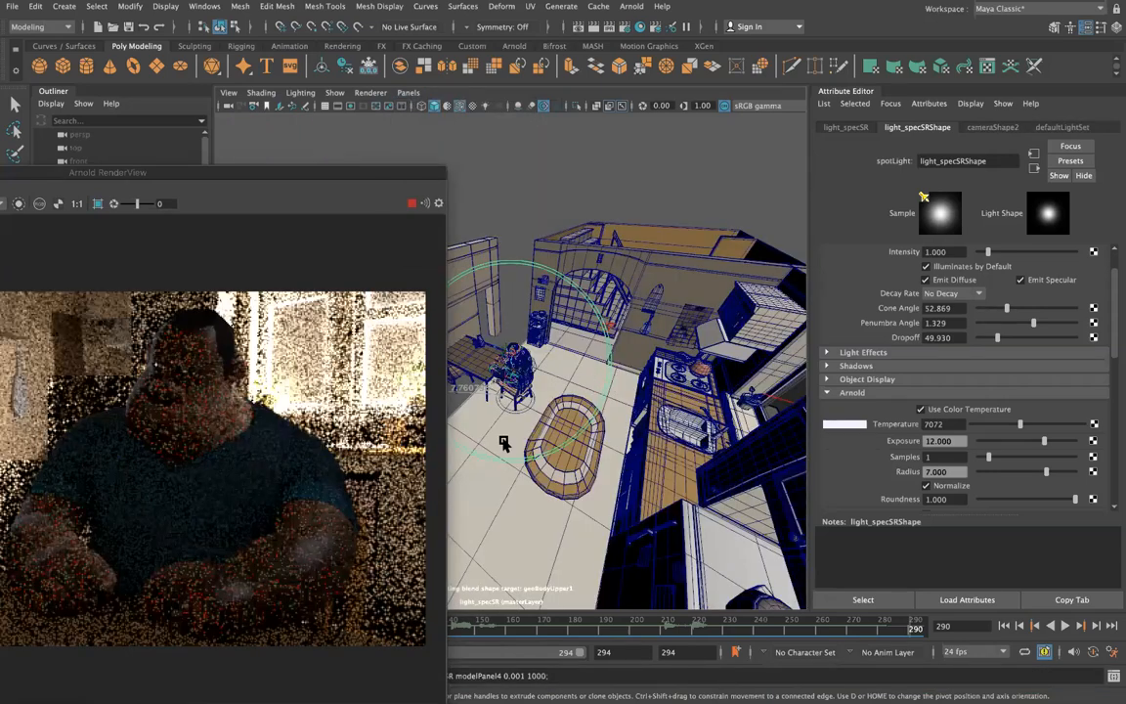
alt+drag(563, 426, 626, 376)
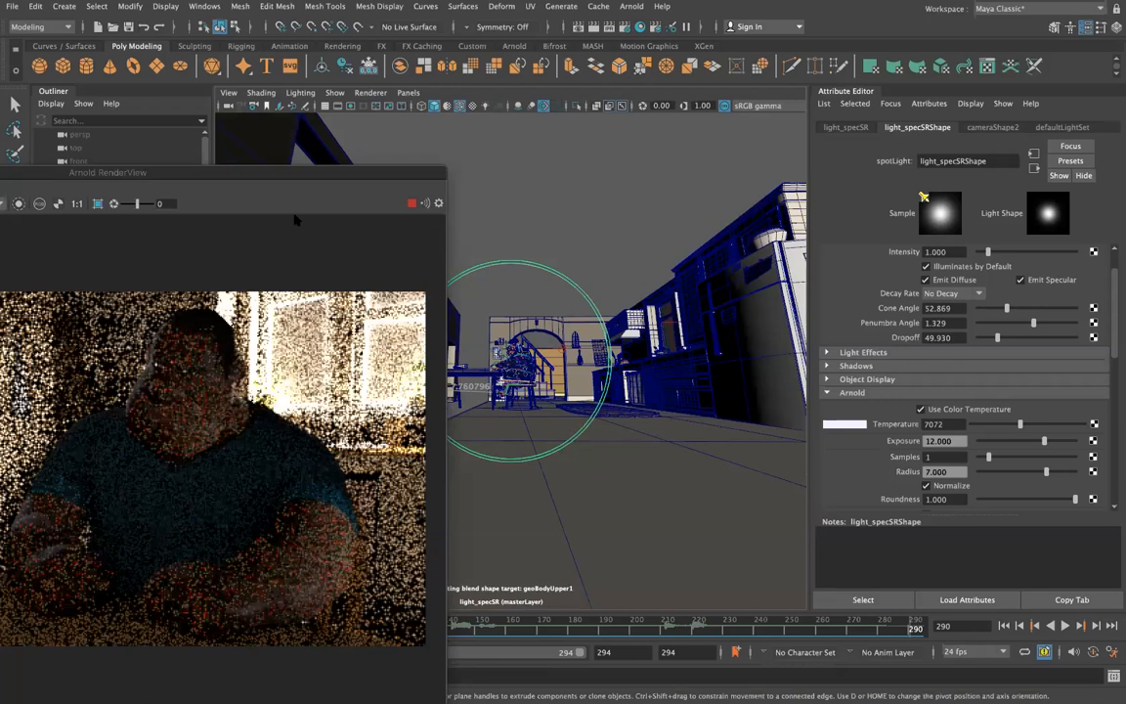
double_click(311, 174)
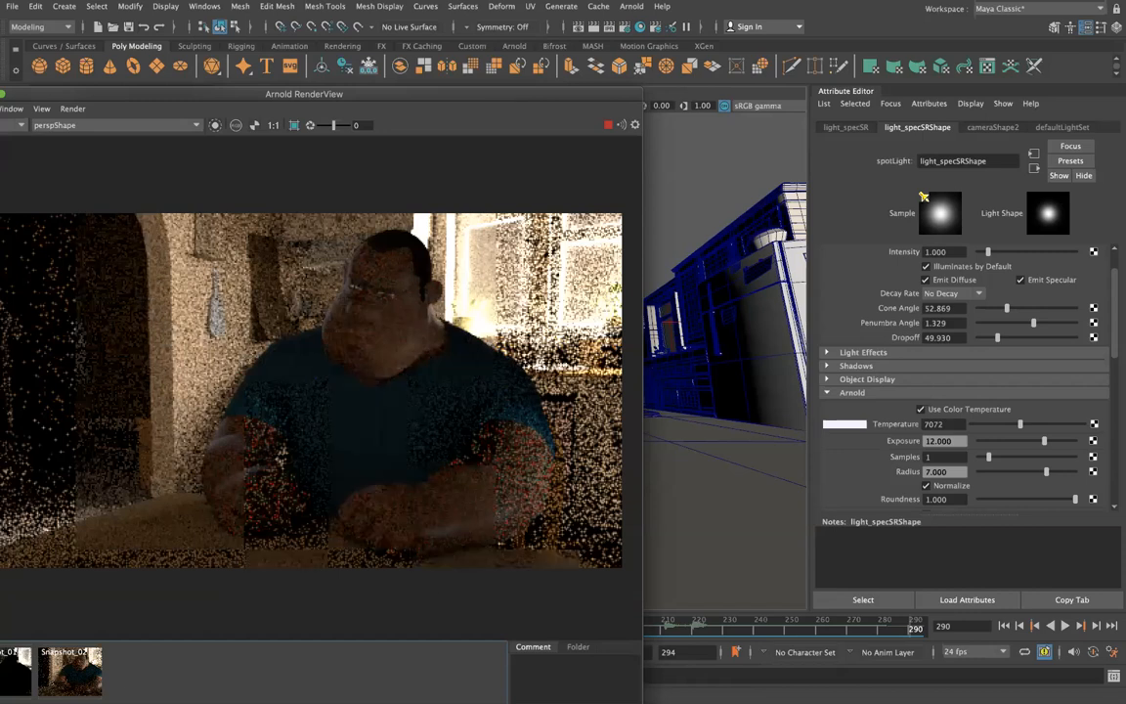
alt+drag(724, 342, 741, 392)
alt+drag(685, 360, 740, 338)
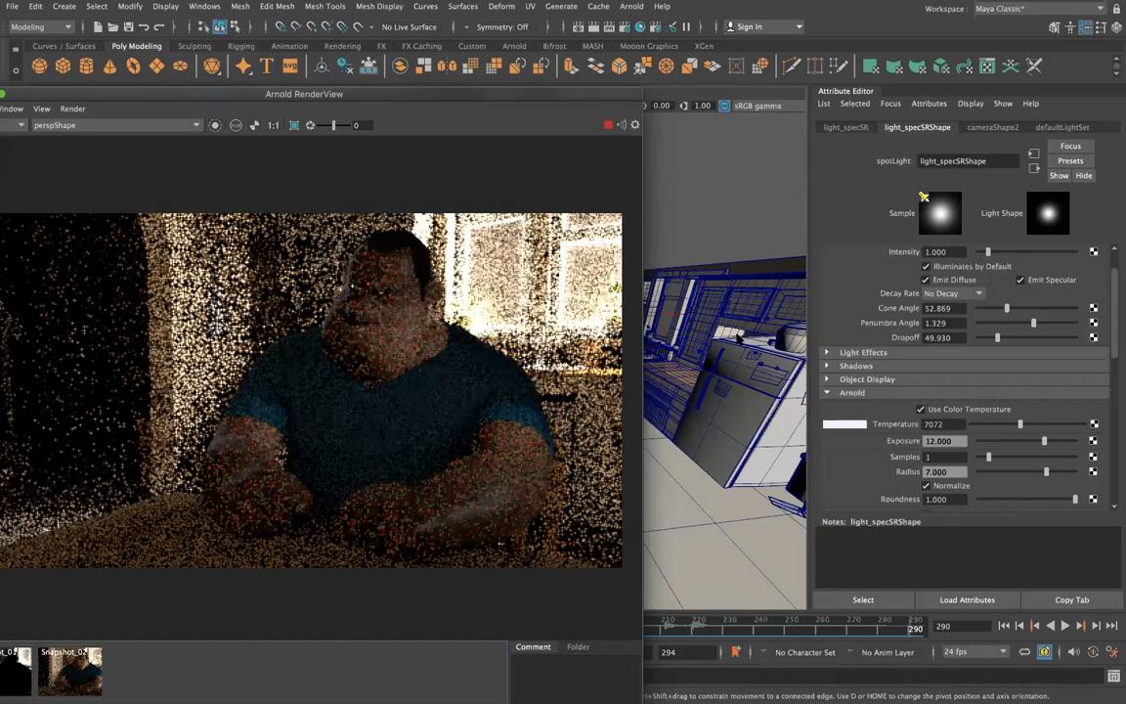
alt+drag(721, 296, 727, 319)
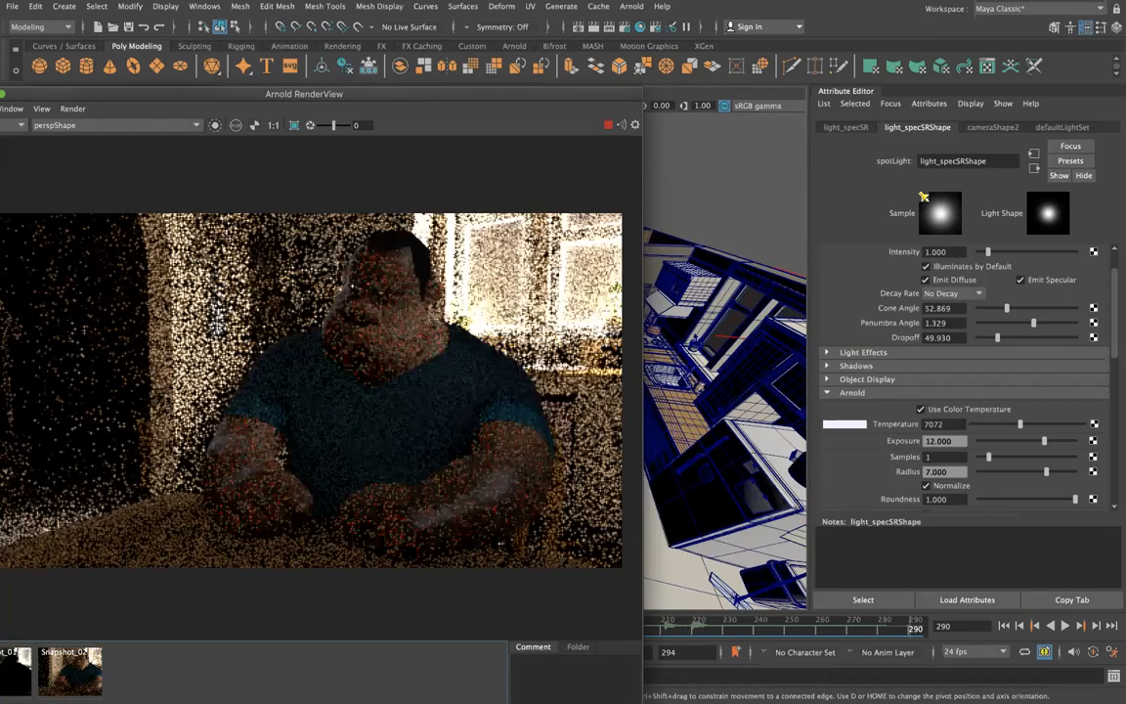
alt+drag(725, 320, 712, 348)
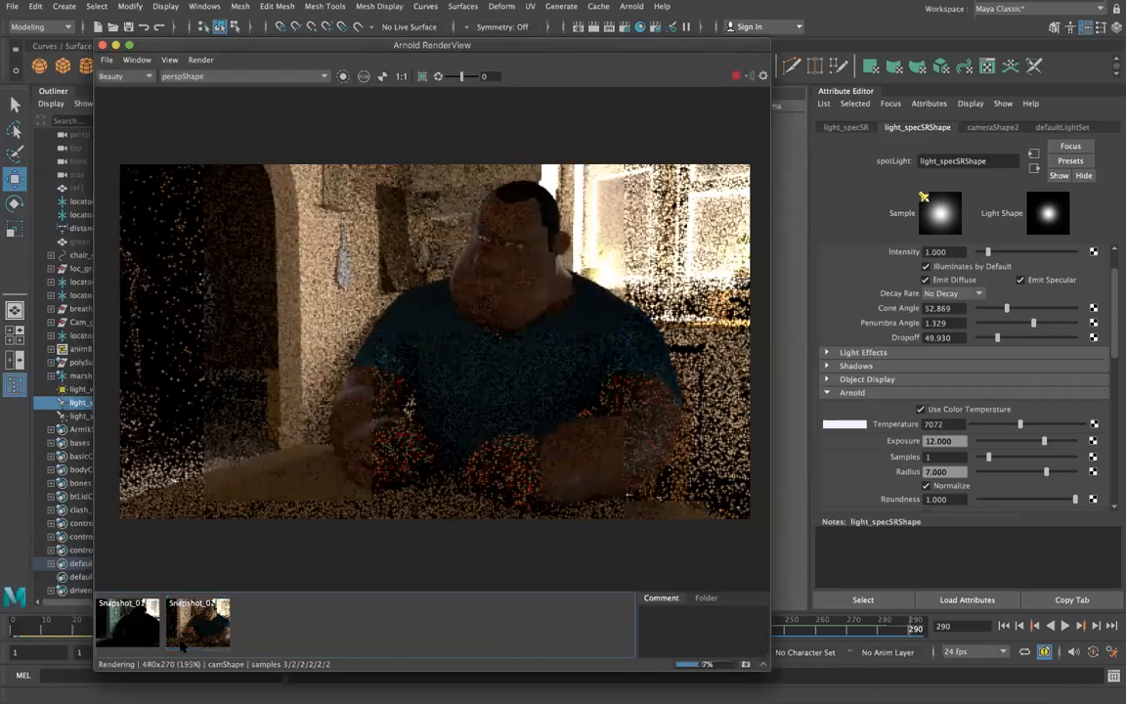
click(181, 644)
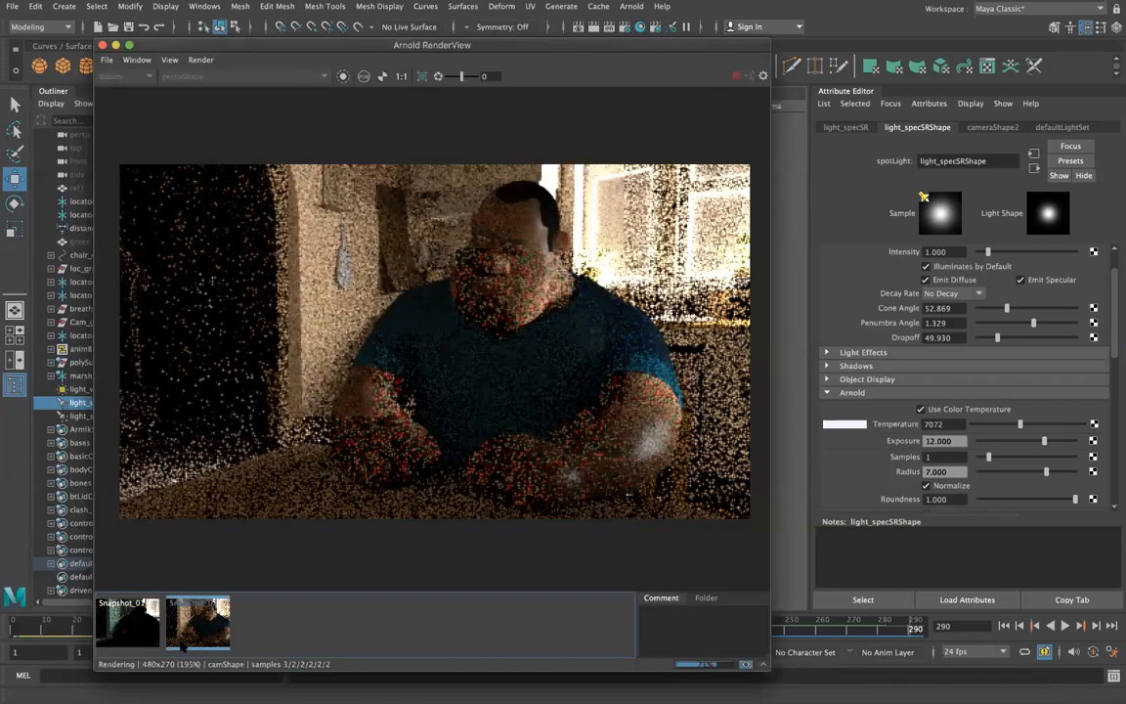
click(181, 644)
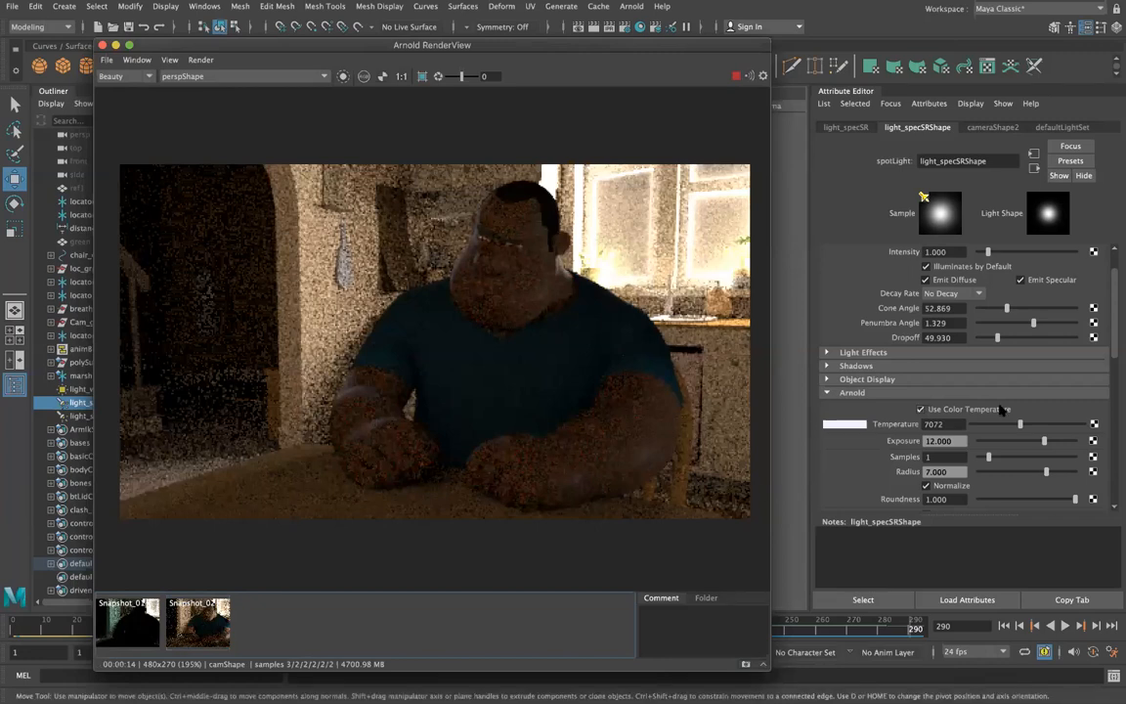
Set the Arnold diffuse visibility of light_specSR to 1.
scroll(1003, 411, down, 3)
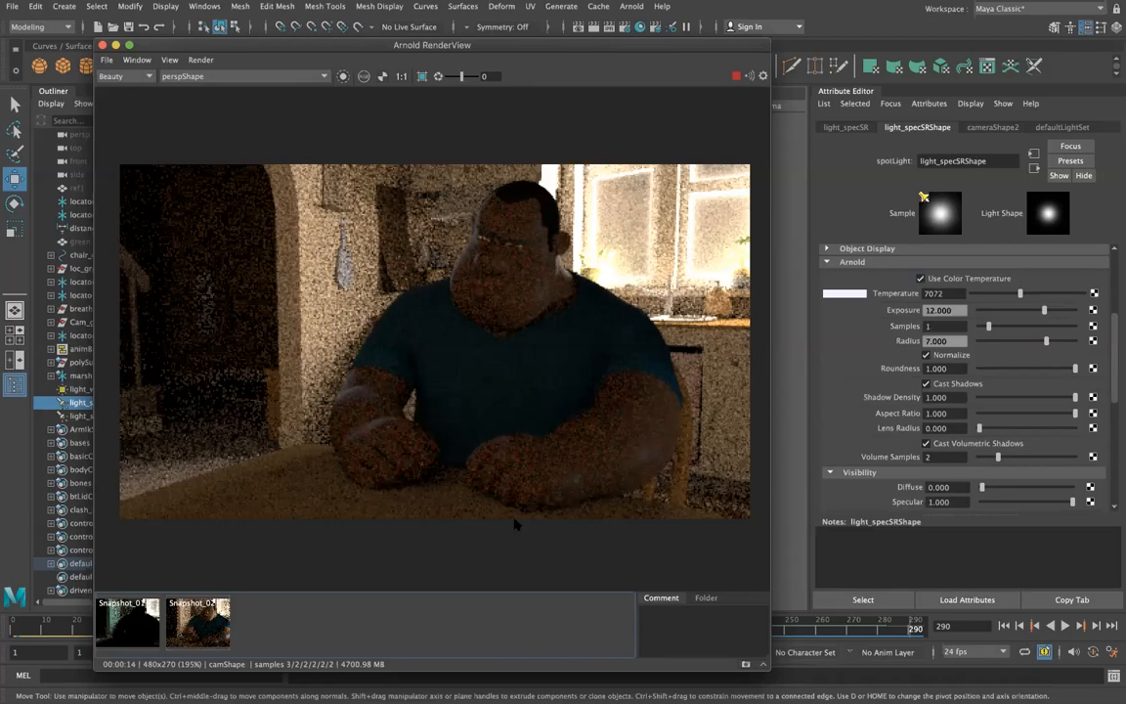
key(ctrl+Left)
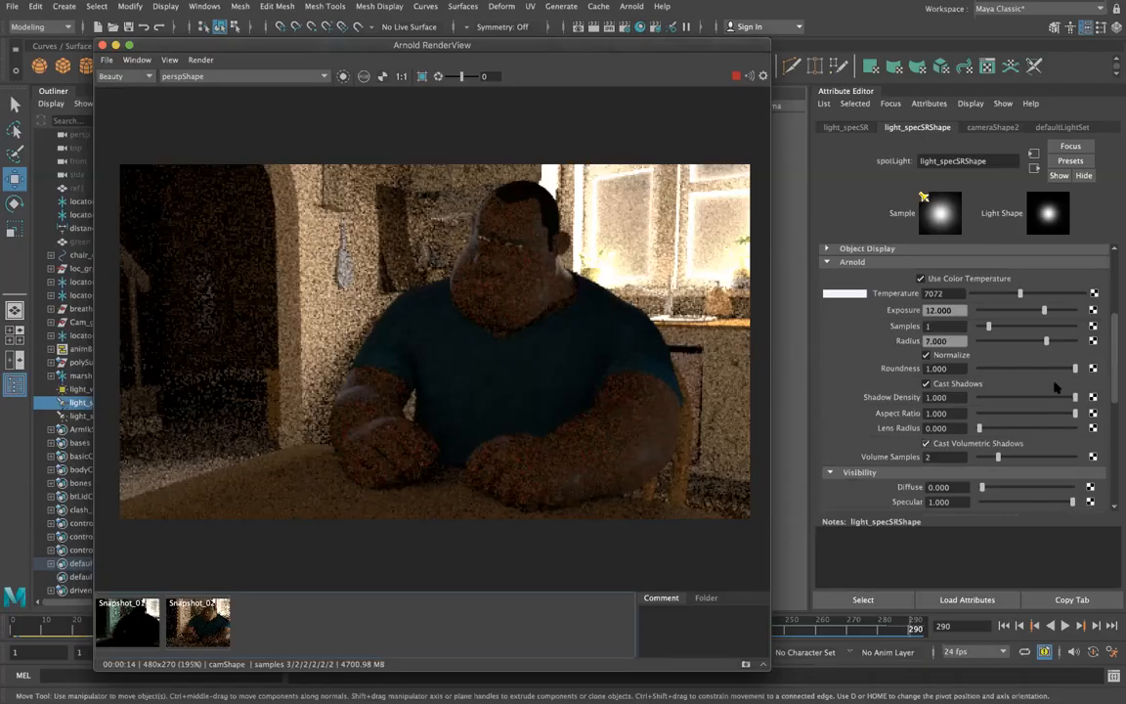
scroll(968, 399, down, 3)
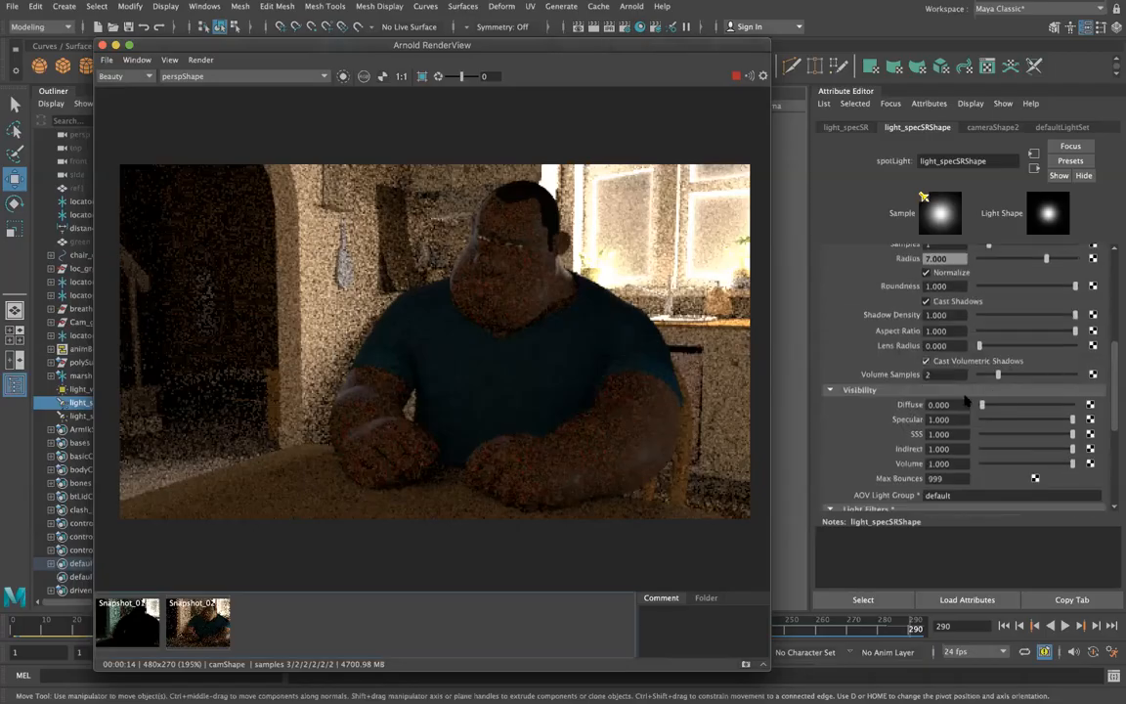
click(966, 405)
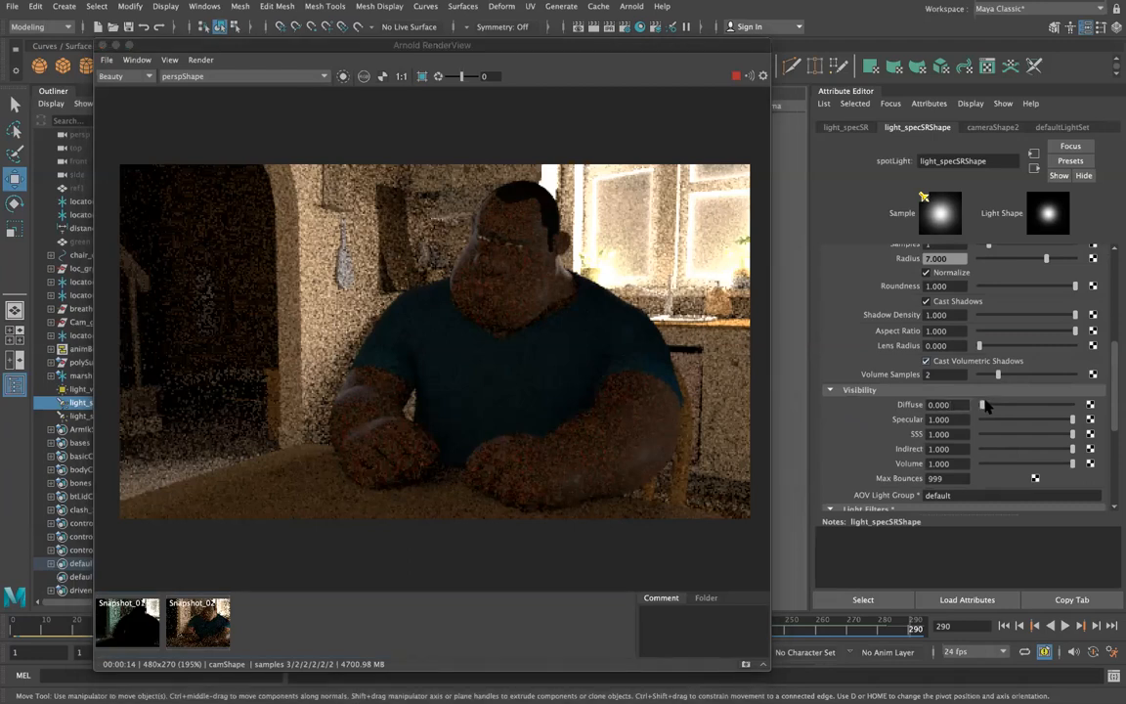
text(1)
key(Return)
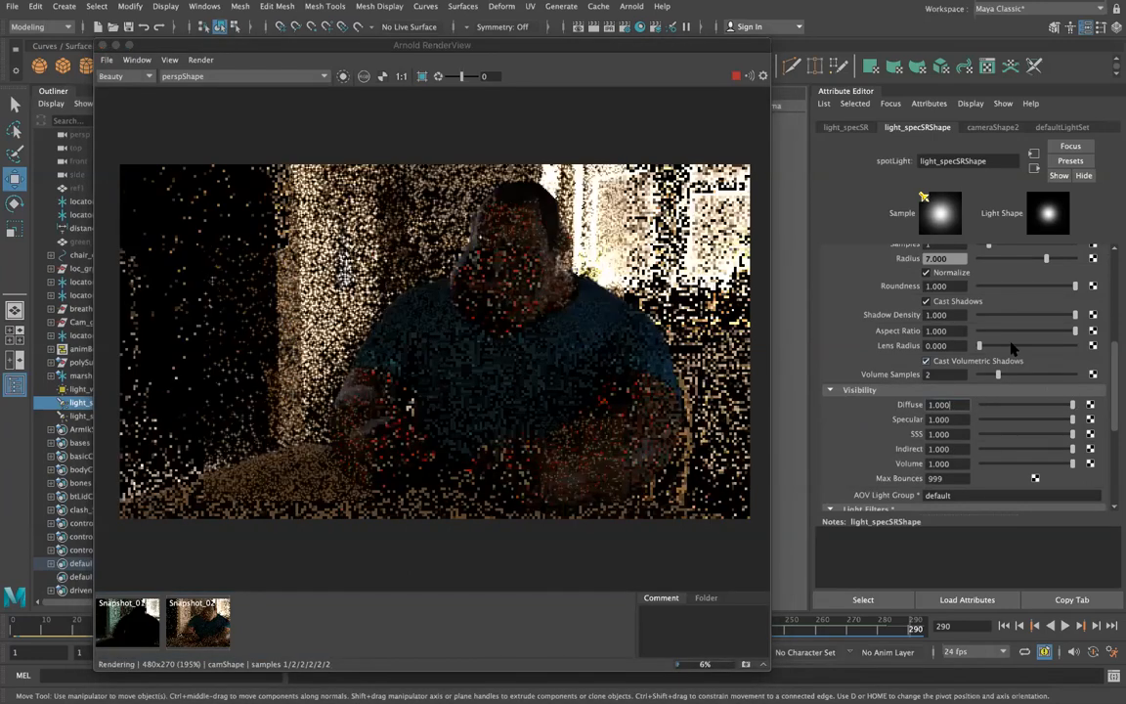
Raise the Arnold exposure of light_specSR to 15.
scroll(987, 366, up, 3)
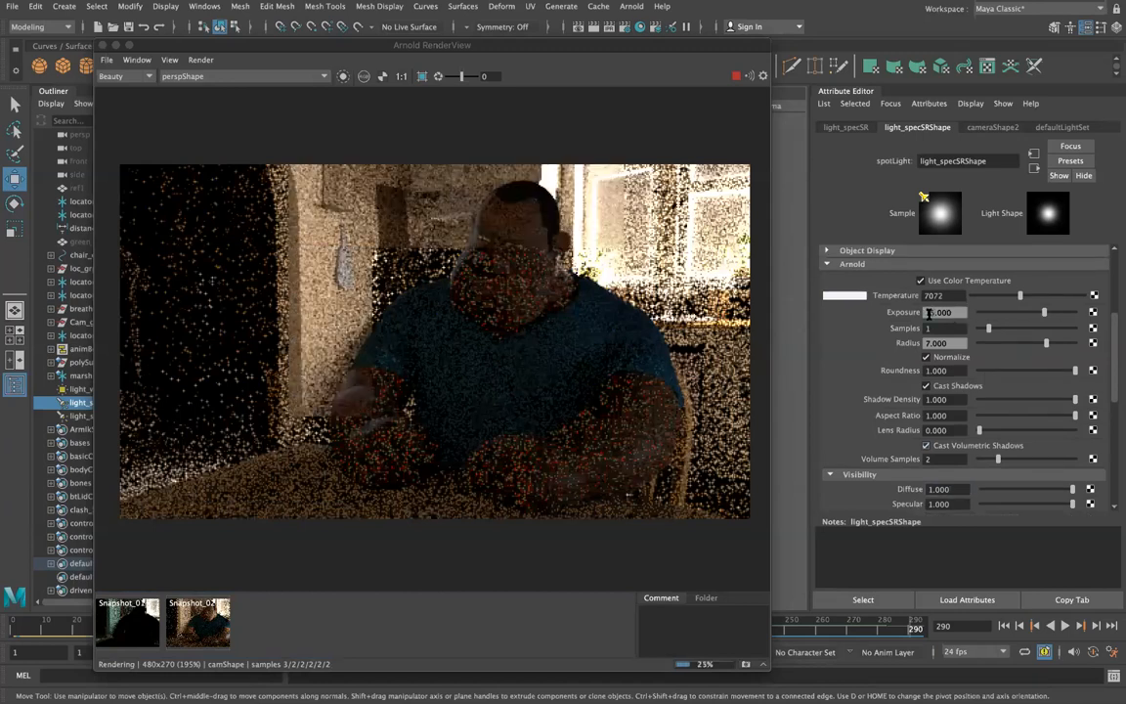
text(5)
key(Return)
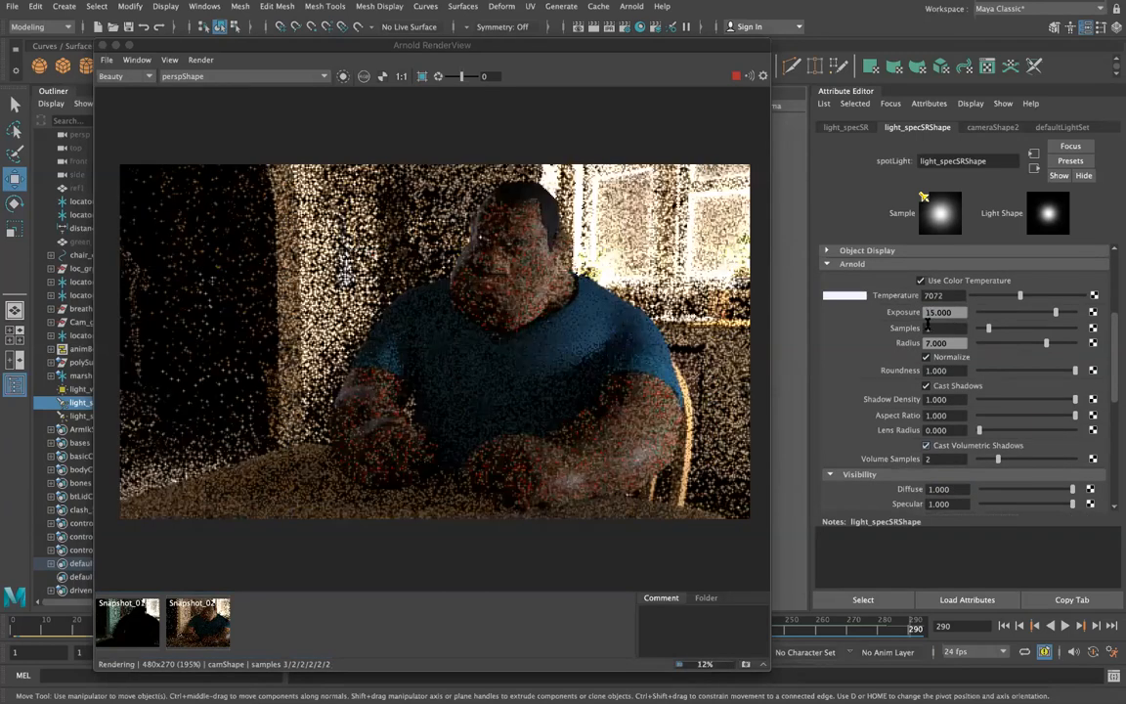
Set the Arnold radius of light_specSR to 10, and check the film reference photo in Photoshop before returning to Maya.
drag(951, 343, 900, 347)
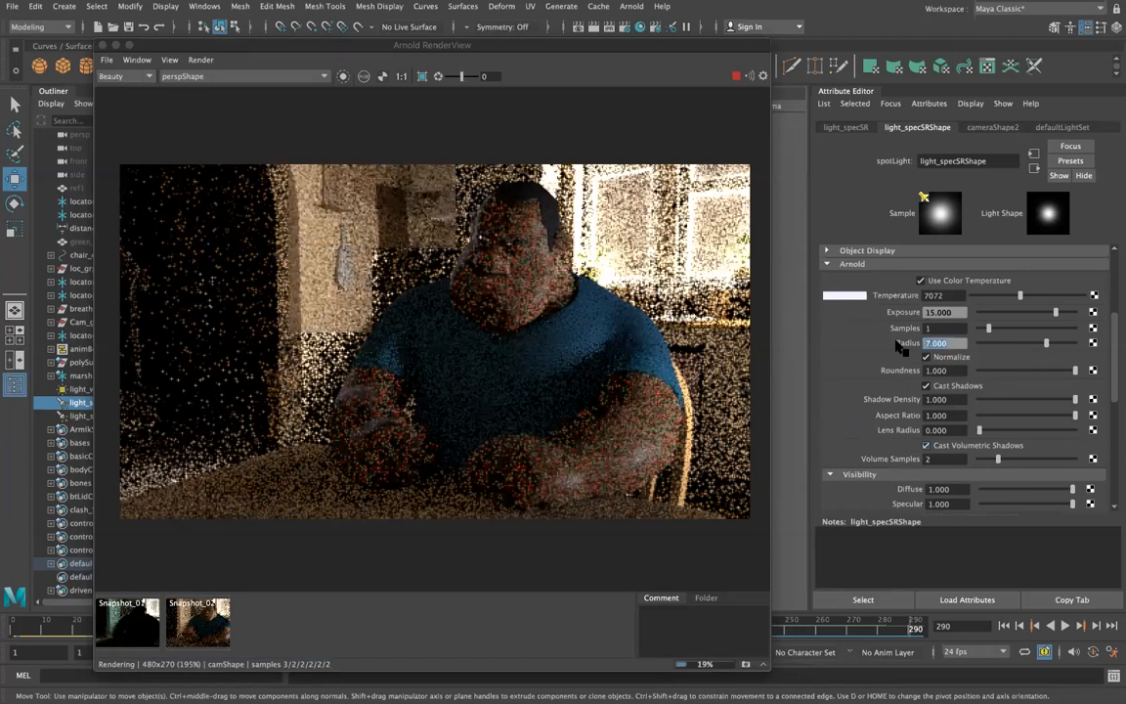
text(10)
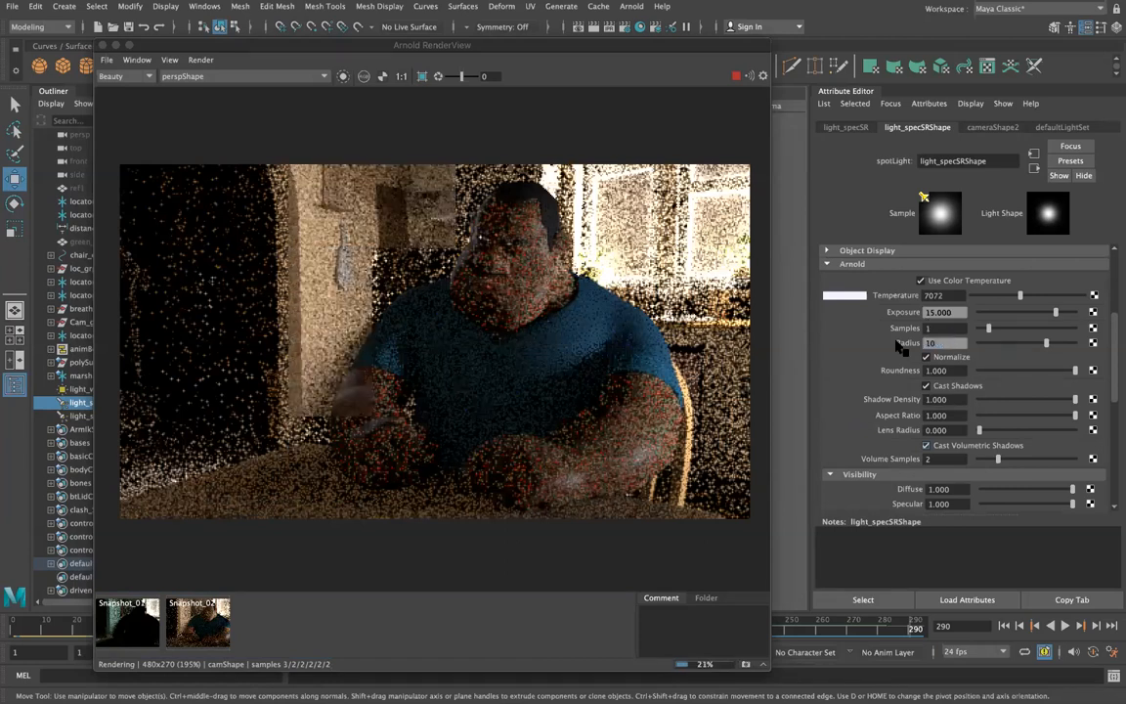
key(Return)
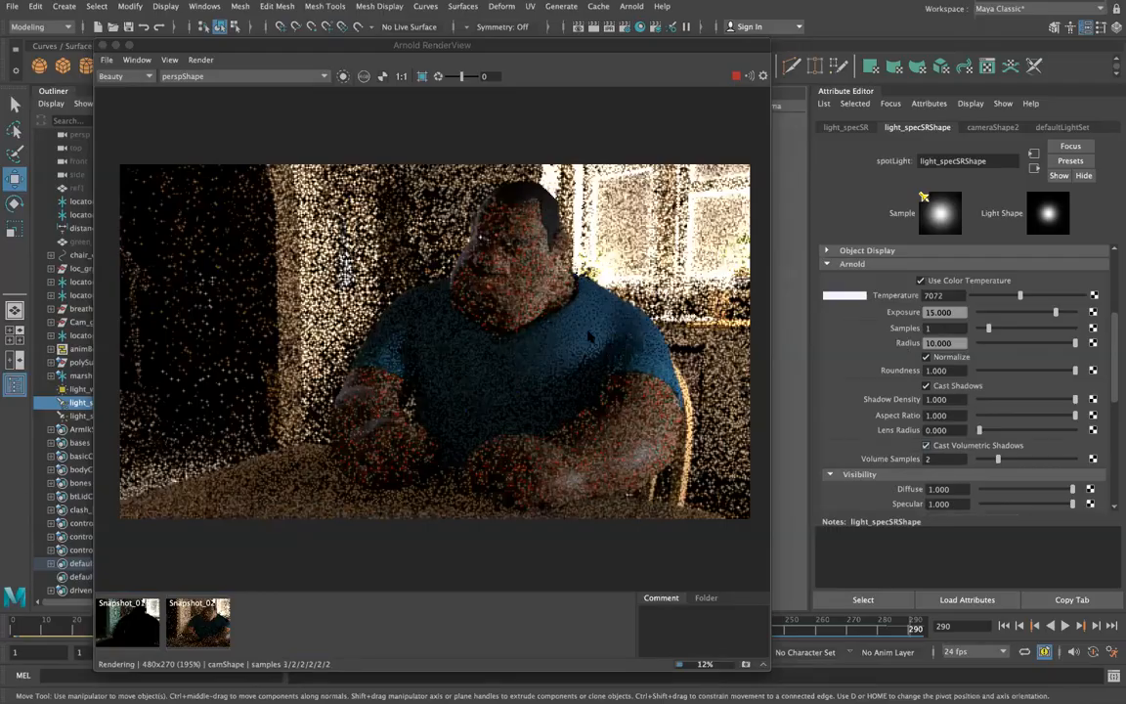
key(ctrl+Left)
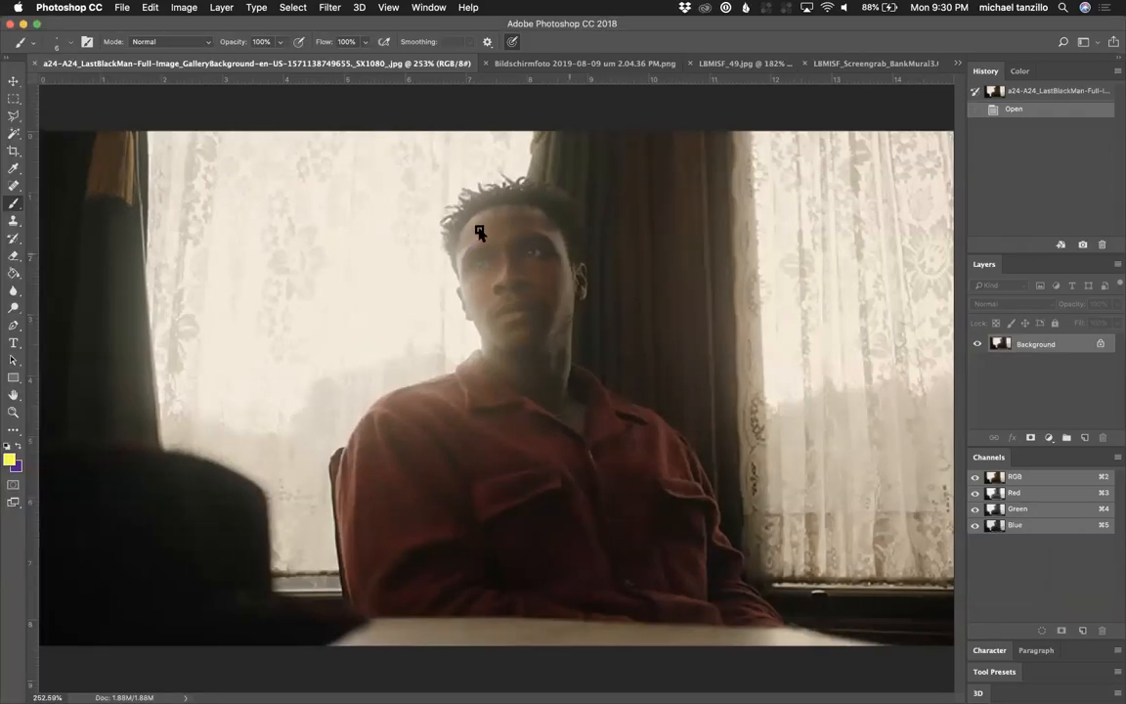
key(ctrl+Right)
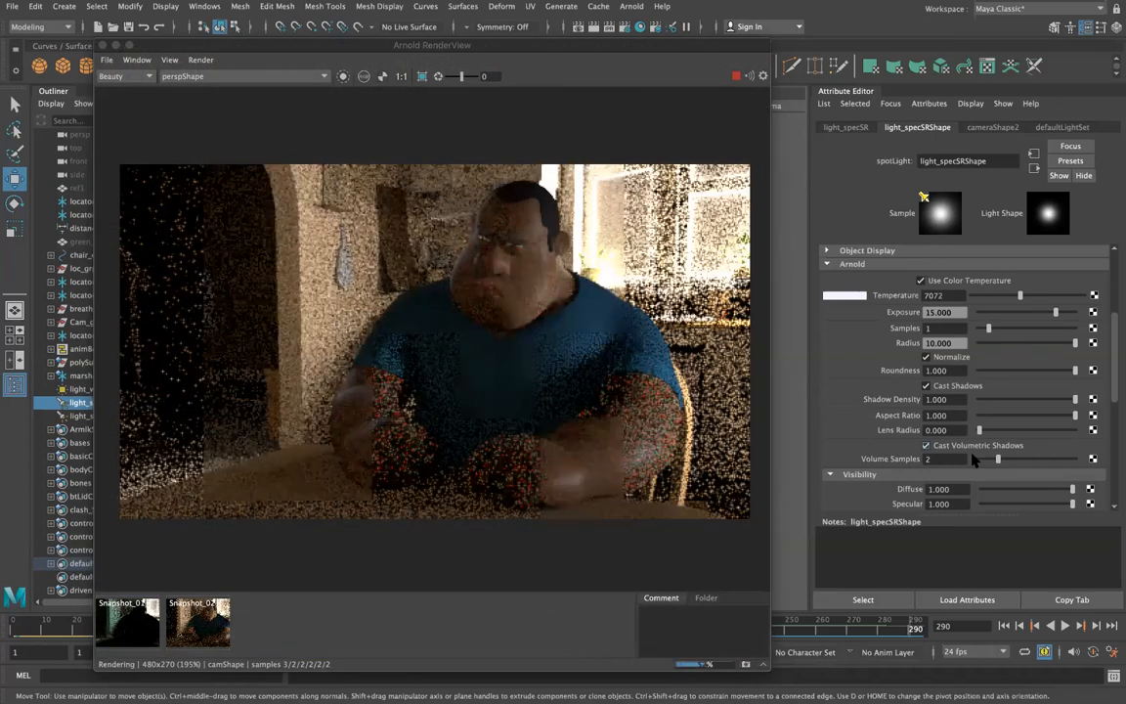
Try diffuse visibility values of 0.3 and 0.195 on light_specSR, and undo both changes.
scroll(971, 457, down, 1)
scroll(958, 445, down, 3)
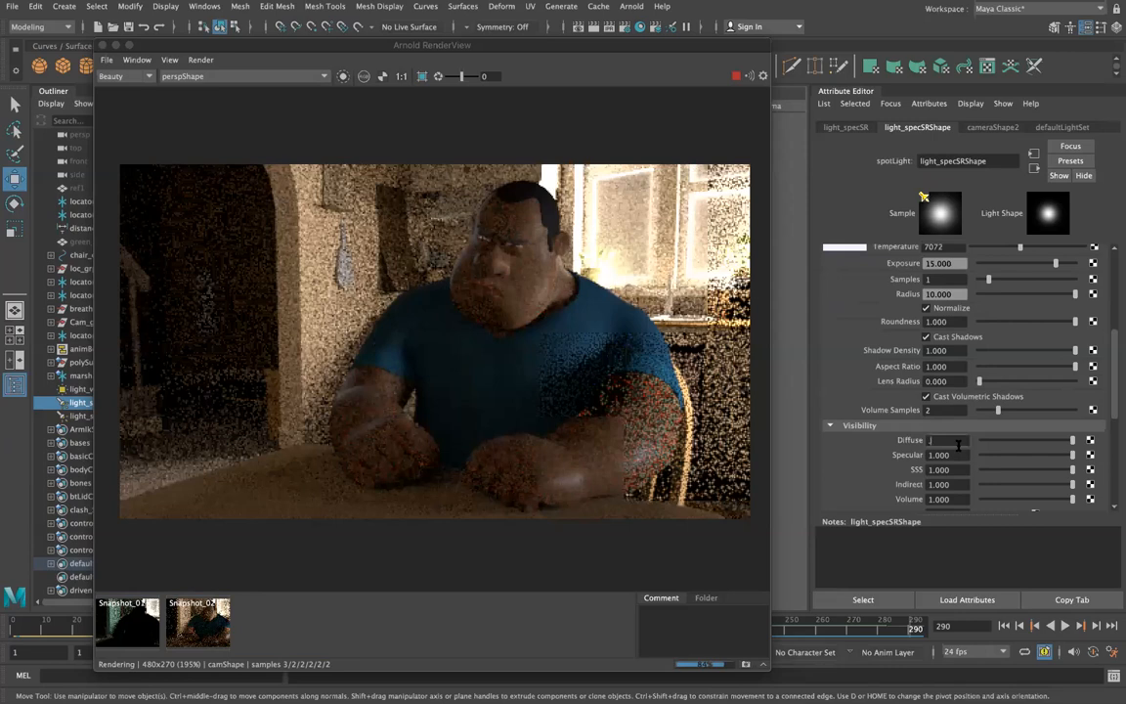
text(0.3)
key(Return)
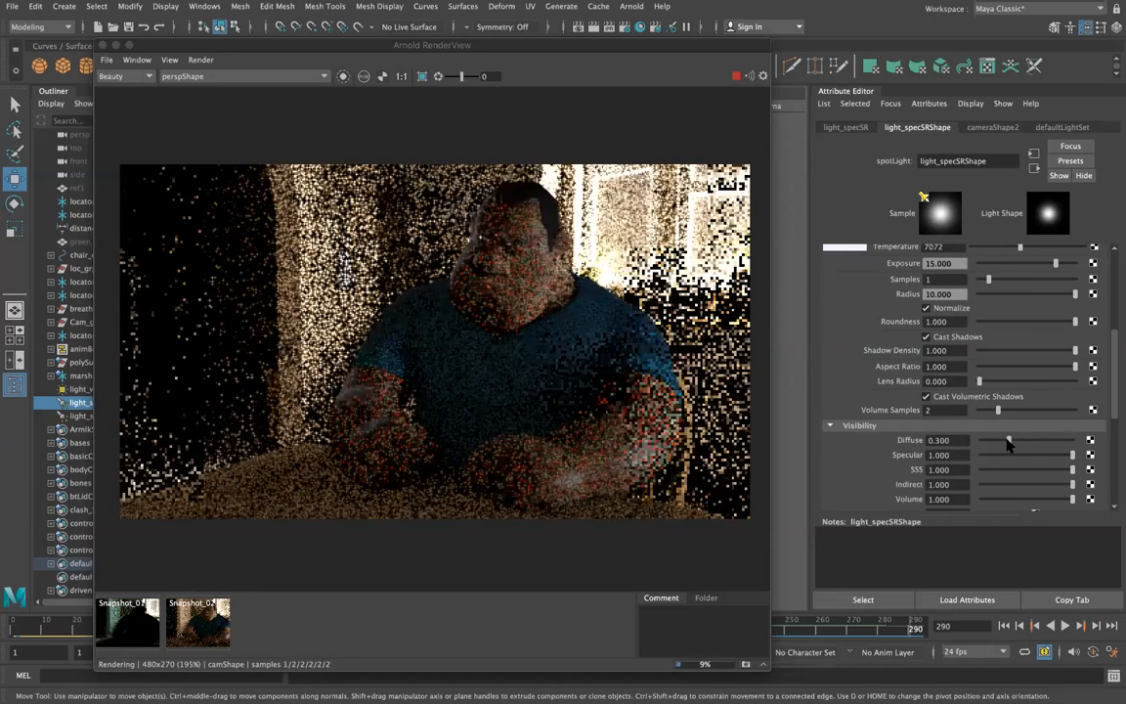
drag(1004, 442, 999, 443)
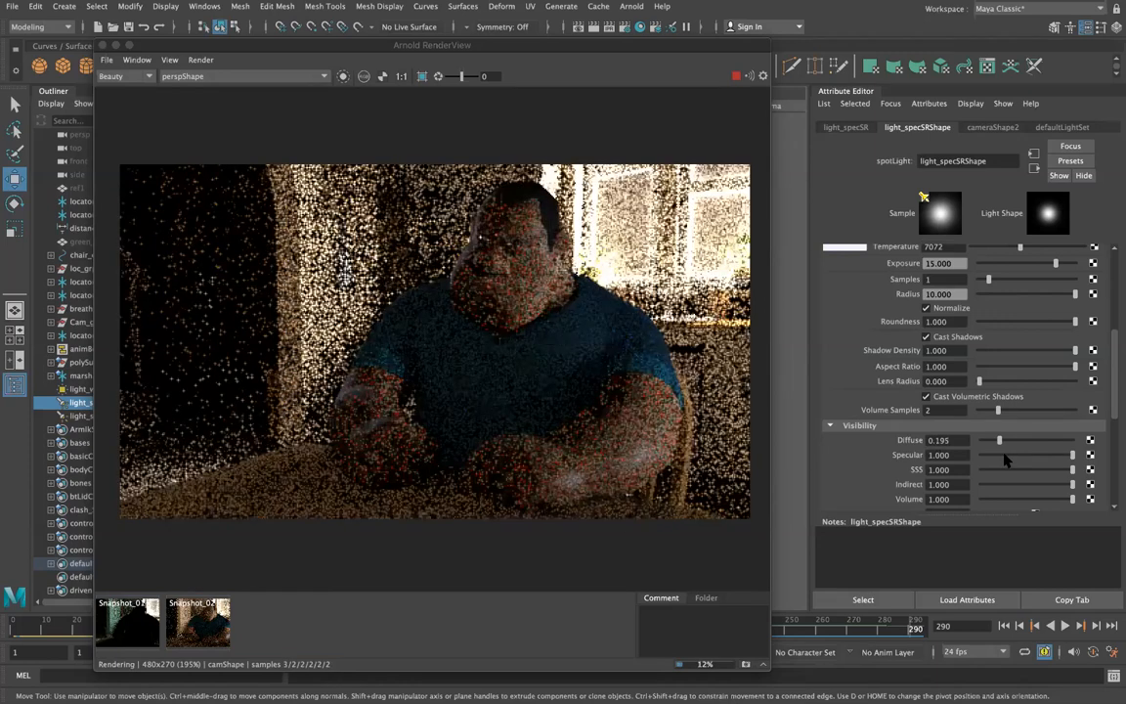
key(ctrl+z)
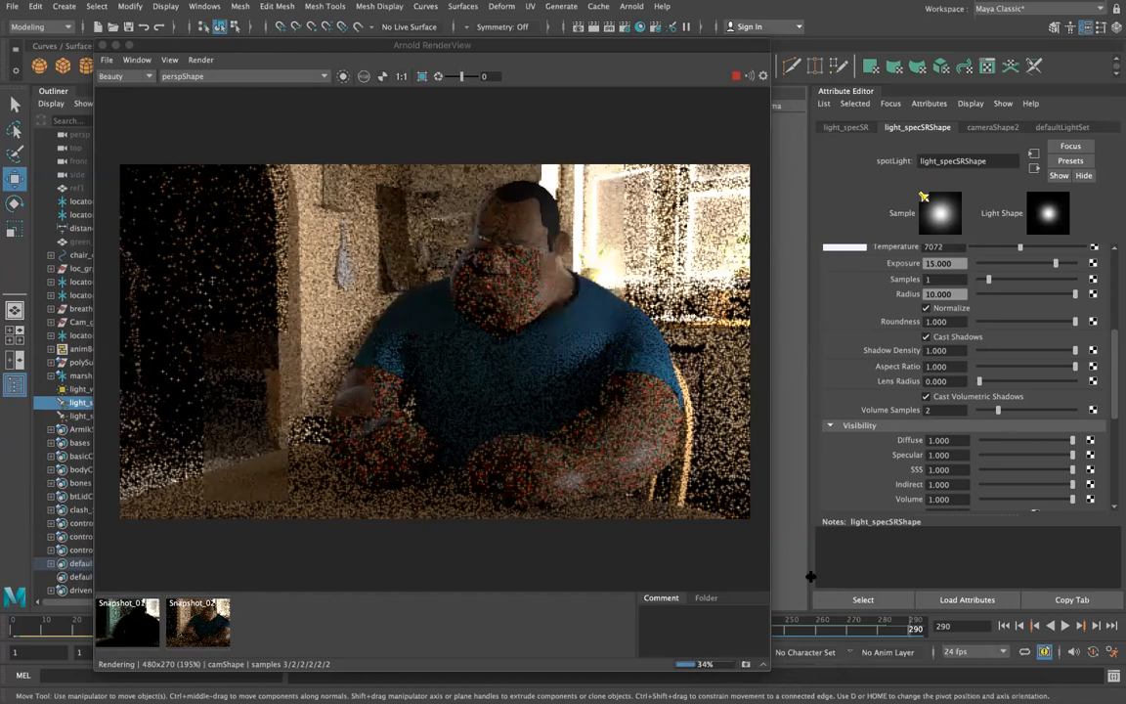
Store a snapshot of the current render, and set the diffuse visibility of light_specSR to 0.3.
click(748, 666)
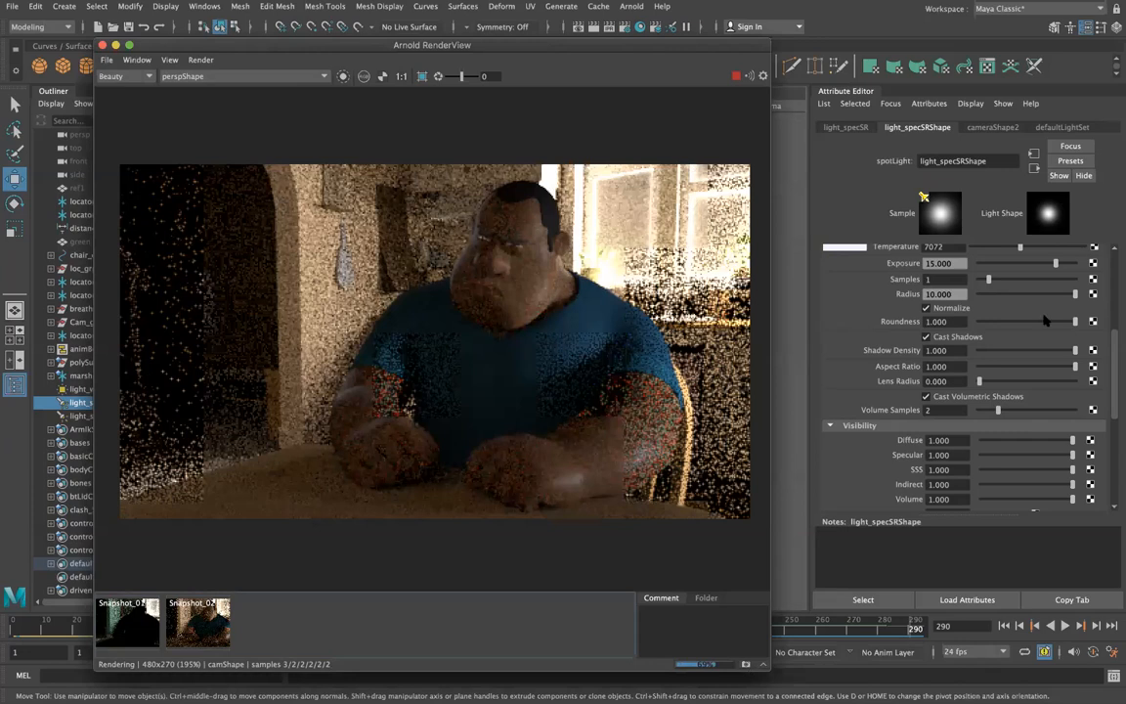
click(963, 440)
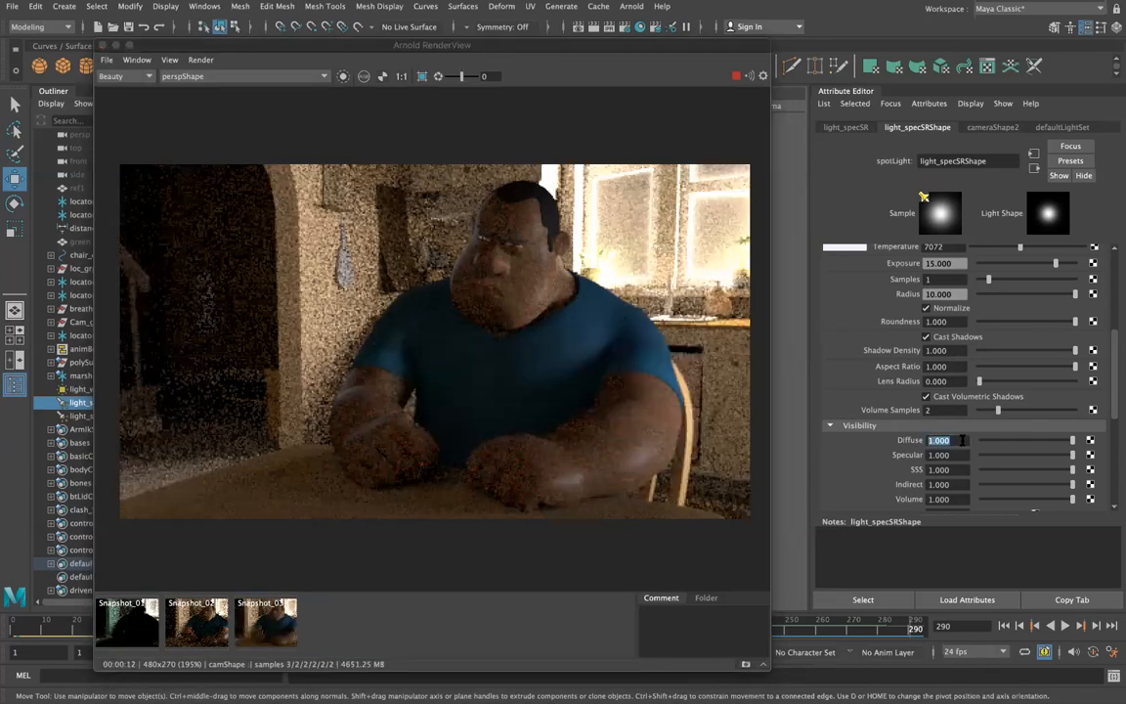
text(0.3)
key(Return)
Try SSS visibility values of 0.5 and 0.7 on light_specSR, and settle on 0.6.
click(963, 470)
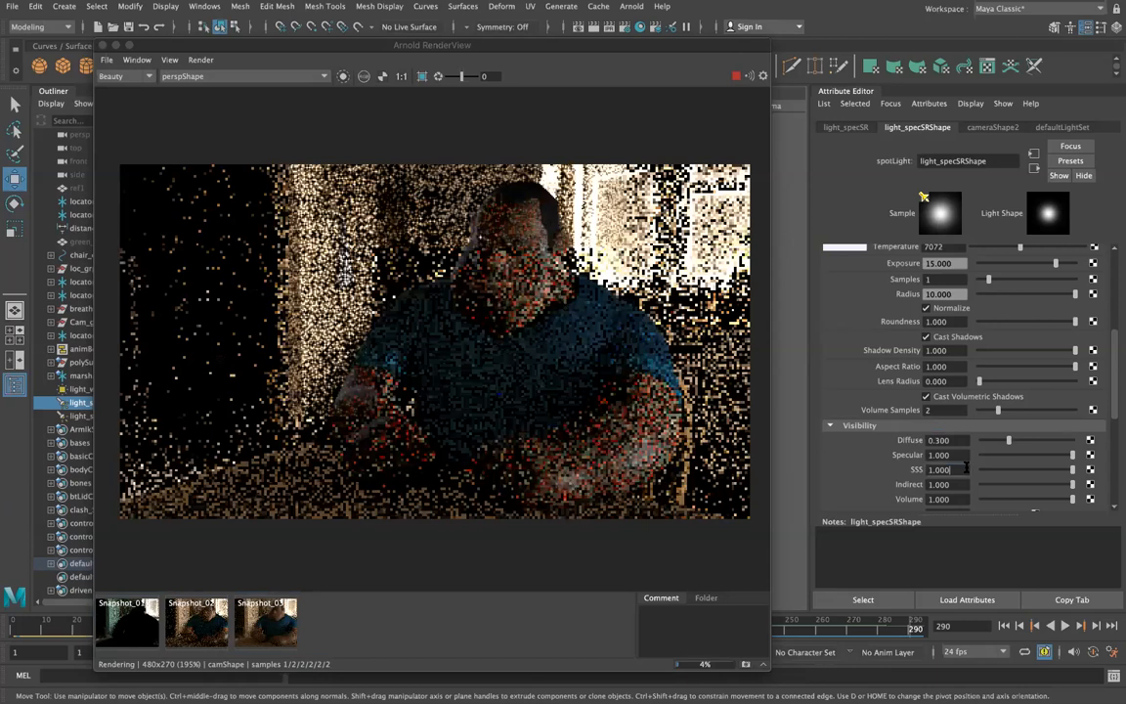
text(0.5)
key(Return)
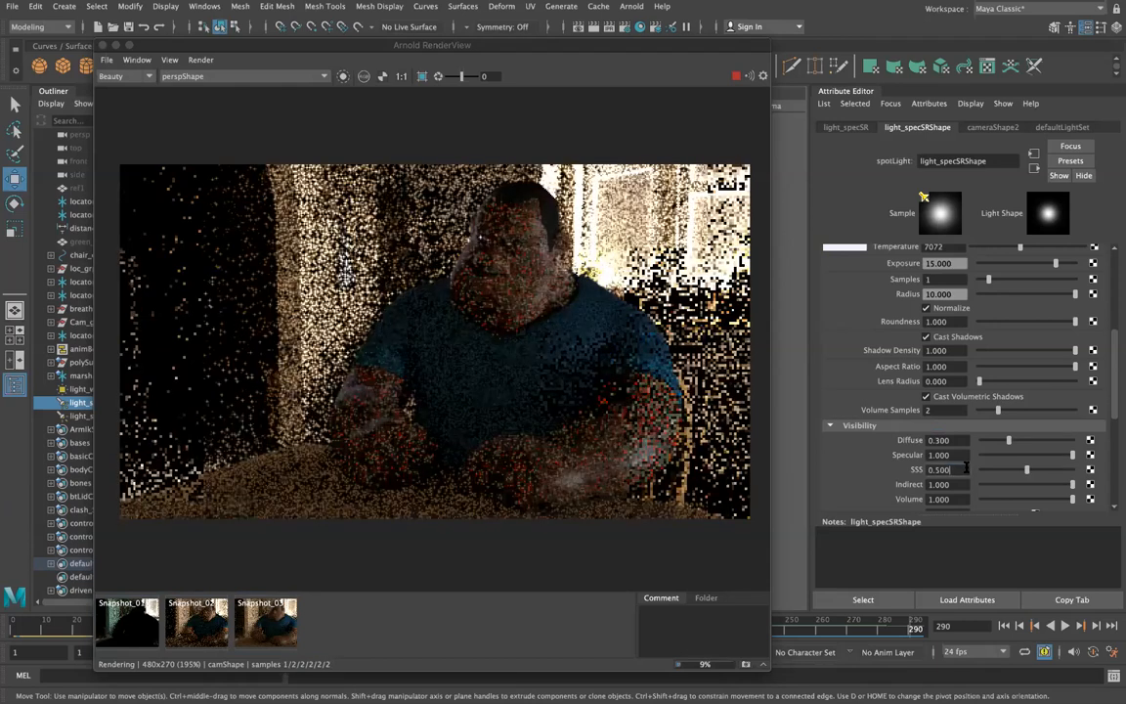
double_click(966, 469)
text(0.7)
key(Return)
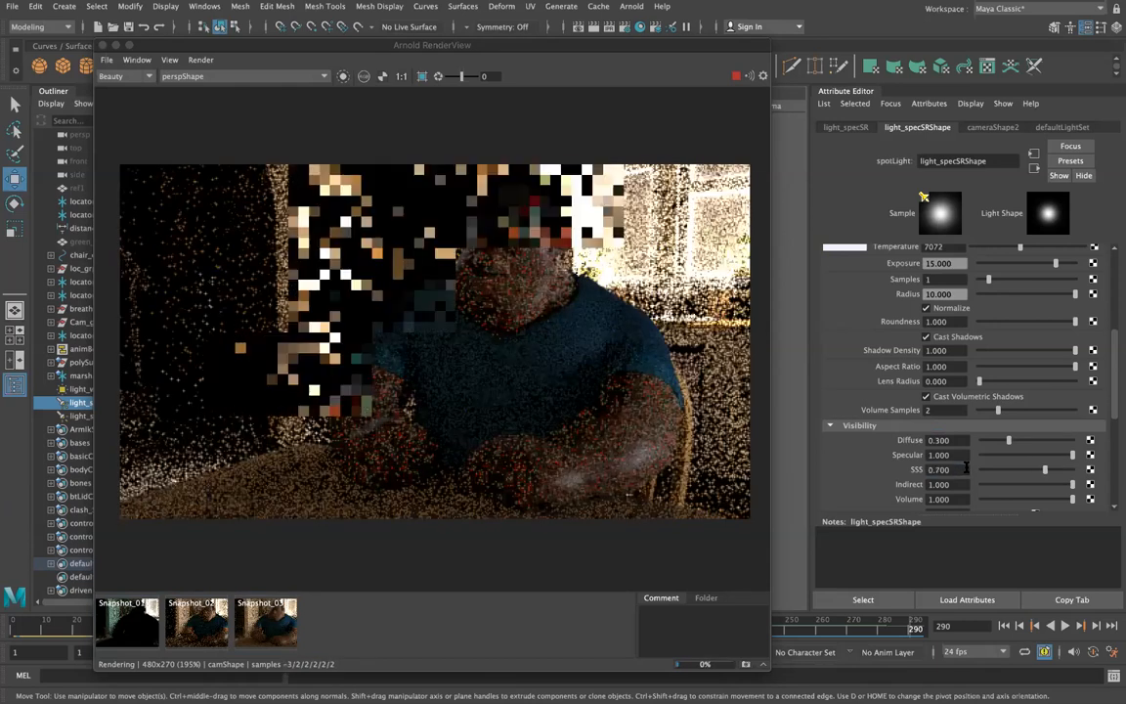
double_click(966, 468)
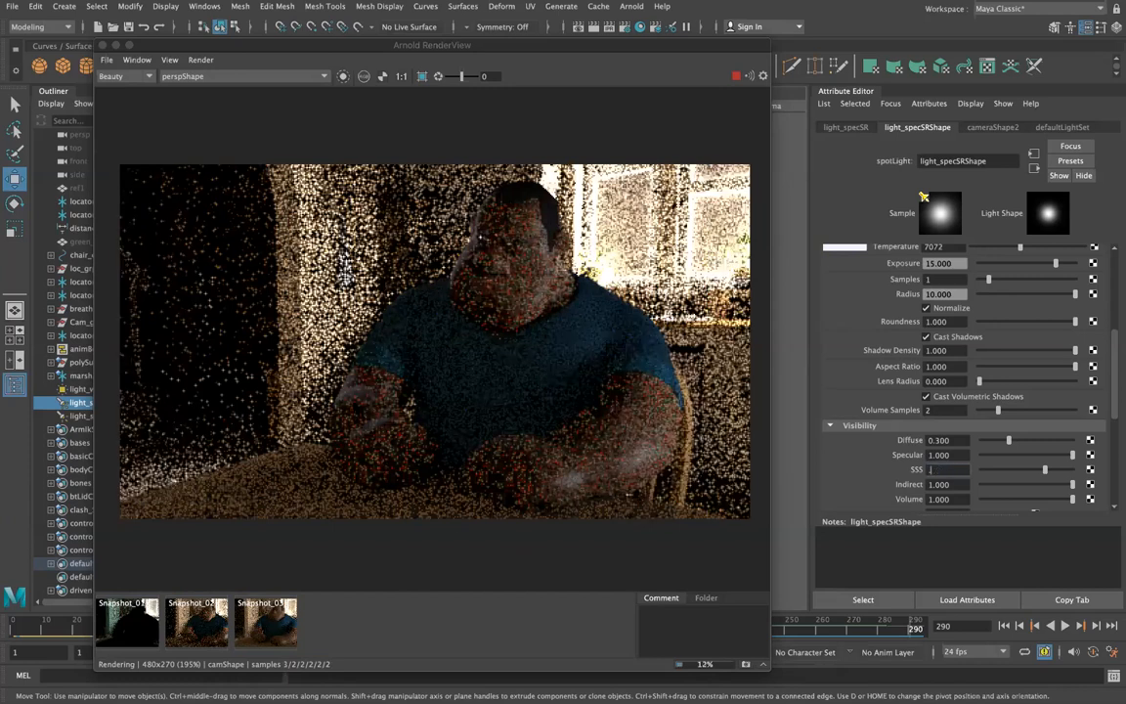
text(0.6)
key(Return)
Try an SSS visibility of 0.3 on light_window, set it to 0.85, and compare the render with Snapshot_03.
key(Up)
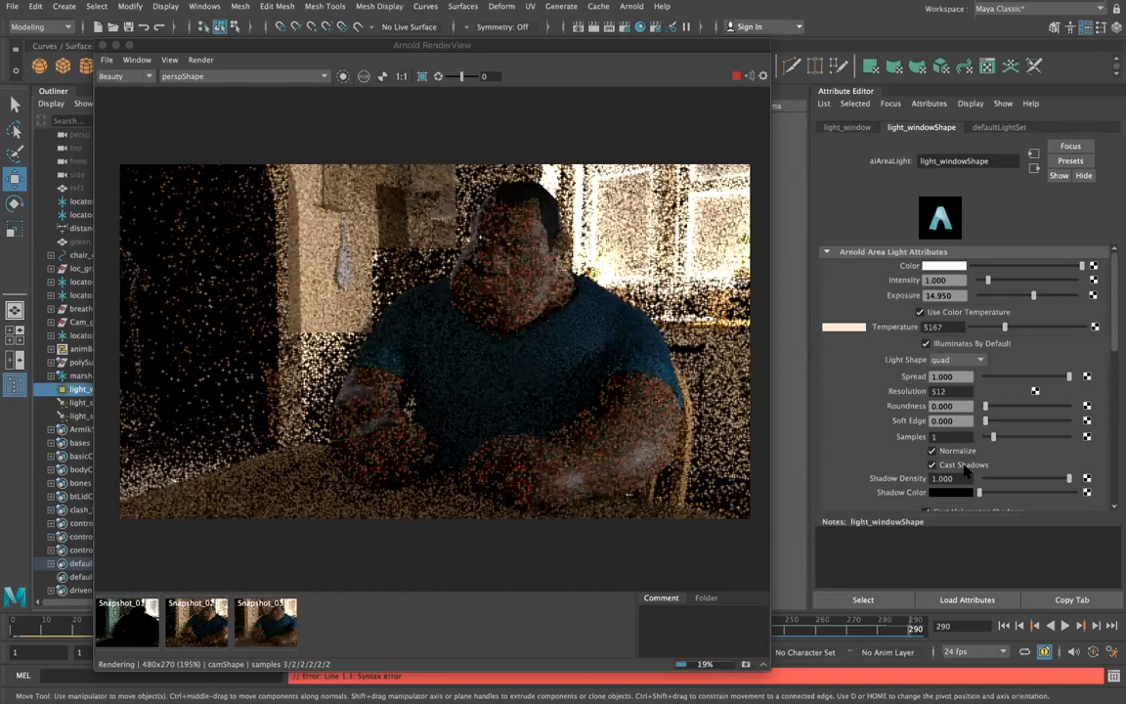
scroll(965, 469, down, 5)
scroll(967, 425, down, 1)
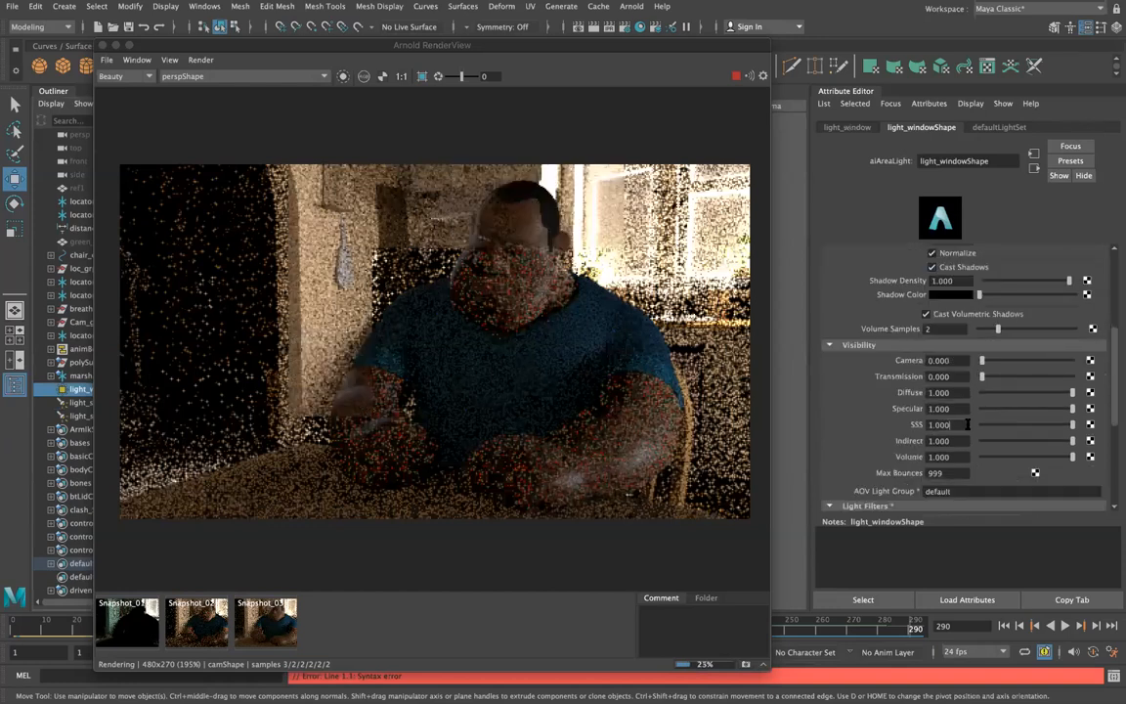
text(0.3)
key(Return)
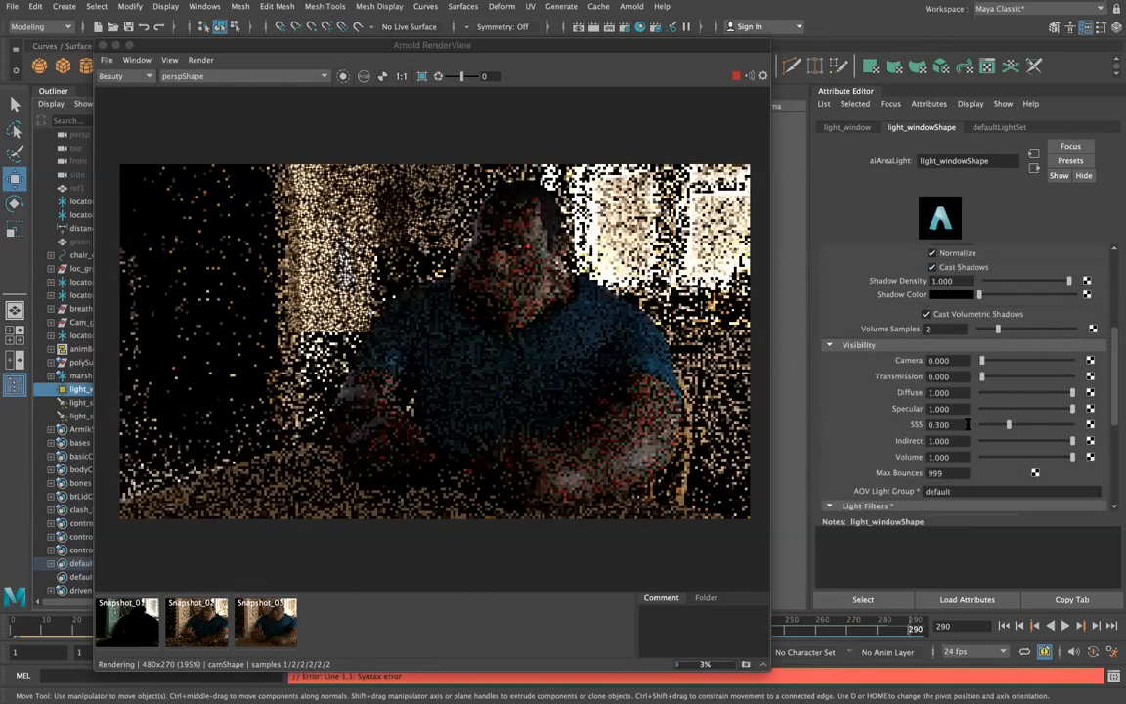
double_click(958, 425)
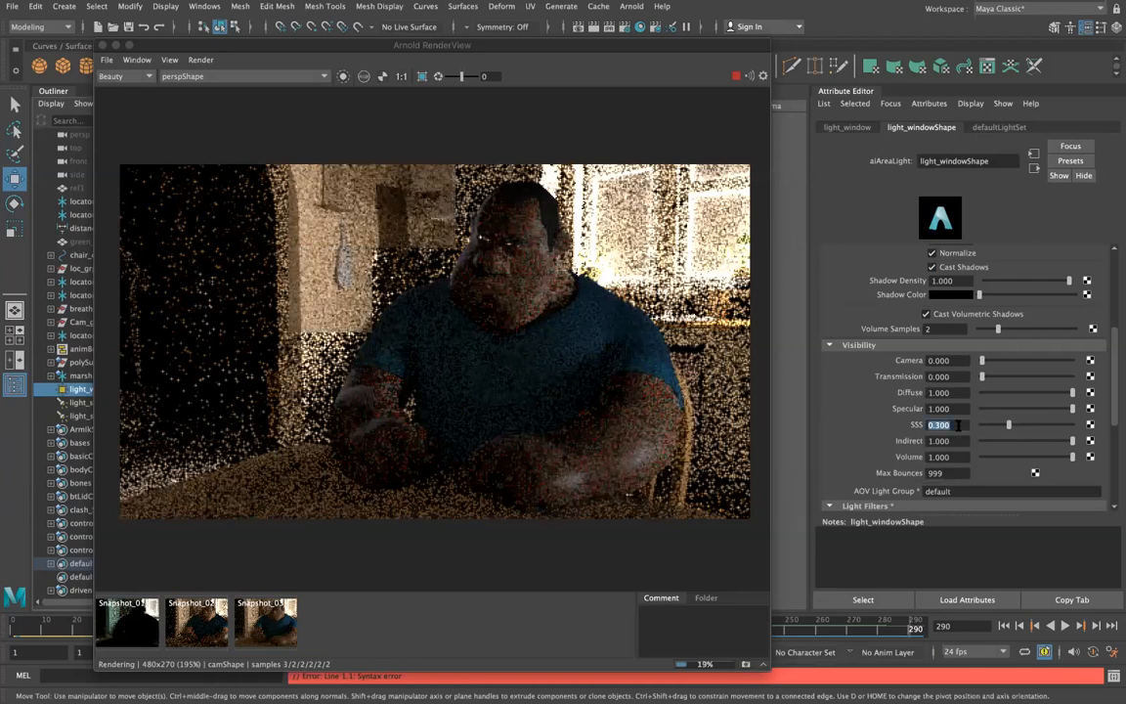
text(.8)
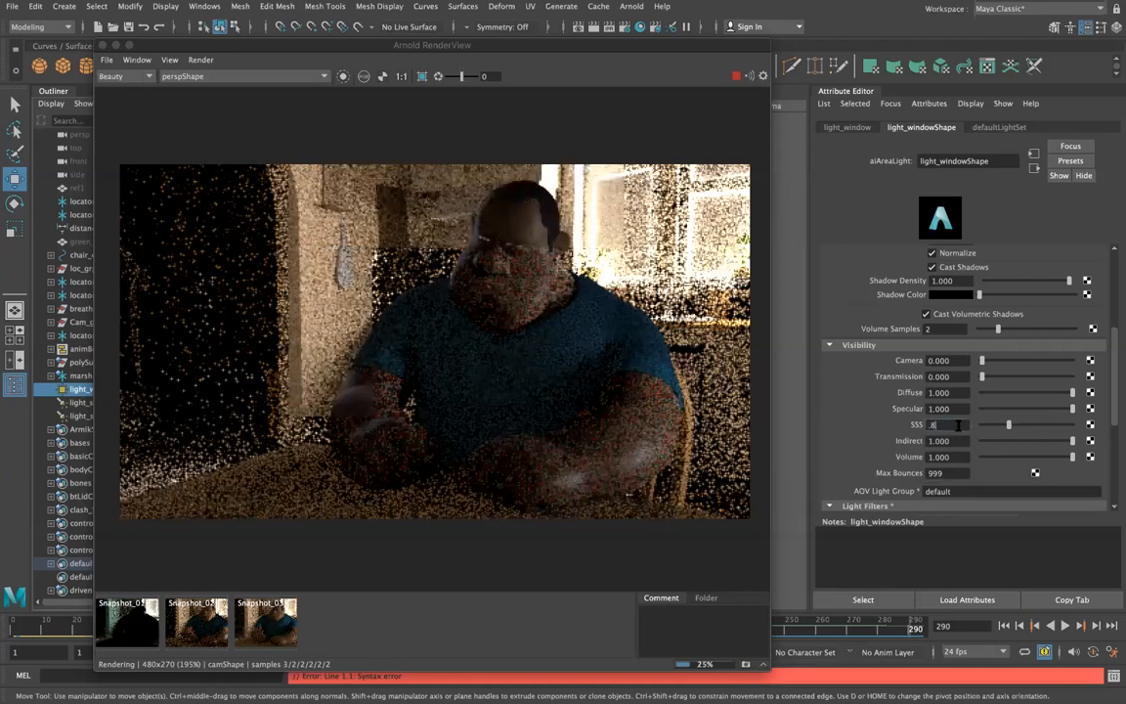
text(5)
key(Return)
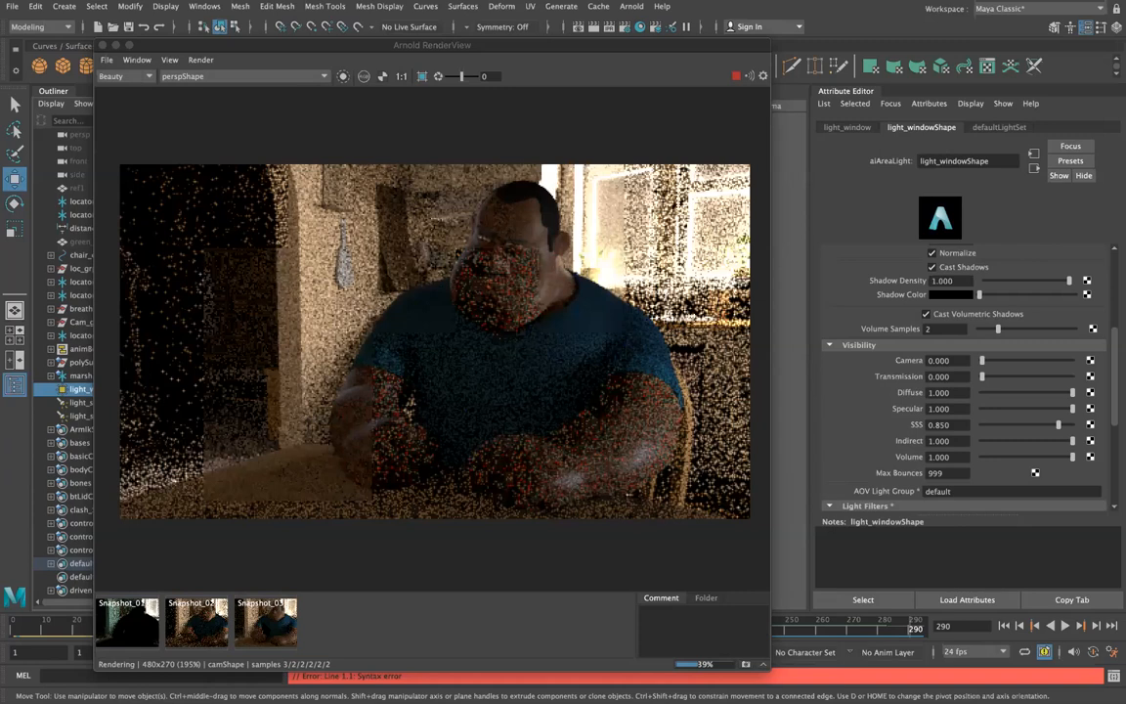
click(265, 624)
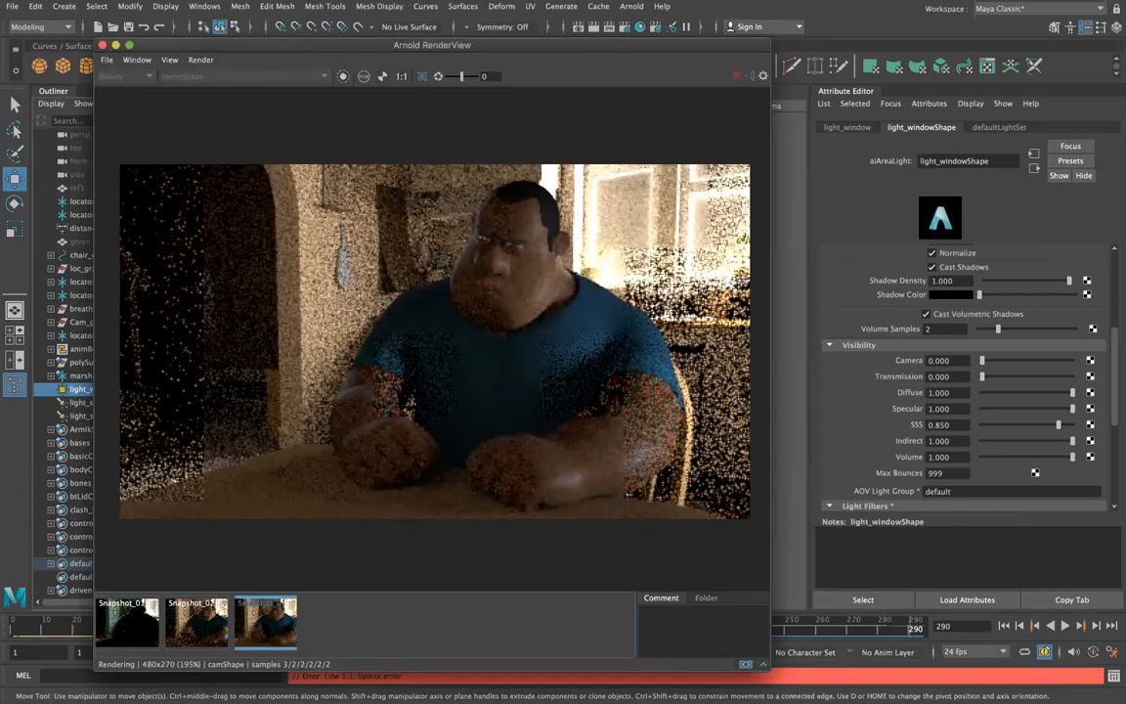
click(265, 623)
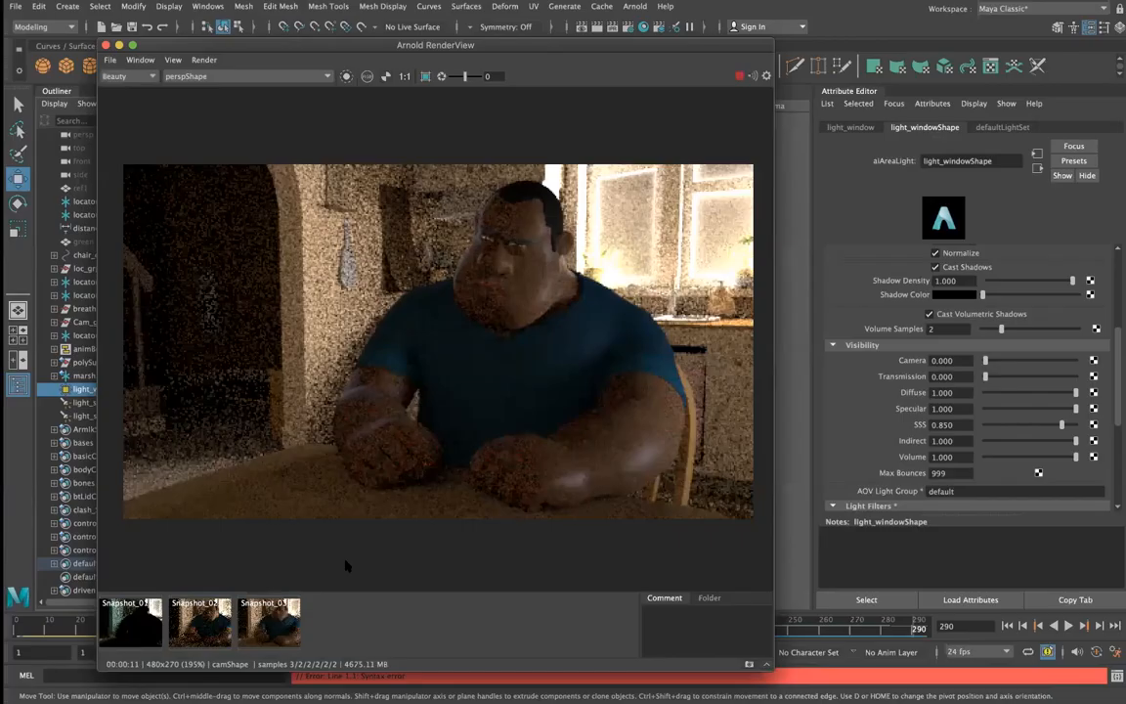
click(263, 626)
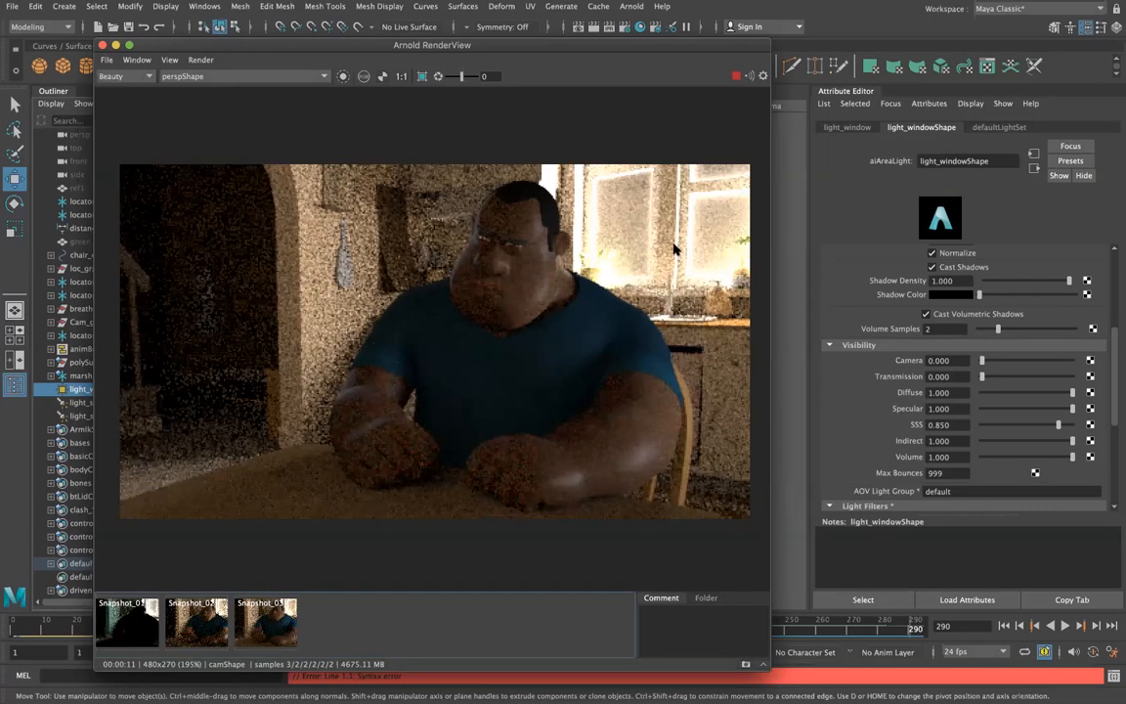
Try SSS visibility values of 1 and 0.9 on light_specSR, and settle on 0.8.
click(59, 462)
click(84, 402)
click(85, 402)
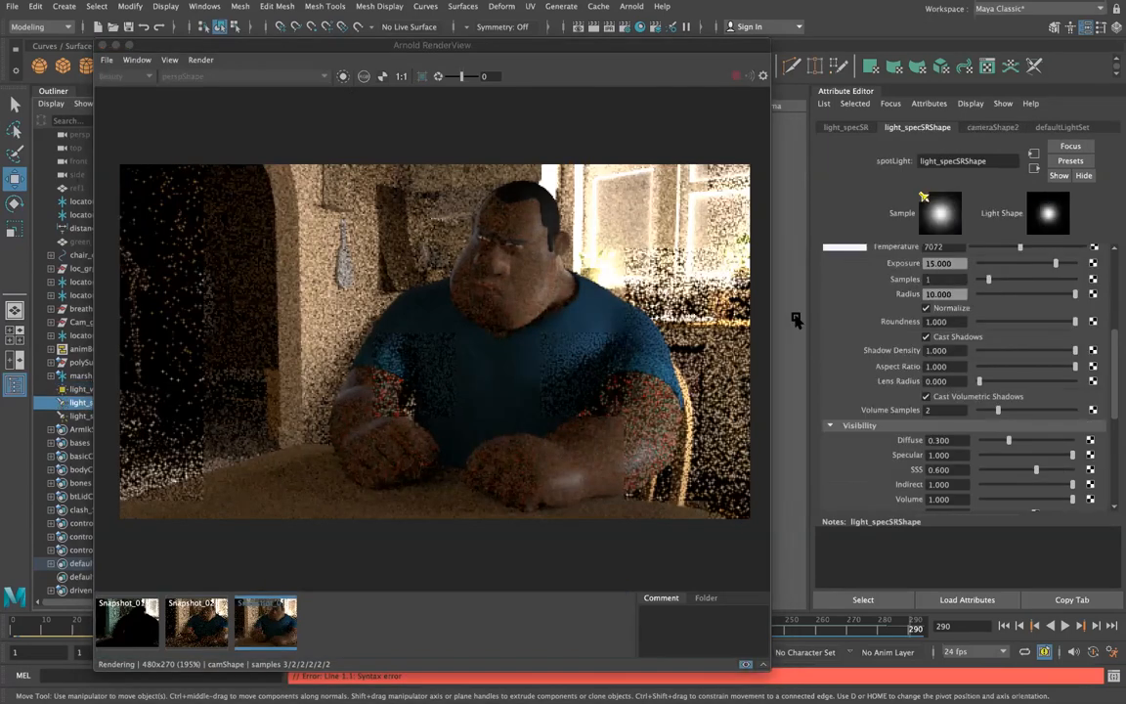
scroll(992, 352, down, 4)
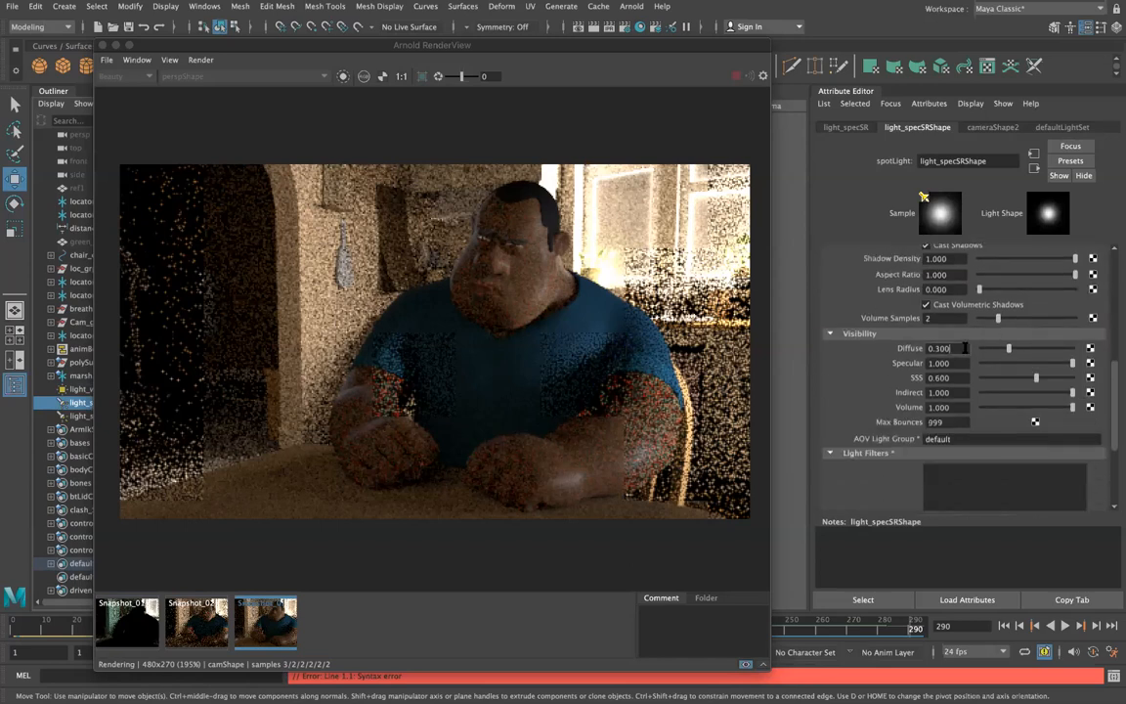
double_click(953, 378)
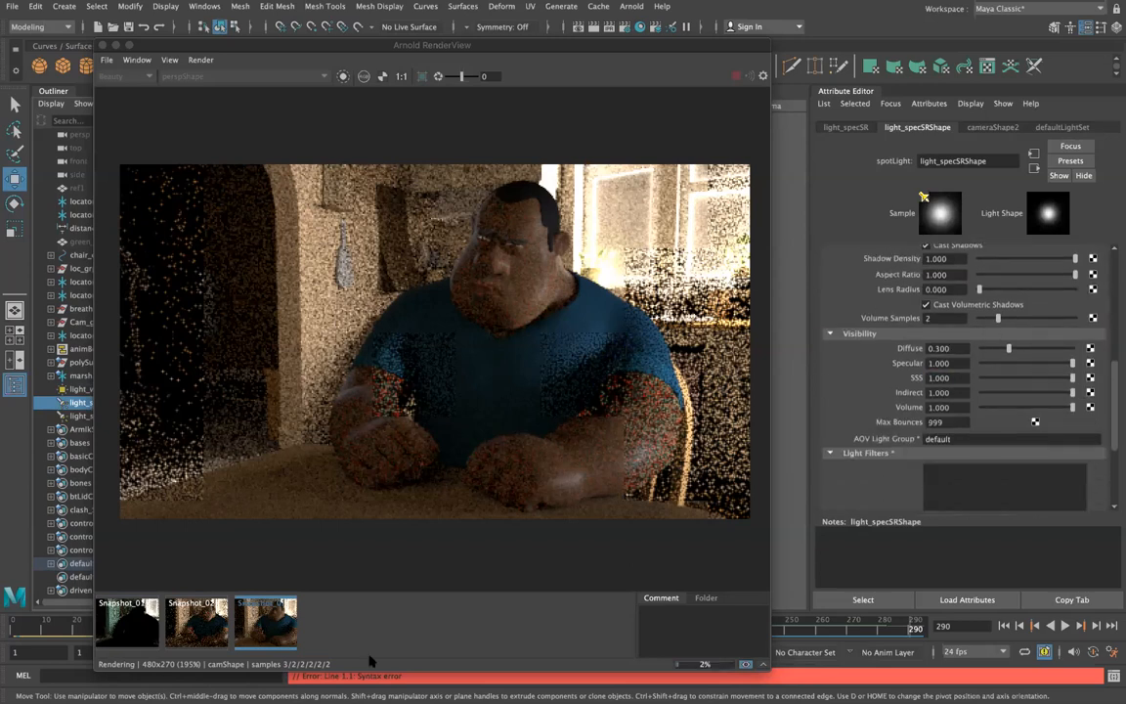
text(1)
key(Return)
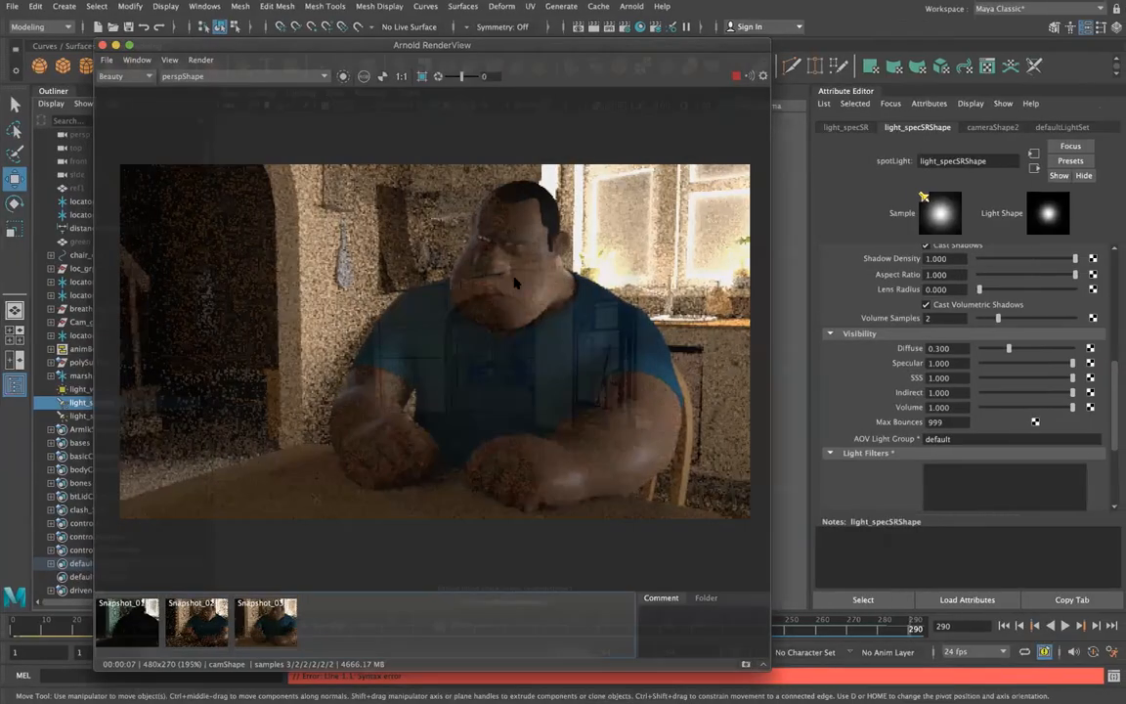
click(953, 380)
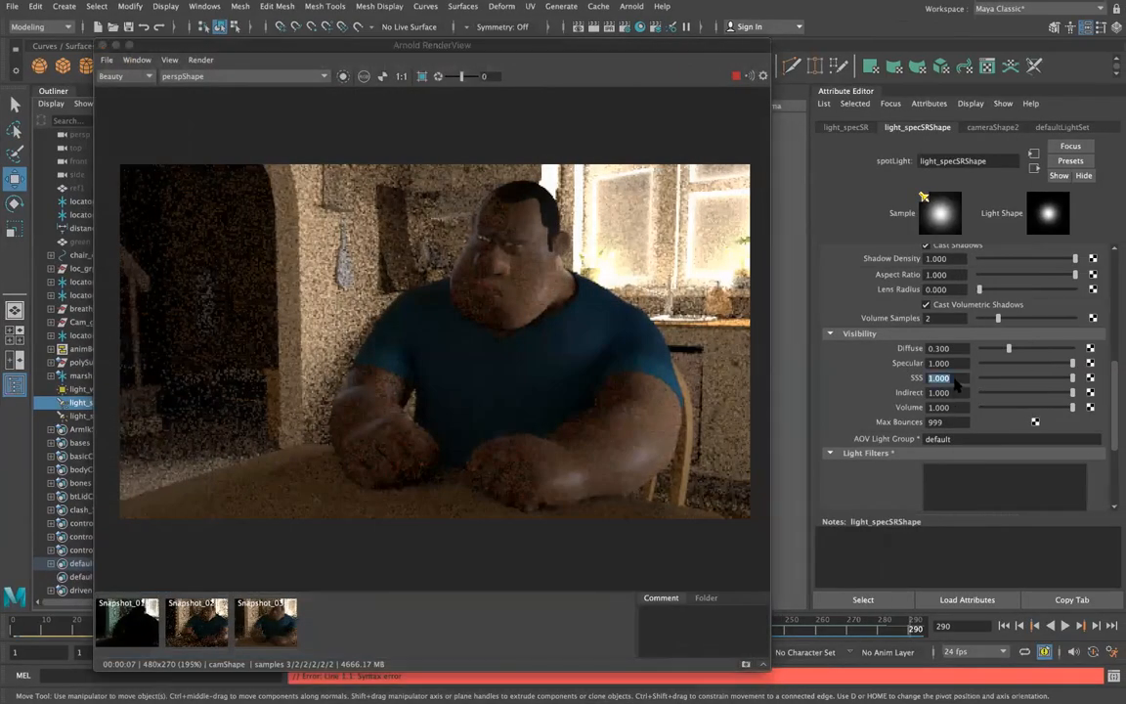
text(0.9)
key(Return)
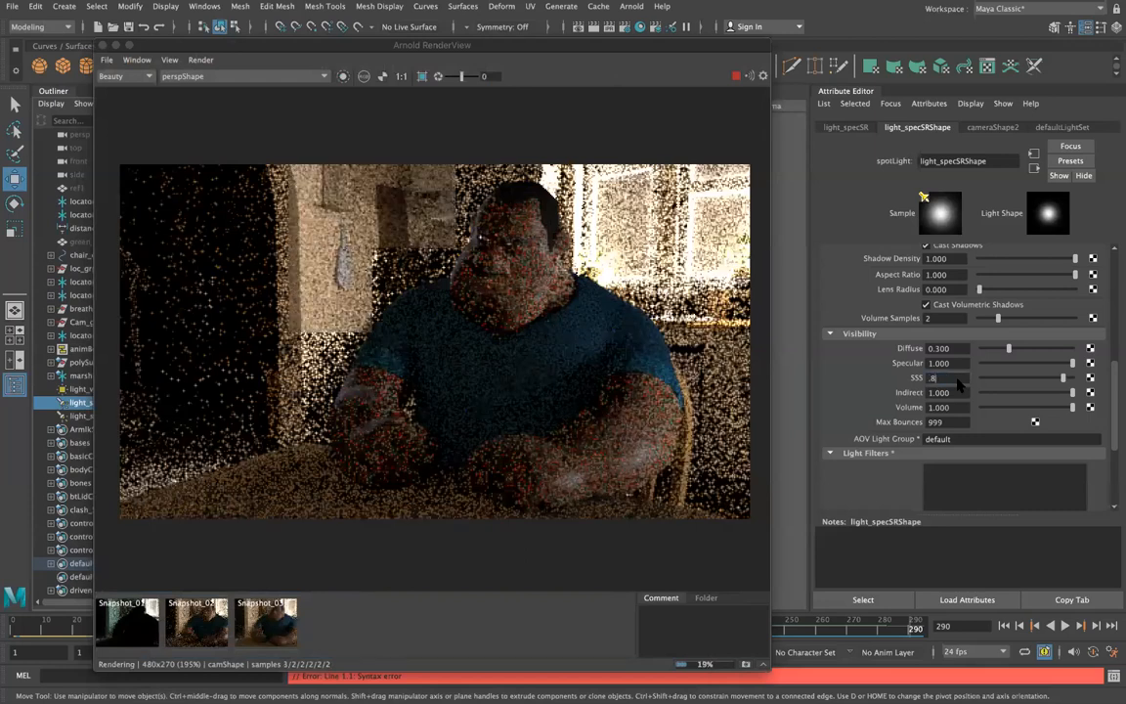
text(0.8)
key(Return)
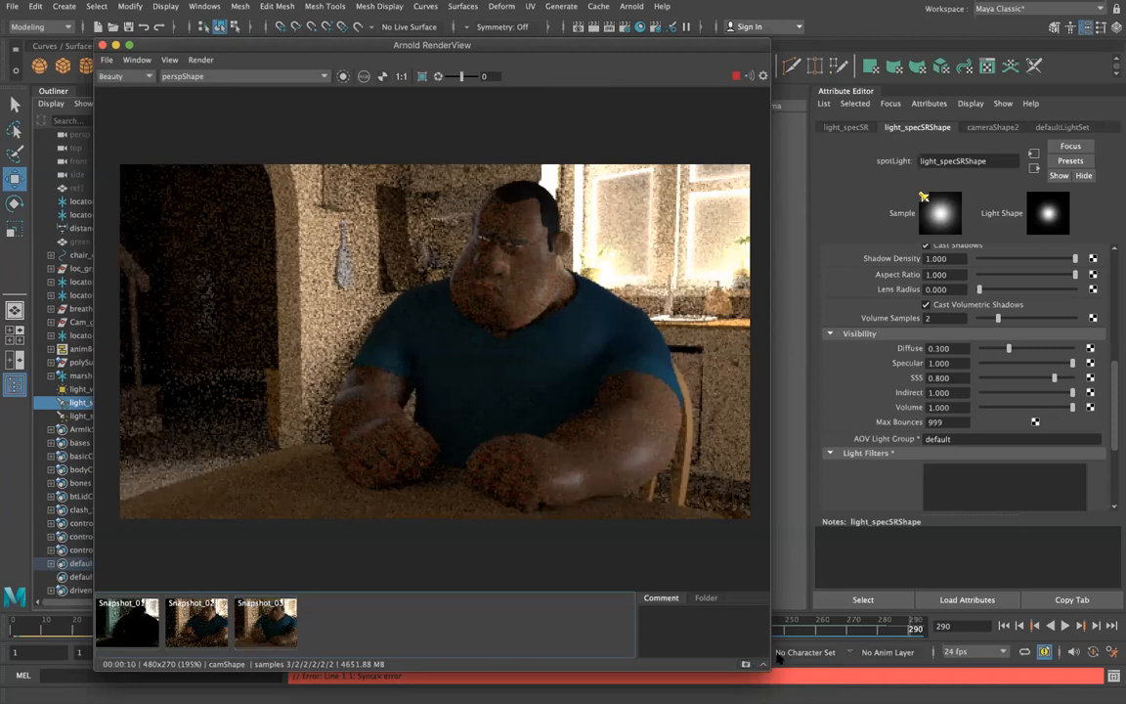
Close the render view, go to frame 1, and reopen the Arnold RenderView to render that frame.
click(103, 46)
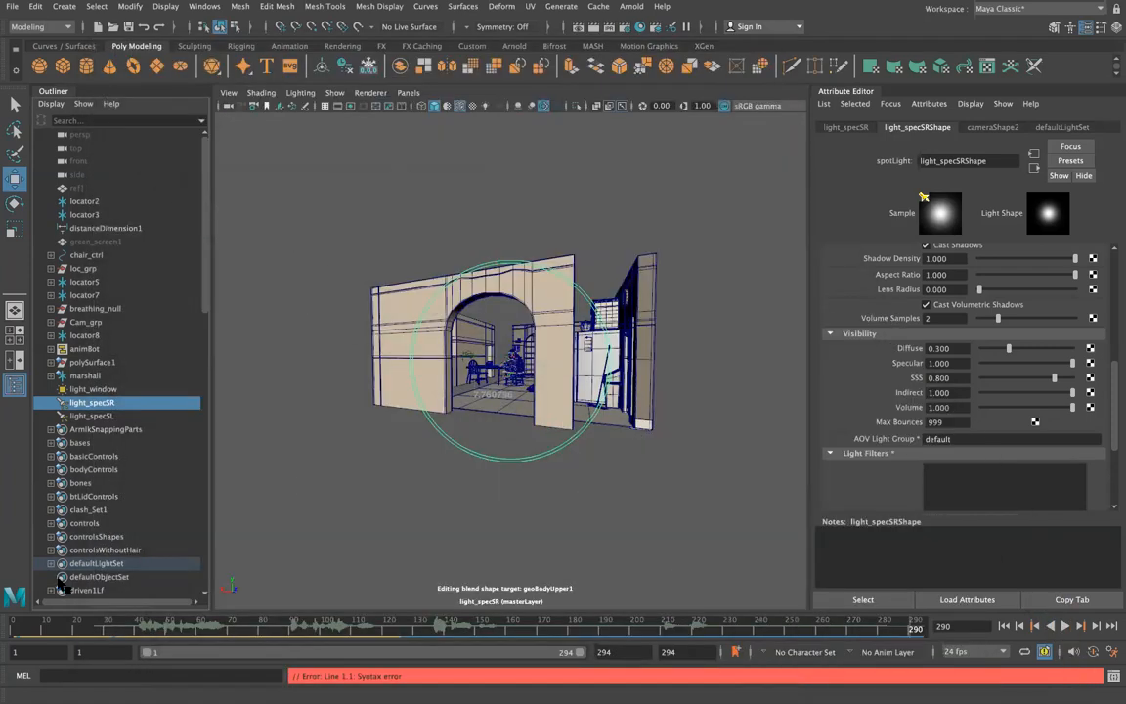
click(14, 626)
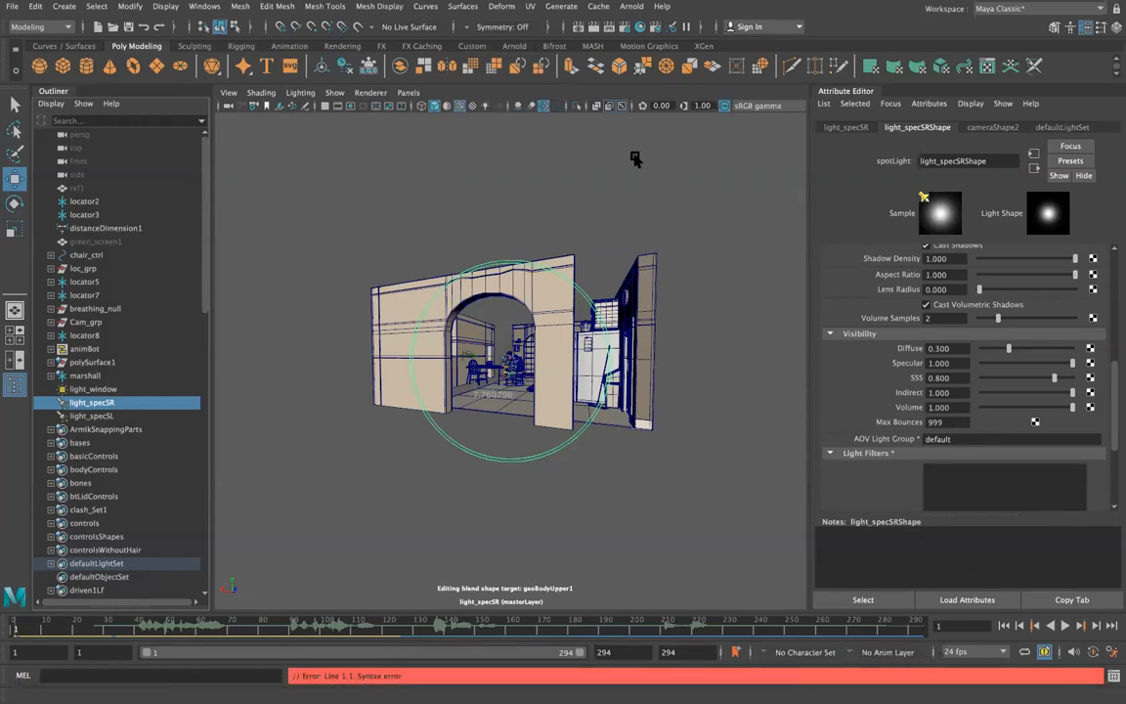
click(631, 6)
click(636, 32)
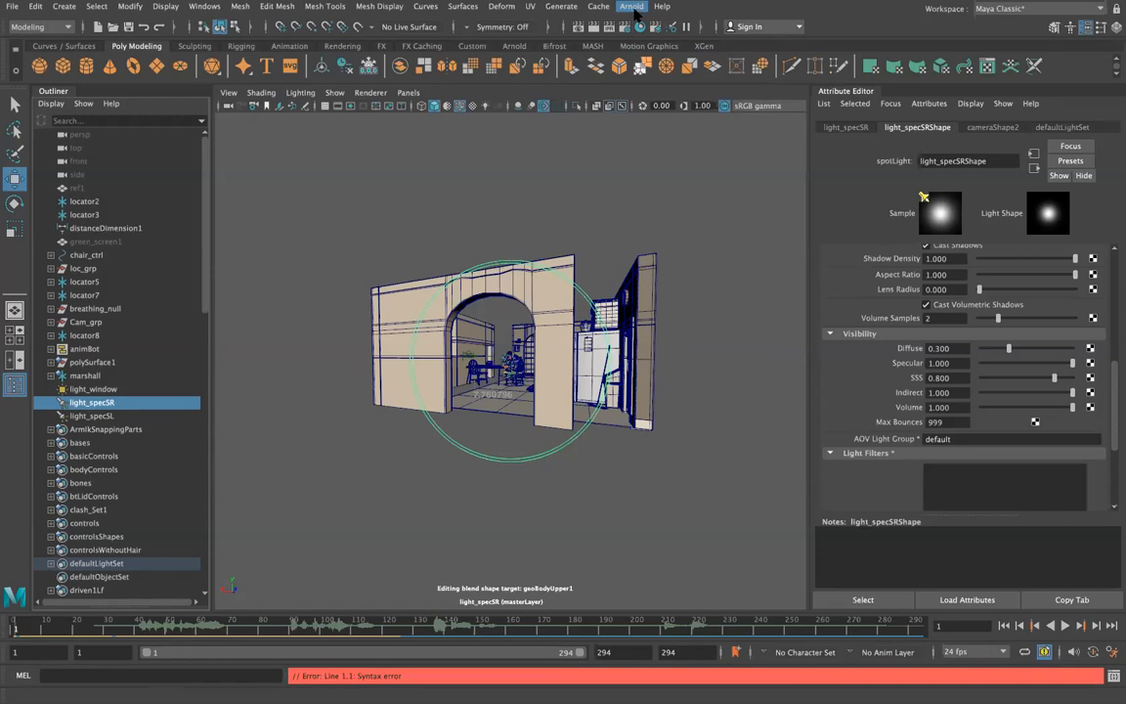
click(632, 6)
click(640, 32)
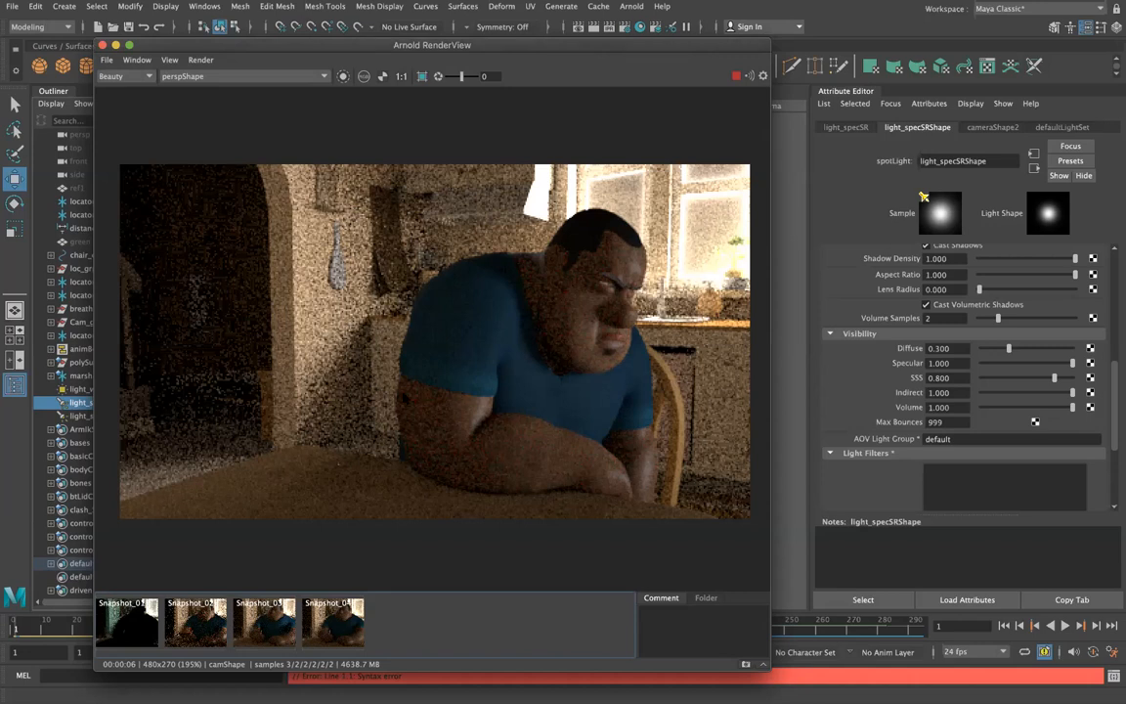
Save the scene and accept the student version notice.
click(12, 8)
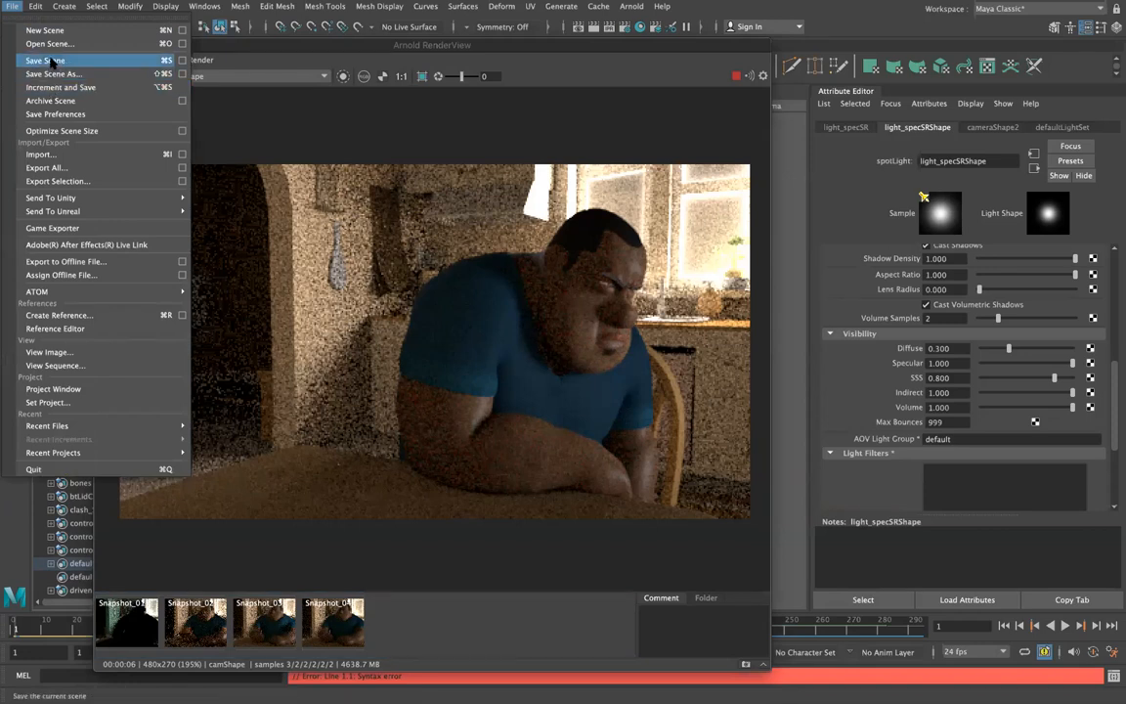
click(47, 60)
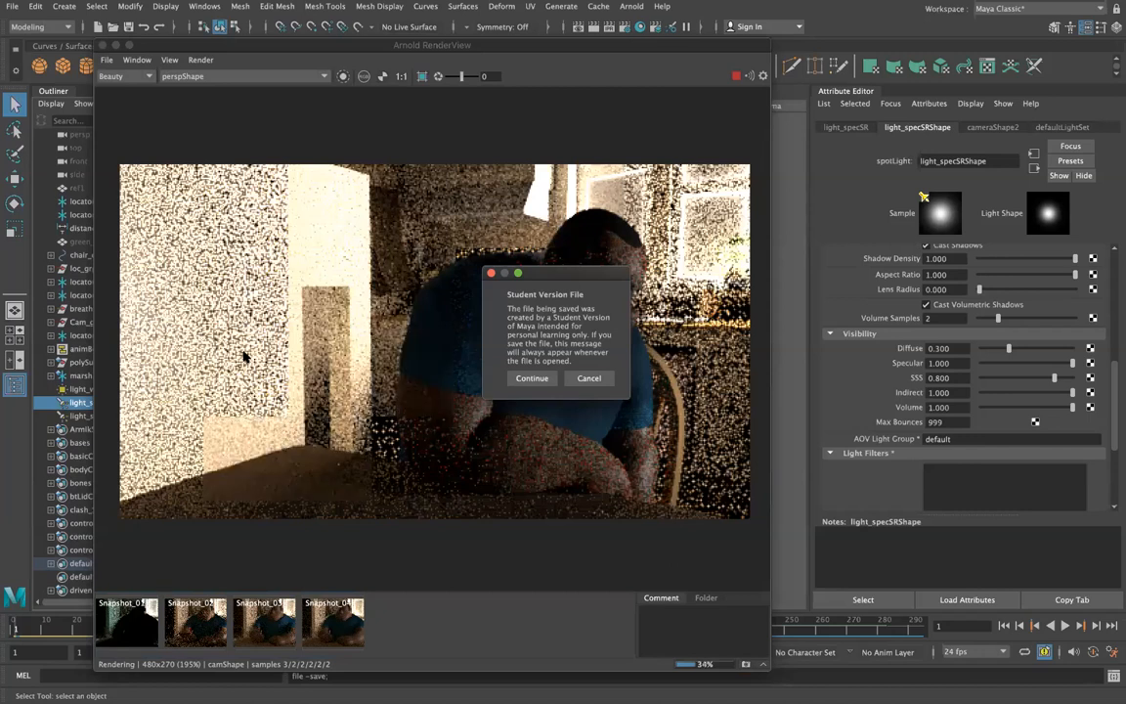
click(532, 378)
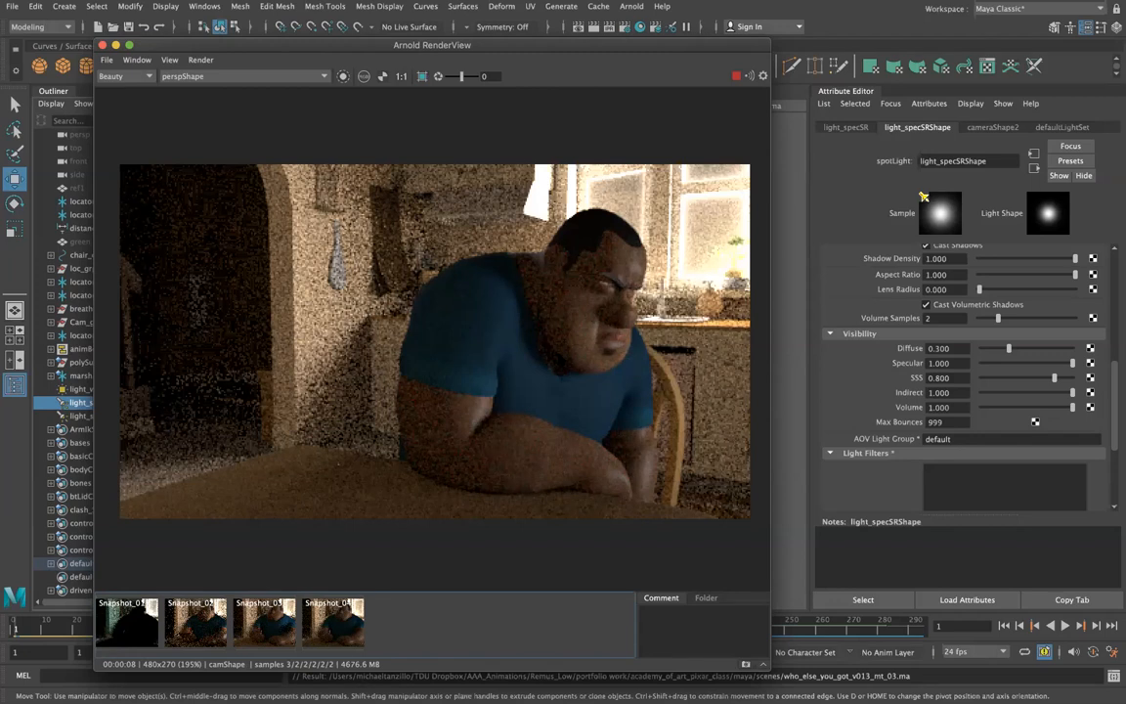
scroll(555, 375, up, 2)
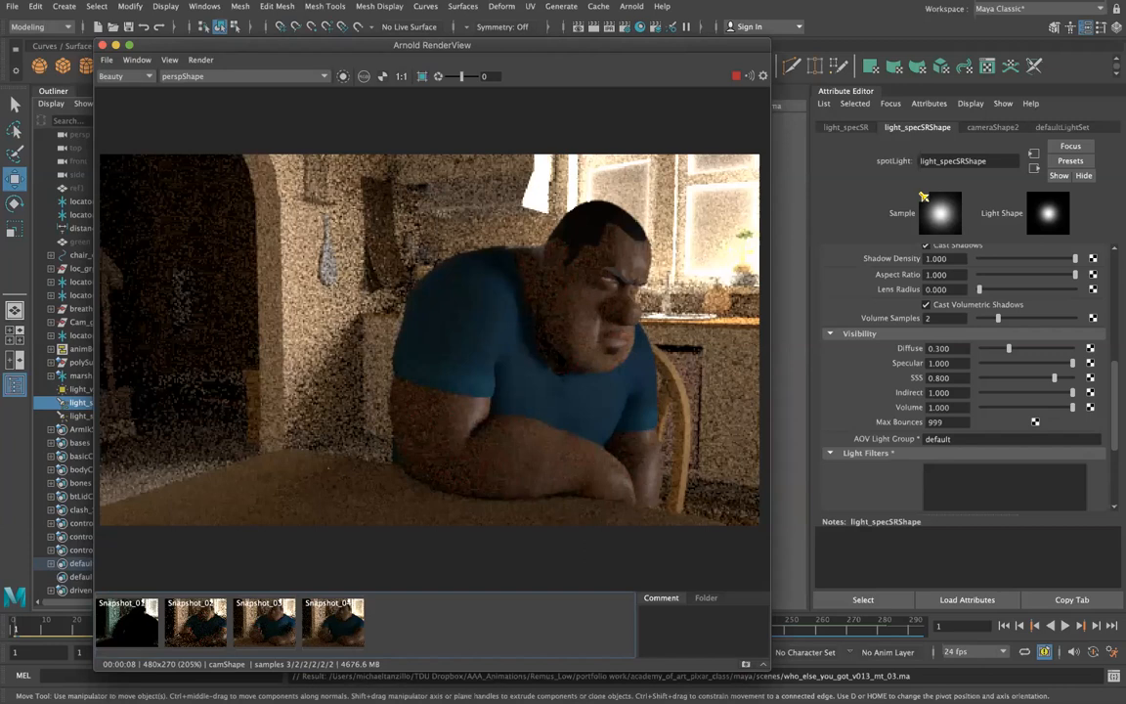
scroll(563, 352, up, 2)
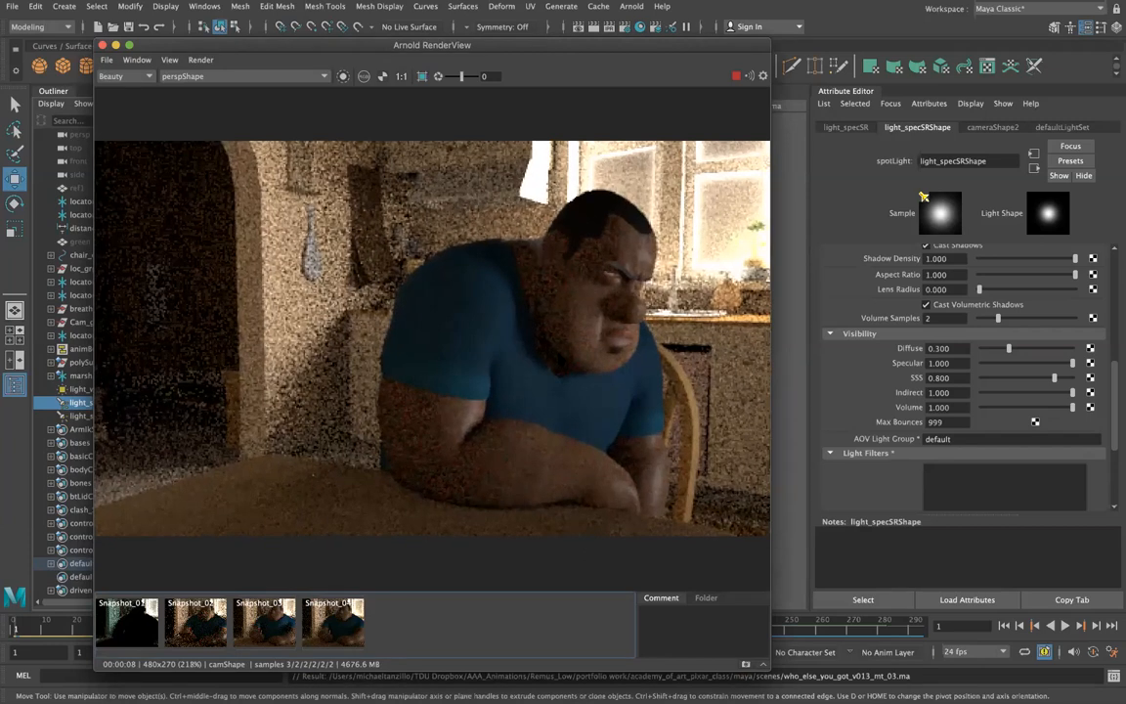
scroll(387, 354, down, 2)
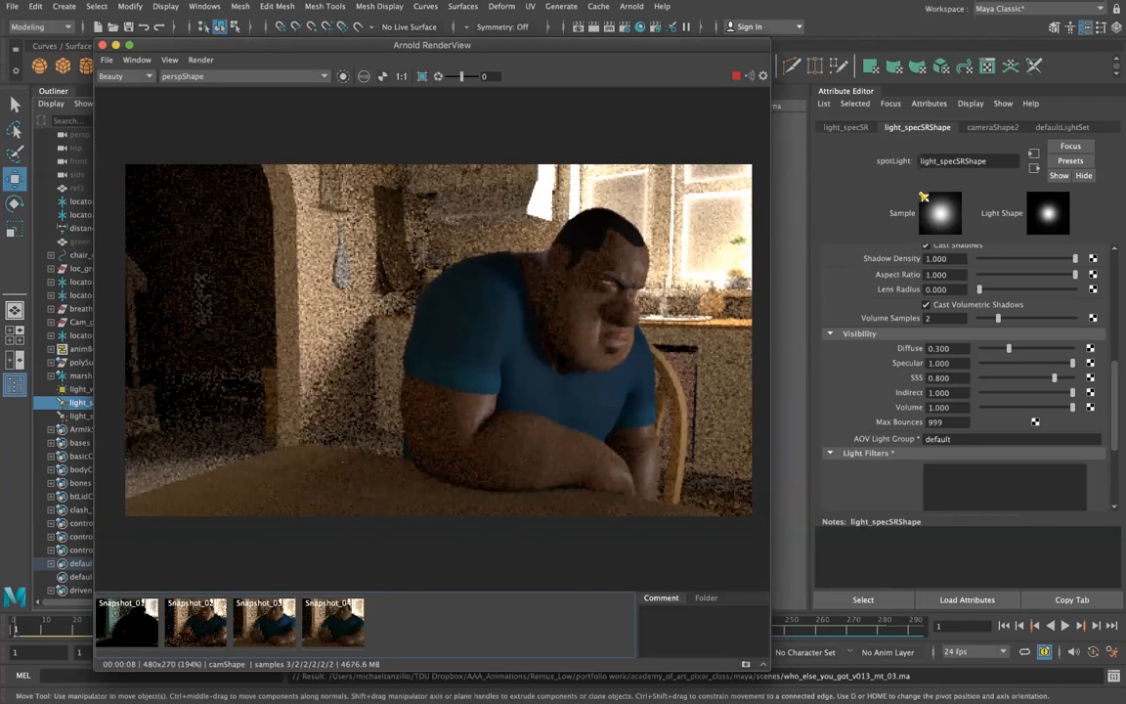
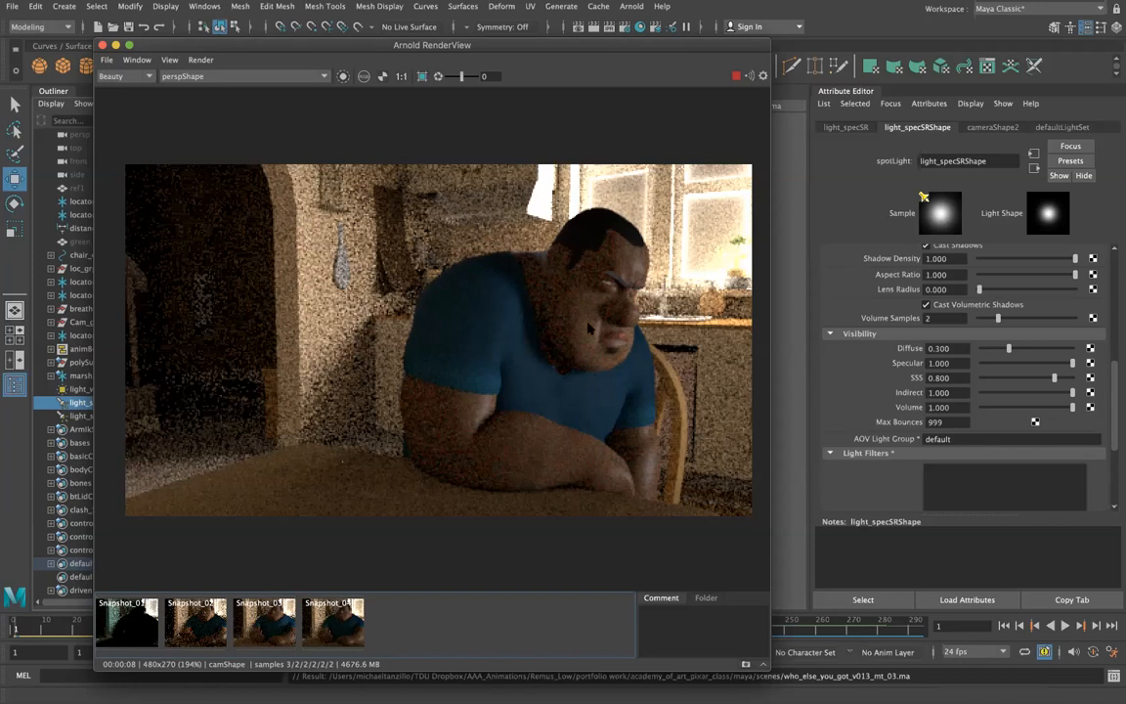
Open the Render Settings window for the master layer.
click(631, 6)
mouse_move(649, 62)
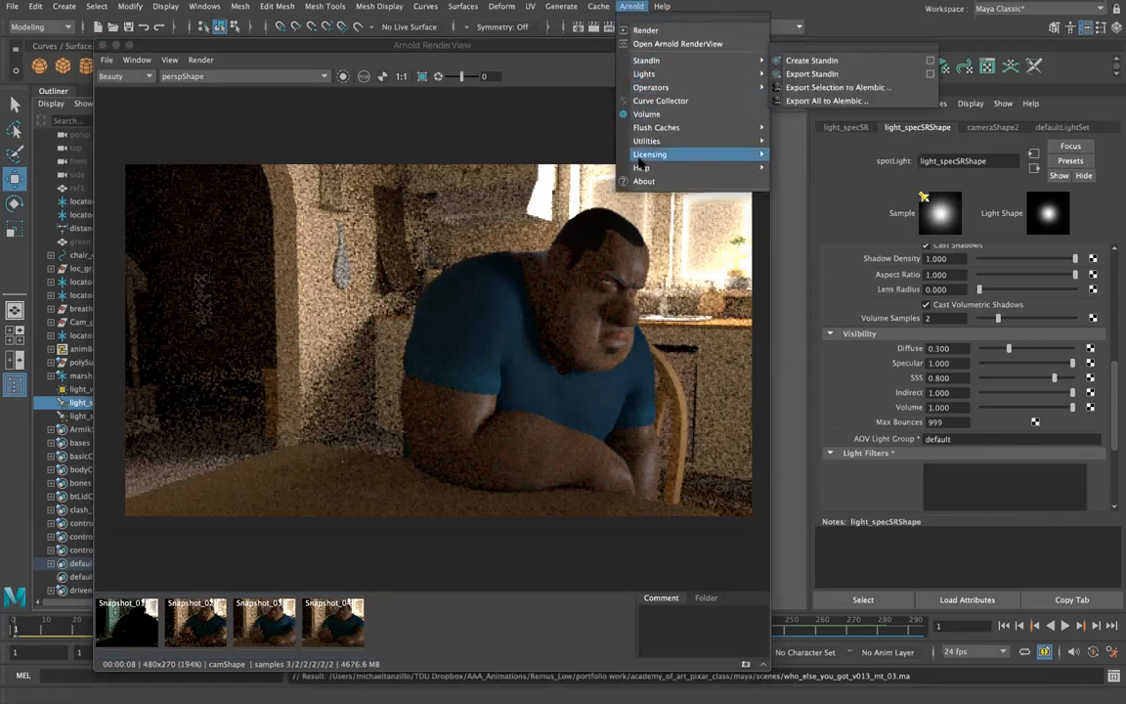
mouse_move(598, 6)
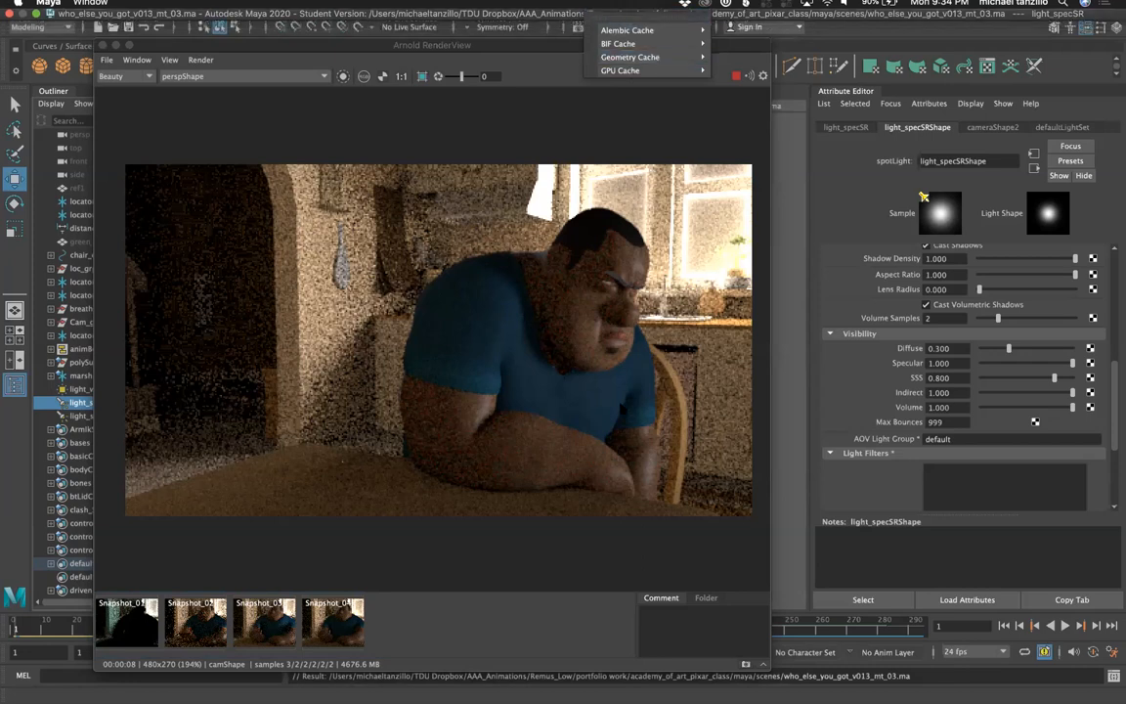
click(621, 29)
click(622, 28)
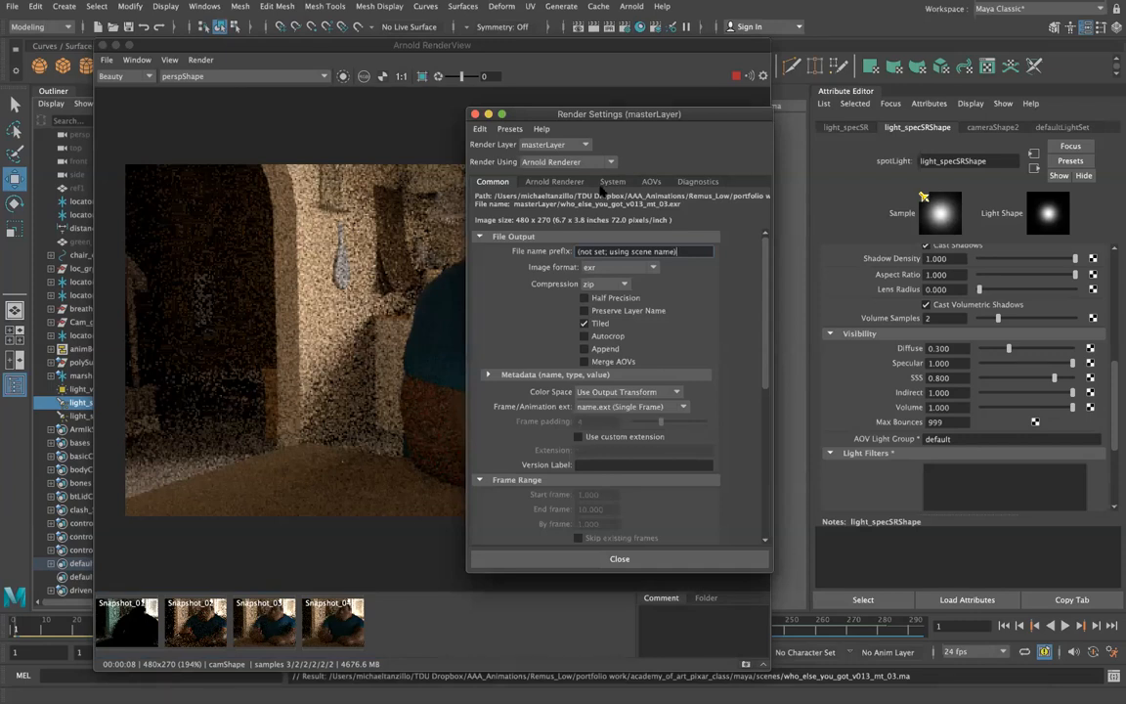
Keep exr as the image format, set the frame/animation extension to name.#.ext, and set the file name prefix to masterLayer.
click(617, 284)
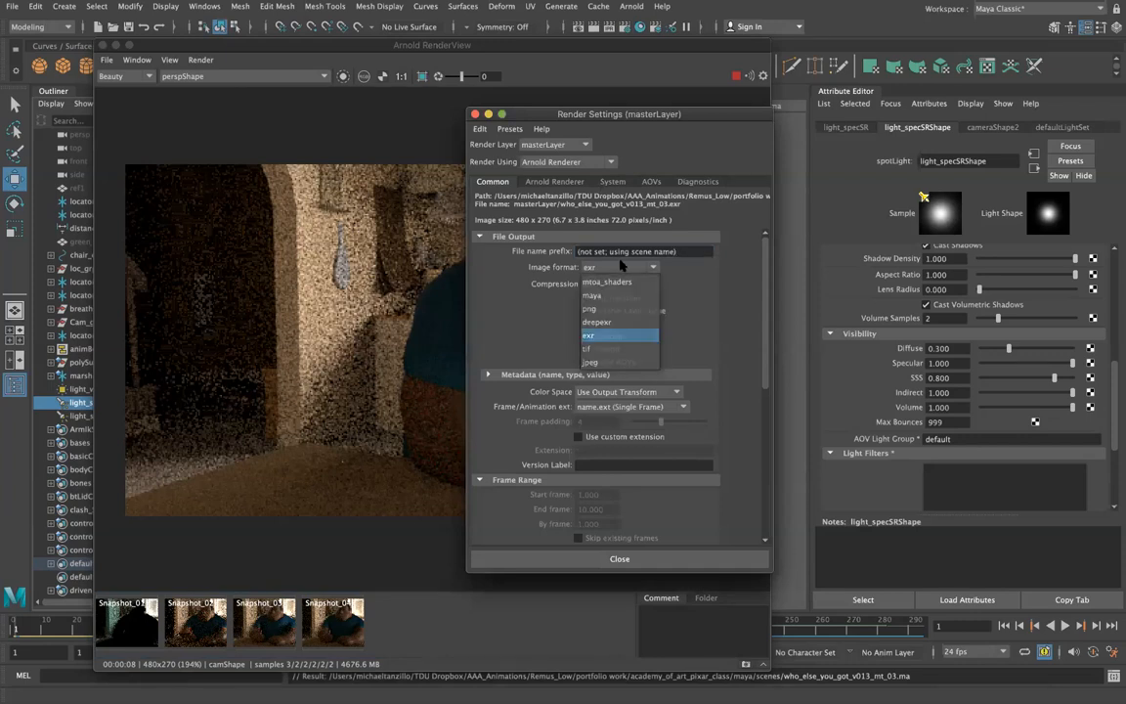
click(618, 284)
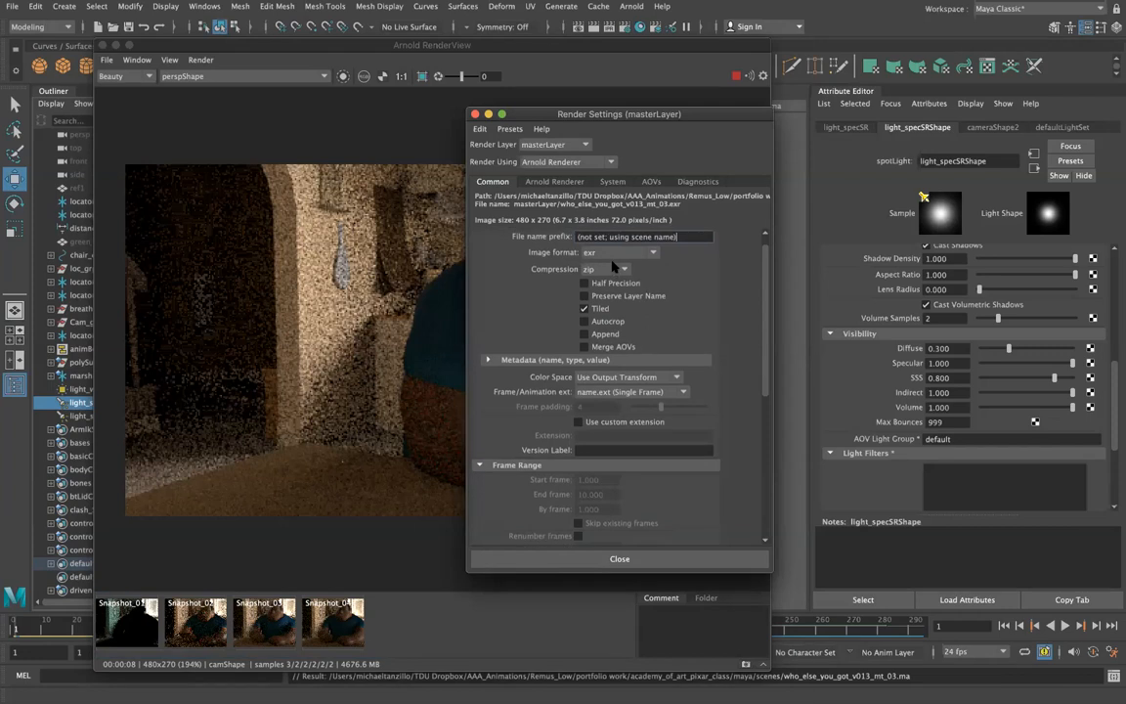
click(610, 406)
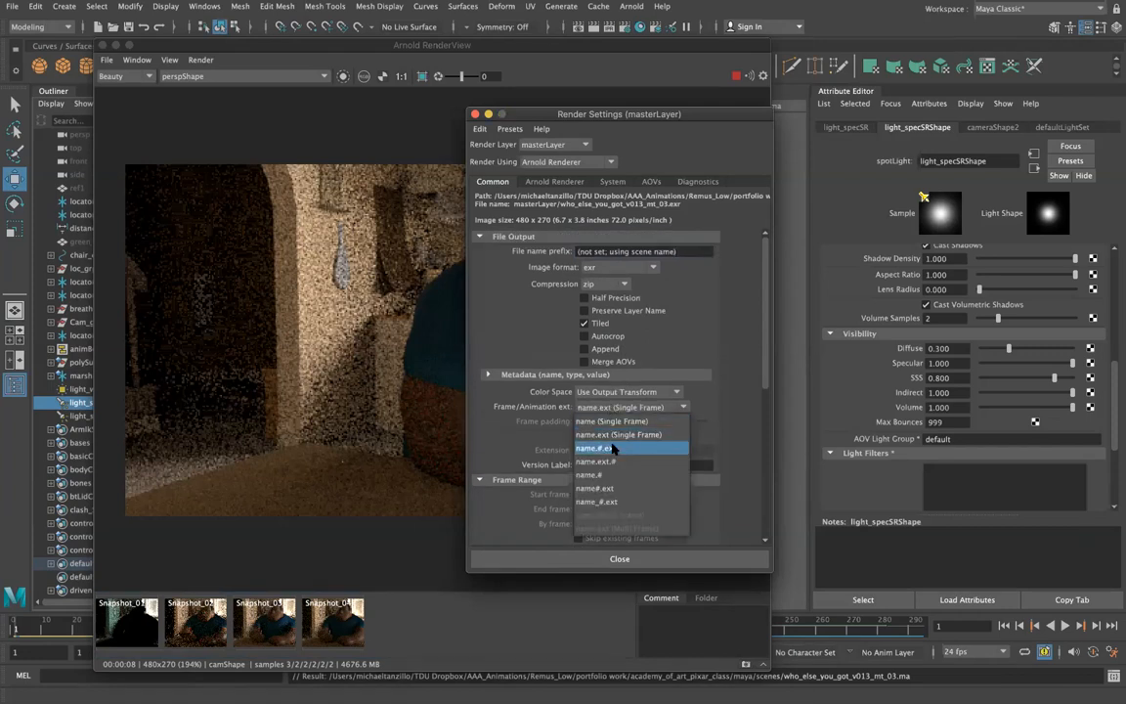
click(613, 448)
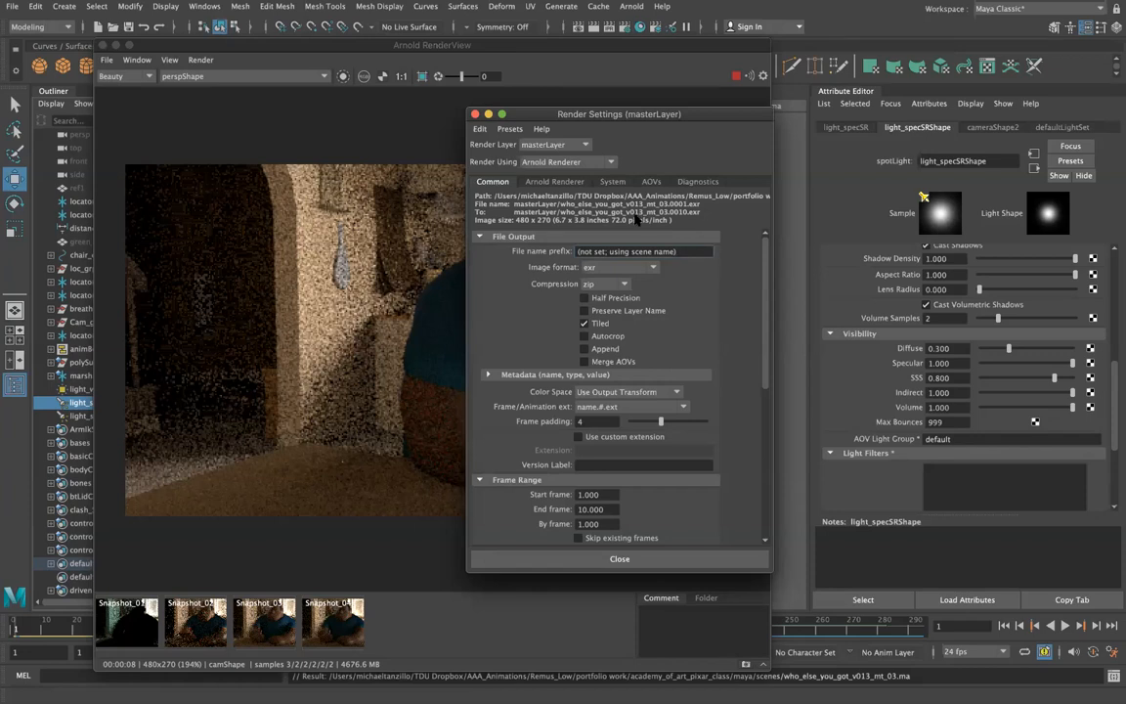
drag(691, 251, 539, 244)
text(masterLayer)
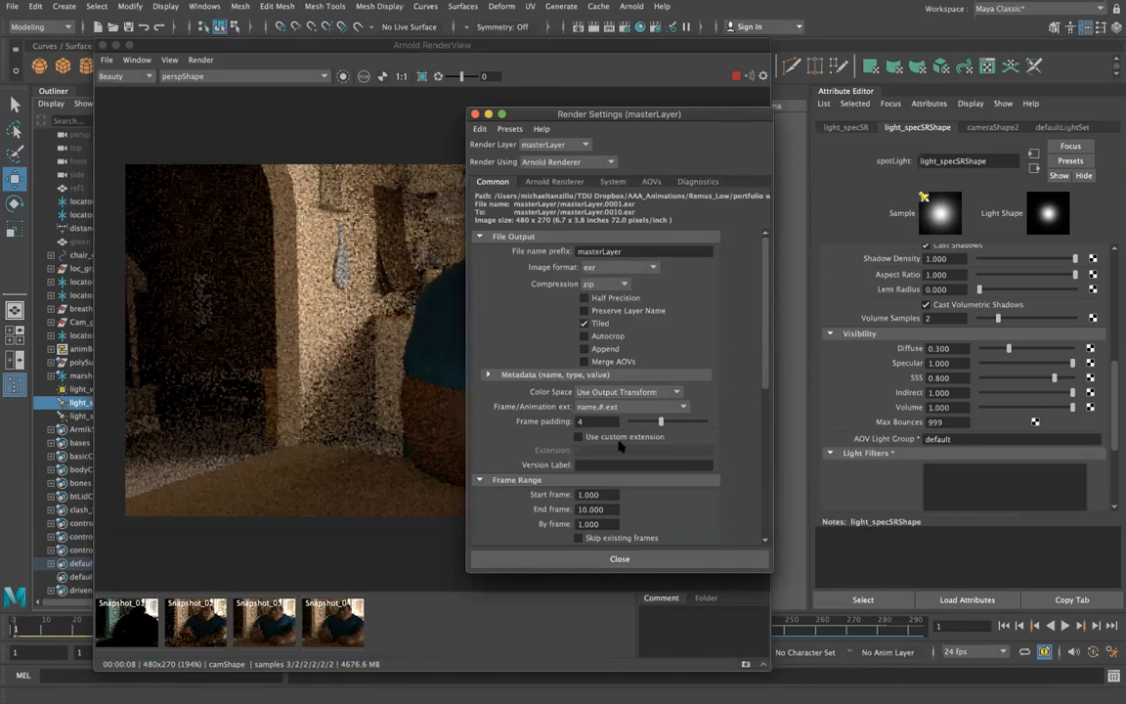
Go to the last frame of the timeline and set the render range's end frame to 294.
double_click(595, 511)
drag(427, 46, 428, 21)
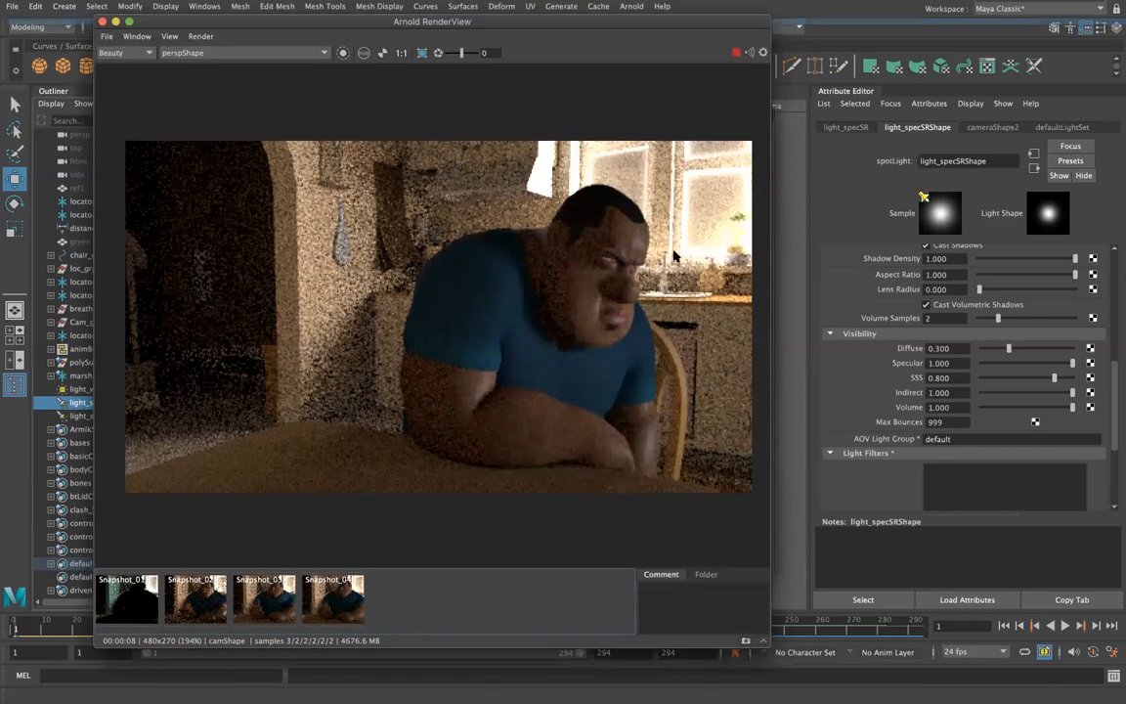
click(924, 630)
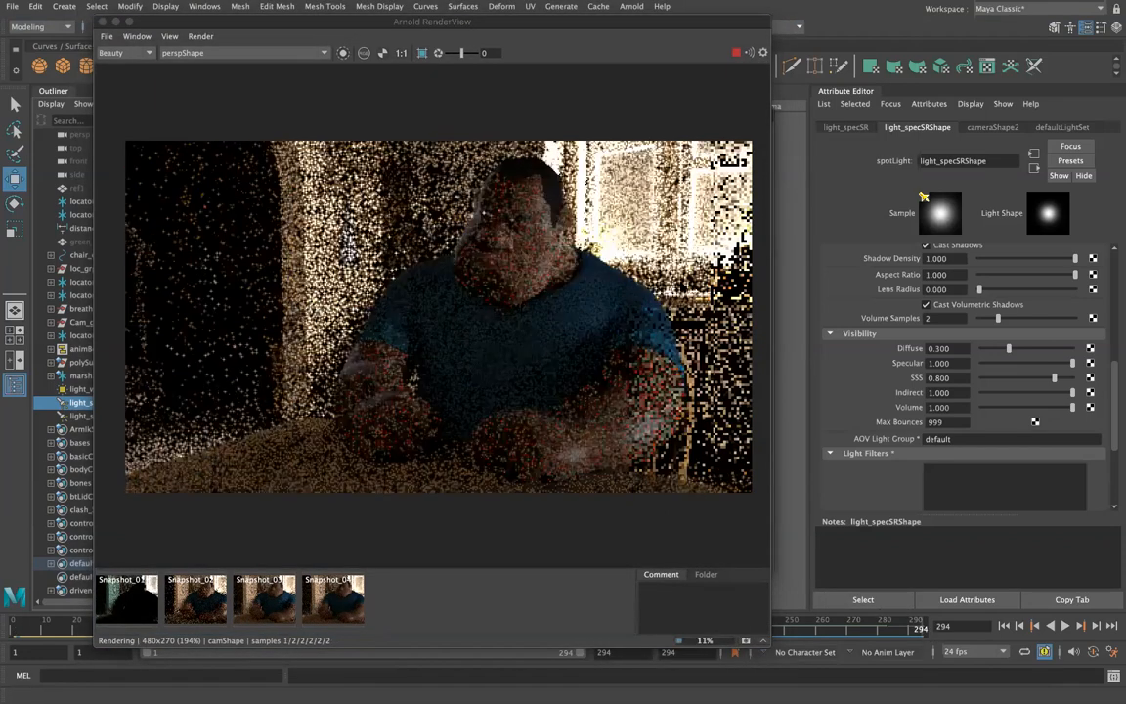
key(ctrl+Up)
click(569, 36)
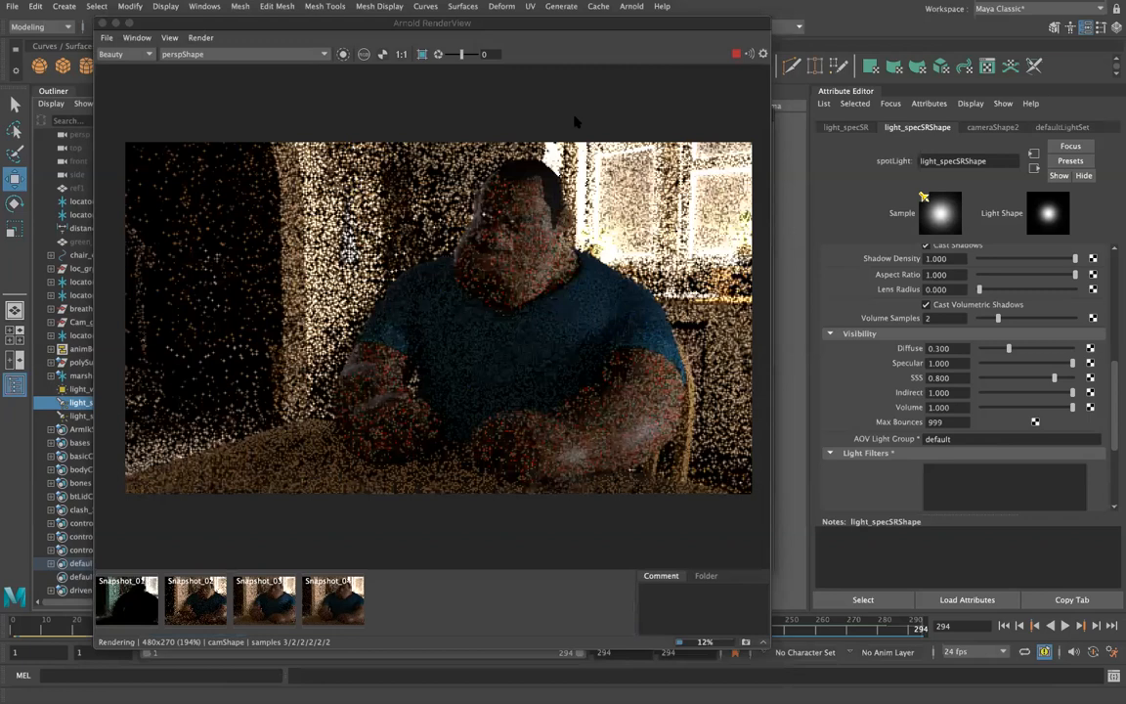
drag(679, 20, 680, 392)
click(678, 352)
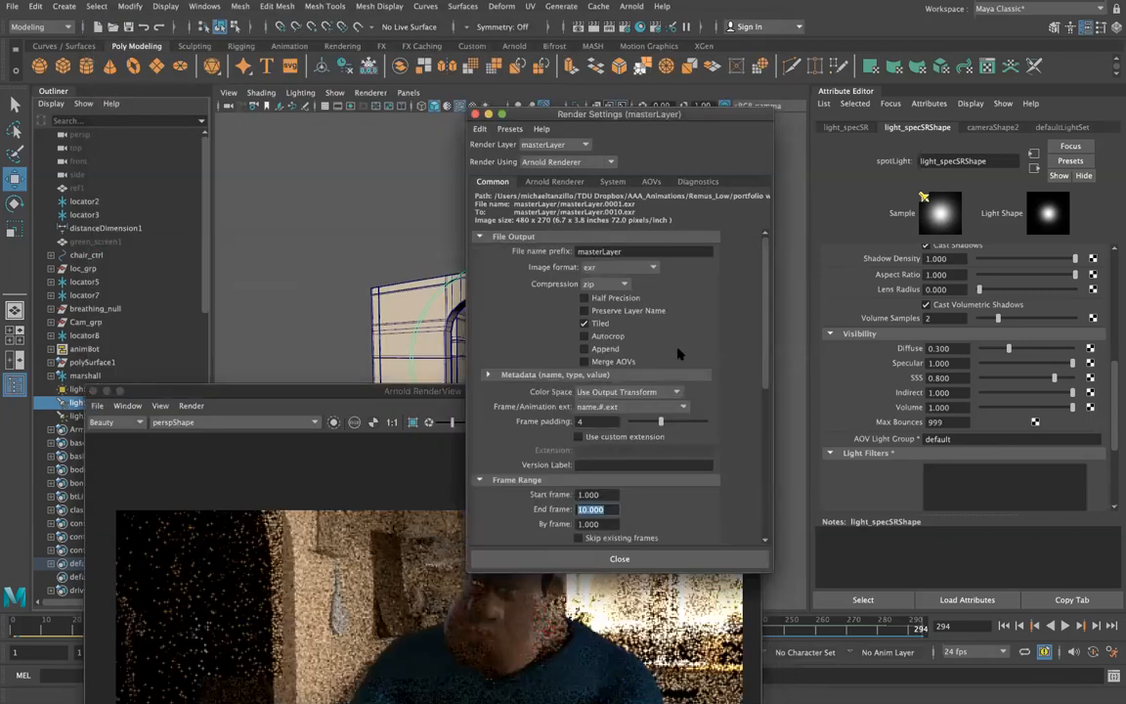
double_click(600, 509)
text(294)
key(Return)
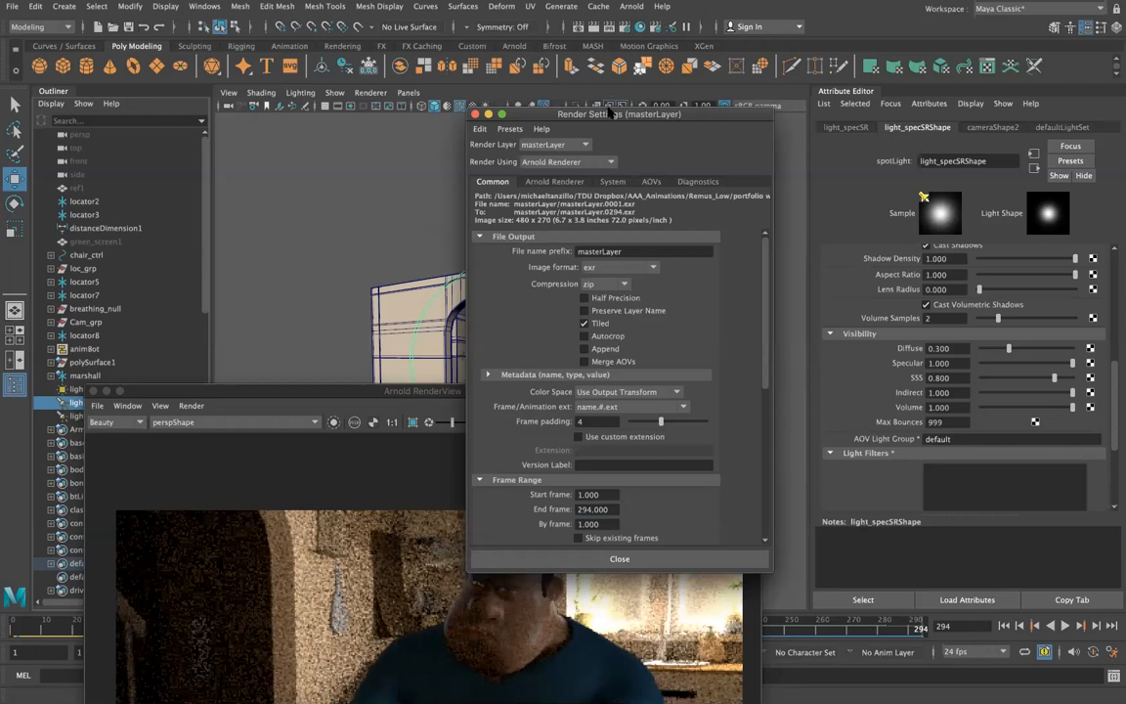
Choose the HD_1080 image size preset and get the Arnold RenderView out of the way.
scroll(608, 433, down, 3)
scroll(608, 434, down, 9)
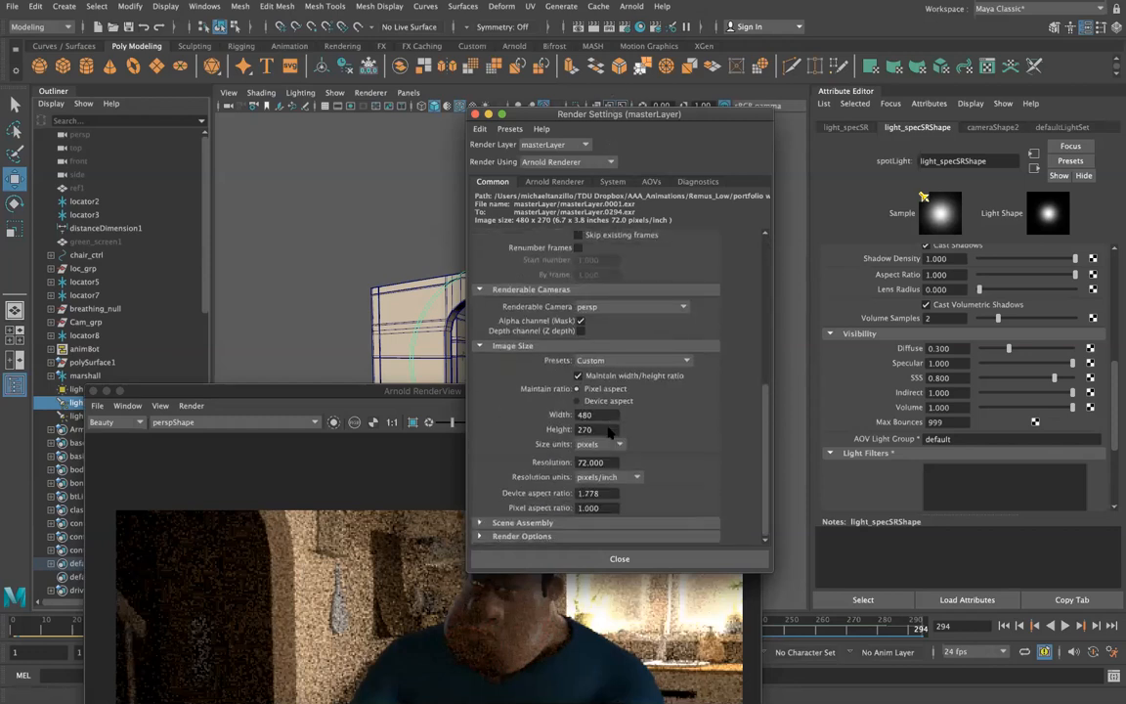
click(608, 362)
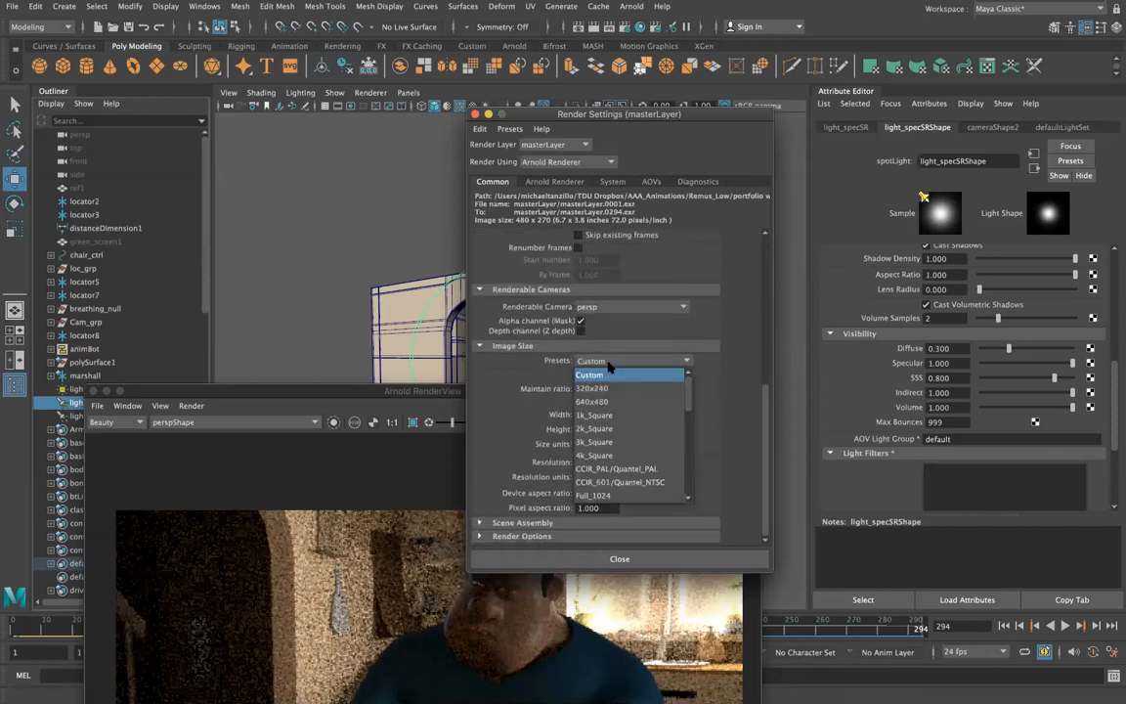
scroll(622, 452, down, 2)
scroll(621, 449, down, 2)
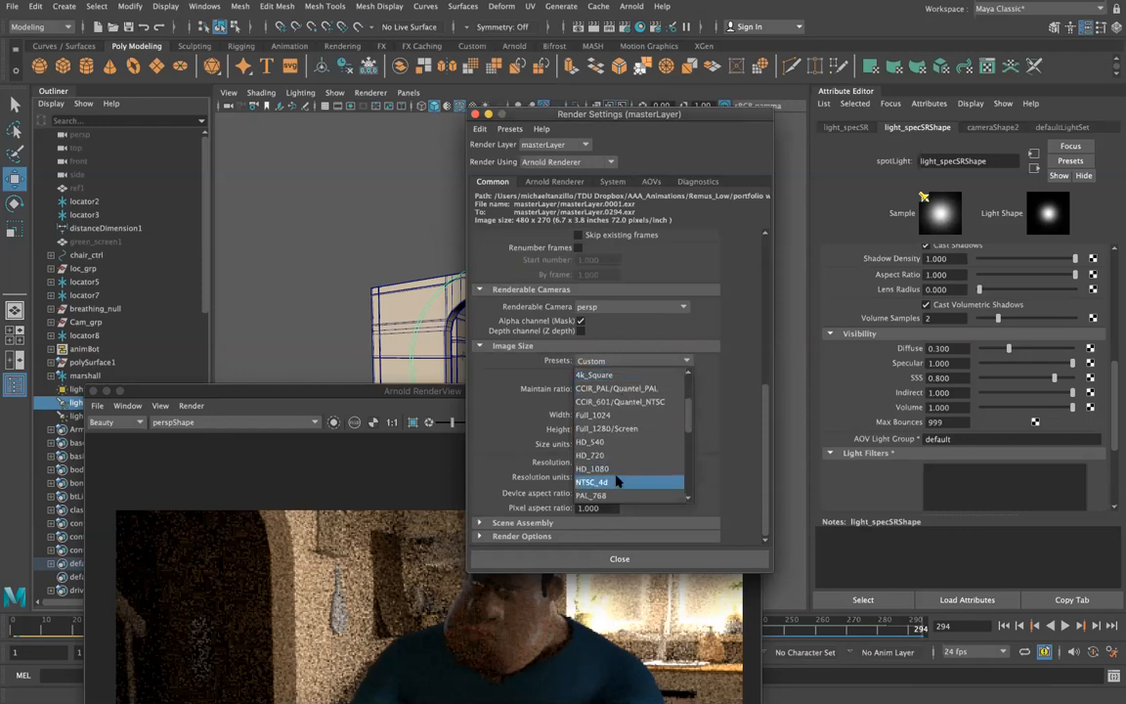
click(609, 470)
drag(443, 393, 401, 292)
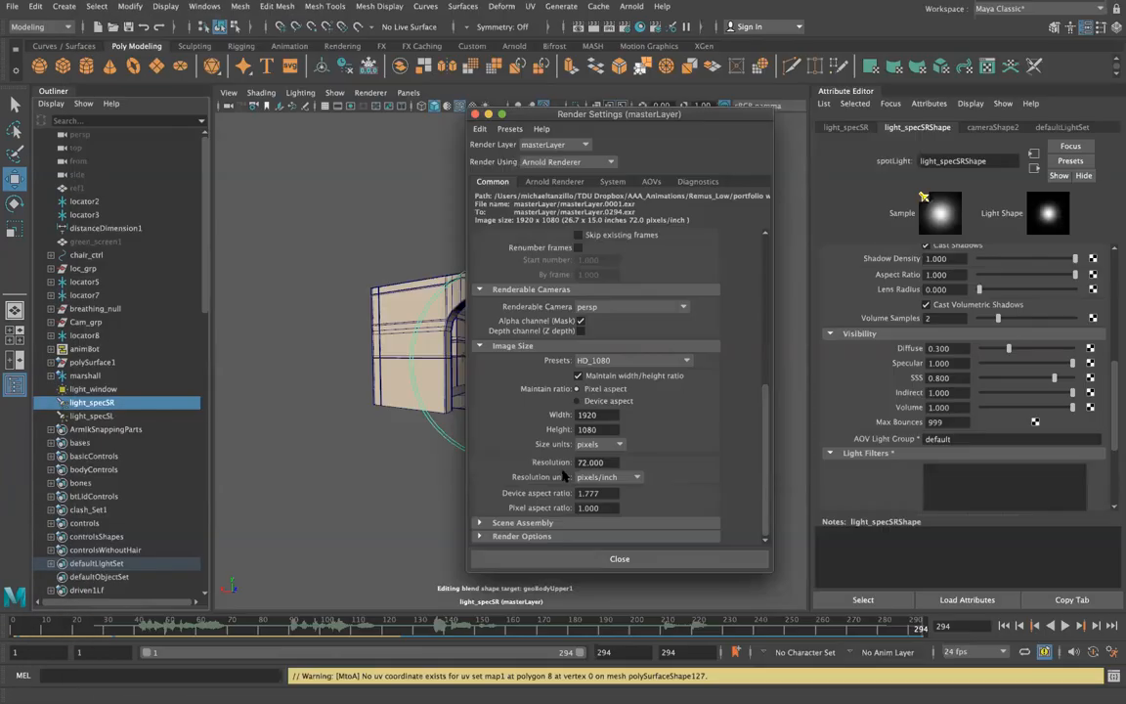
Set the renderable camera to cam and enable its depth channel (Z depth).
scroll(591, 430, up, 5)
click(597, 410)
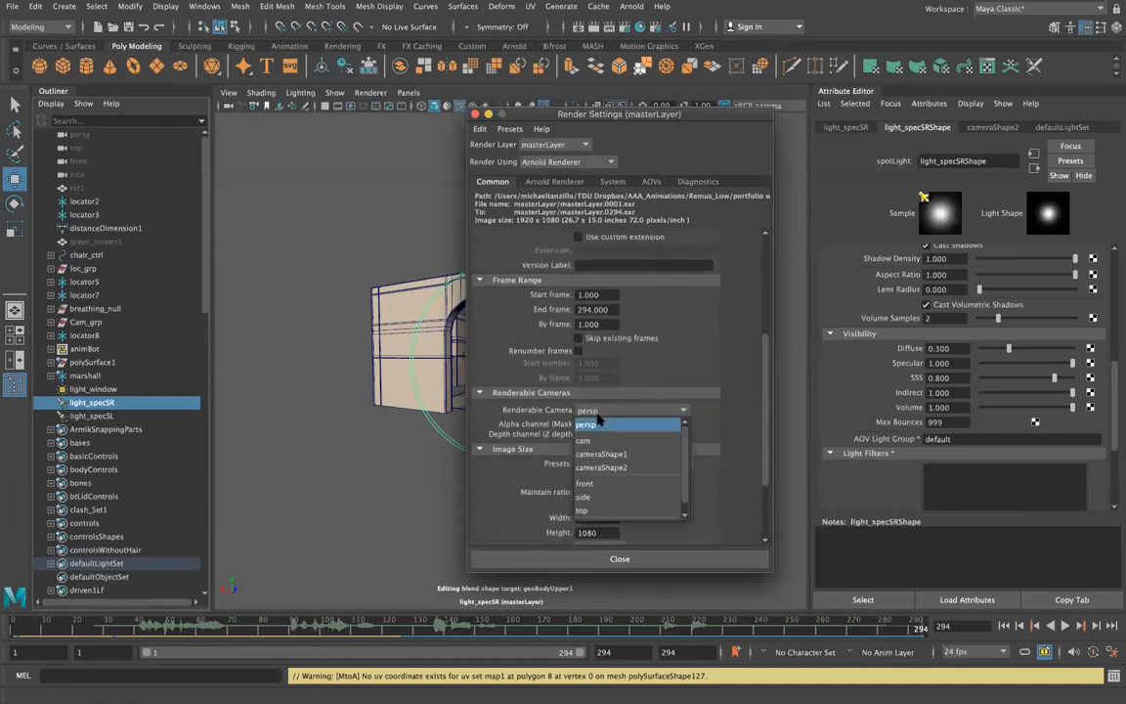
click(615, 424)
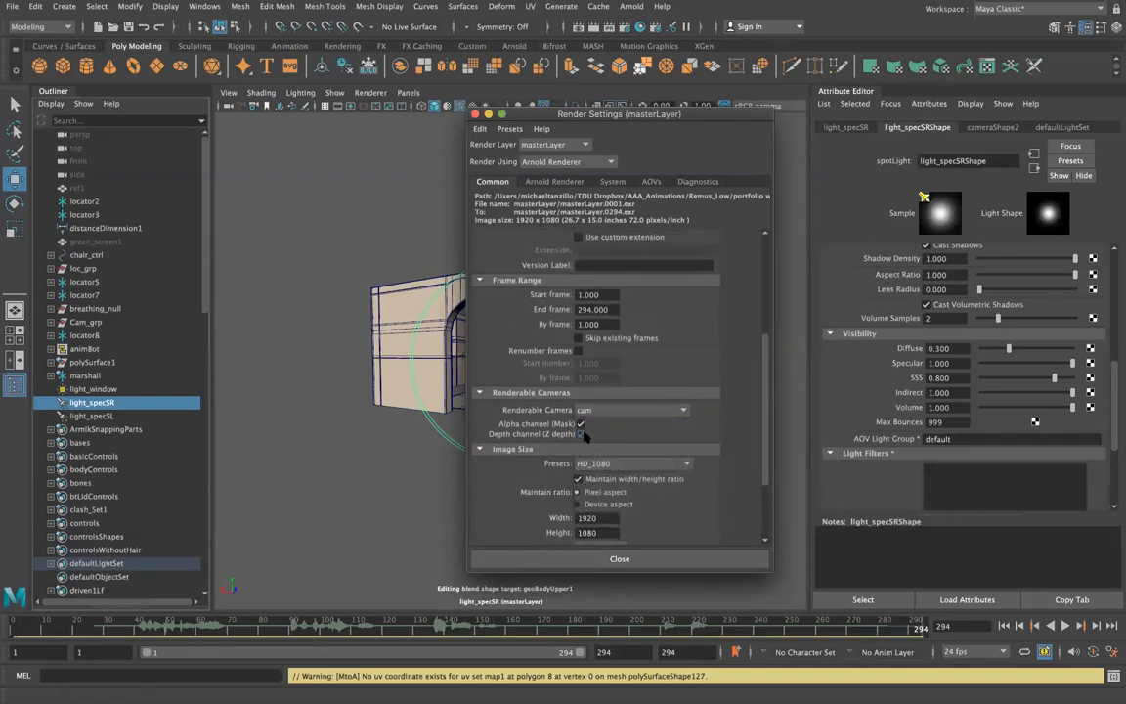
scroll(611, 430, up, 10)
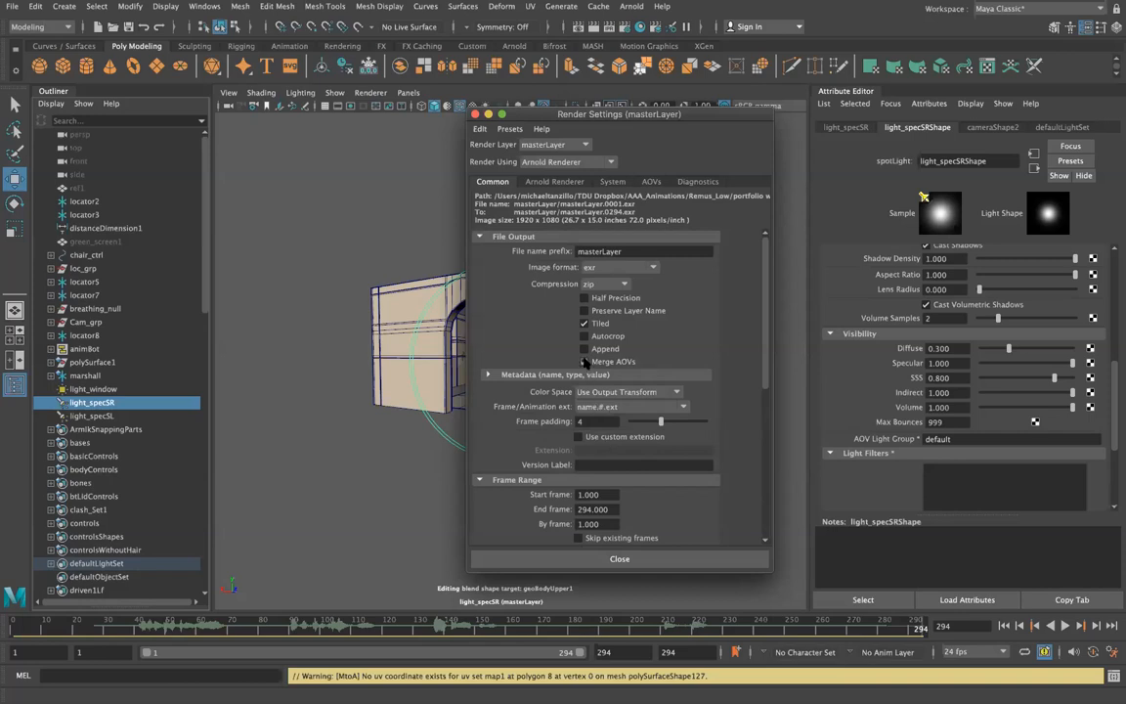
Review the Arnold sampling, ray depth and system render settings.
click(554, 181)
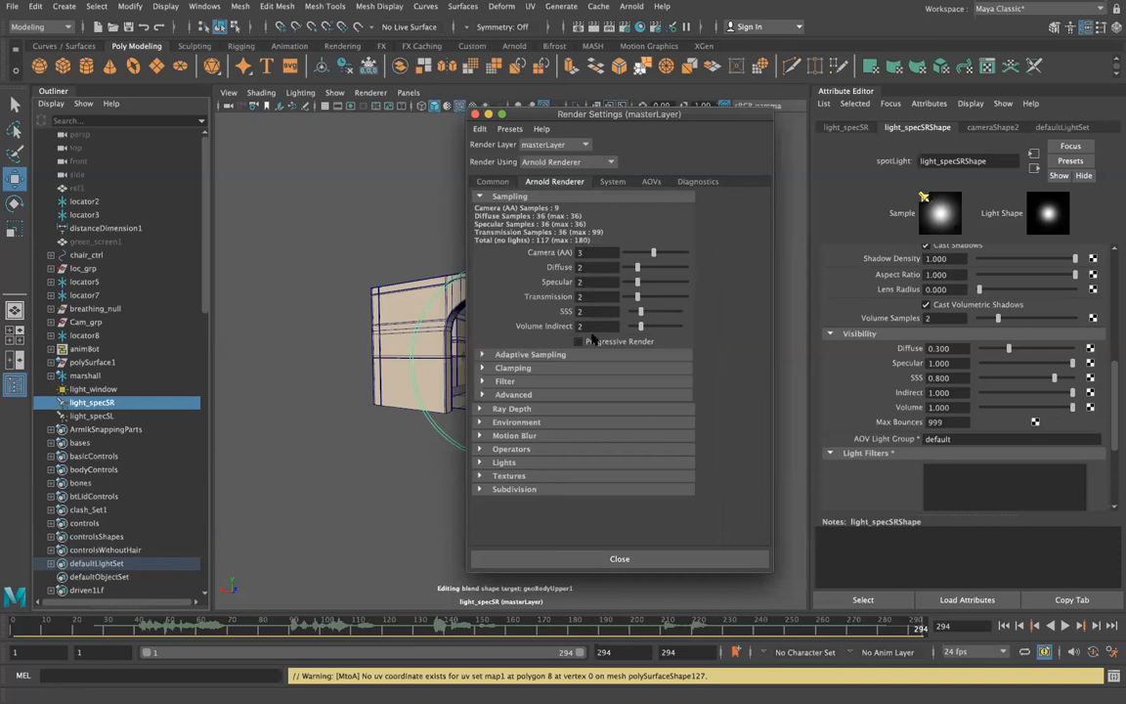
click(481, 408)
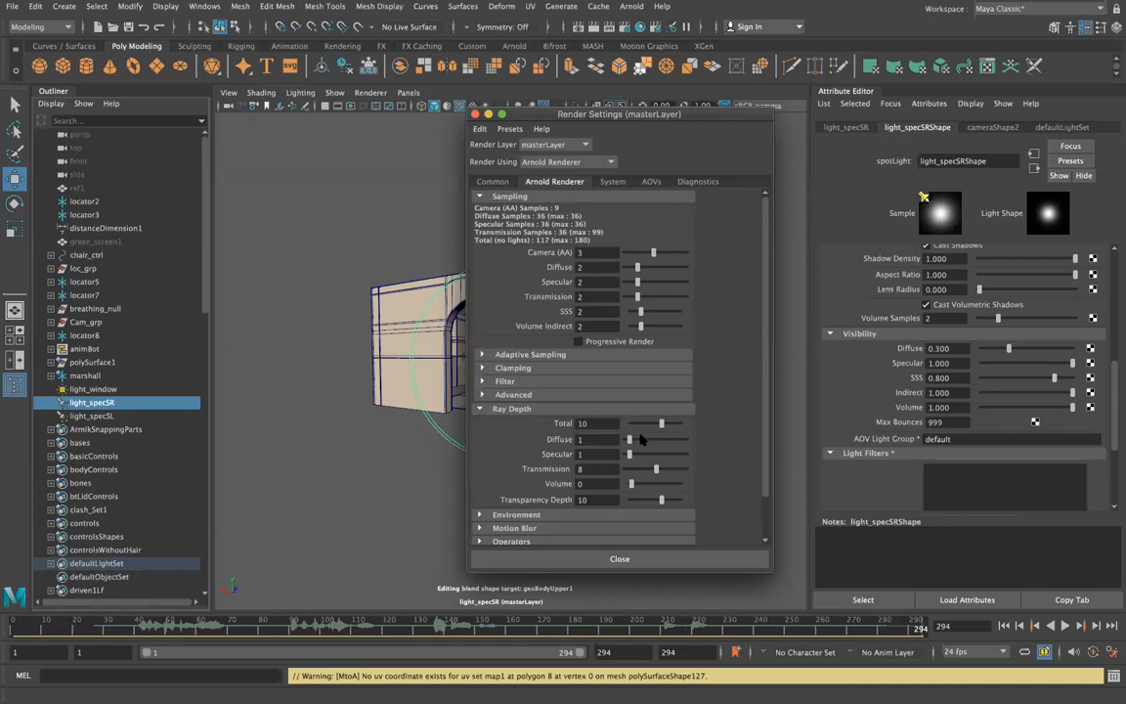
drag(629, 440, 633, 456)
click(613, 182)
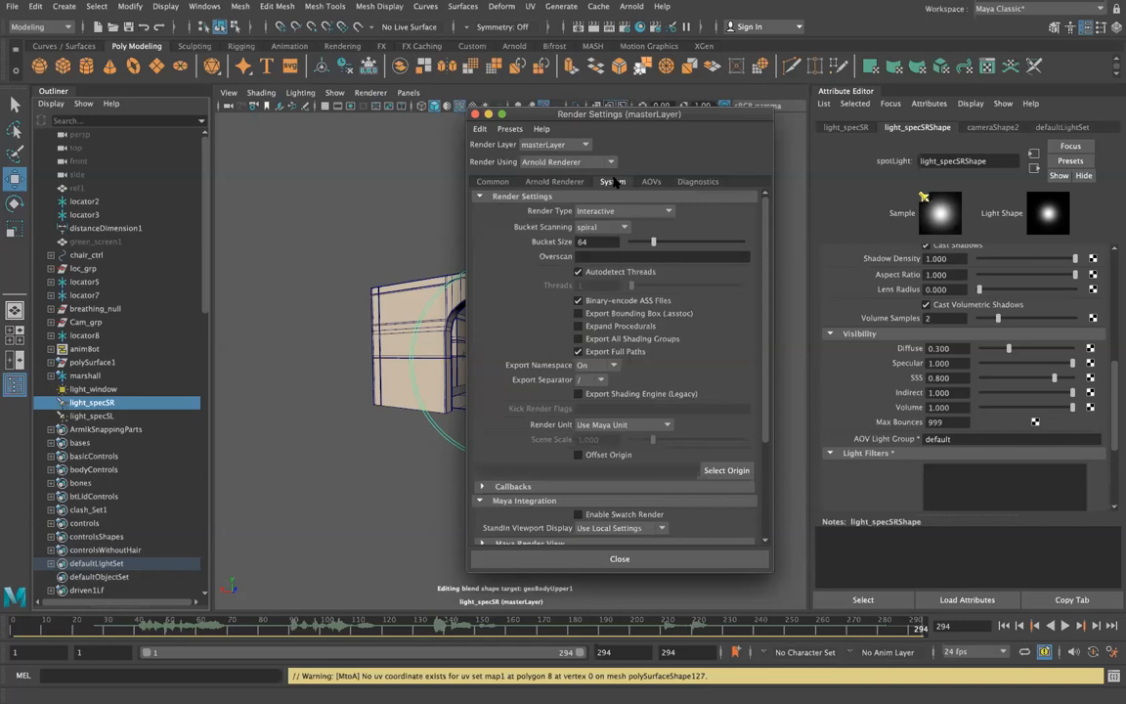
Select the ID, N, RGBA and Z passes among the available Arnold AOVs.
click(651, 182)
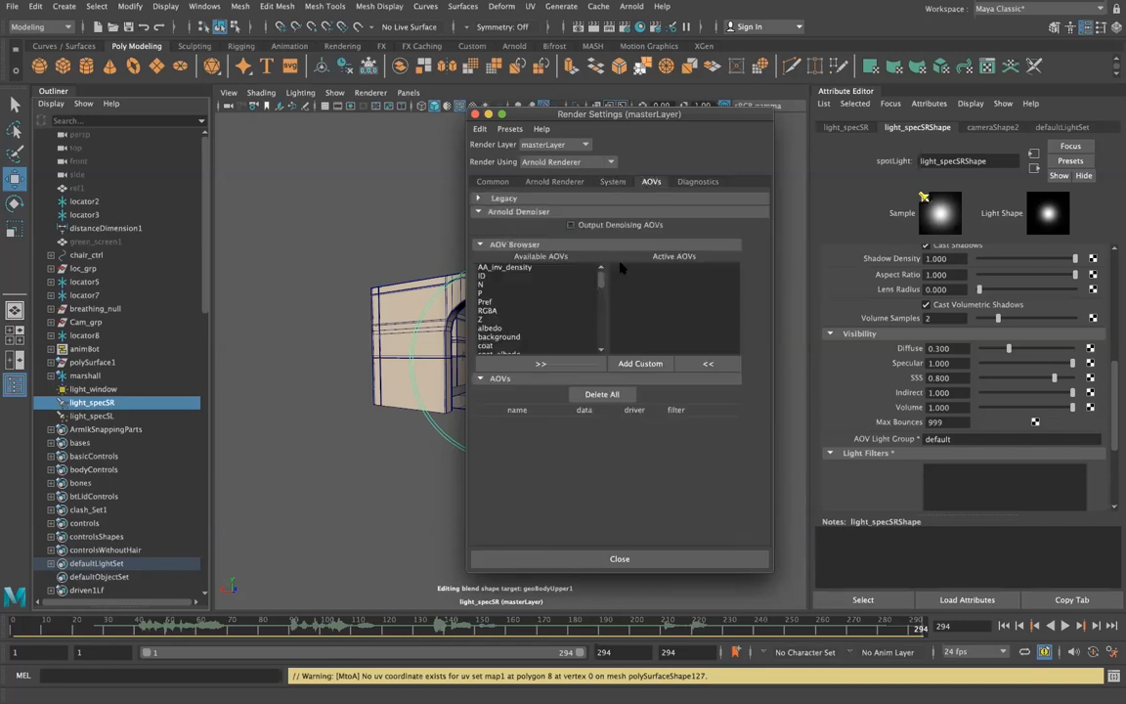
scroll(546, 286, down, 10)
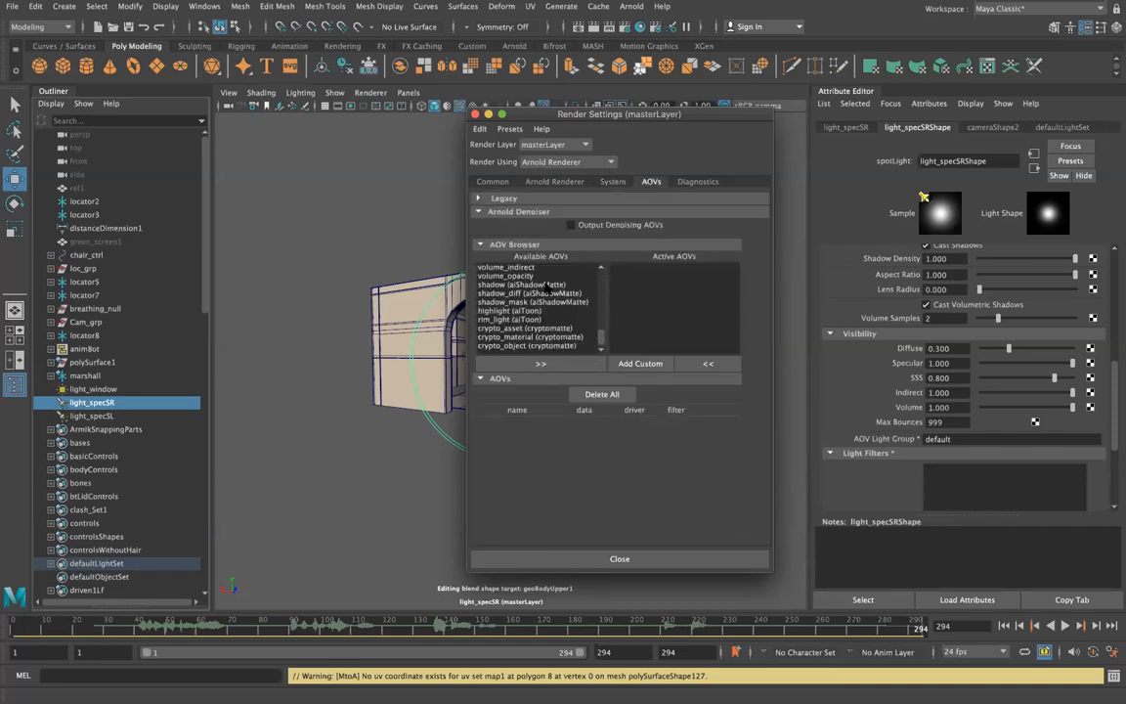
scroll(546, 287, up, 10)
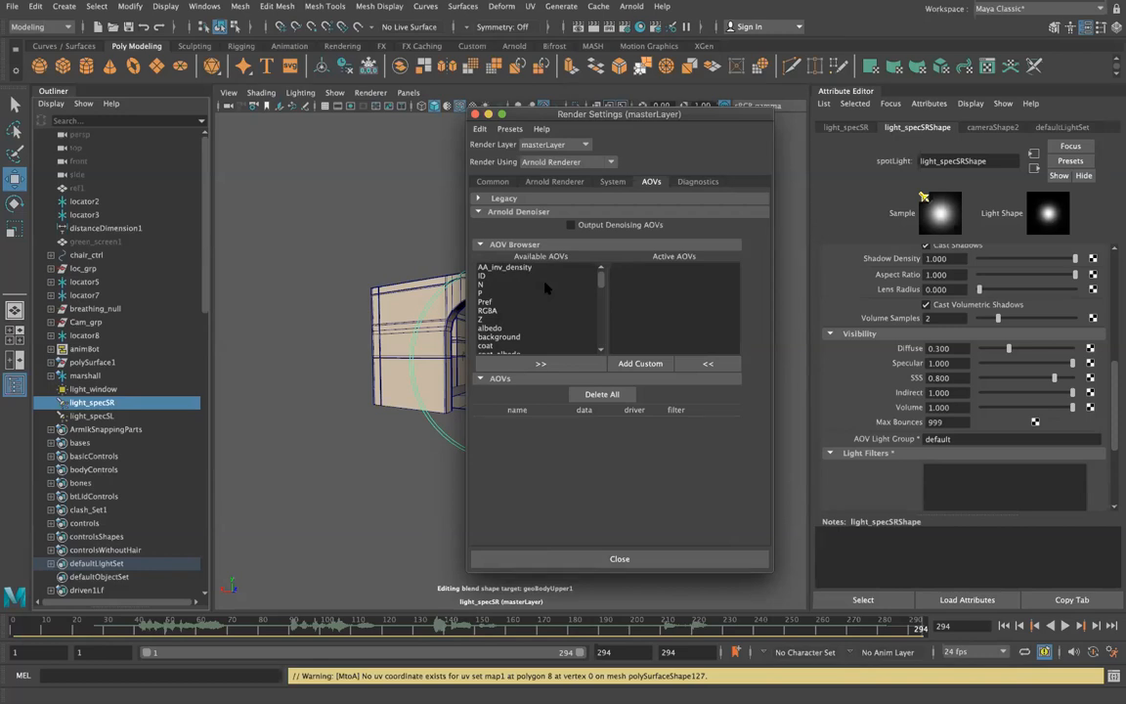
click(538, 278)
shift+click(537, 284)
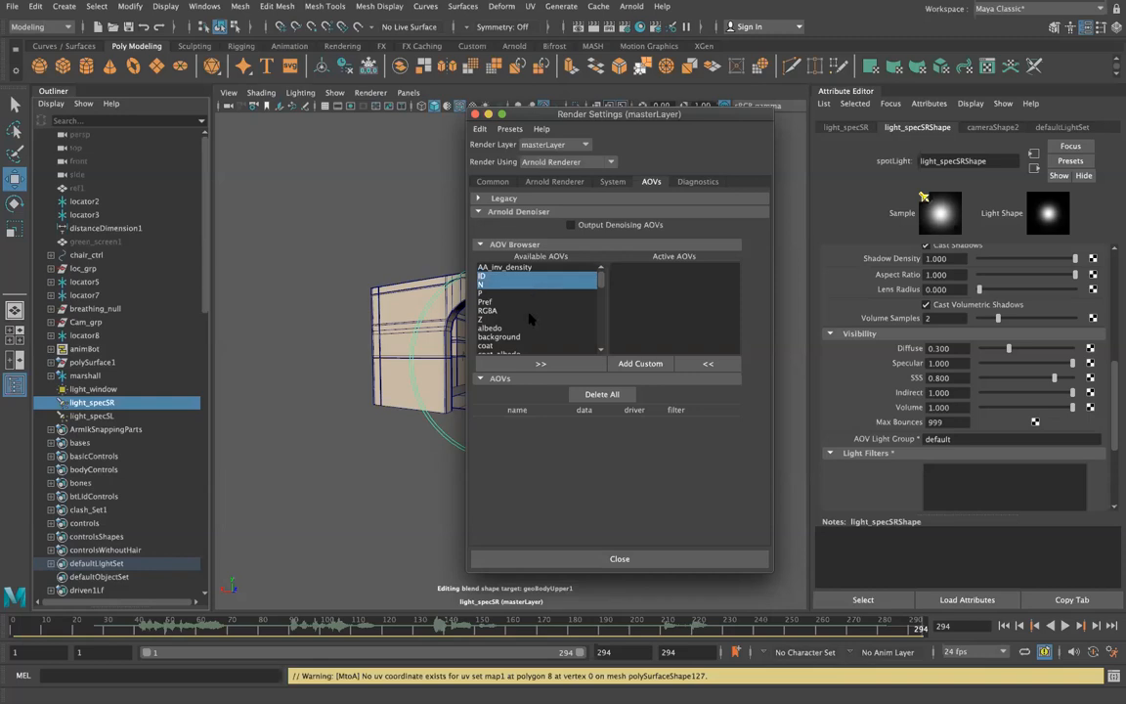
super+click(529, 312)
super+click(525, 319)
Add diffuse, diffuse_direct and diffuse_indirect to the selection of available AOVs.
scroll(525, 320, down, 1)
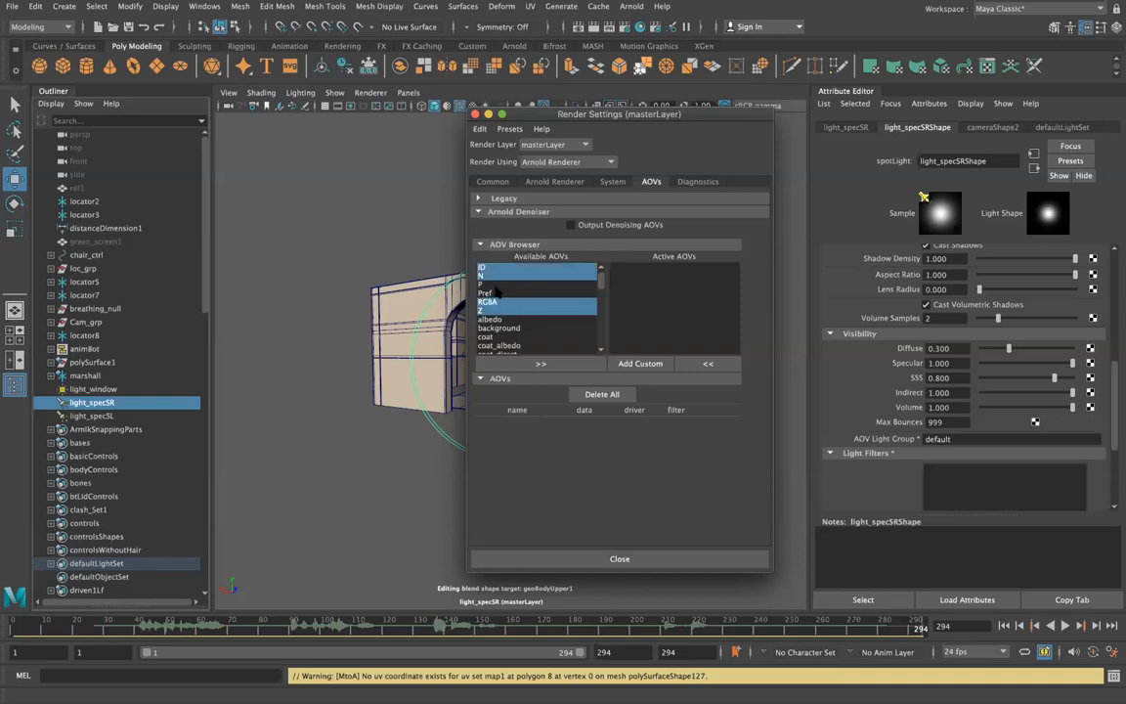
scroll(500, 304, down, 2)
scroll(500, 300, down, 2)
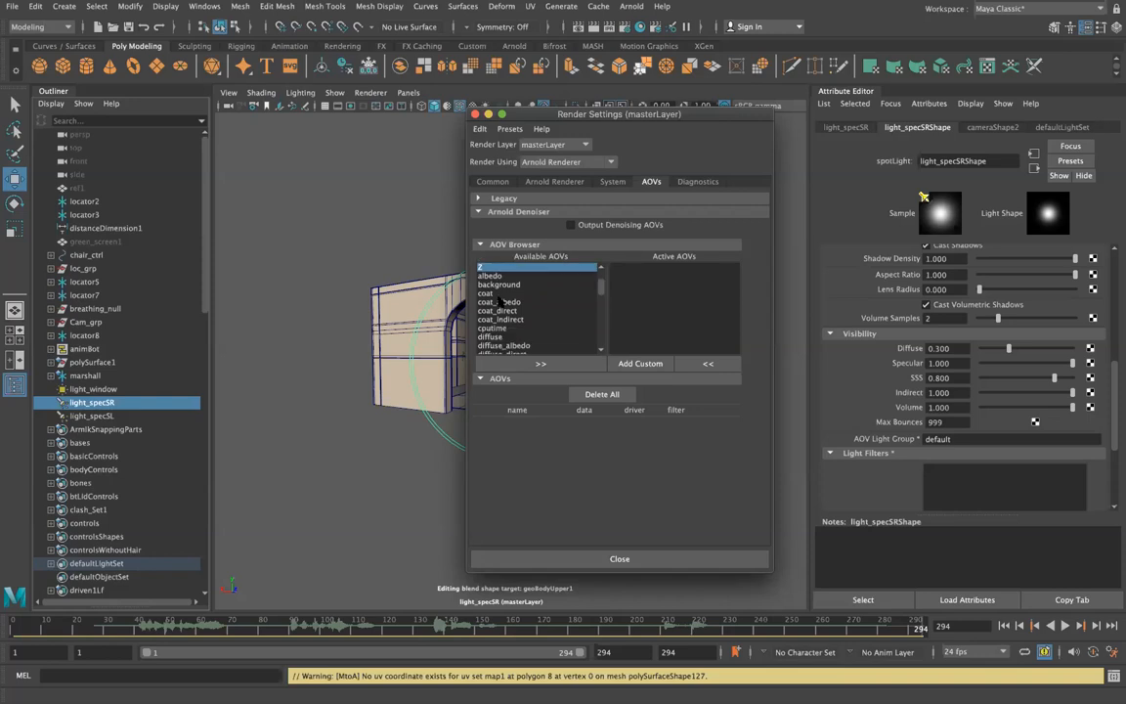
scroll(536, 282, down, 1)
scroll(533, 293, down, 3)
click(526, 311)
scroll(526, 310, down, 3)
ctrl+click(526, 302)
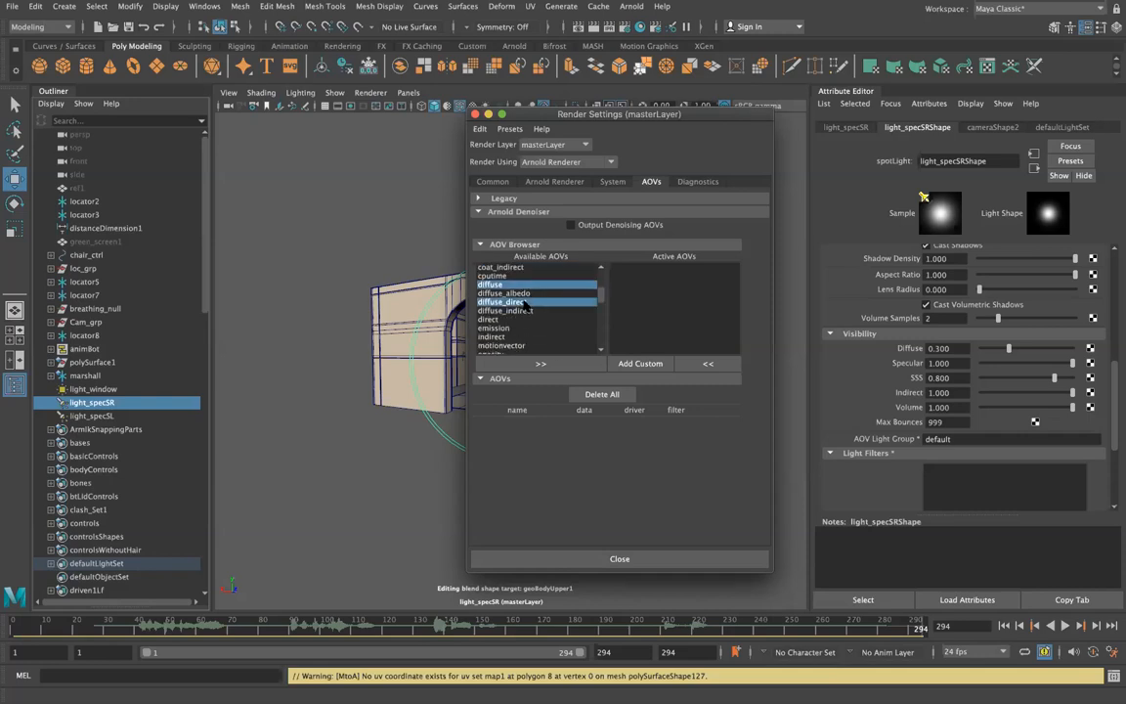
ctrl+click(528, 311)
Add the direct and indirect passes to the AOV selection.
scroll(526, 311, down, 3)
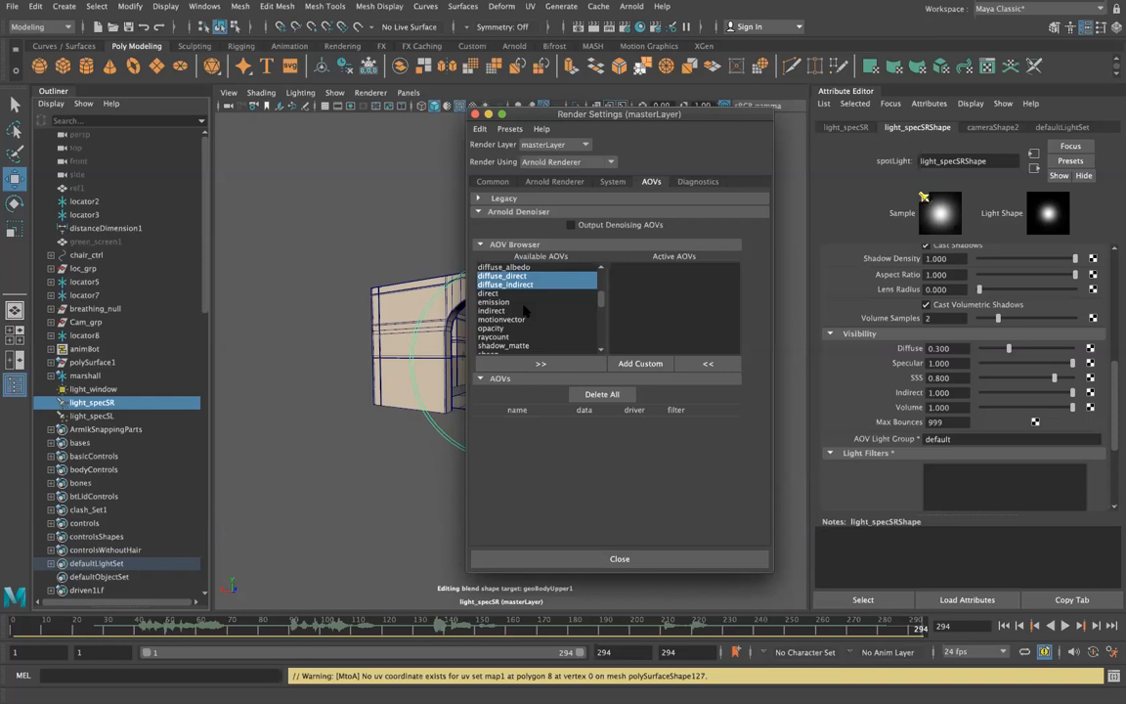
scroll(525, 311, down, 2)
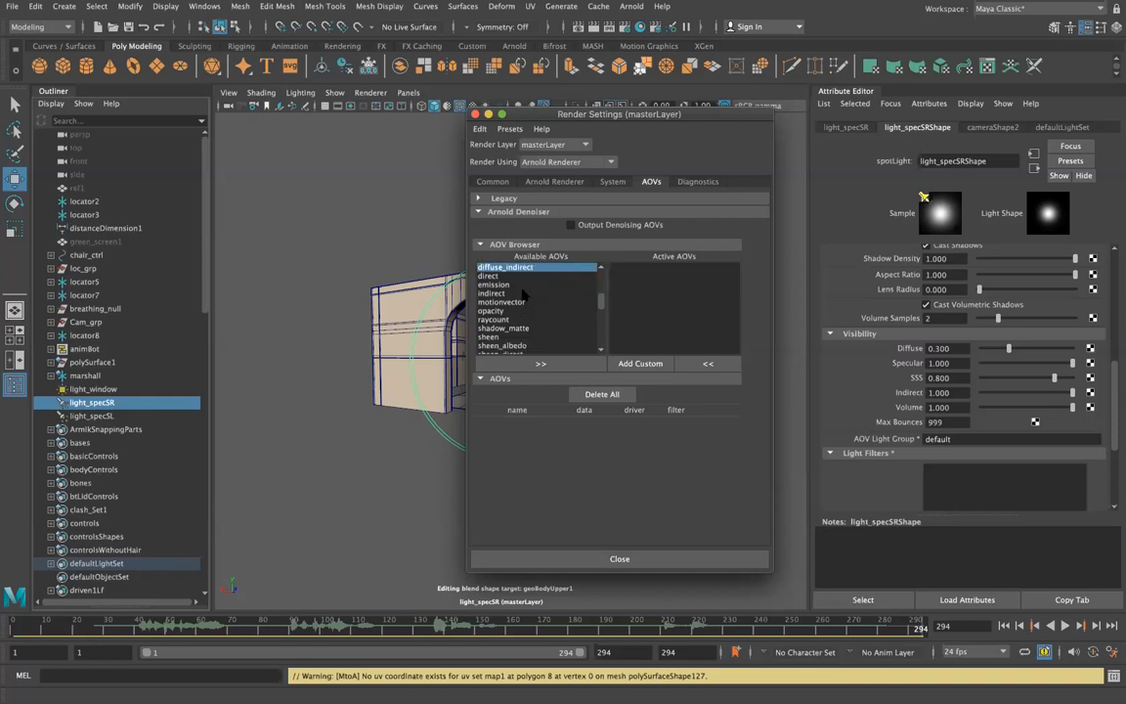
scroll(526, 311, up, 2)
ctrl+click(518, 294)
ctrl+click(516, 310)
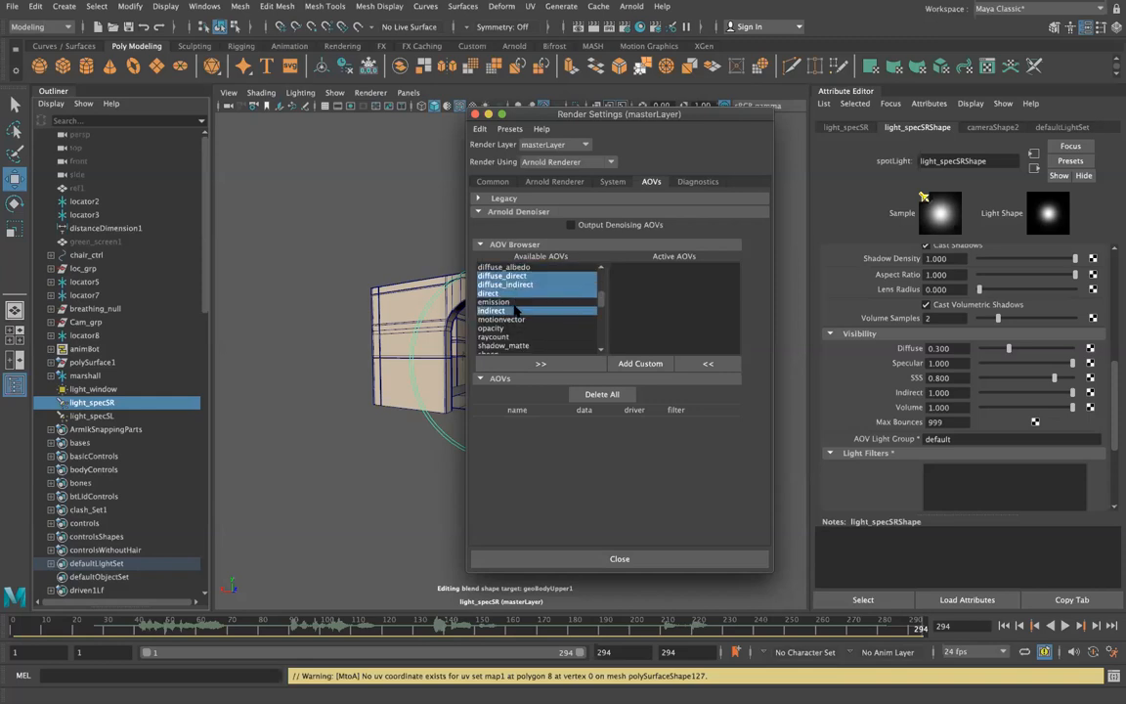
Extend the AOV selection with specular, specular_direct and specular_indirect.
scroll(515, 311, down, 3)
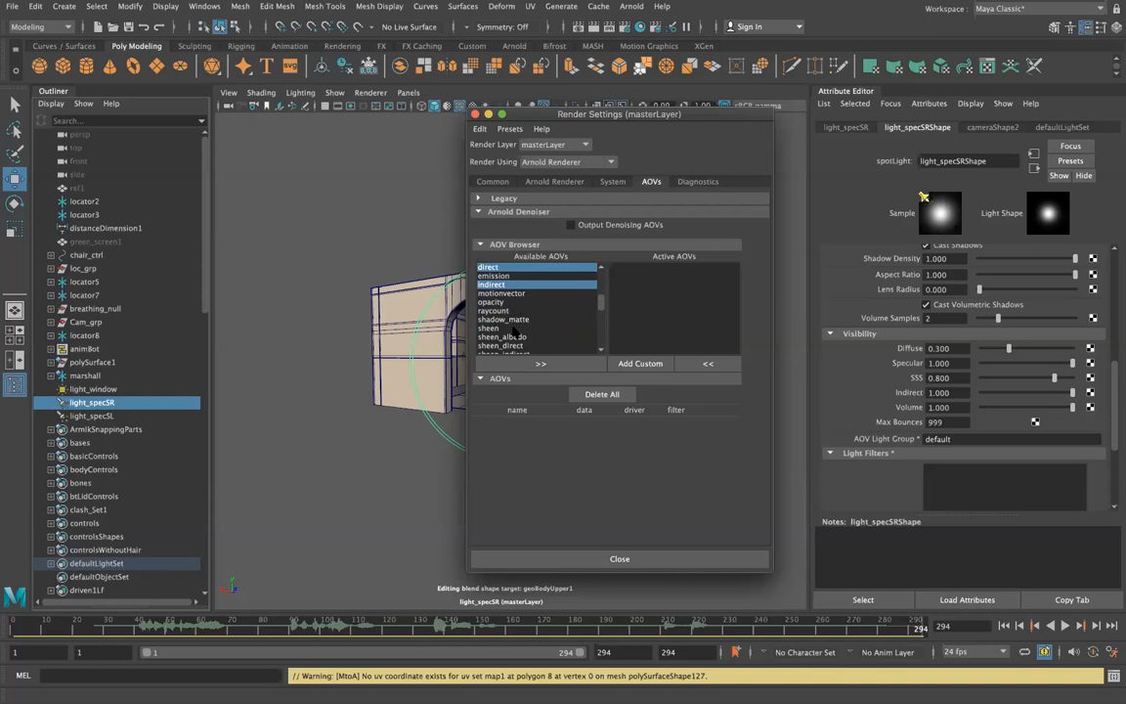
scroll(516, 311, down, 2)
scroll(516, 333, down, 3)
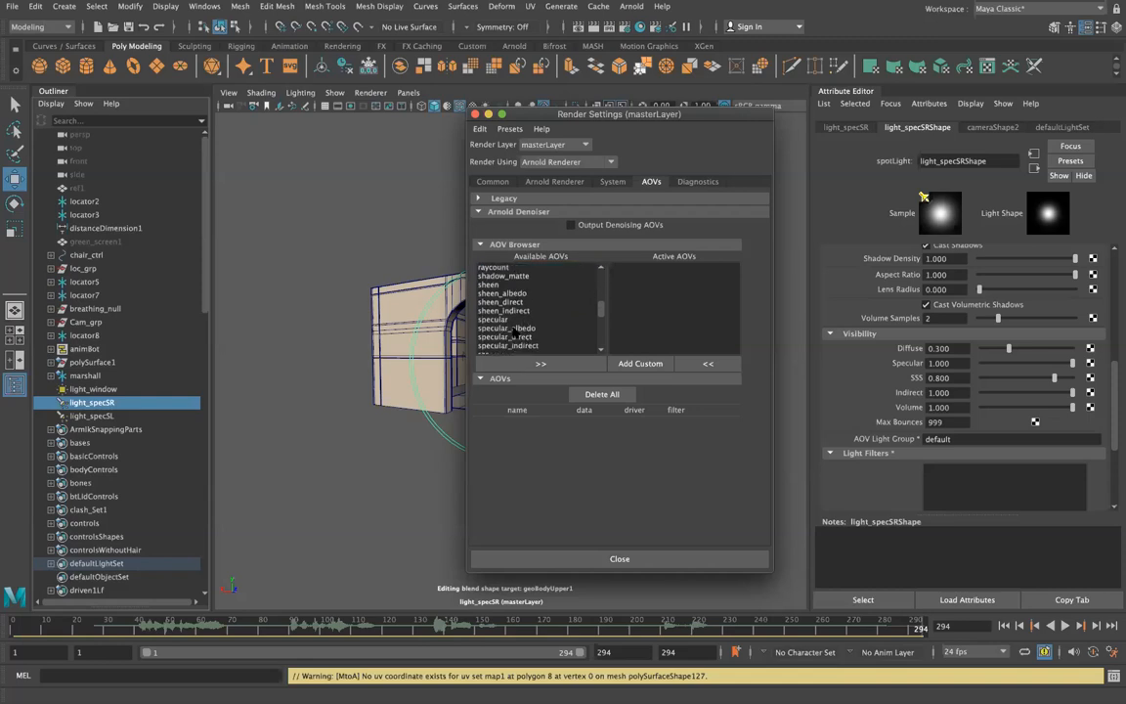
ctrl+click(514, 320)
ctrl+click(515, 336)
ctrl+click(515, 345)
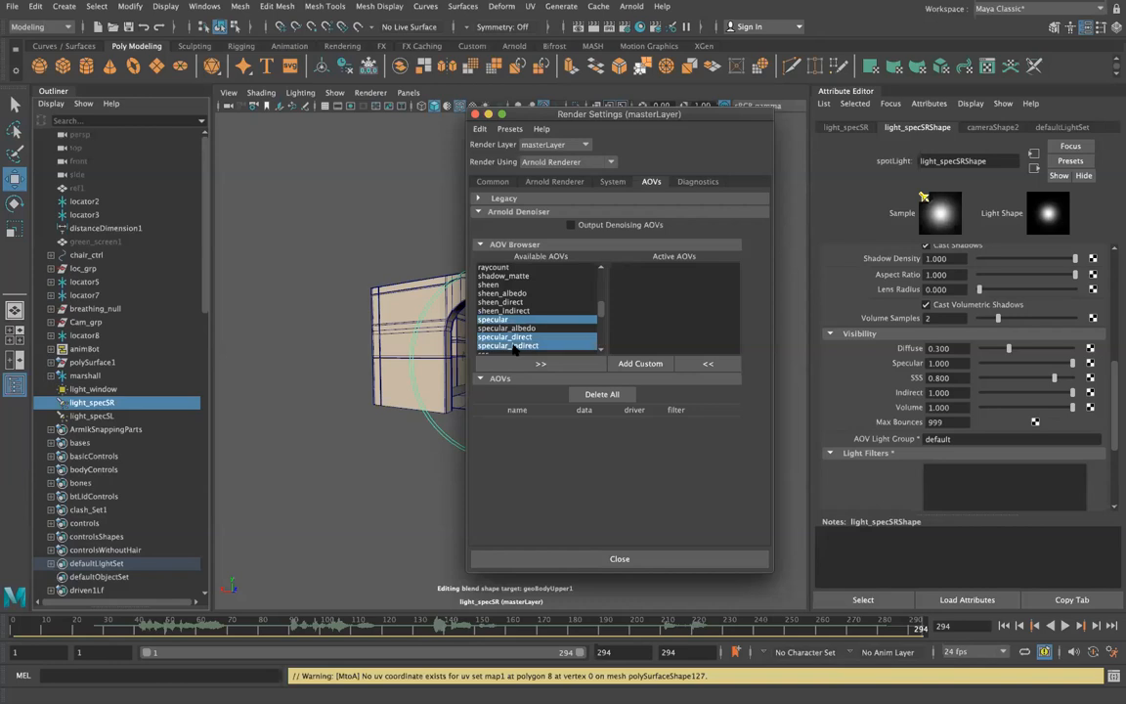
Include sss, sss_direct and sss_indirect in the AOV selection.
scroll(519, 308, down, 7)
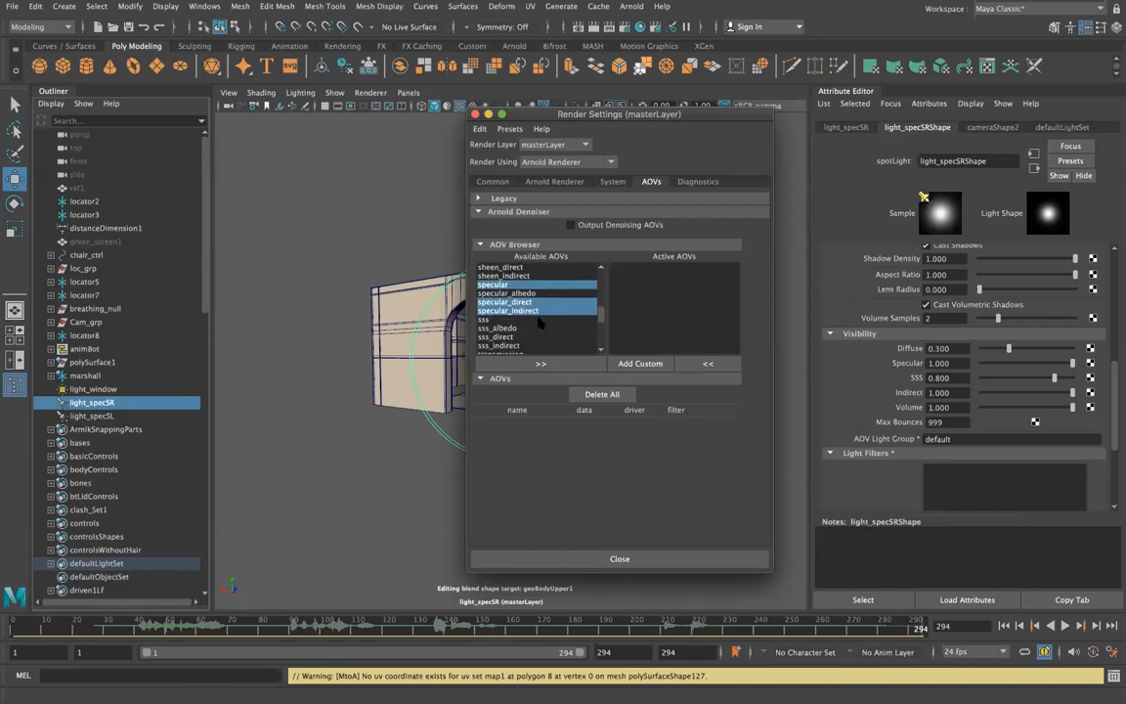
ctrl+click(509, 293)
ctrl+click(508, 311)
ctrl+click(515, 320)
Add crypto_asset, crypto_material and crypto_object to the selection and make all selected AOVs active.
scroll(513, 315, down, 4)
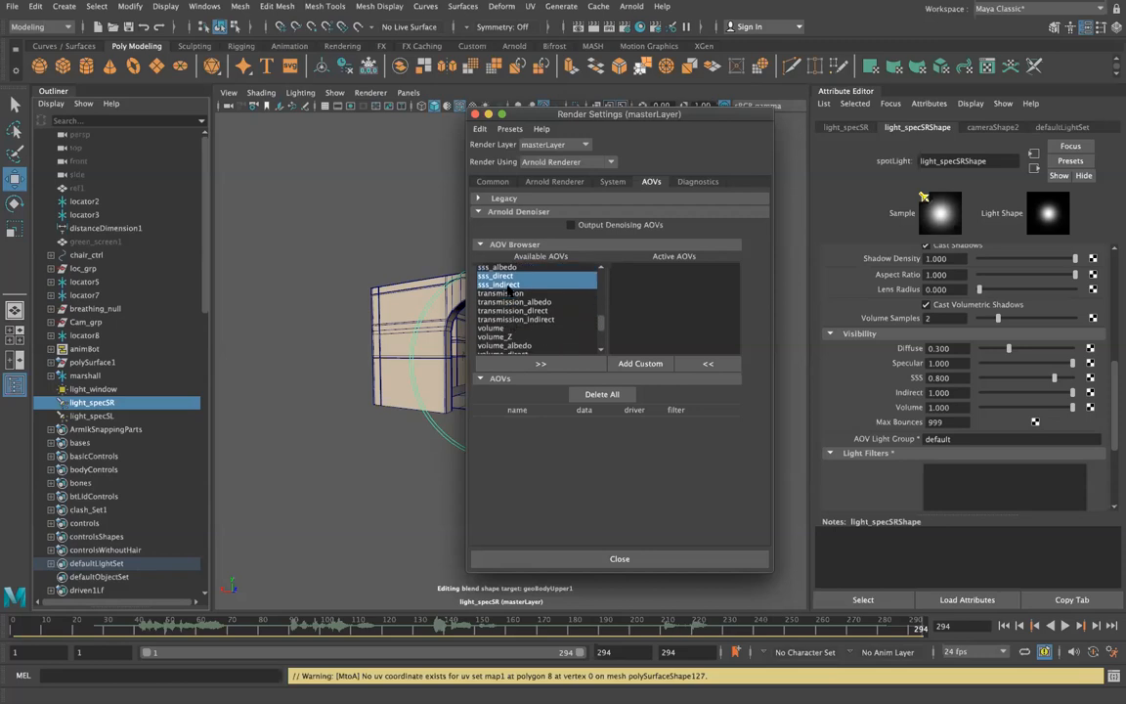
scroll(512, 312, down, 11)
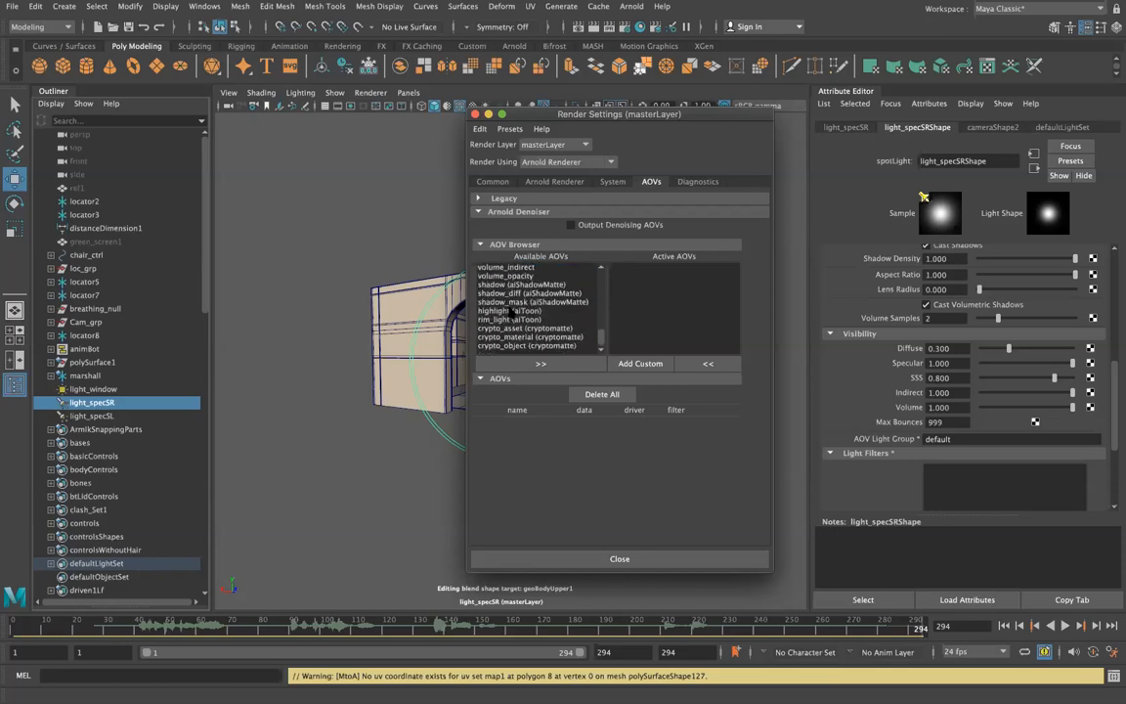
ctrl+click(518, 329)
ctrl+click(520, 337)
ctrl+click(521, 346)
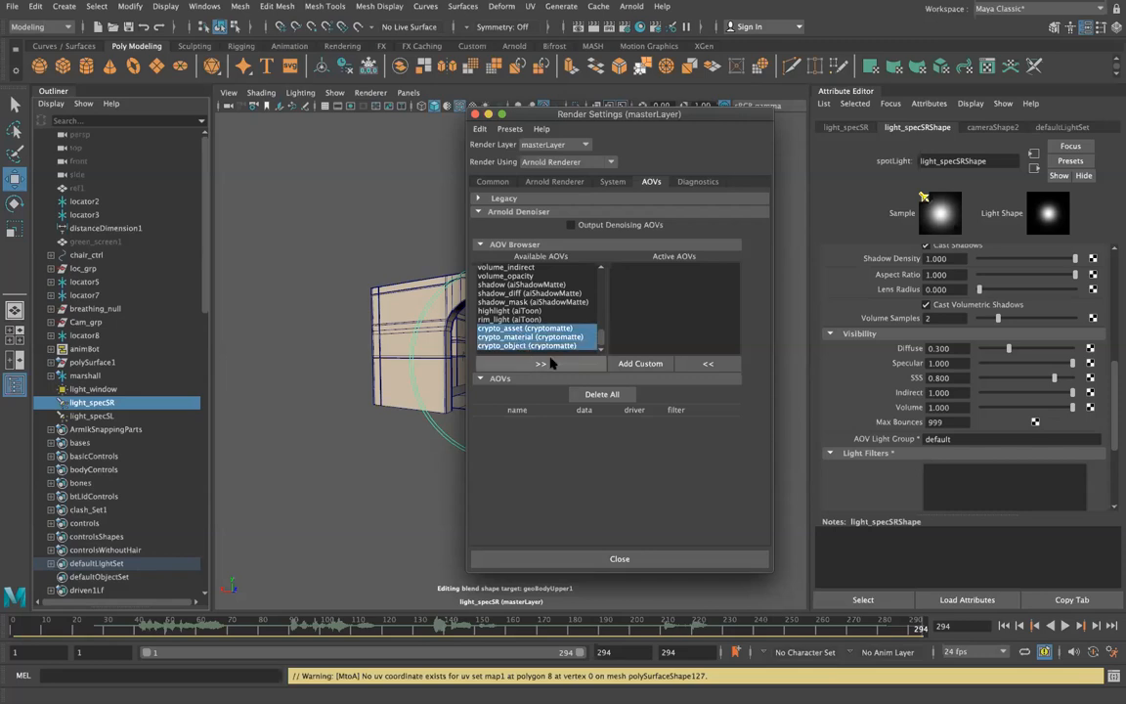
click(550, 363)
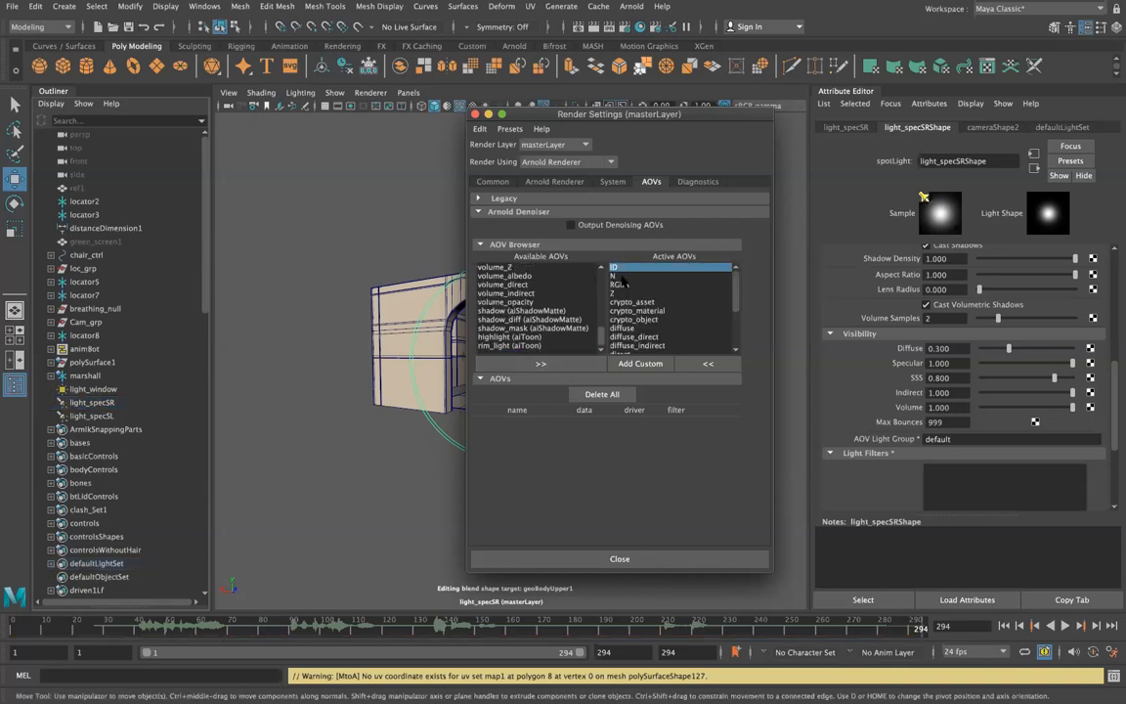
Show the output driver attributes of the ID AOV and close the render settings.
click(730, 428)
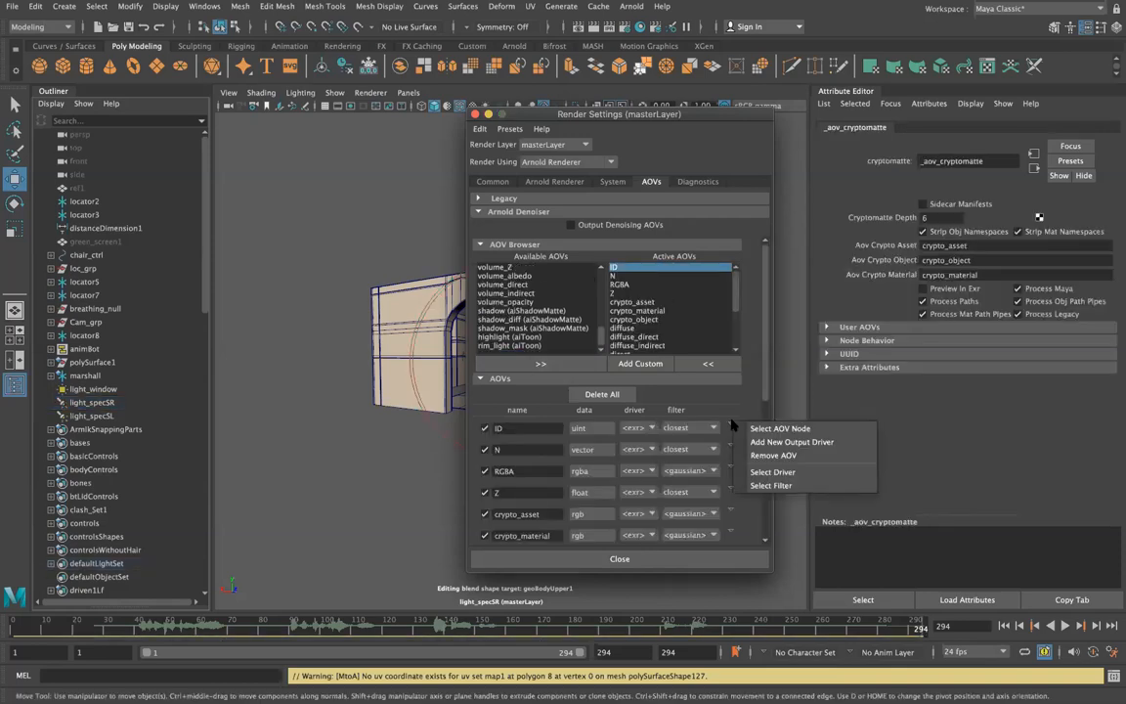
click(788, 473)
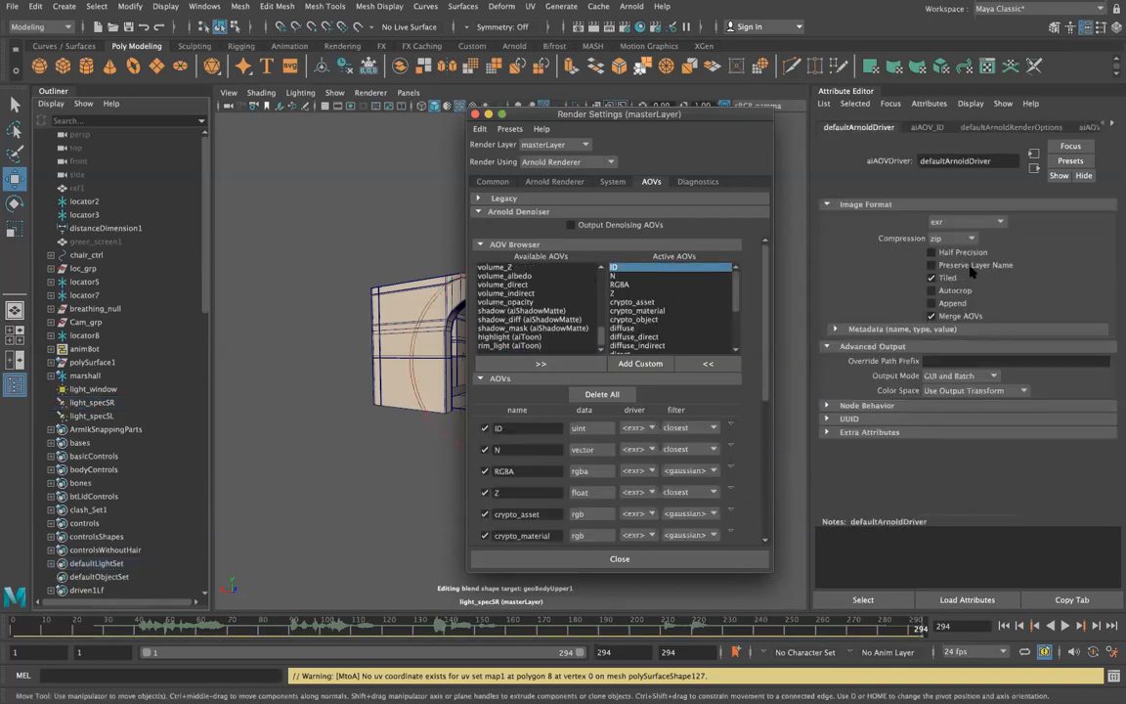
click(641, 557)
Switch the viewport to look through the shot camera cam.
click(414, 91)
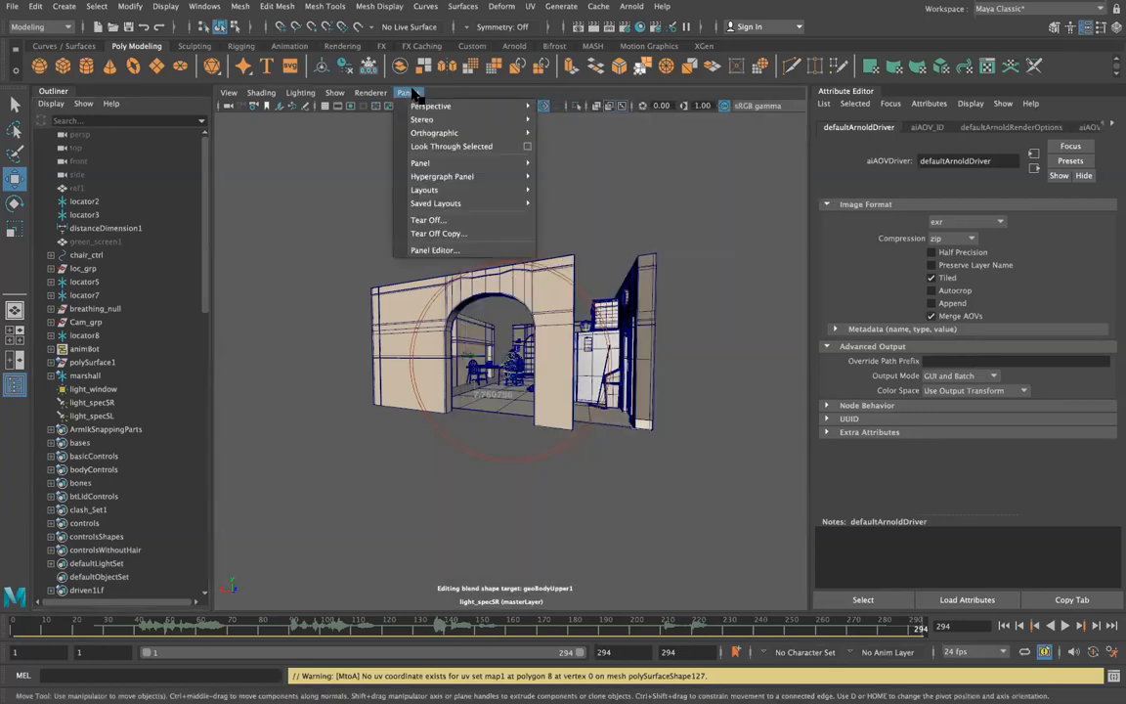
mouse_move(469, 106)
click(572, 111)
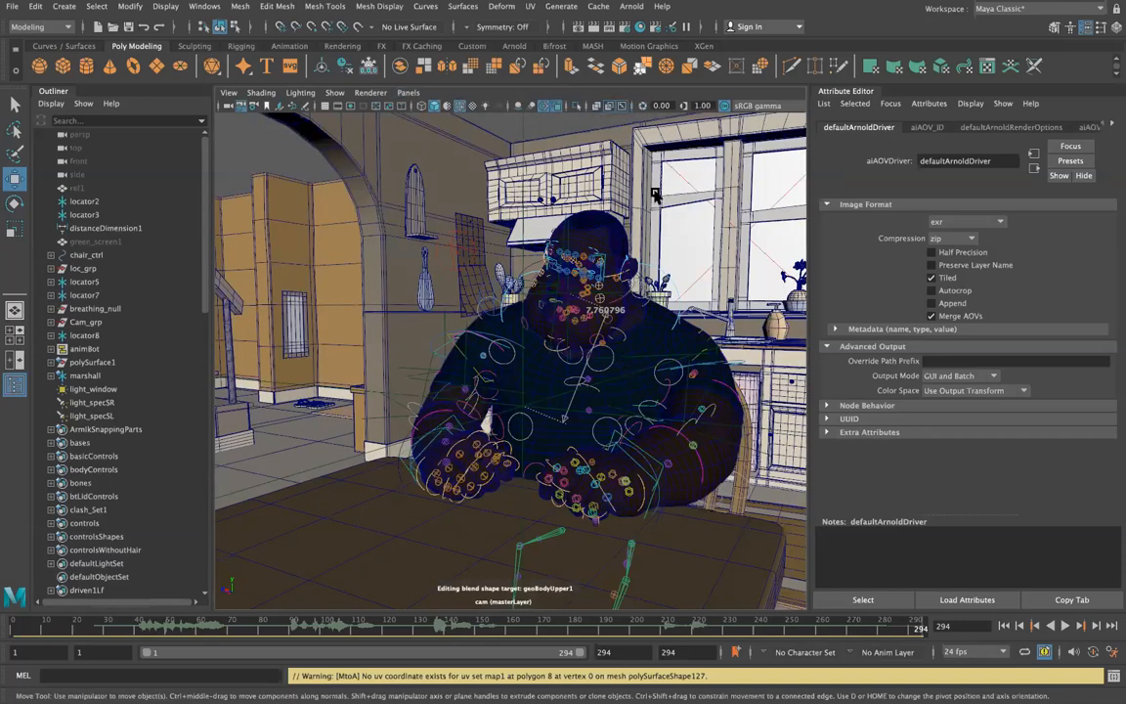
Check the file output and frame range in the common render settings, and close them.
click(626, 27)
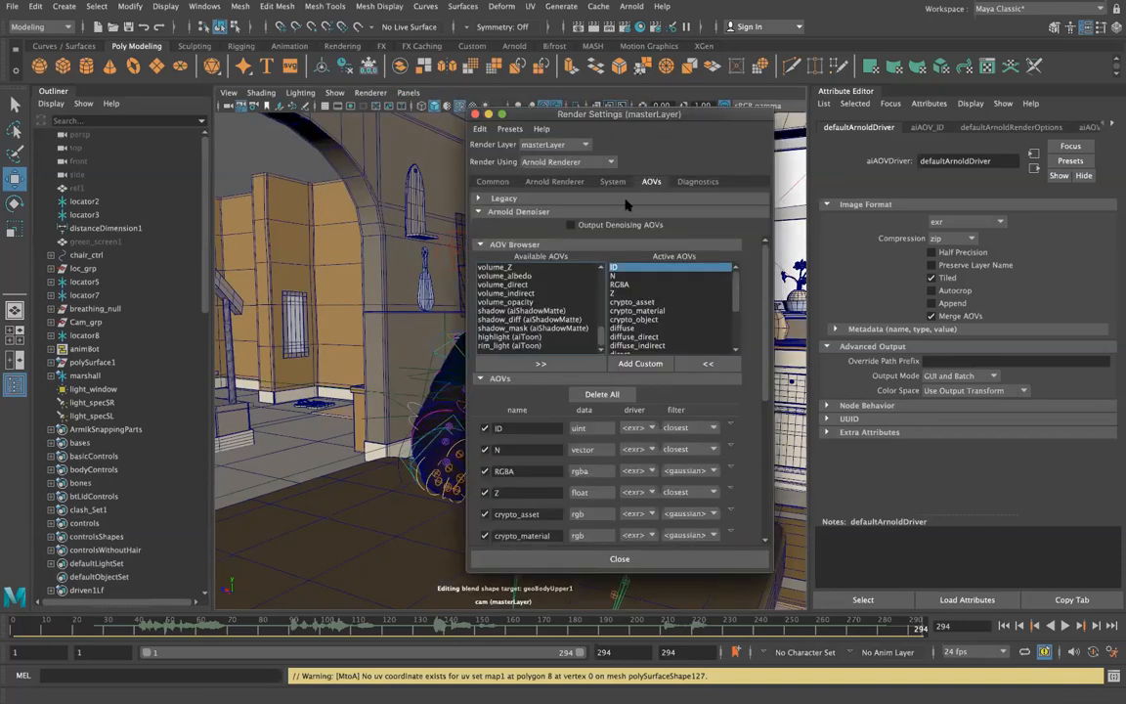
click(492, 182)
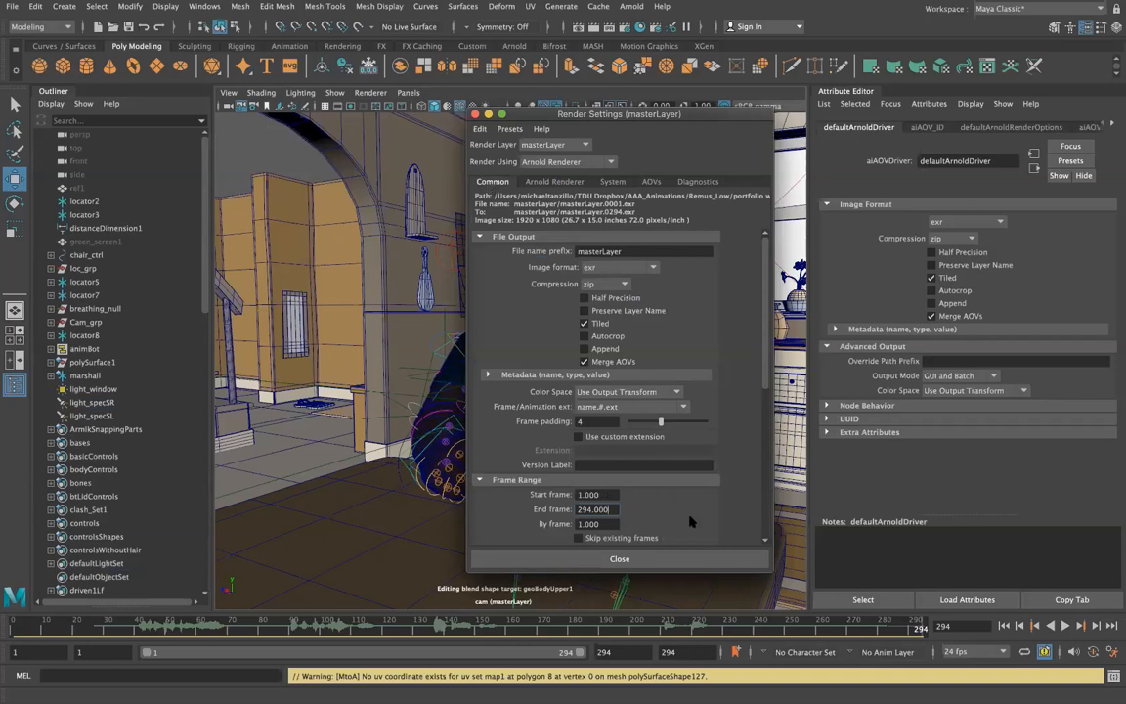
click(606, 558)
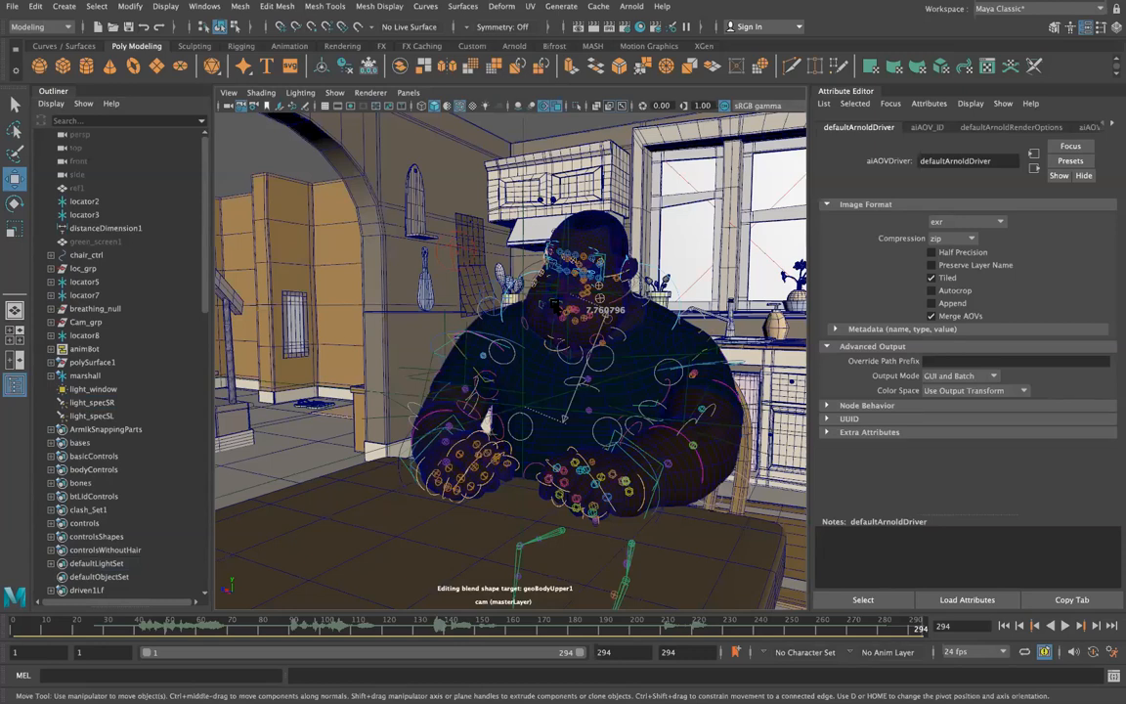
Save the current scene under its existing file name and return to the Move tool.
click(12, 6)
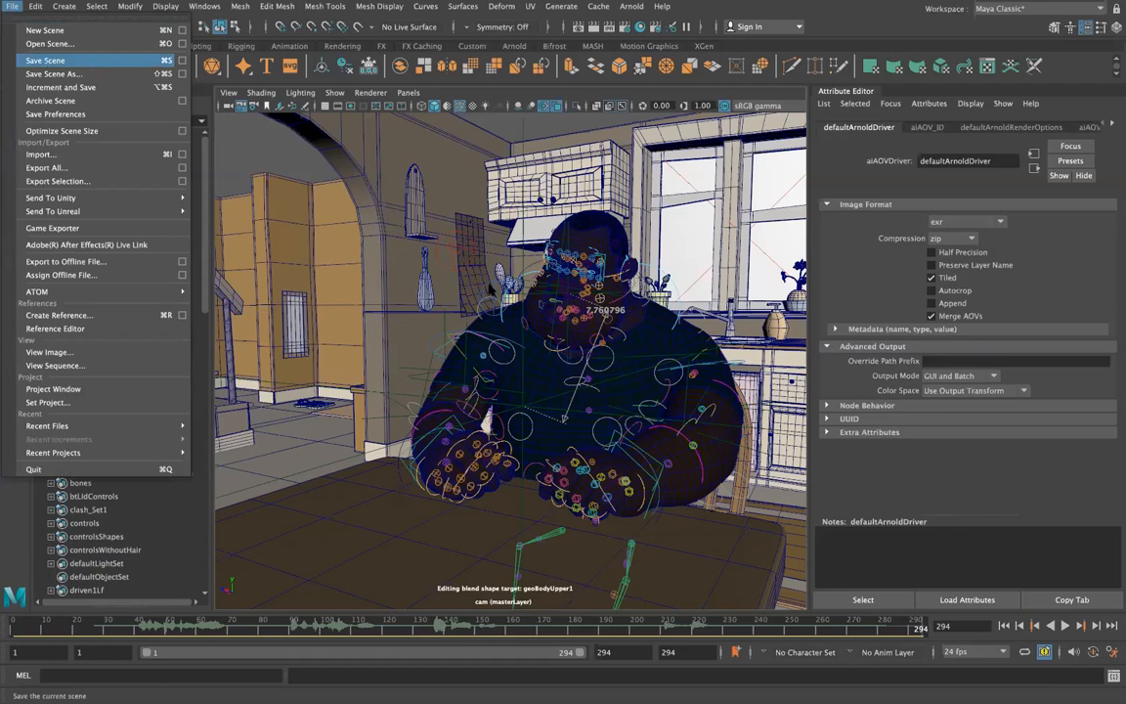
click(524, 379)
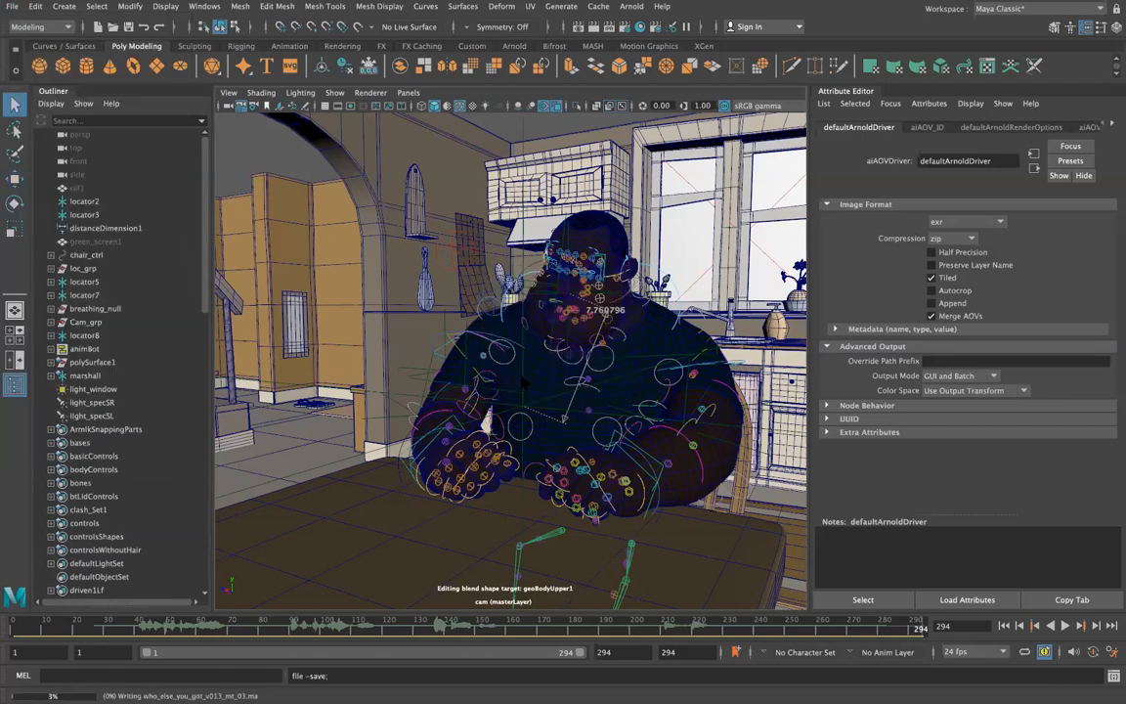
key(w)
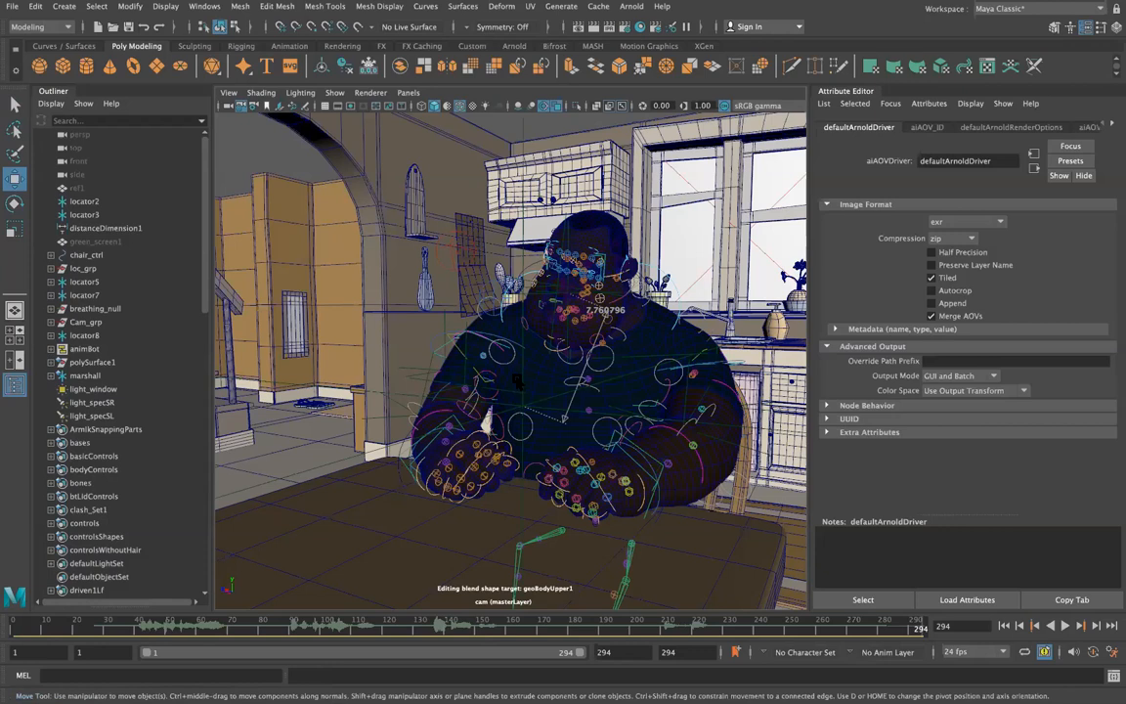
mouse_move(543, 7)
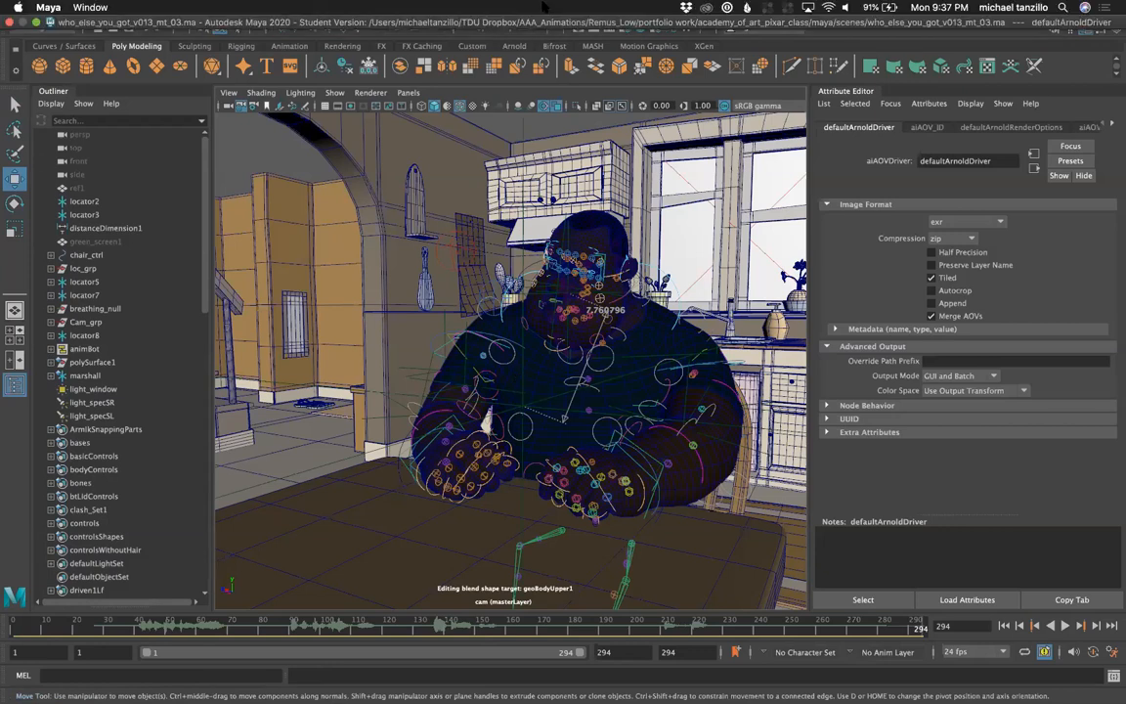